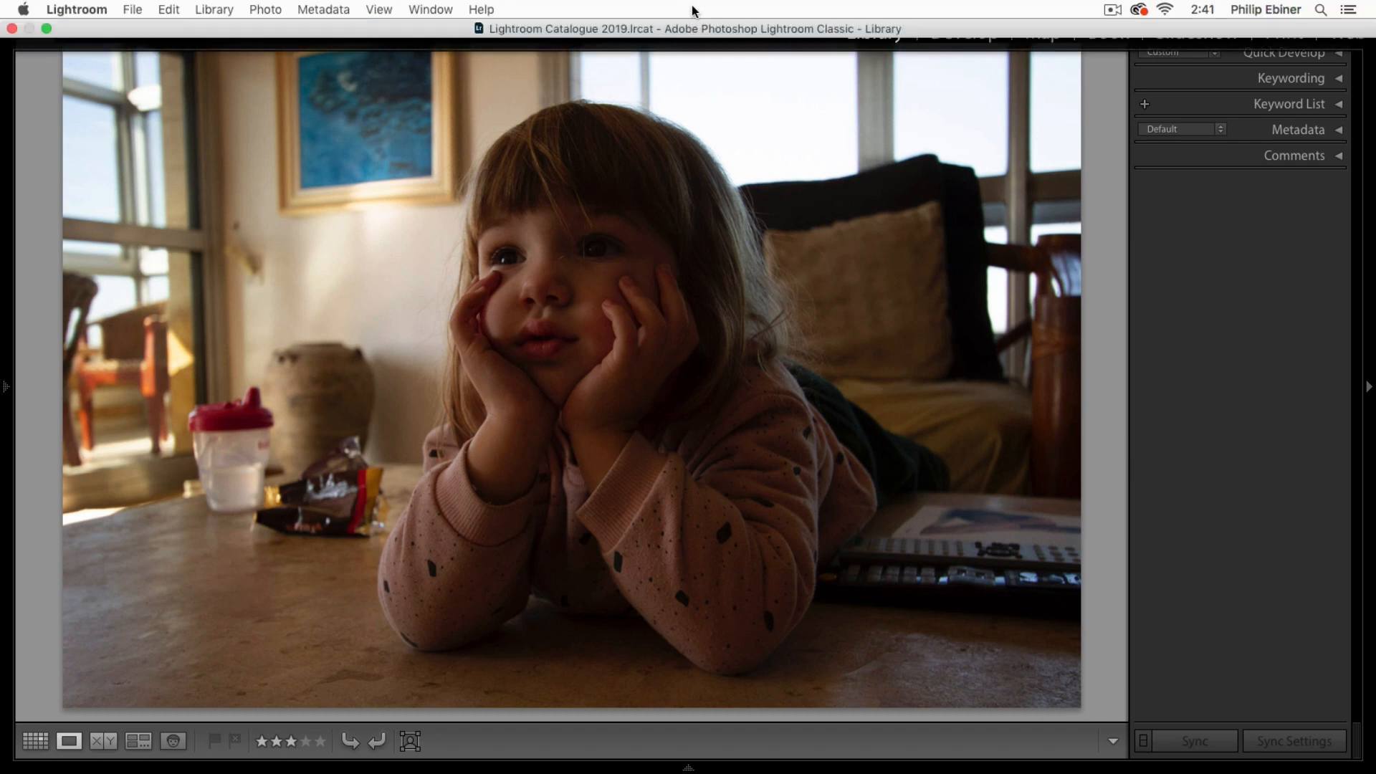
Open the photo of the girl in the Develop module and hide the Navigator and Presets panel
mouse_move(997, 38)
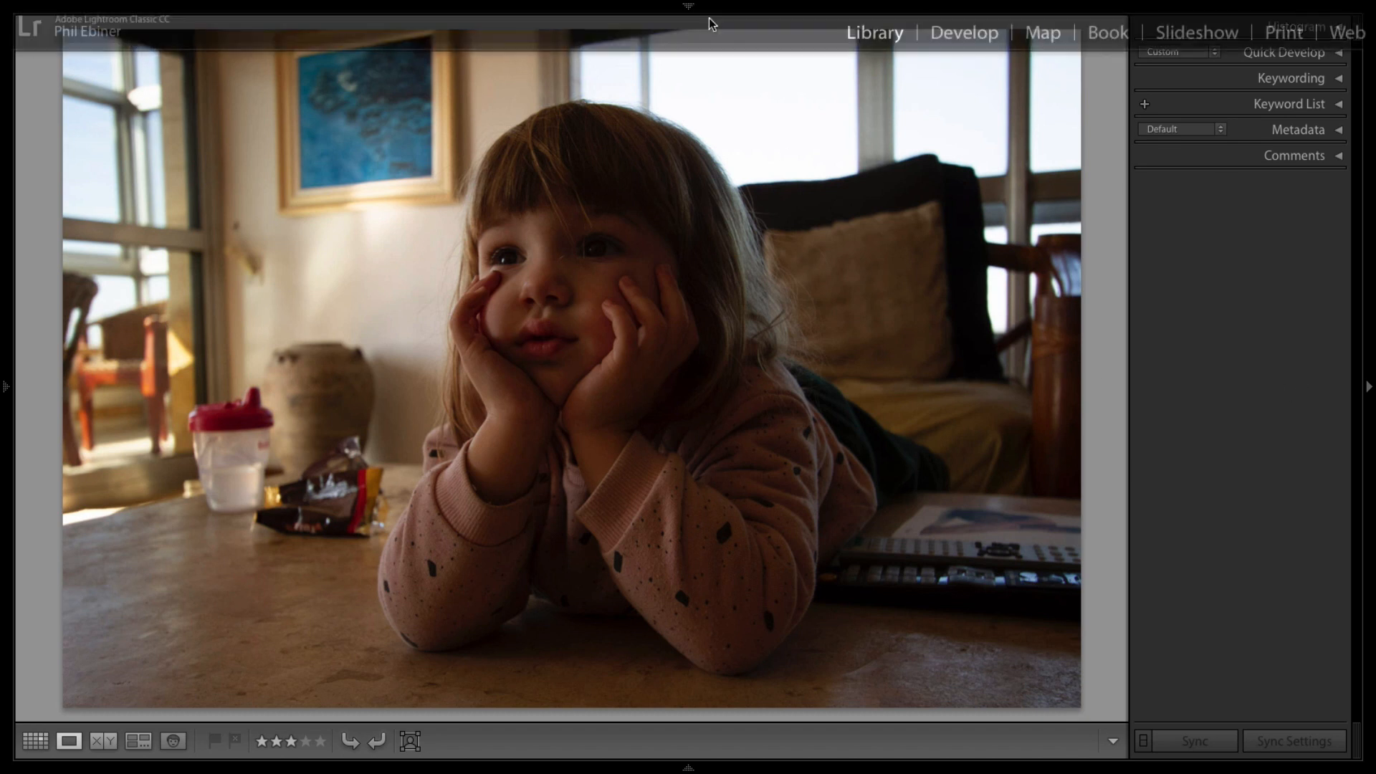
click(974, 36)
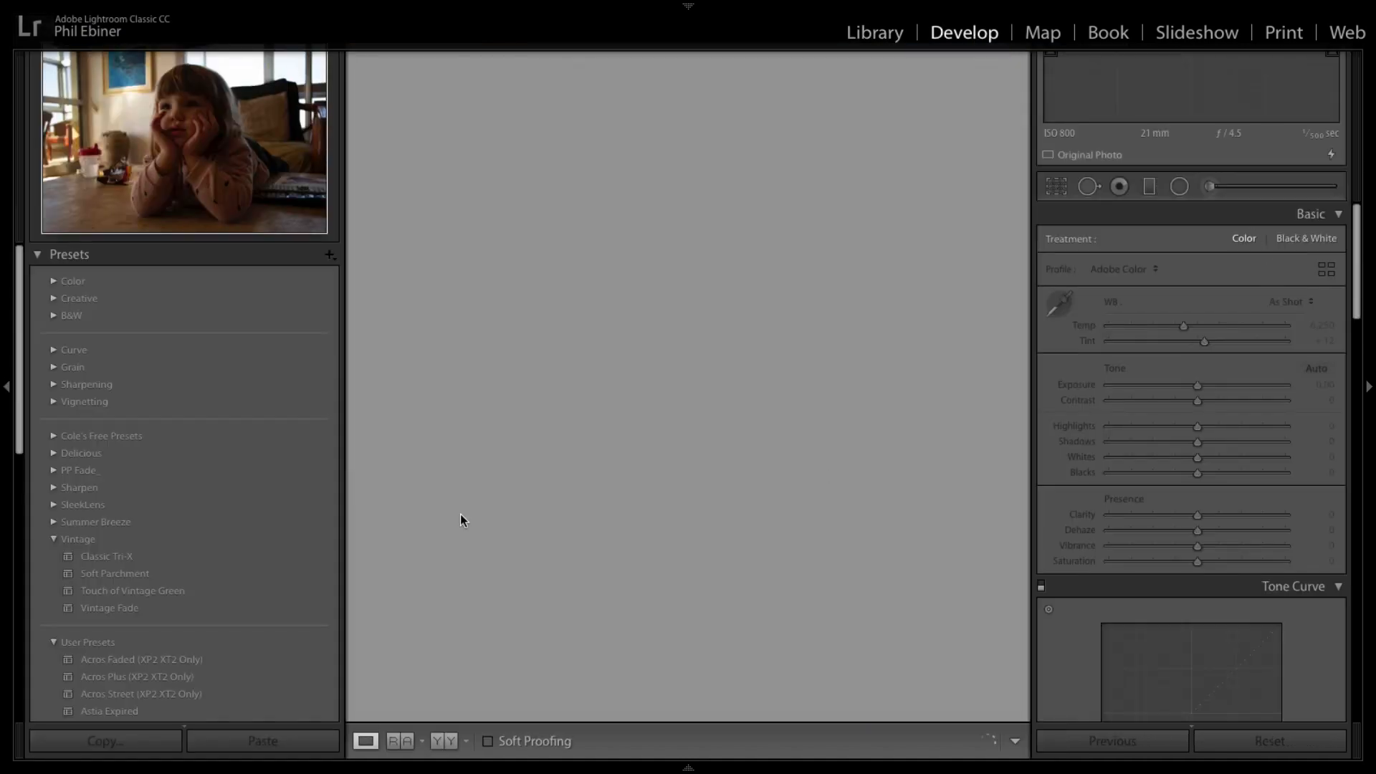
click(7, 387)
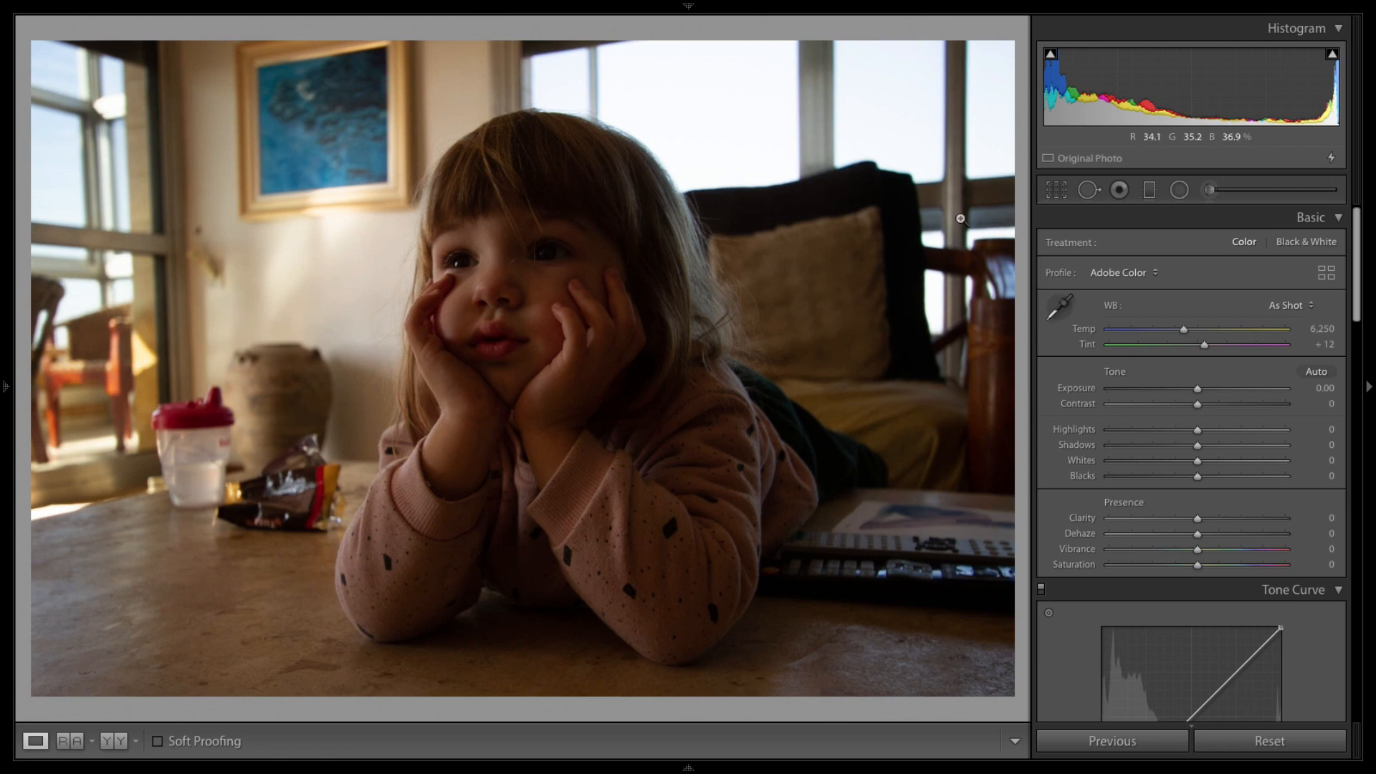
Crop the photo tighter around the girl, keeping the original aspect ratio and trimming the table foreground and the windows
click(1054, 194)
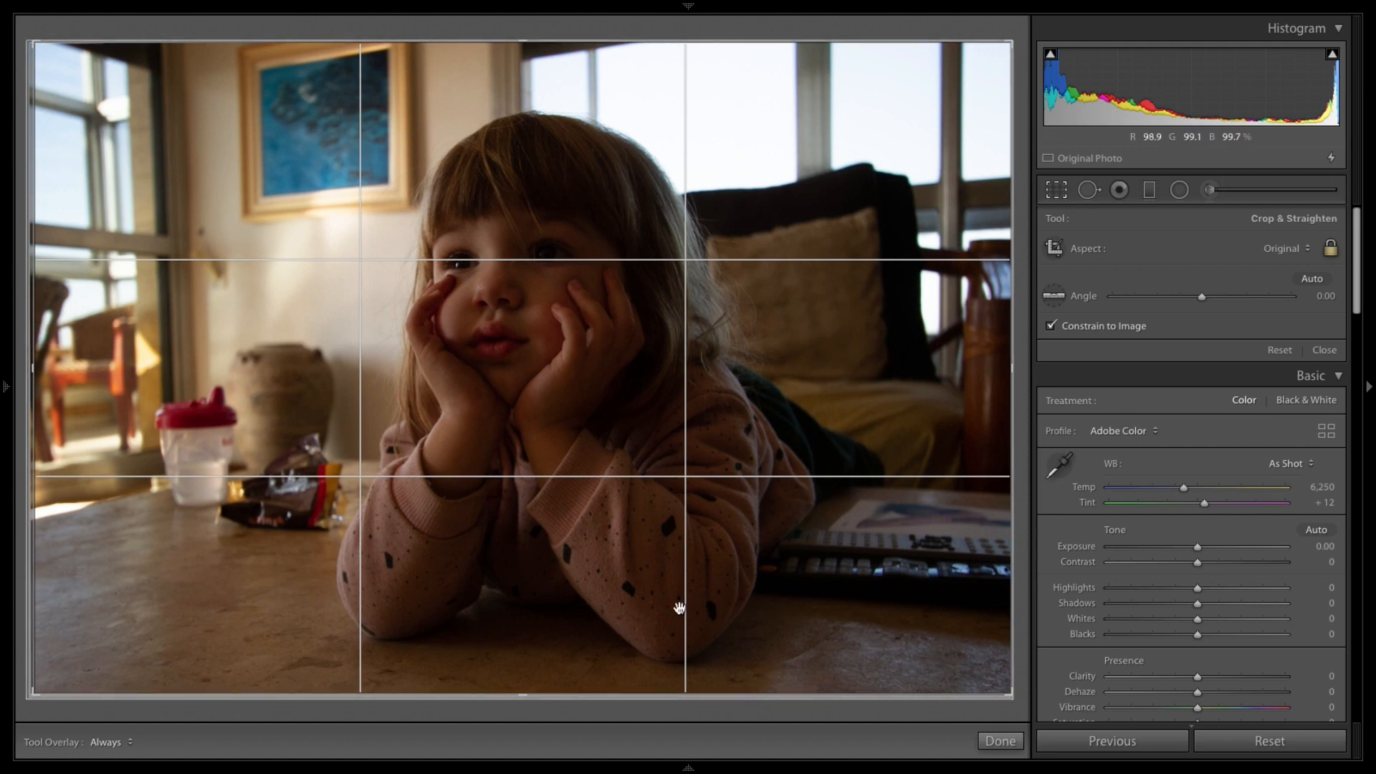
key(F7)
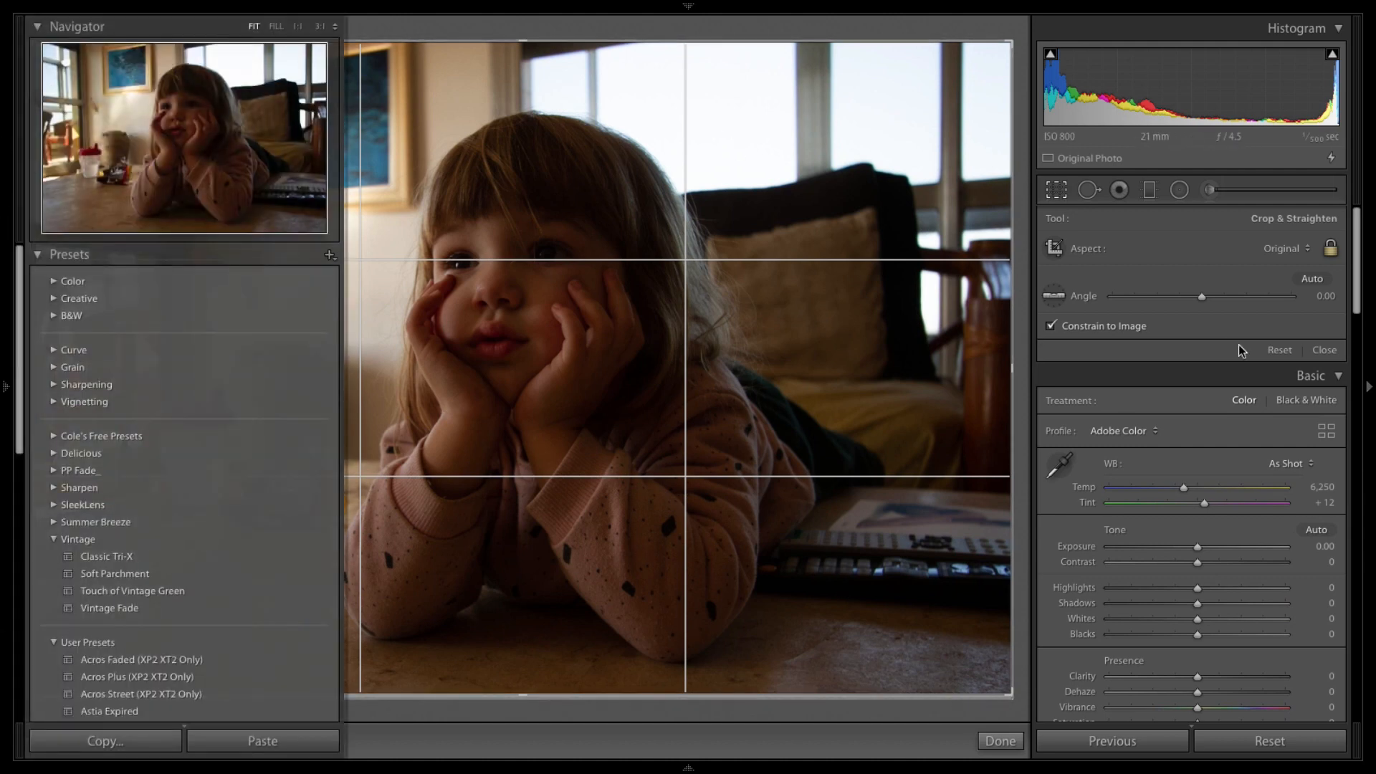
key(F7)
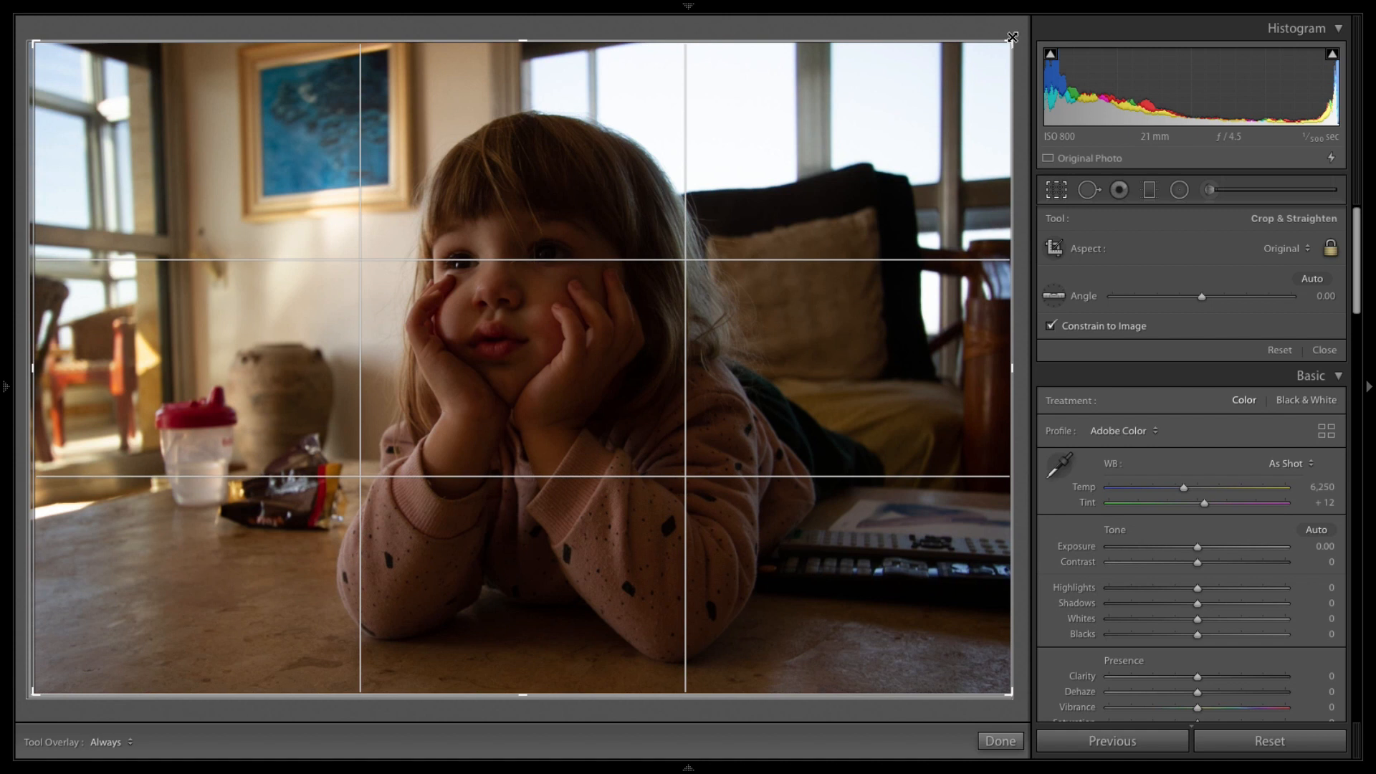
drag(1013, 37, 1059, 27)
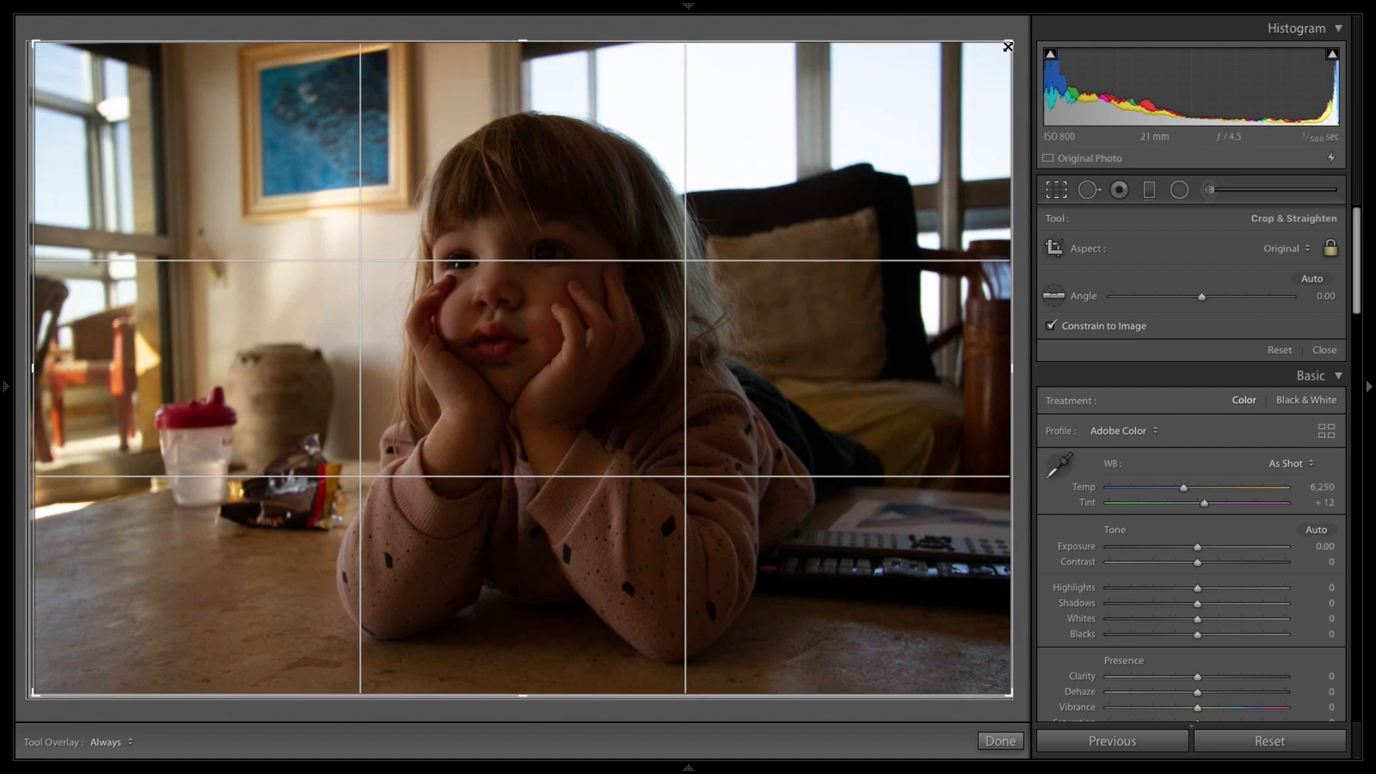
mouse_move(1008, 46)
mouse_down()
mouse_move(947, 59)
mouse_move(1036, 27)
mouse_move(885, 68)
mouse_move(989, 28)
mouse_up()
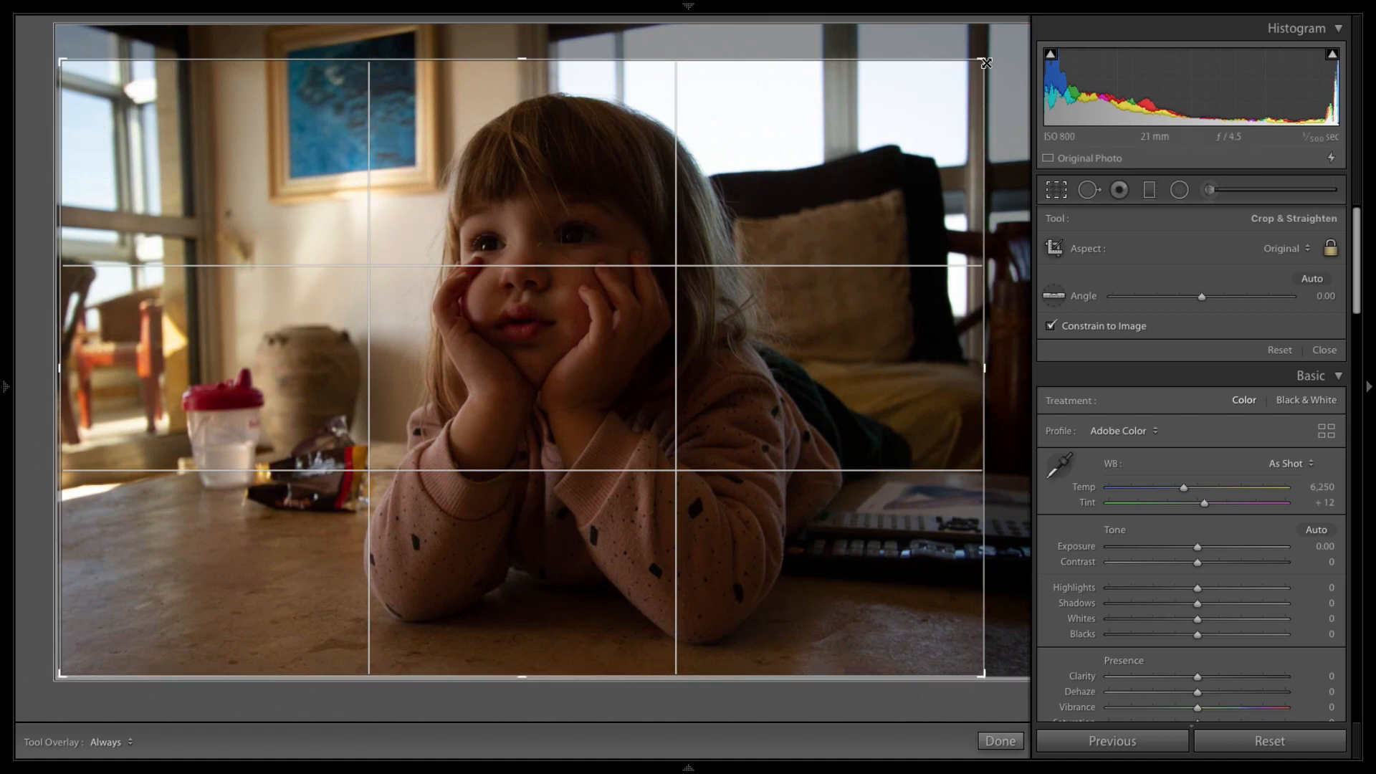
drag(987, 64, 908, 65)
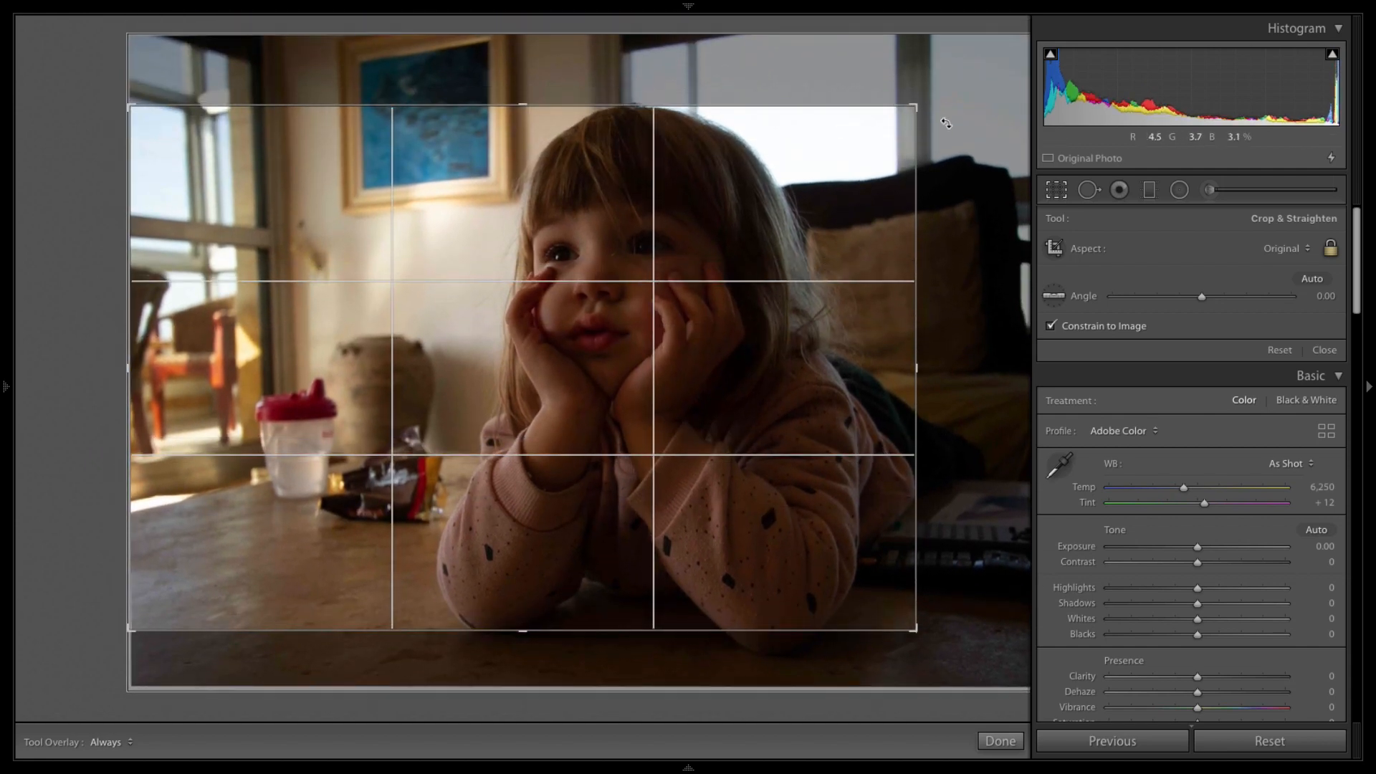
drag(915, 108, 930, 98)
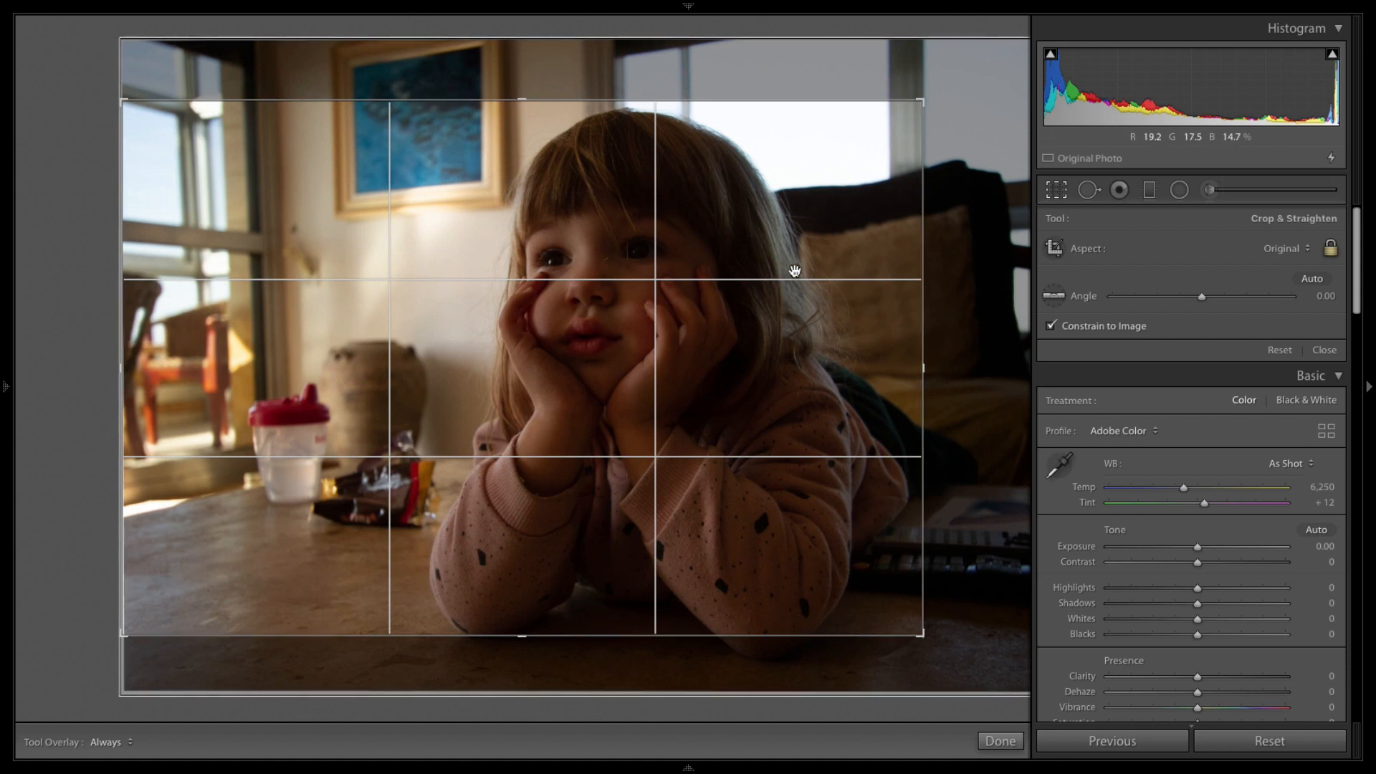
drag(764, 295, 766, 267)
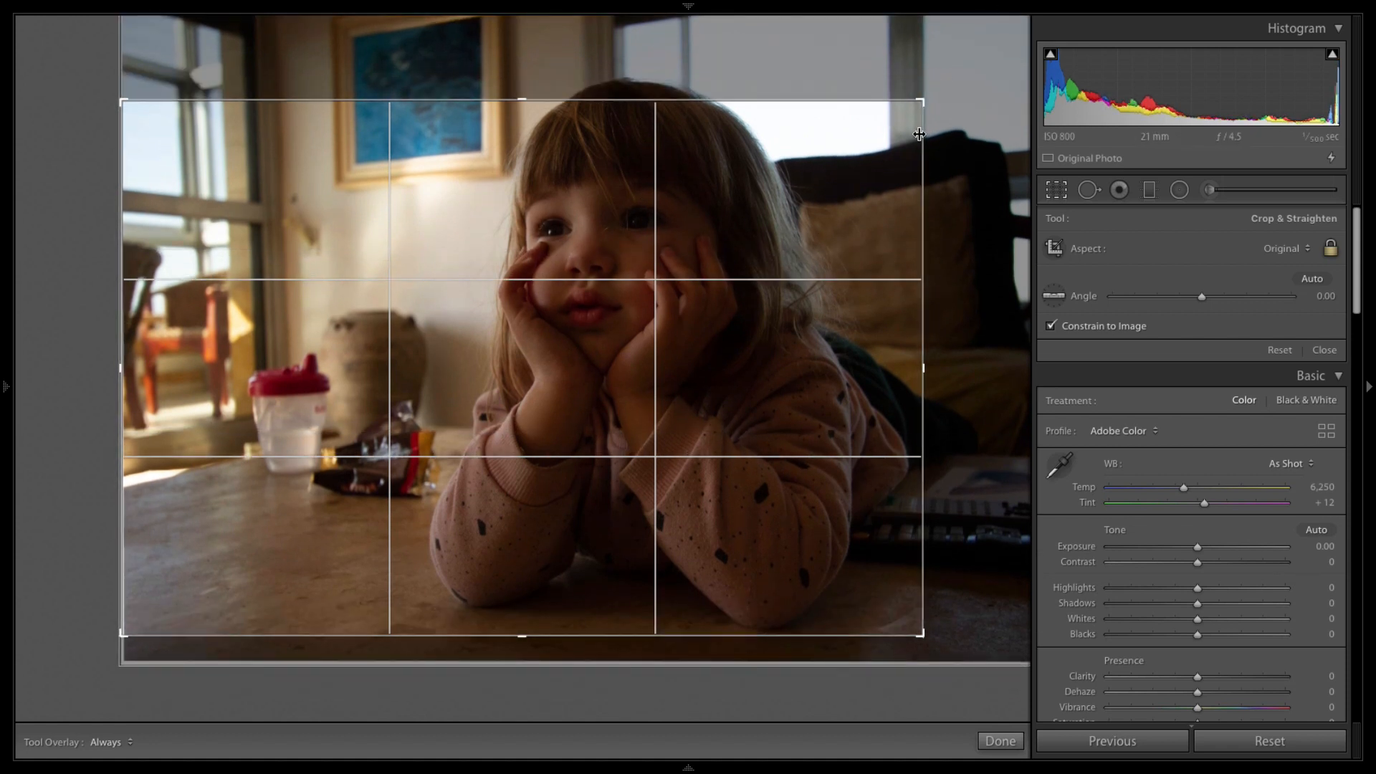
drag(923, 101, 954, 59)
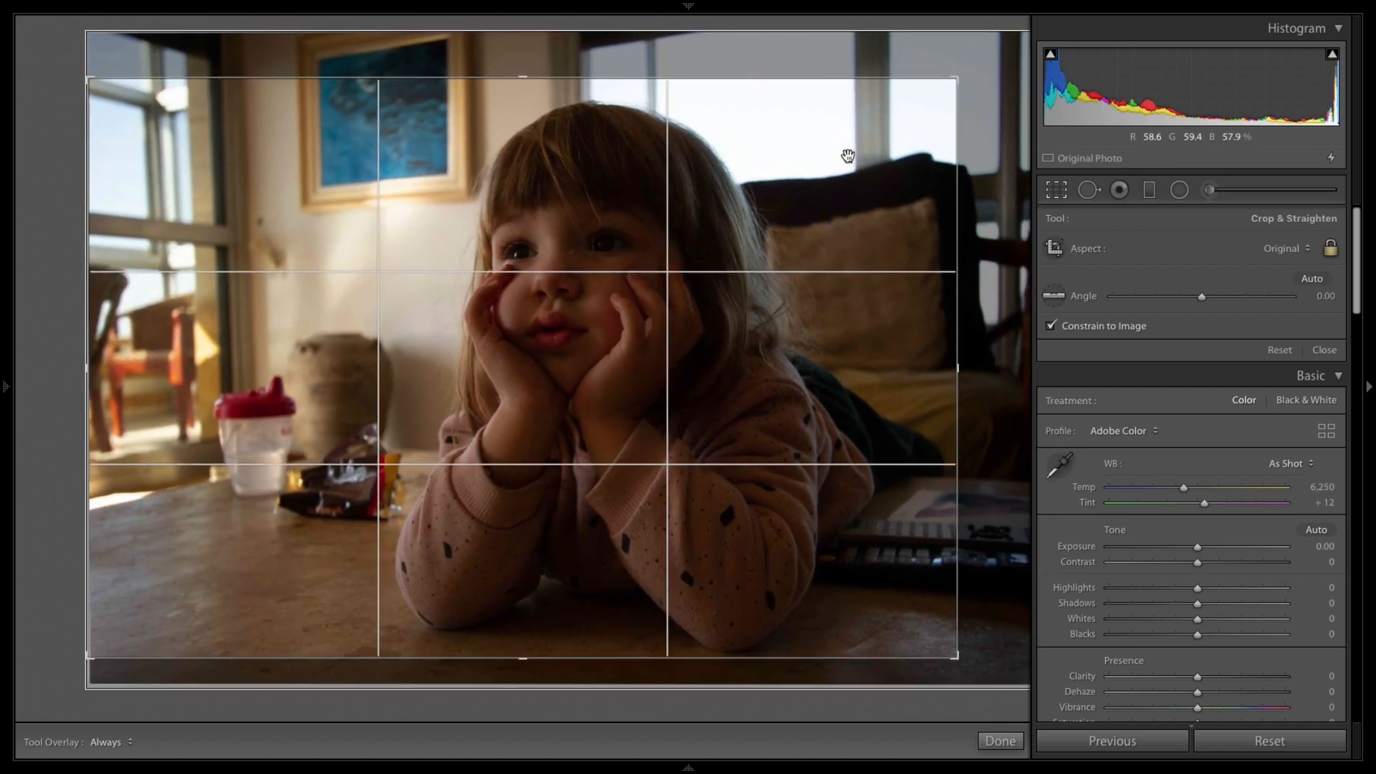
Reposition the photo inside the crop frame with the girl near the centre and the cup fully included, and apply the crop
drag(848, 157, 501, 164)
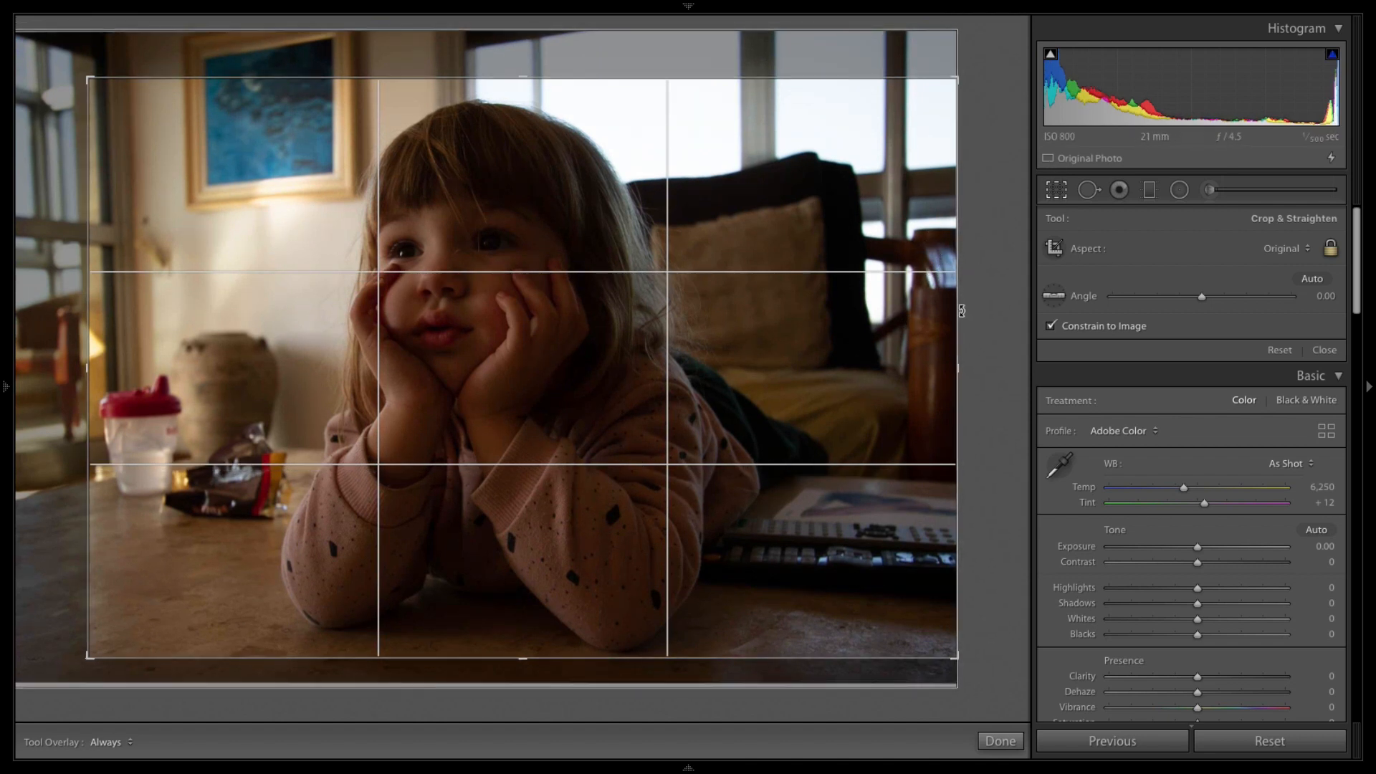
drag(843, 250, 922, 230)
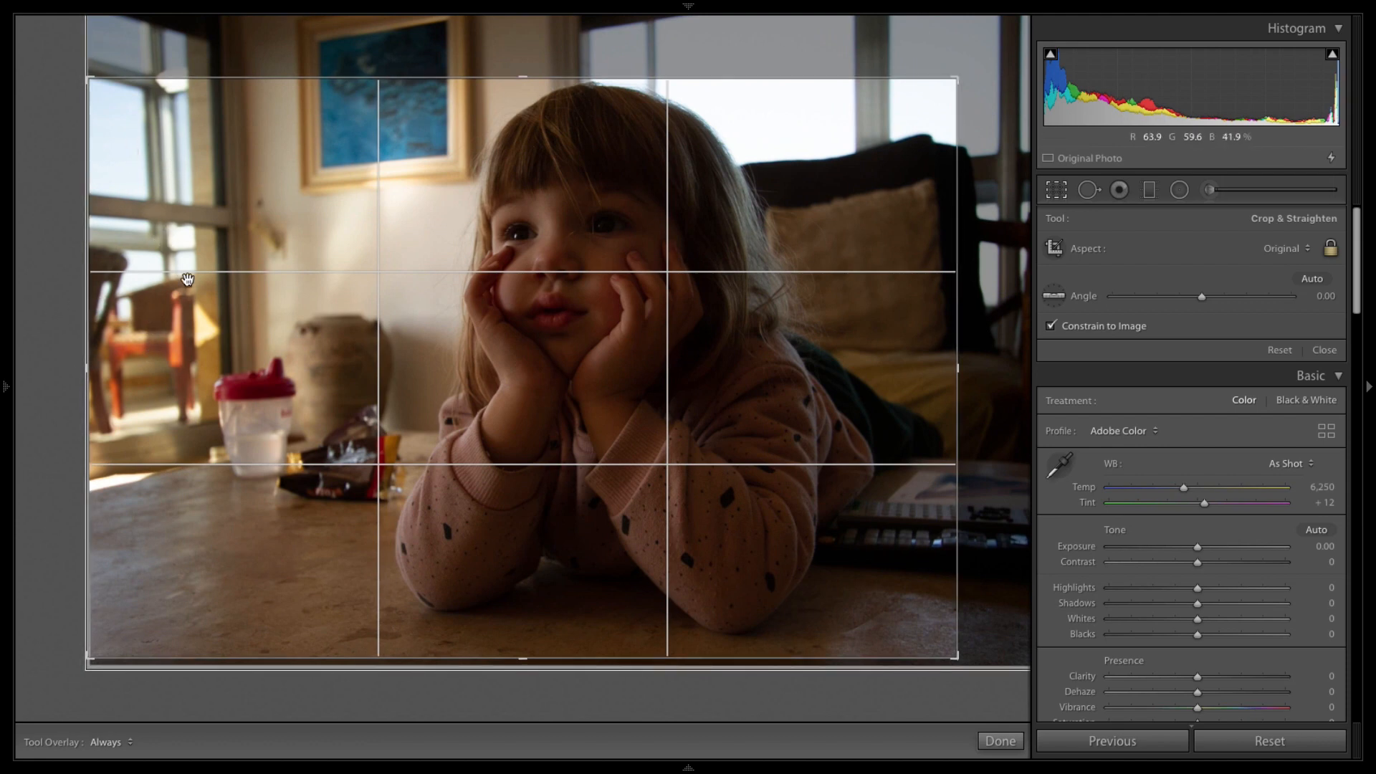
mouse_move(561, 188)
mouse_down()
mouse_move(522, 187)
mouse_move(547, 200)
mouse_up()
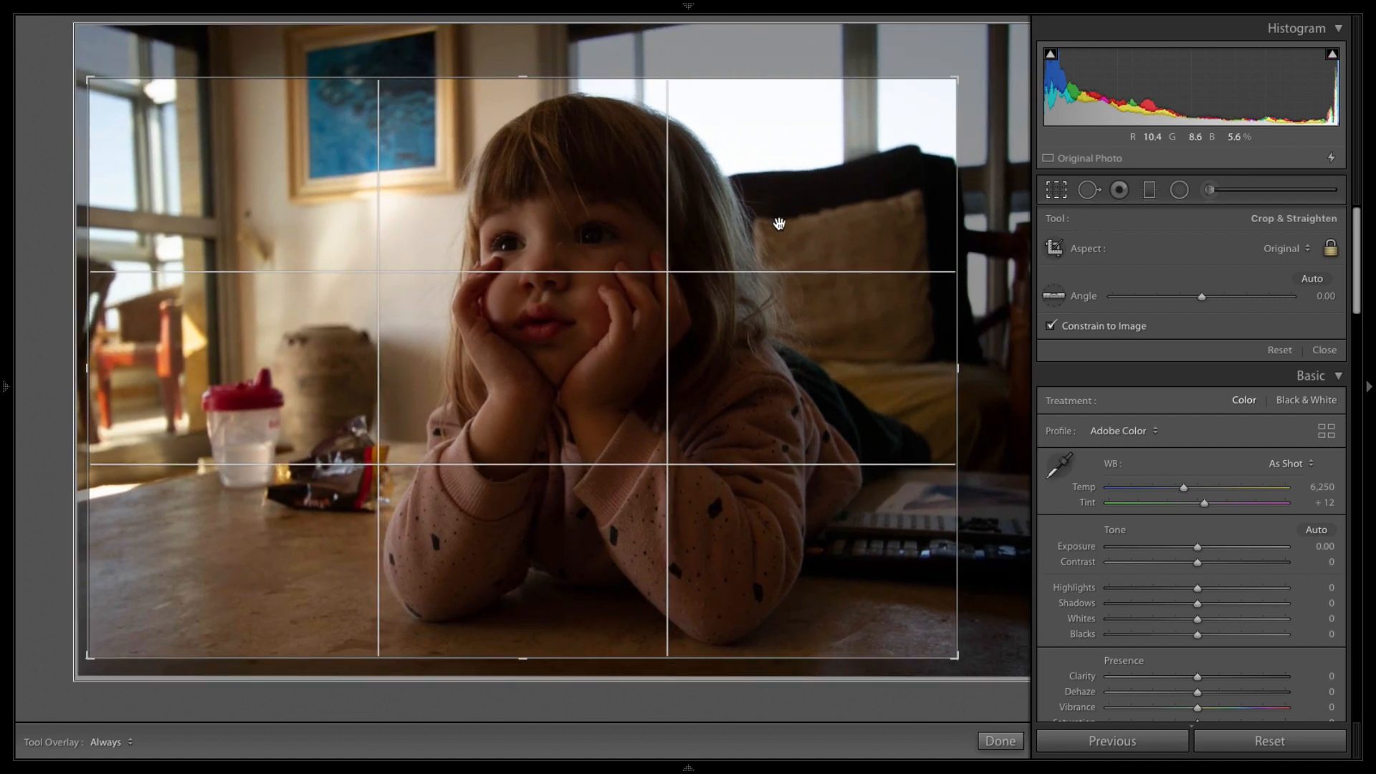
key(Return)
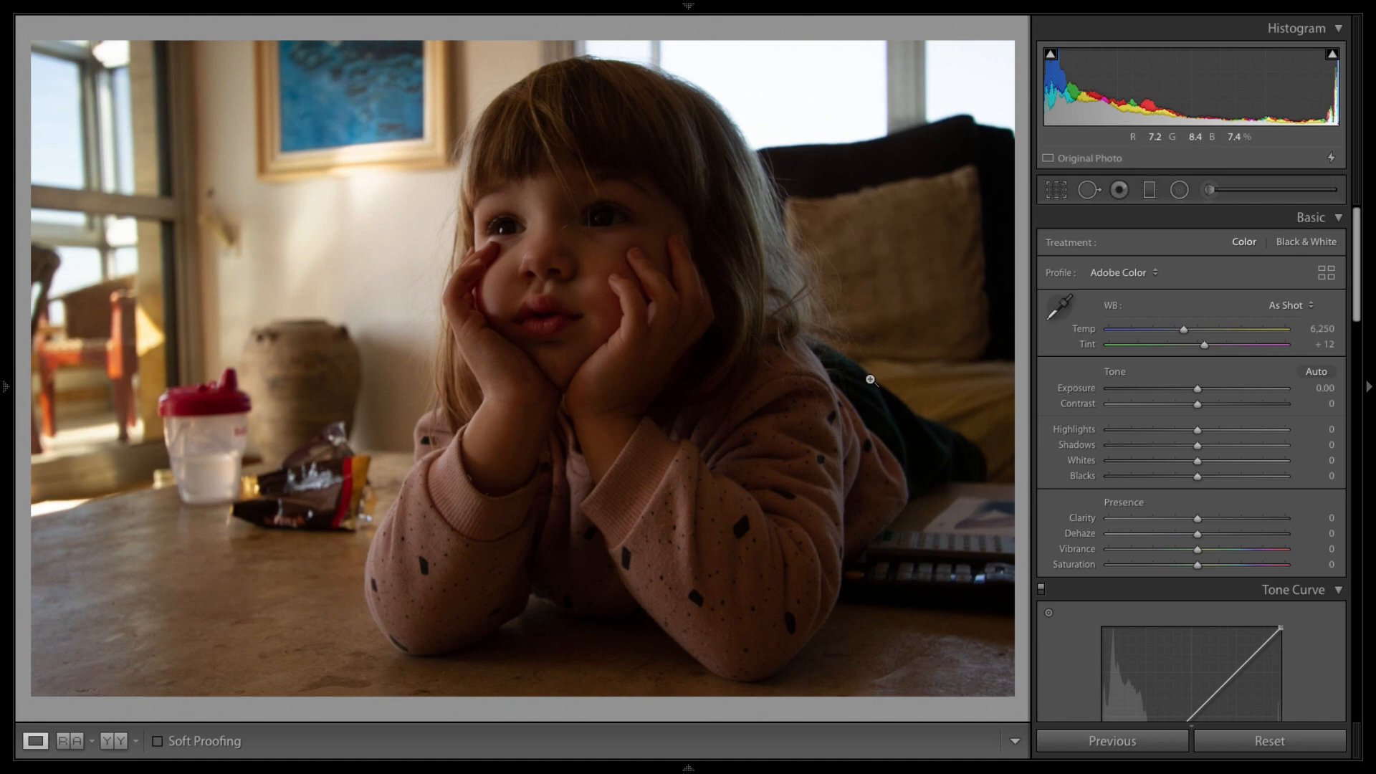
Rotate the cropped photo clockwise by about 1.2 degrees and apply the crop
click(1059, 191)
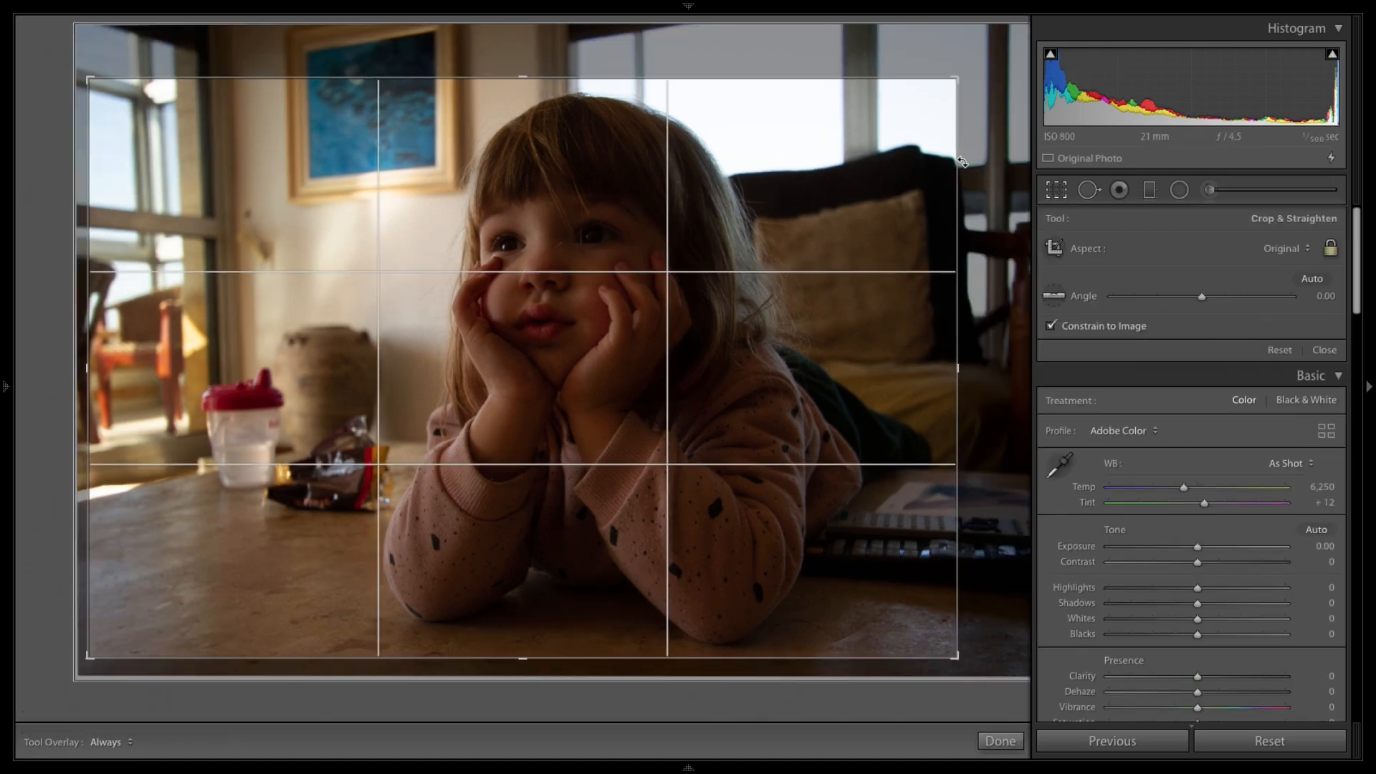
drag(988, 152, 999, 162)
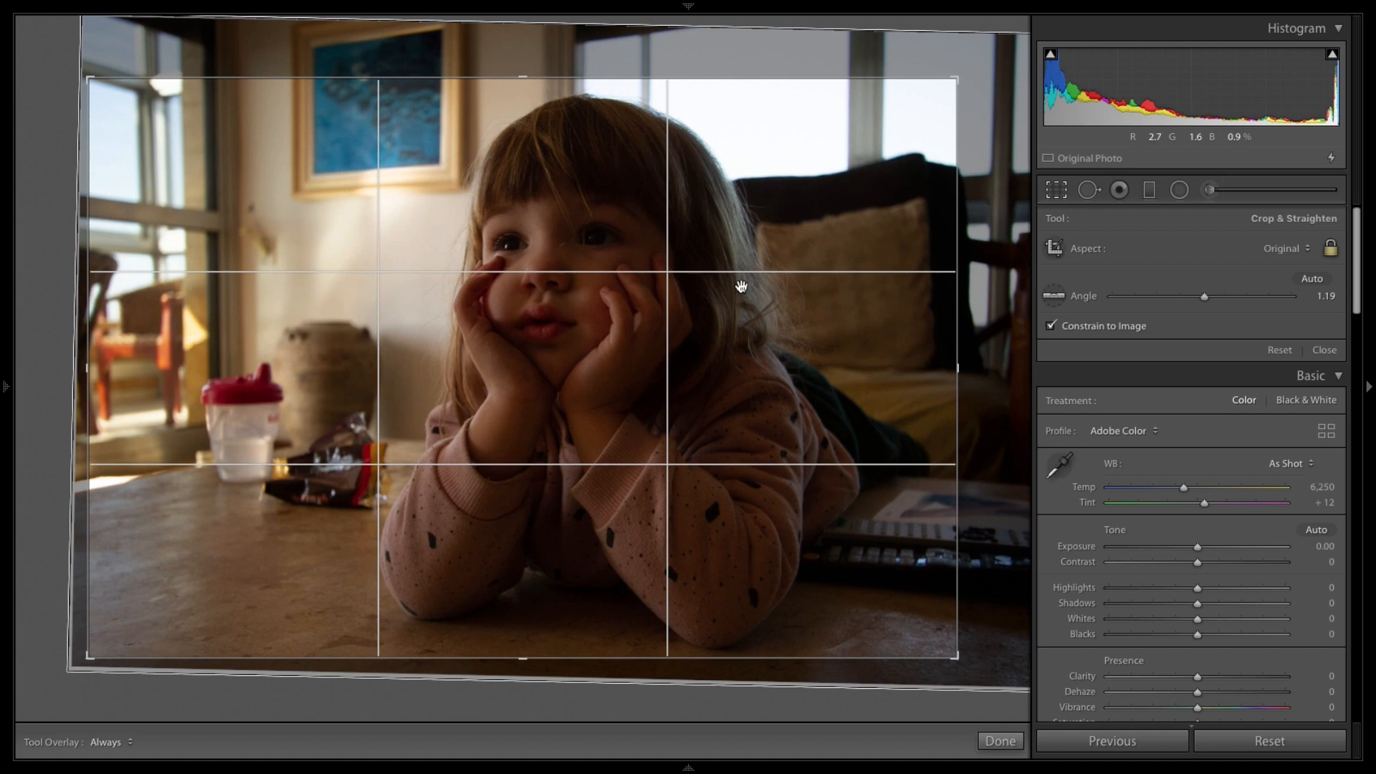
mouse_move(1008, 187)
mouse_down()
mouse_move(1008, 176)
mouse_move(1013, 187)
mouse_up()
key(Return)
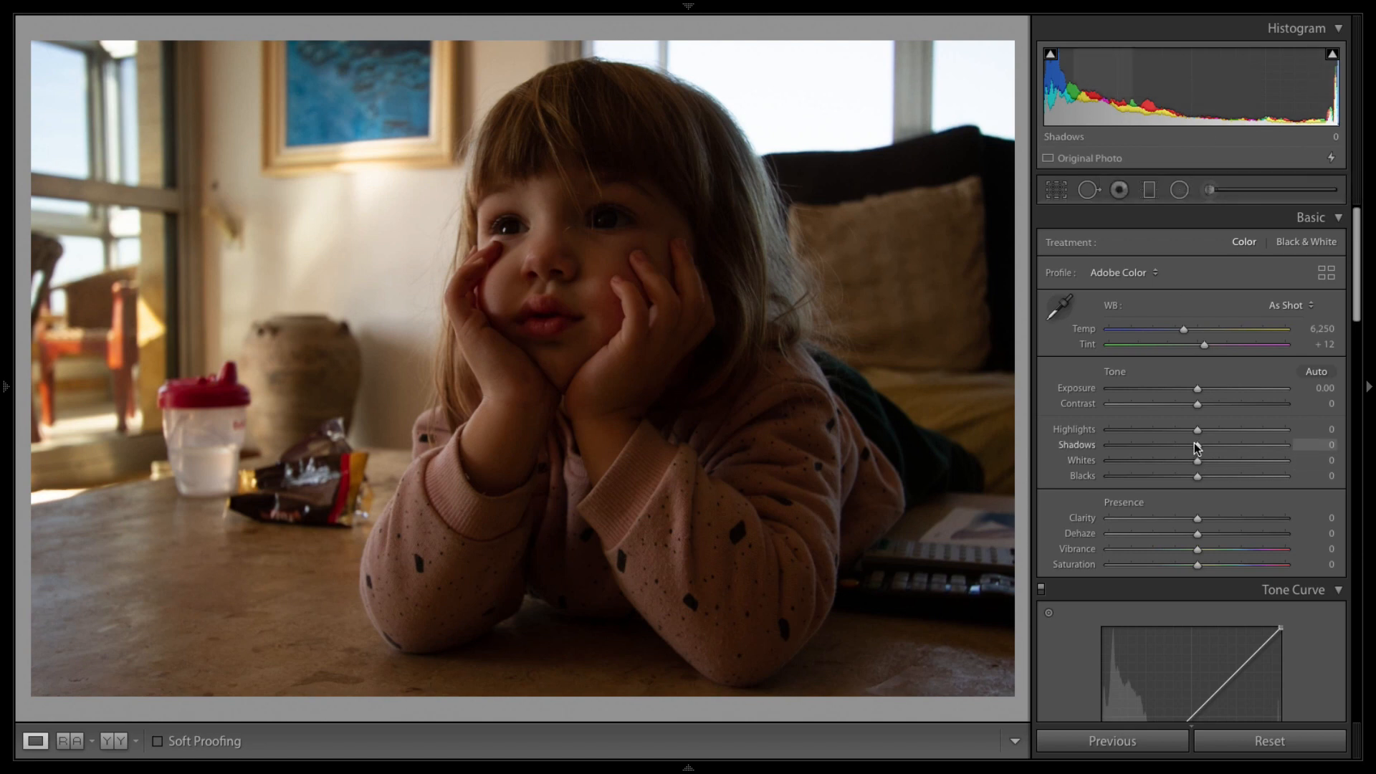
Set Shadows to +67, Temp to 5,143, Blacks to −14 and Exposure to +0.70, and compare with the unedited photo
drag(1196, 446, 1256, 446)
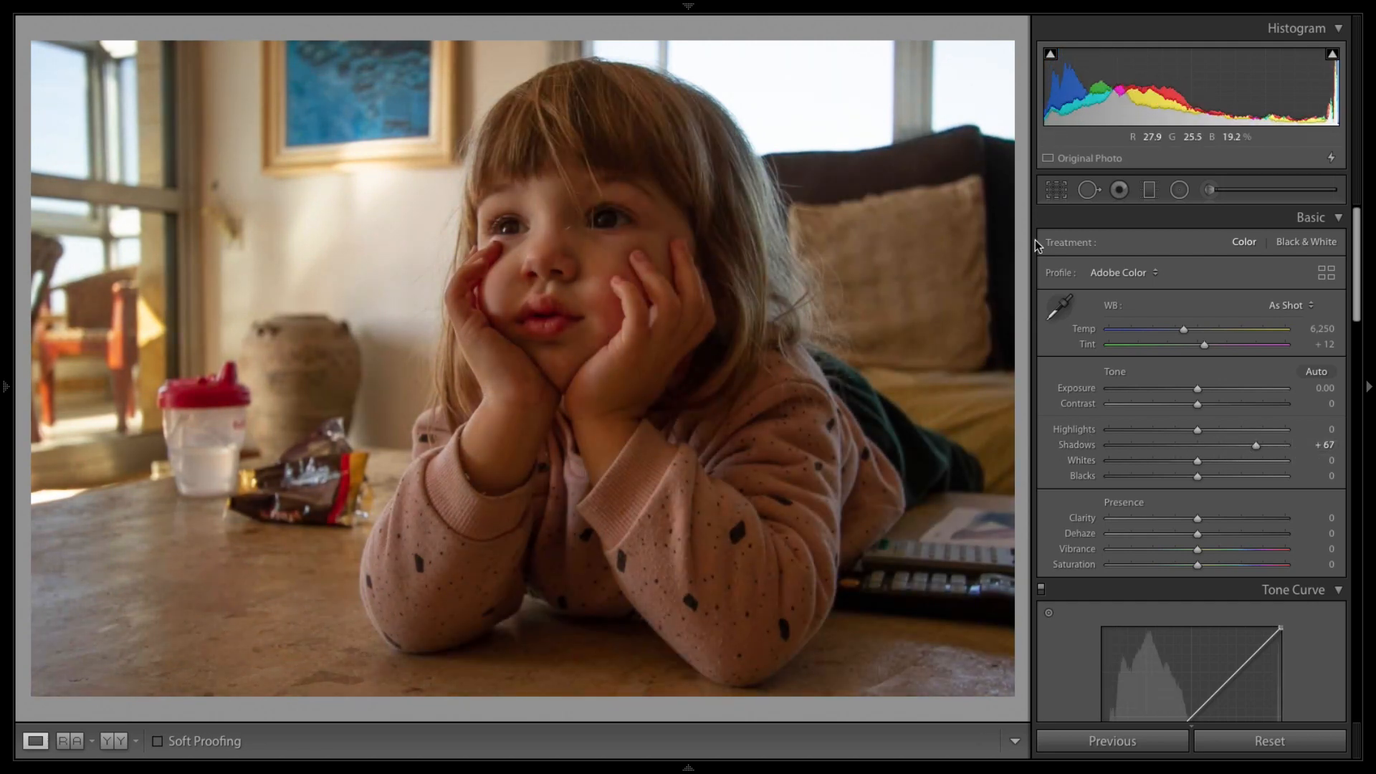
drag(1183, 330, 1165, 334)
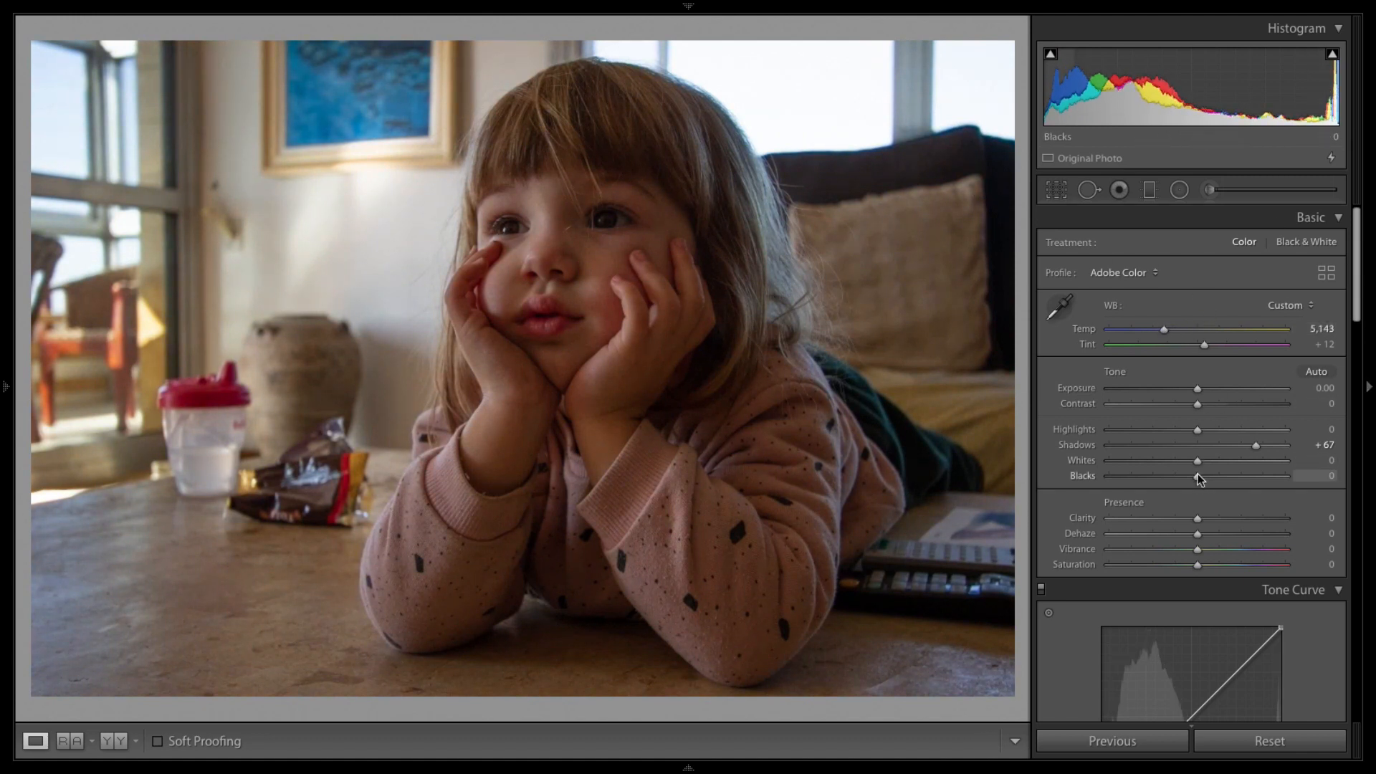
drag(1198, 474, 1185, 476)
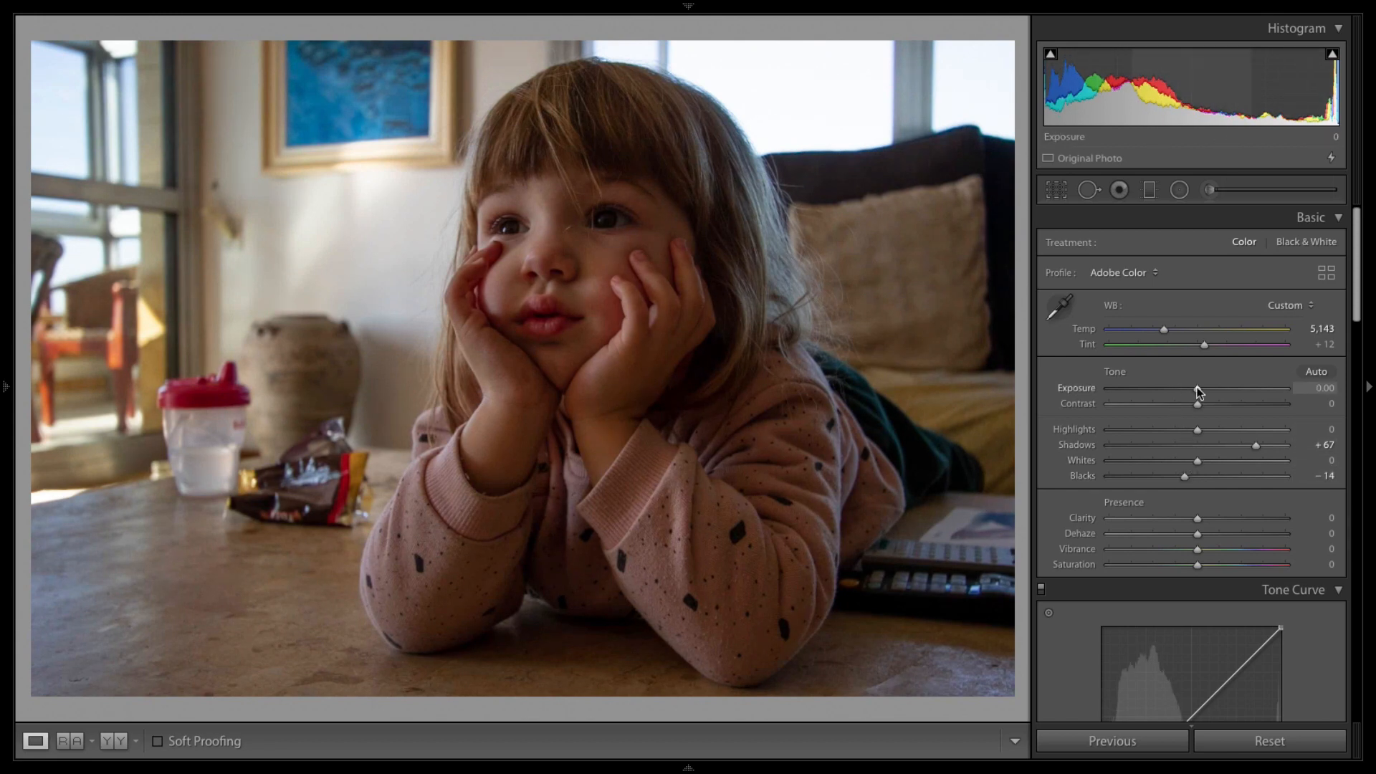
drag(1197, 389, 1205, 389)
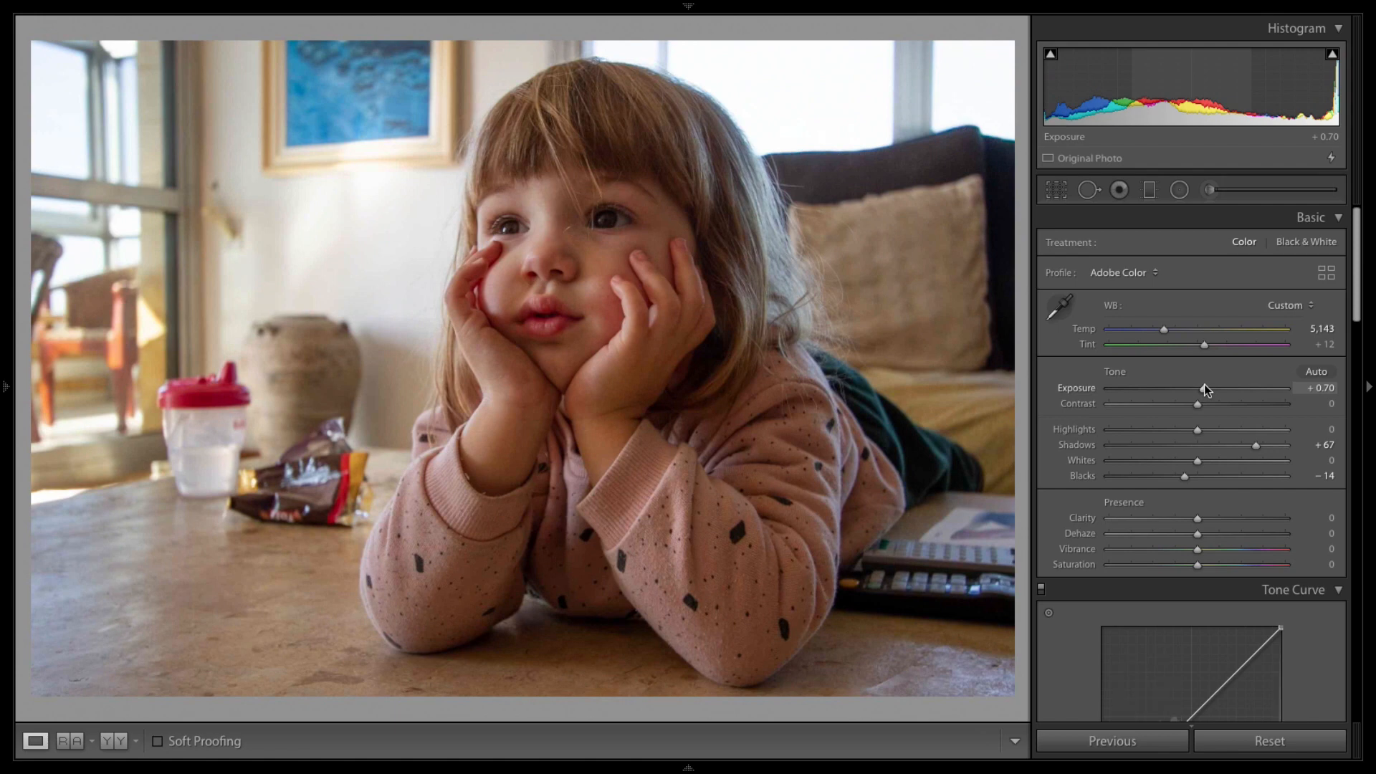
key(backslash)
key(backslash)
Reset Exposure, Shadows and Blacks to 0, leaving the white balance as set
double_click(1202, 390)
double_click(1256, 446)
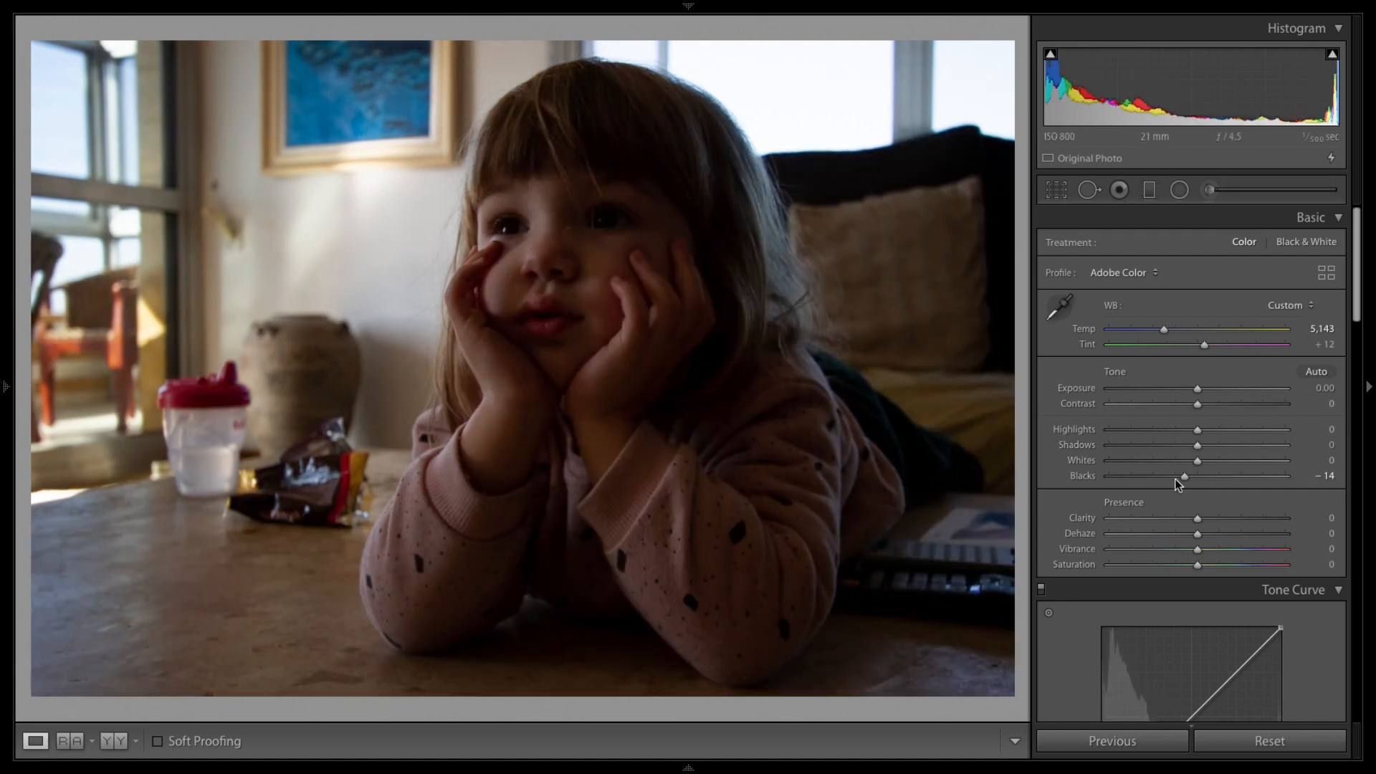
drag(1186, 475, 1196, 476)
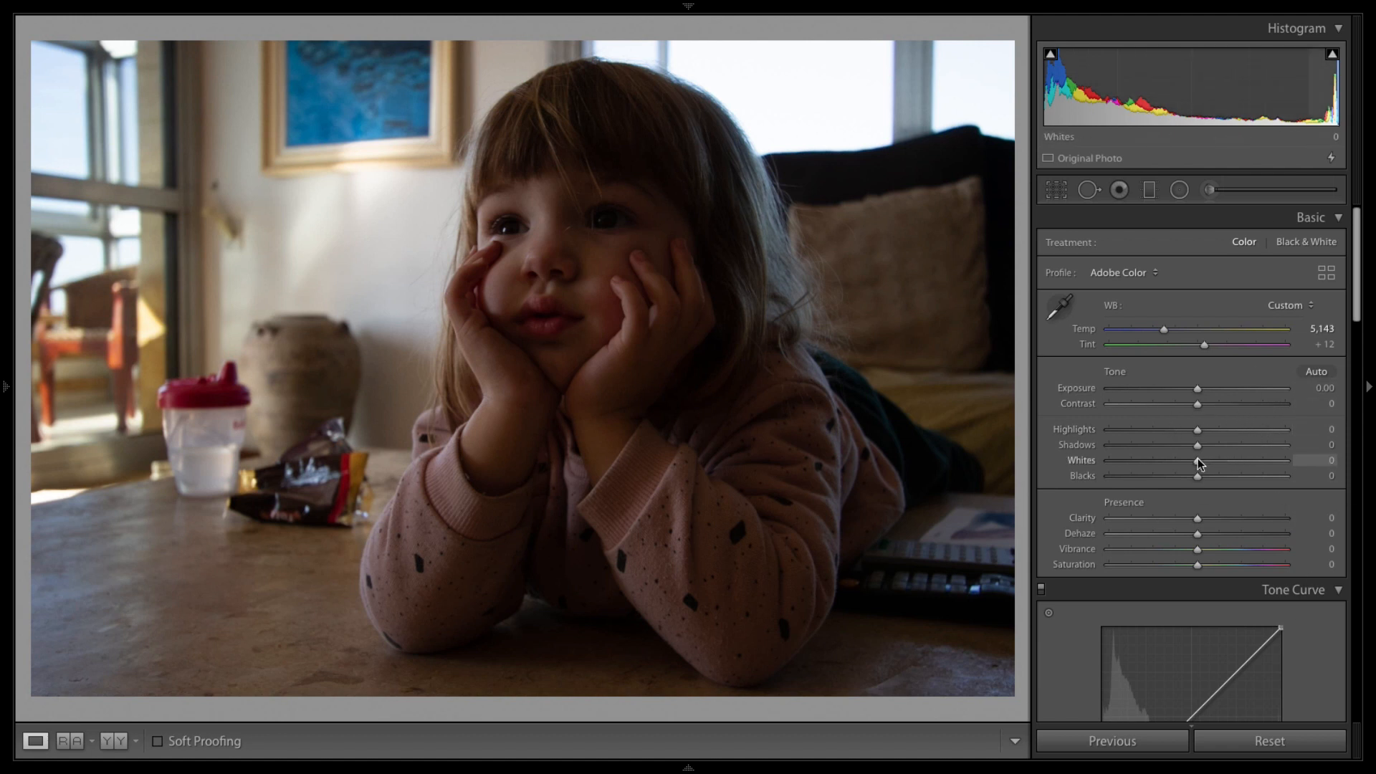
Set Whites to −15, Highlights to −14 and Shadows to +23, keeping Exposure at 0.00
mouse_move(1198, 458)
mouse_down()
mouse_move(1237, 466)
mouse_move(1173, 466)
mouse_move(1251, 431)
mouse_move(1140, 438)
mouse_move(1190, 433)
mouse_up()
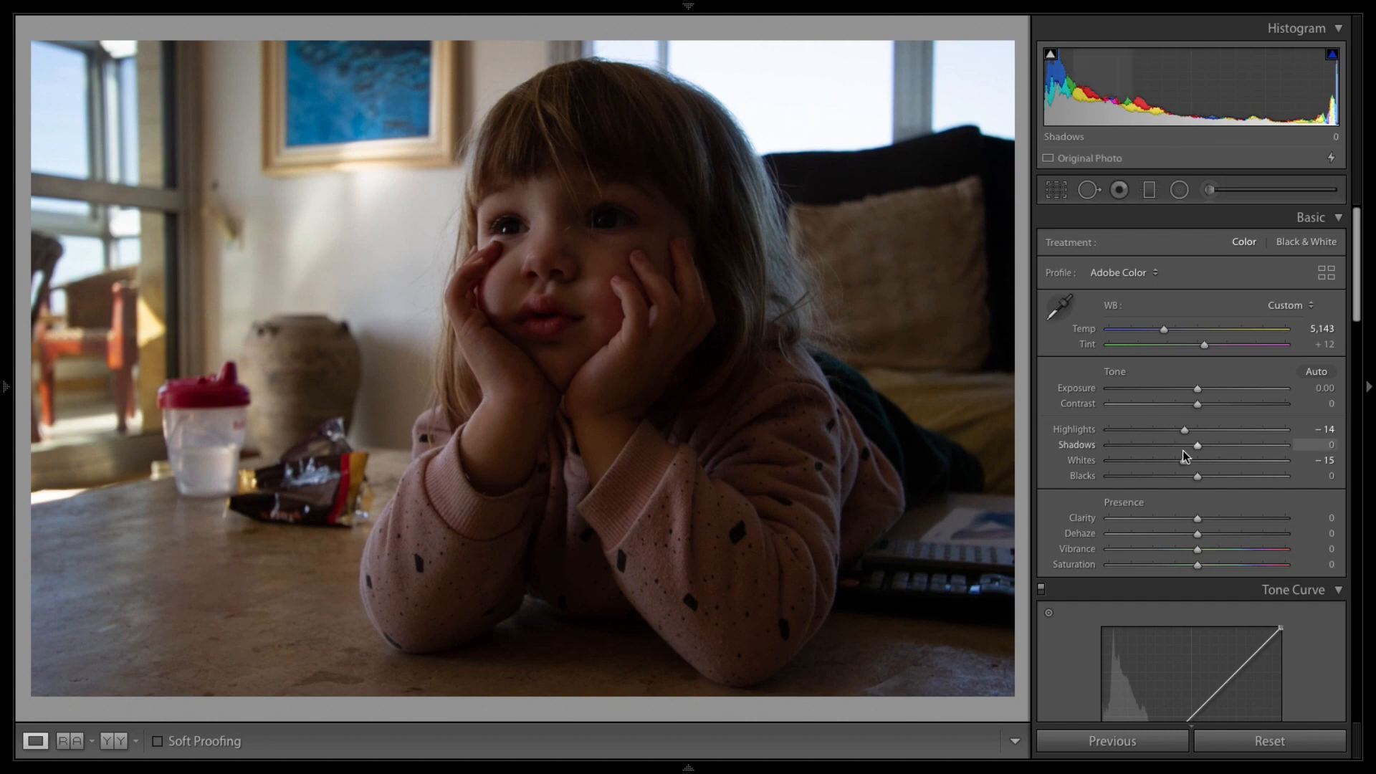
mouse_move(1201, 443)
mouse_down()
mouse_move(1269, 443)
mouse_move(1220, 450)
mouse_up()
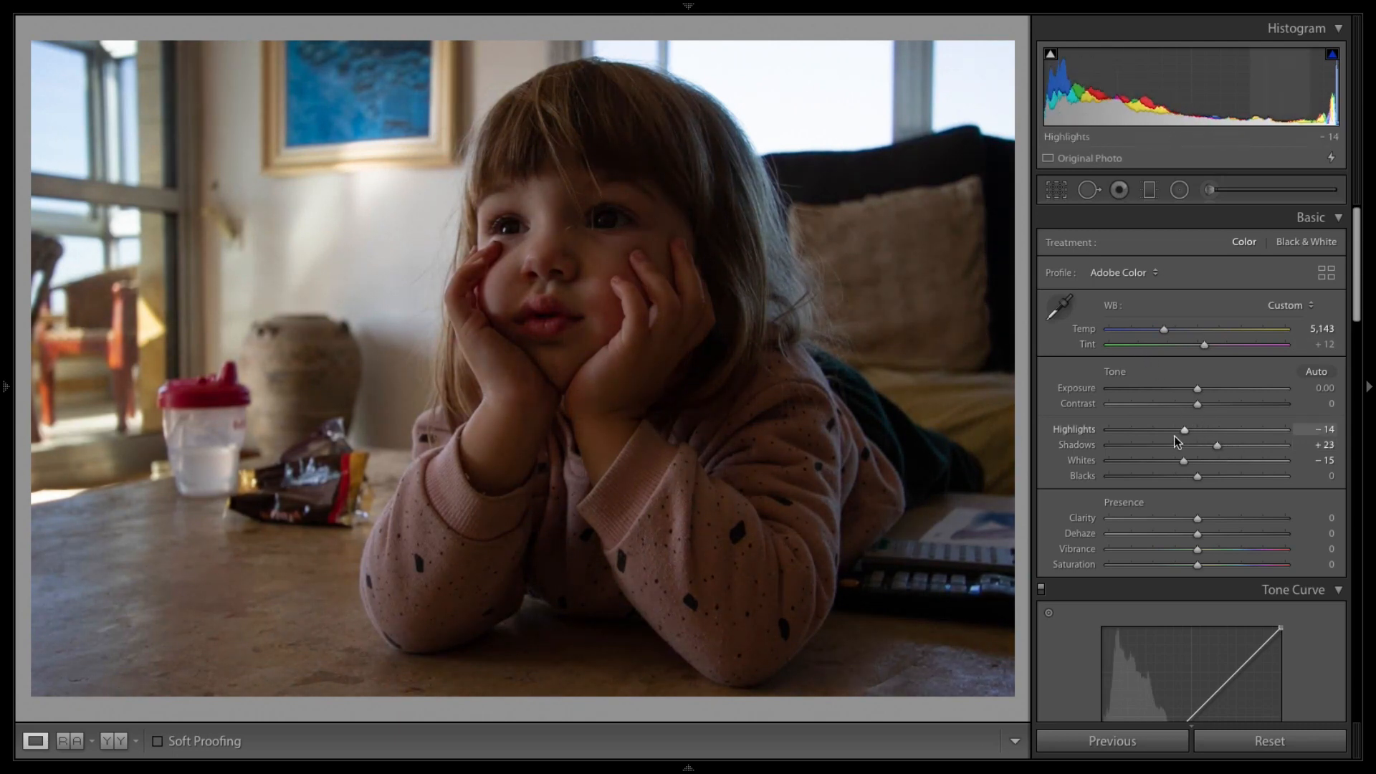
mouse_move(1201, 389)
mouse_down()
mouse_move(1218, 385)
mouse_move(1207, 385)
mouse_up()
double_click(1207, 387)
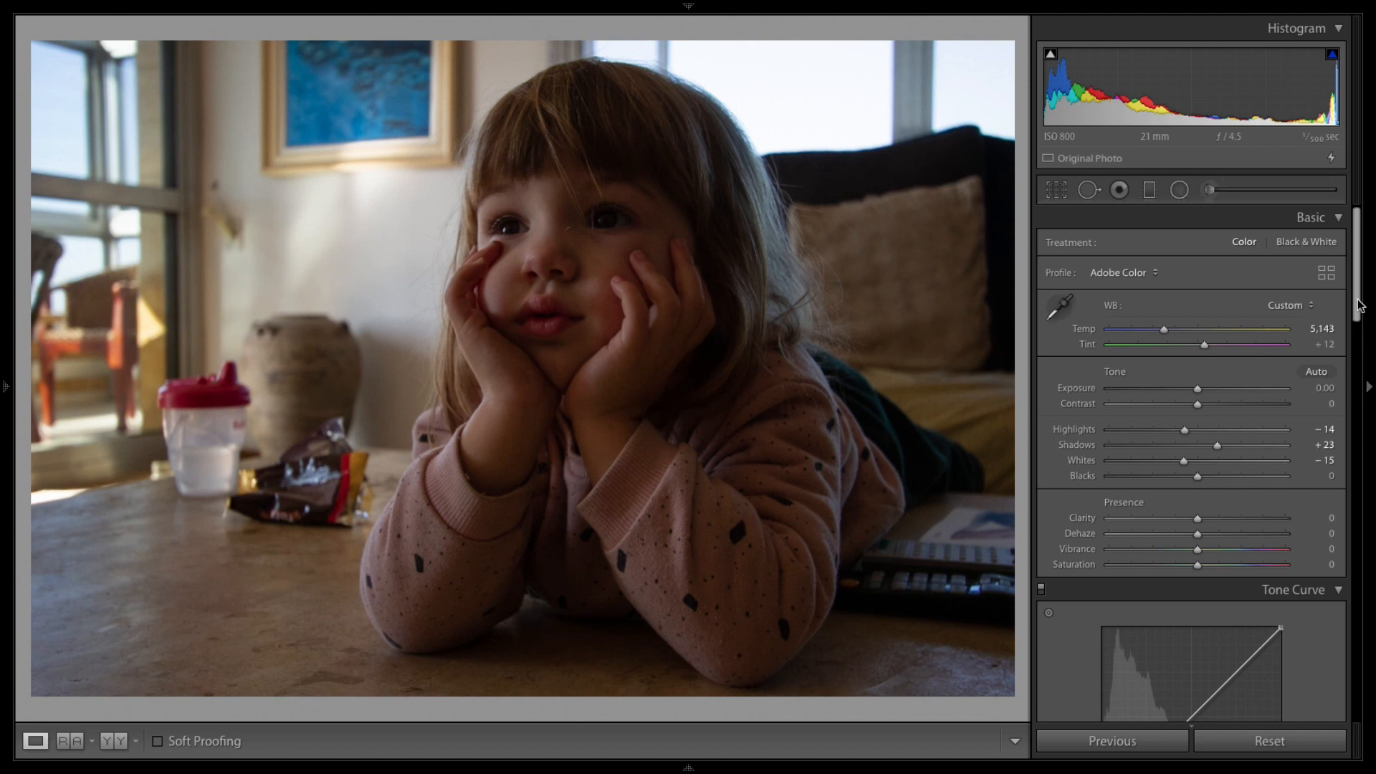
Draw a radial filter ellipse around the girl's head and upper body, show its mask overlay and shift it slightly downward
mouse_move(1360, 304)
mouse_down()
mouse_move(1372, 475)
mouse_move(1358, 290)
mouse_up()
click(1179, 192)
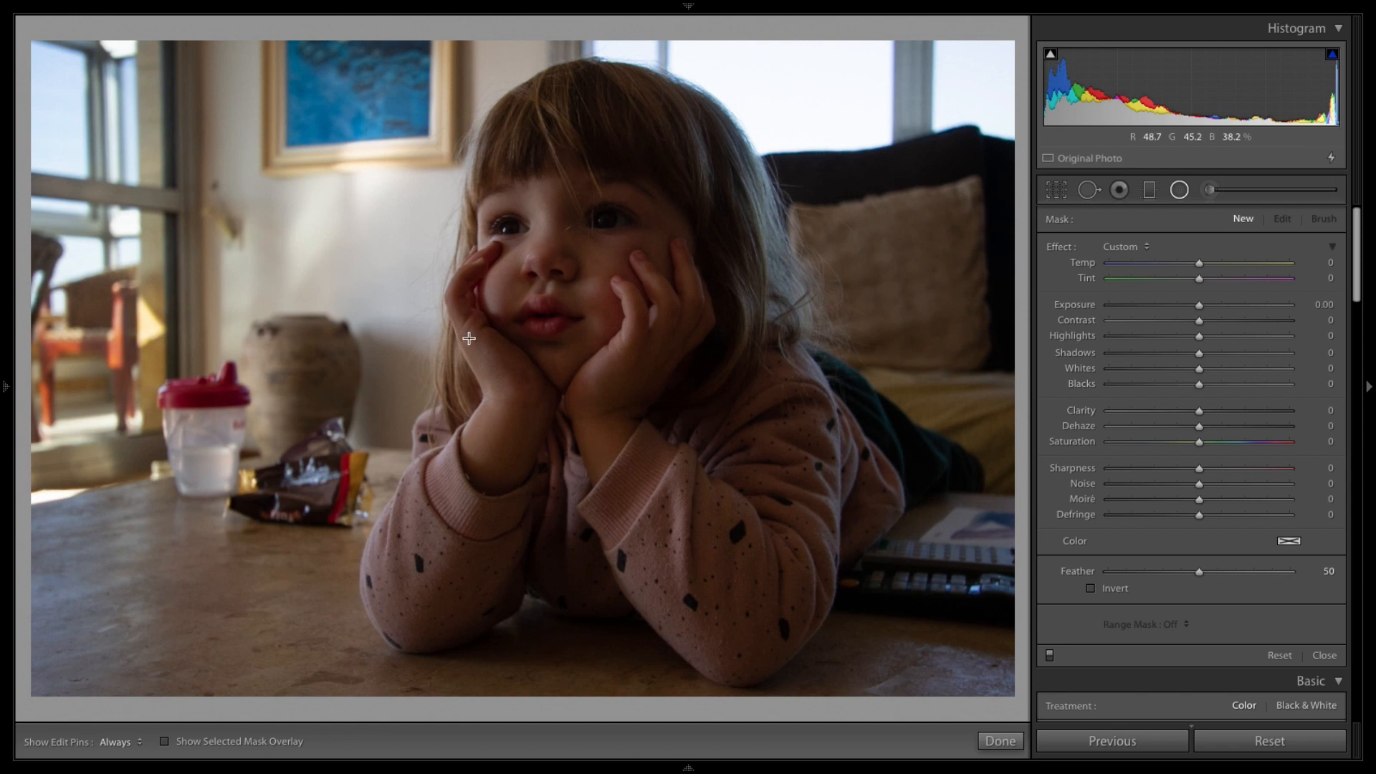
drag(573, 302, 809, 618)
drag(571, 302, 616, 351)
click(164, 742)
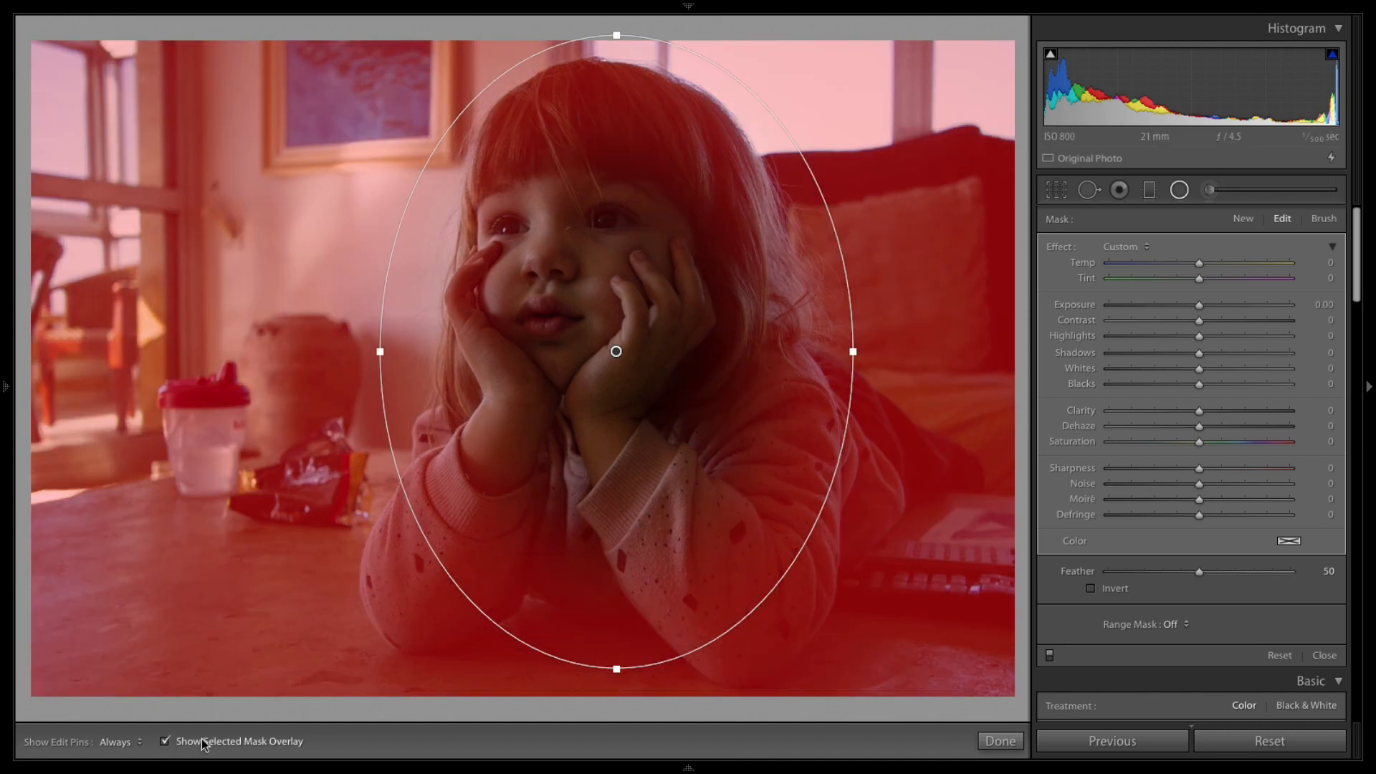
drag(616, 353, 610, 365)
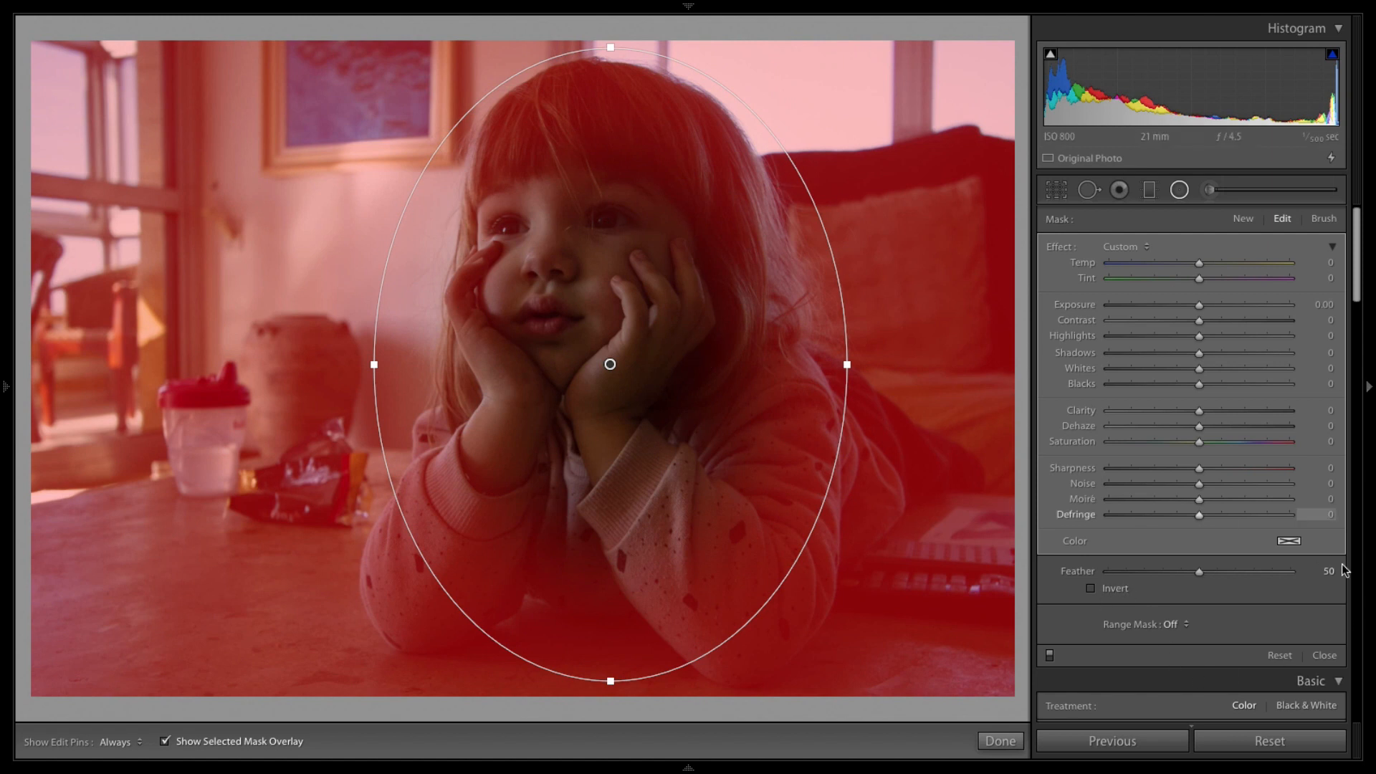
Invert the radial mask so it covers the girl, enlarge the ellipse around her head and arms, and fine-tune its position
click(1110, 588)
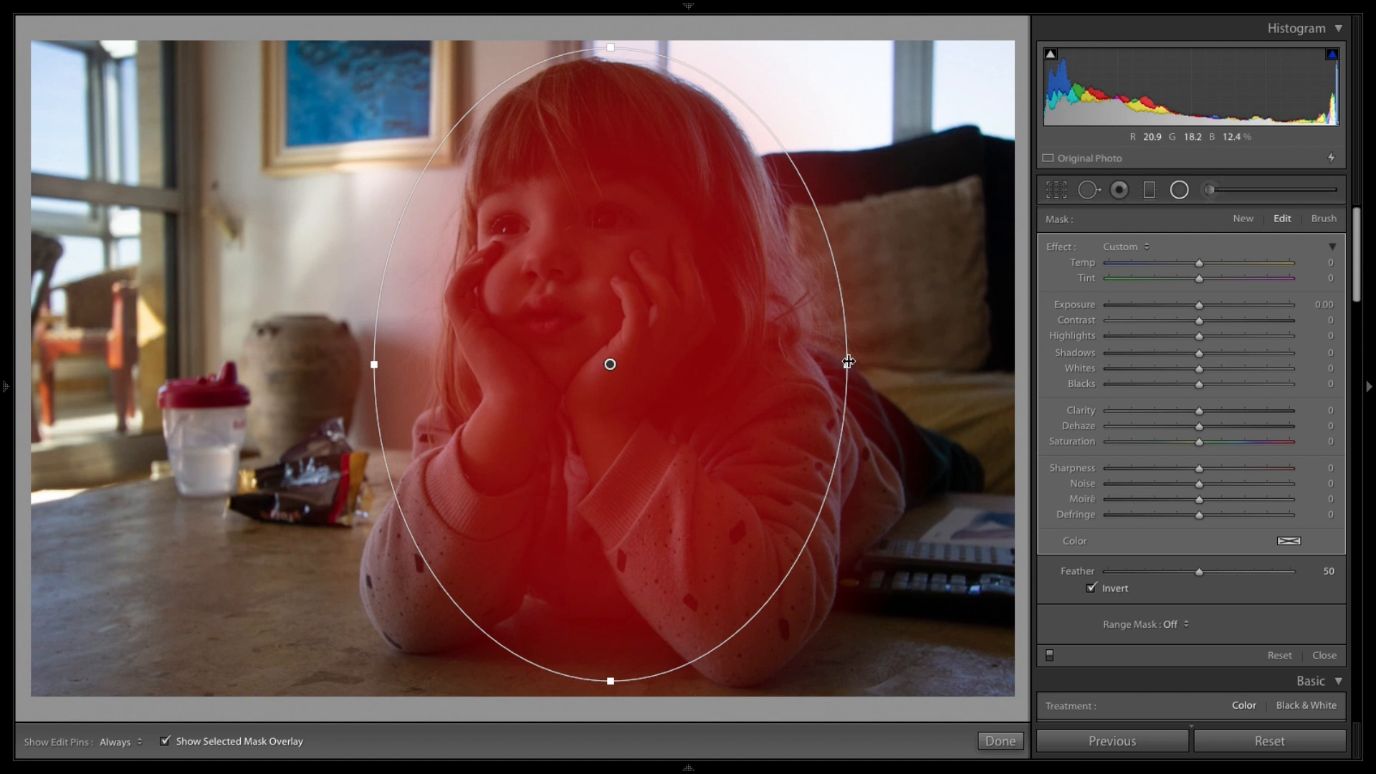
drag(848, 362, 905, 364)
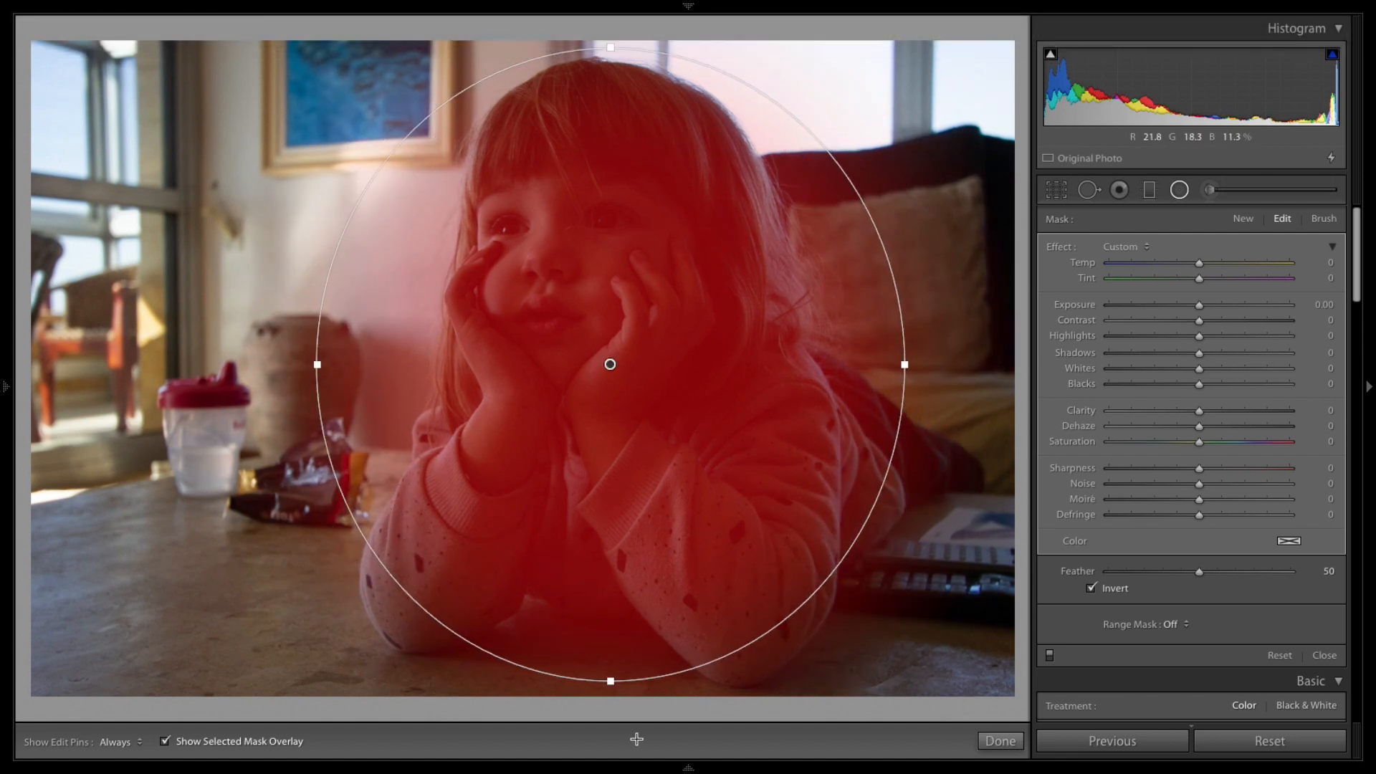
drag(611, 681, 614, 721)
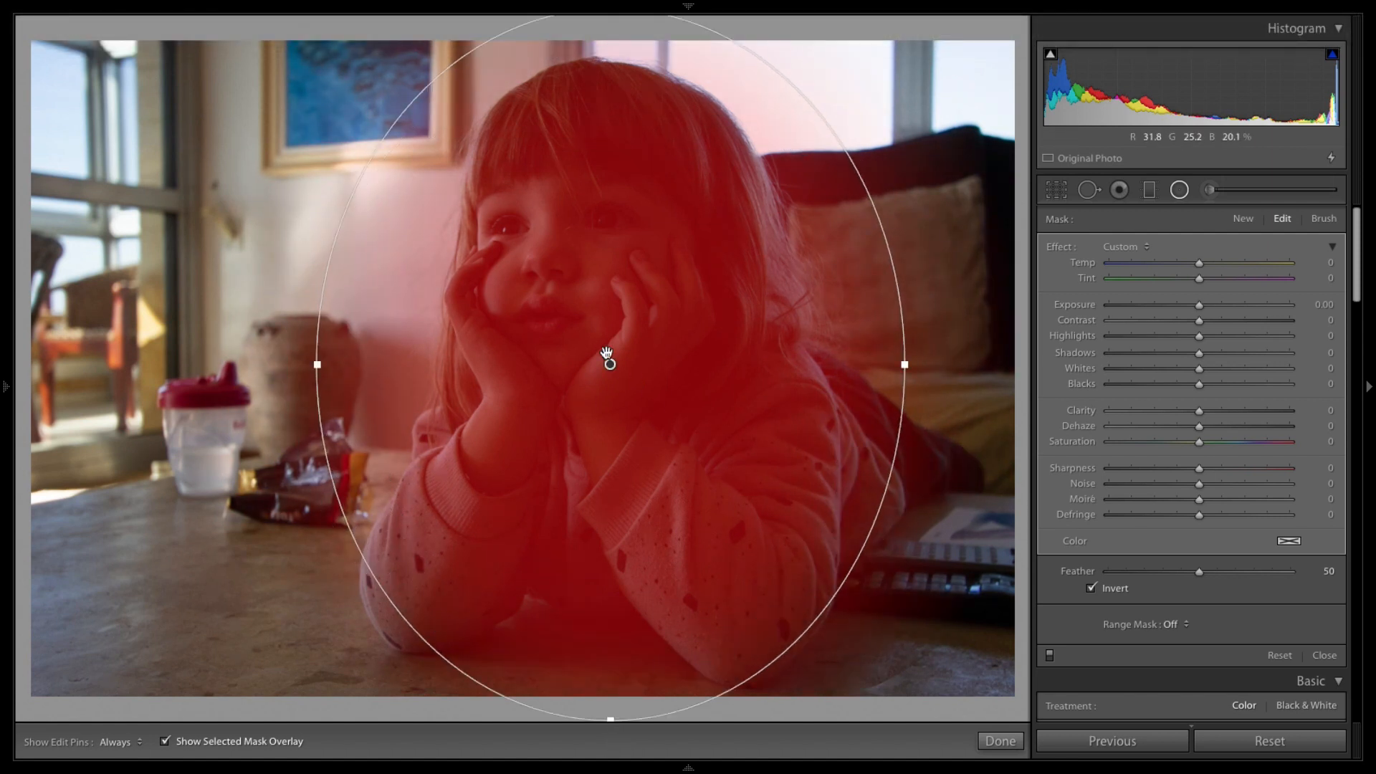
drag(610, 364, 607, 359)
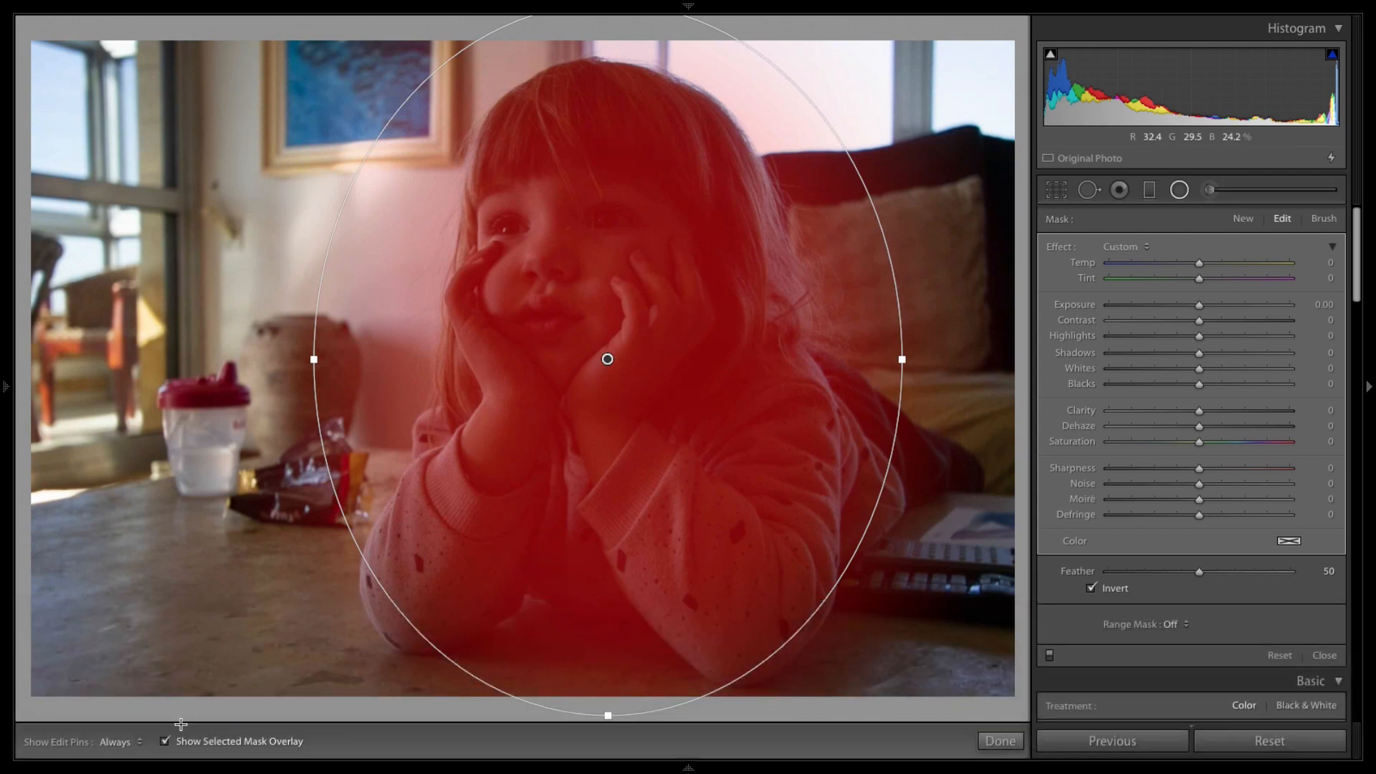
Hide the mask overlay, shorten the ellipse vertically around the girl, and set the radial filter's Shadows to 22
click(165, 741)
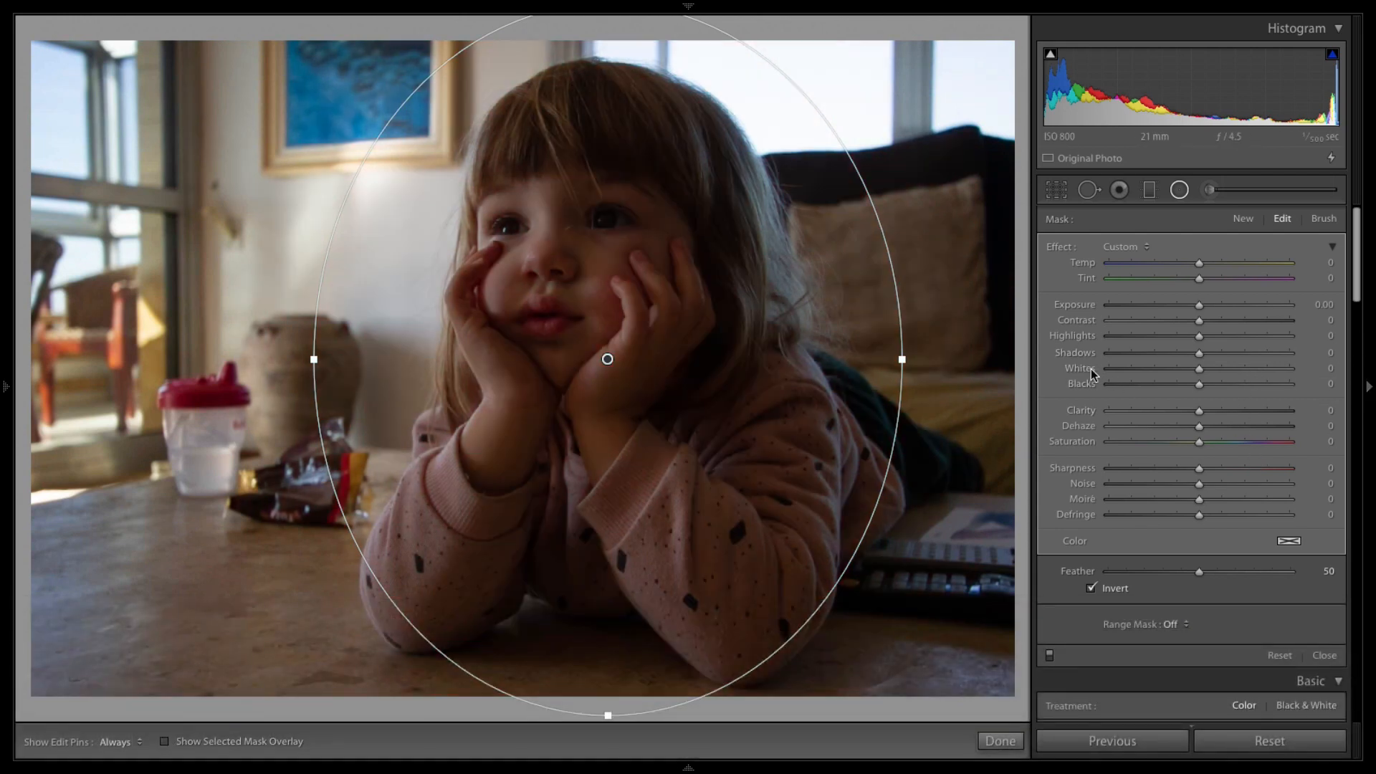
mouse_move(1213, 357)
mouse_down()
mouse_move(1301, 360)
mouse_move(1219, 373)
mouse_up()
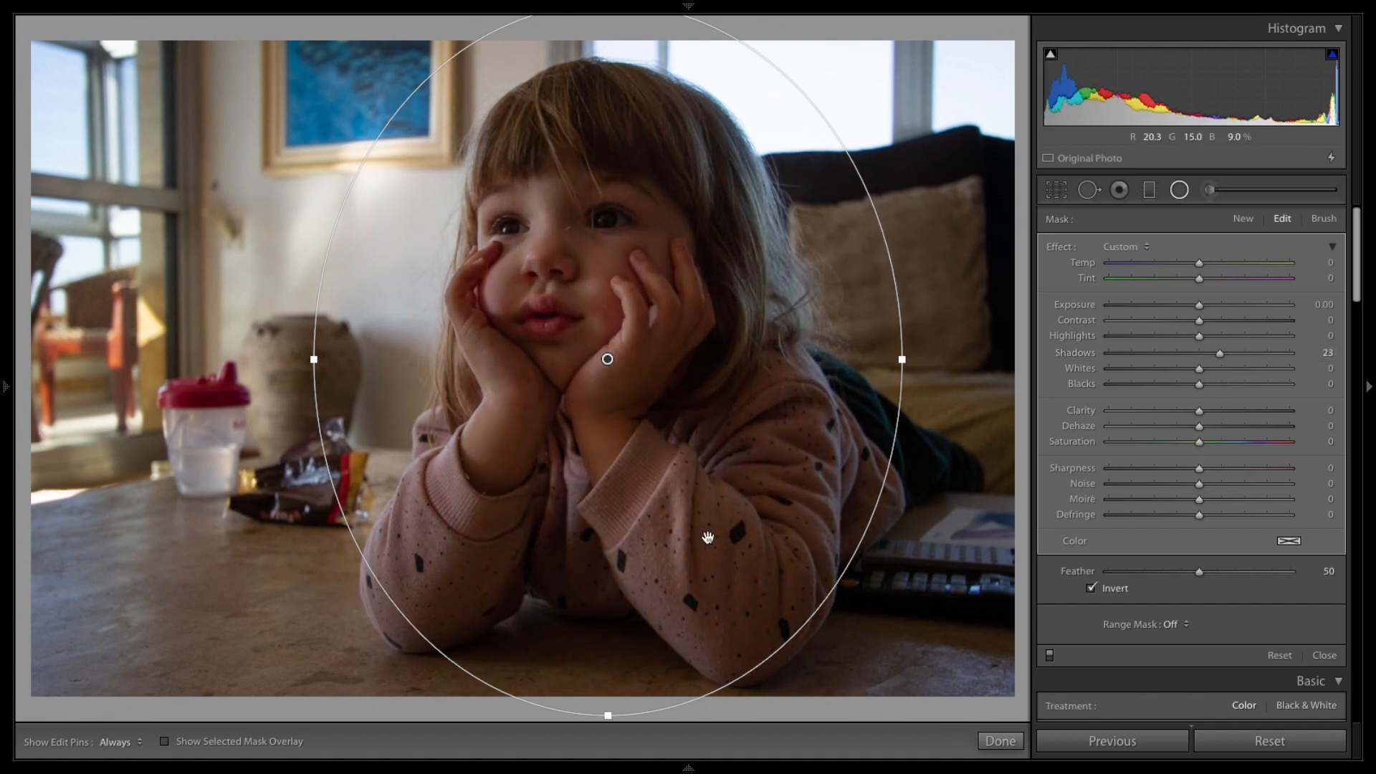
drag(607, 715, 608, 675)
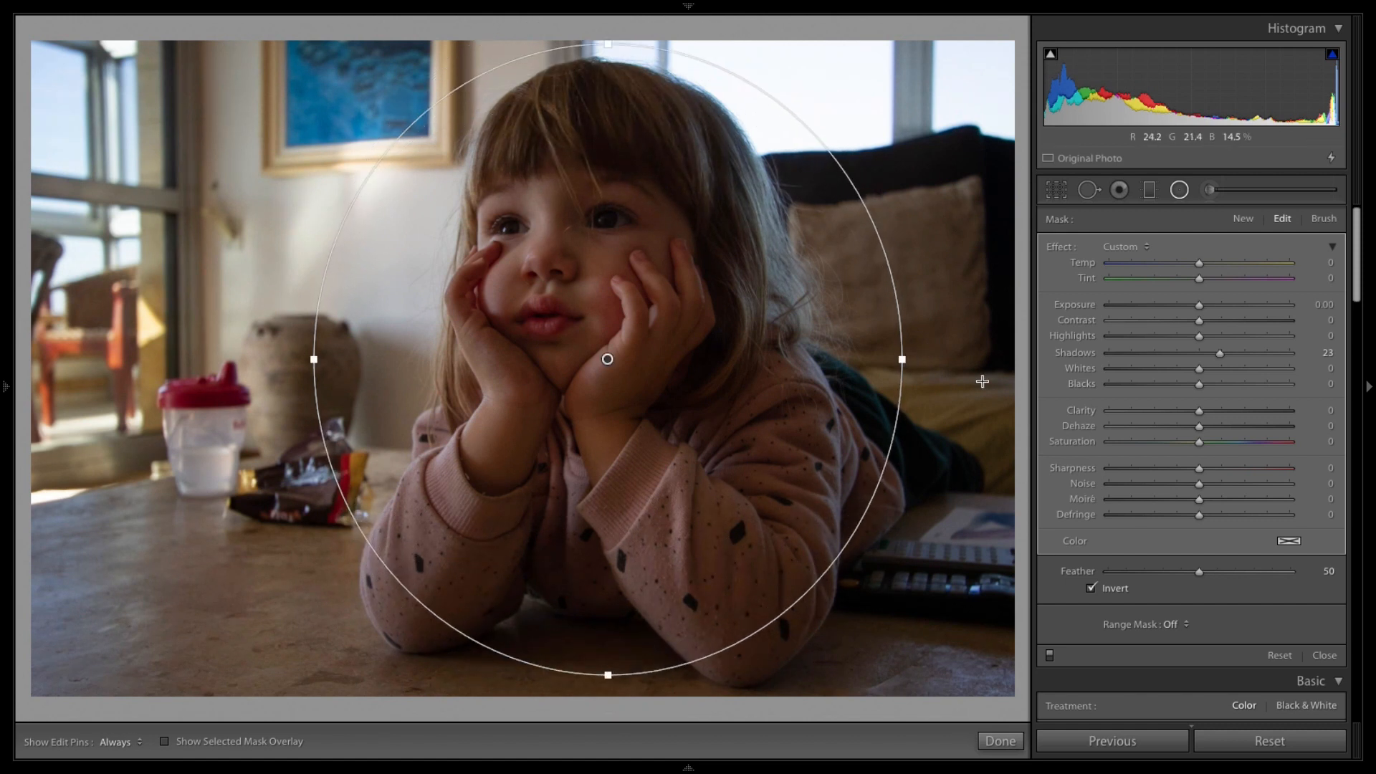
double_click(1220, 352)
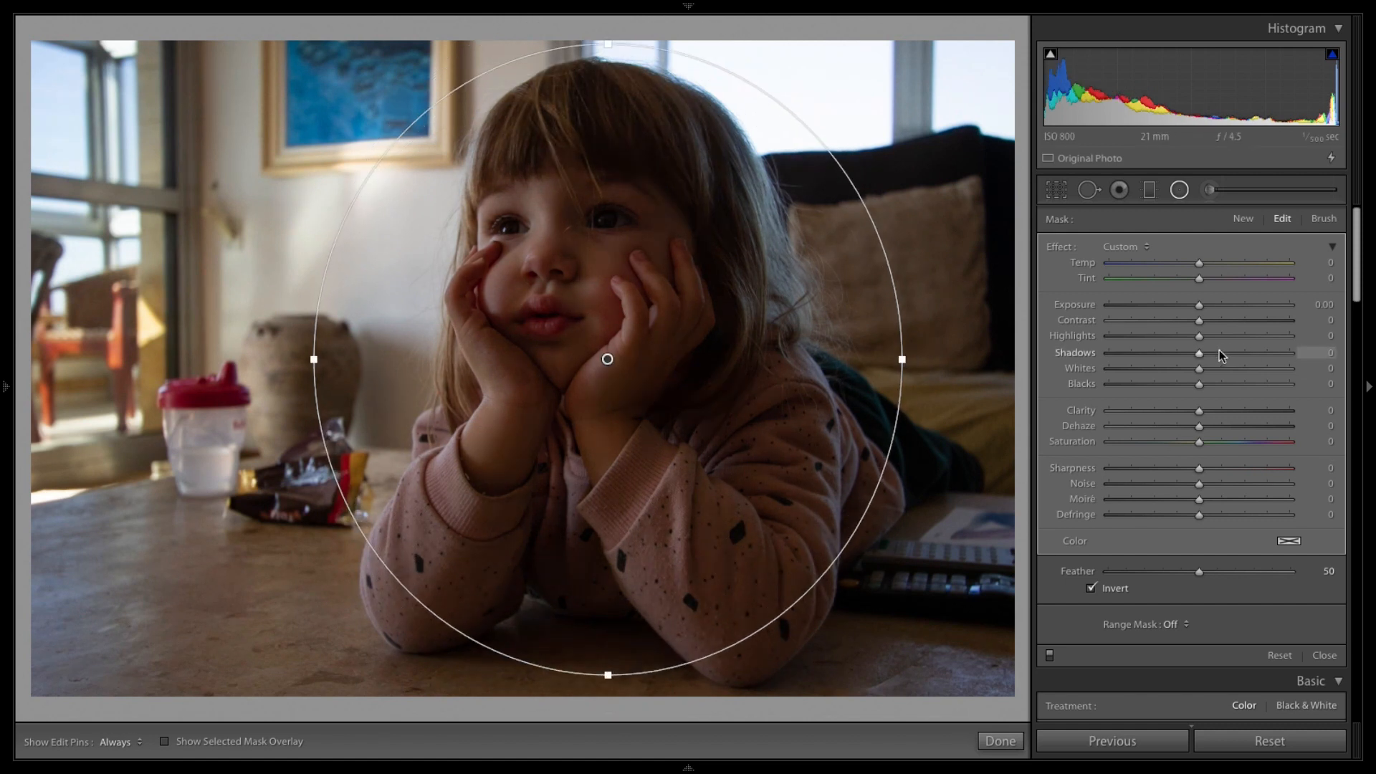
drag(1208, 354, 1220, 353)
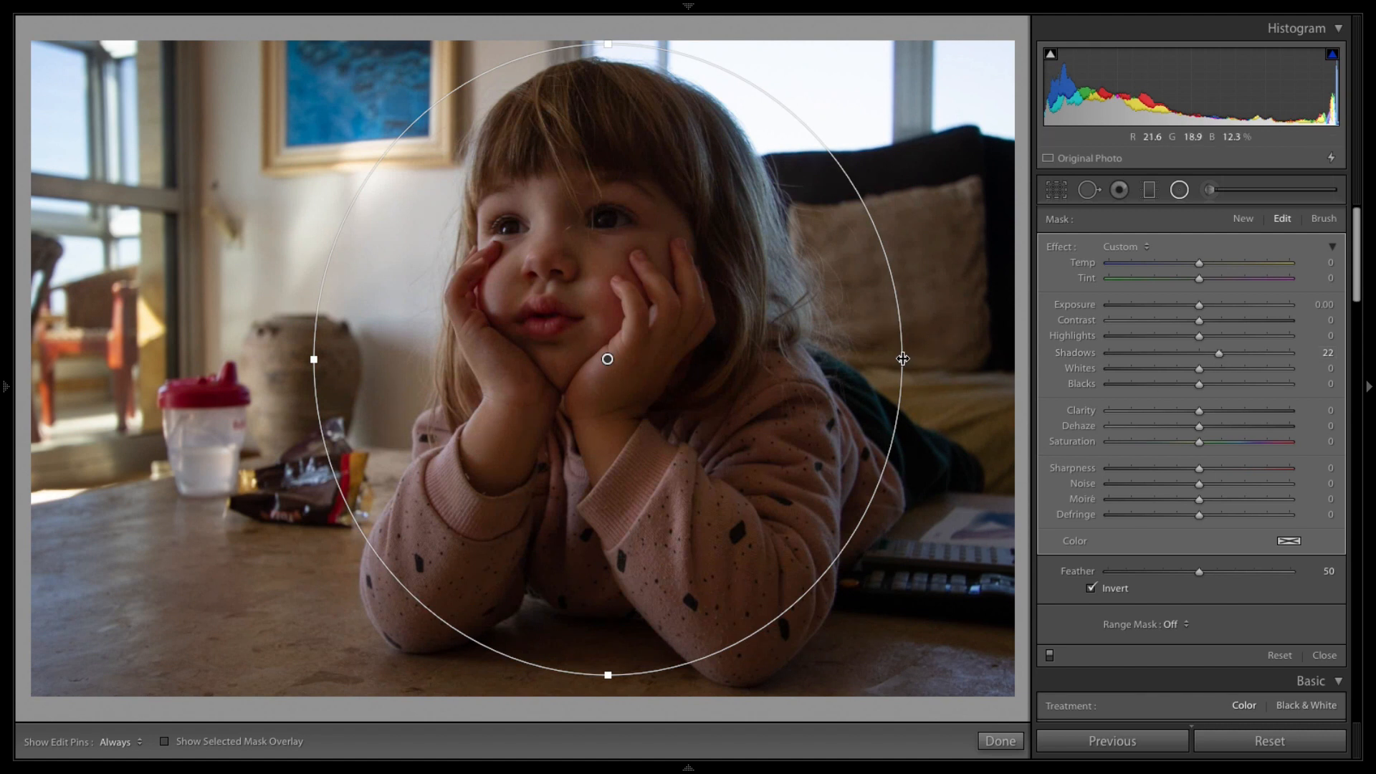
Shrink the ellipse and move it up to fit closely around the girl's head and hands, with Shadows at 31
drag(902, 359, 830, 357)
drag(608, 674, 610, 606)
drag(603, 360, 588, 281)
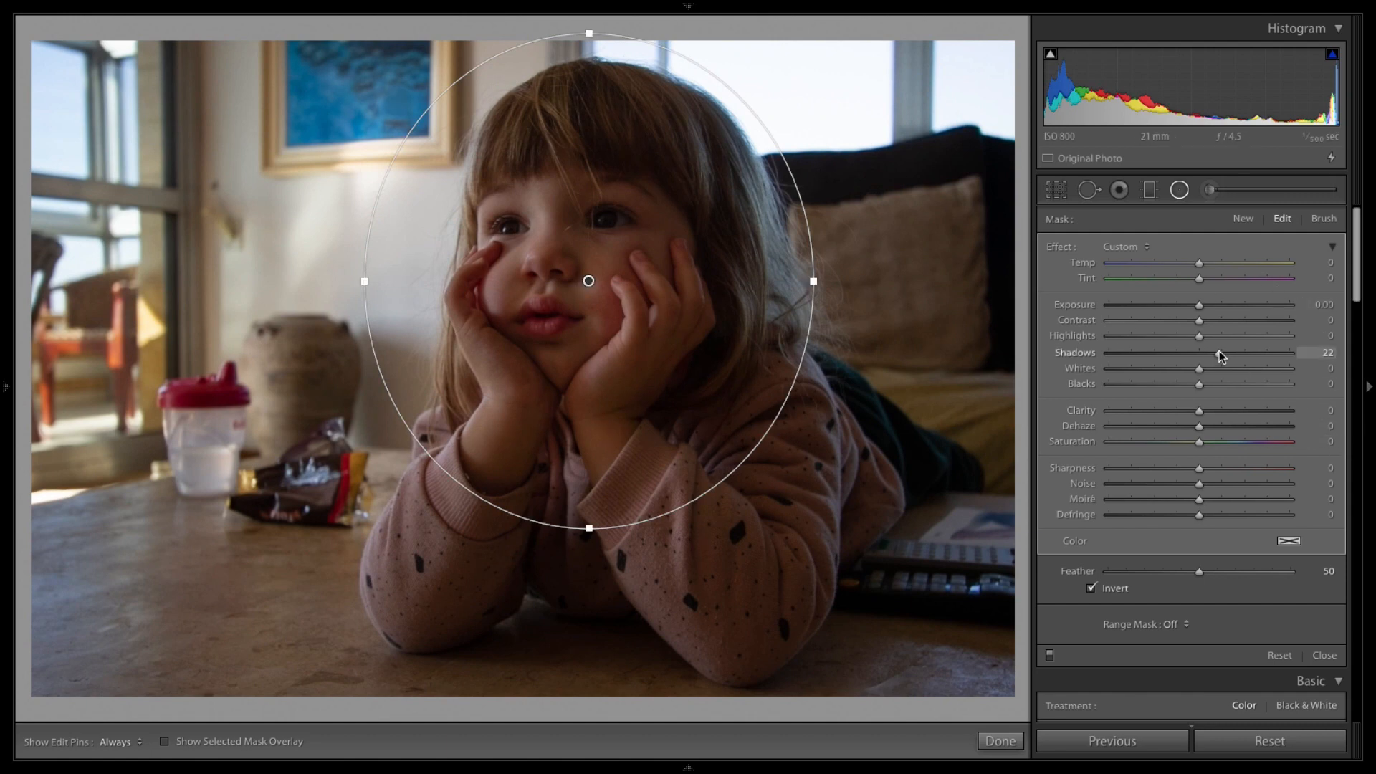
mouse_move(1221, 356)
mouse_down()
mouse_move(1140, 353)
mouse_move(1290, 353)
mouse_move(1168, 354)
mouse_move(1263, 351)
mouse_move(1228, 351)
mouse_up()
drag(595, 528, 600, 489)
mouse_move(601, 282)
mouse_down()
mouse_move(594, 251)
mouse_move(614, 266)
mouse_up()
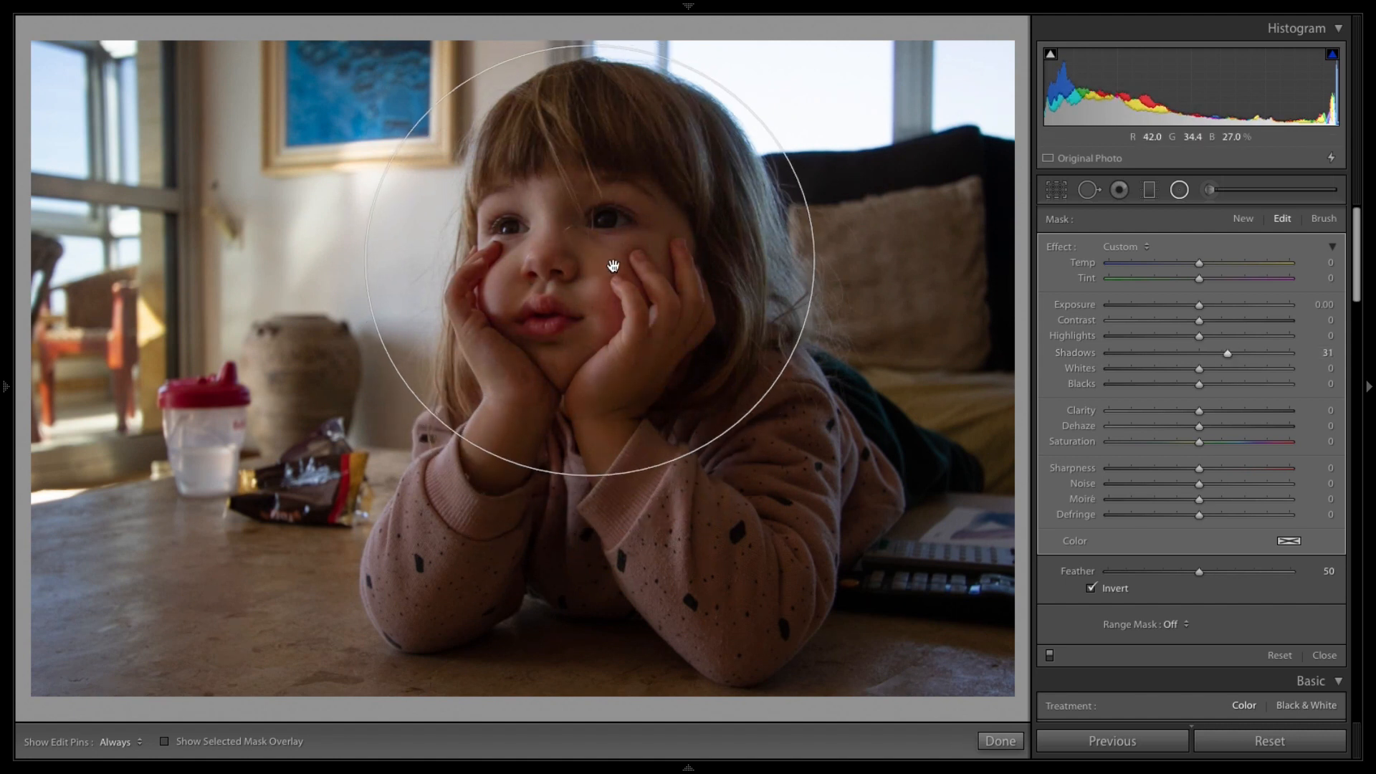
drag(814, 261, 771, 261)
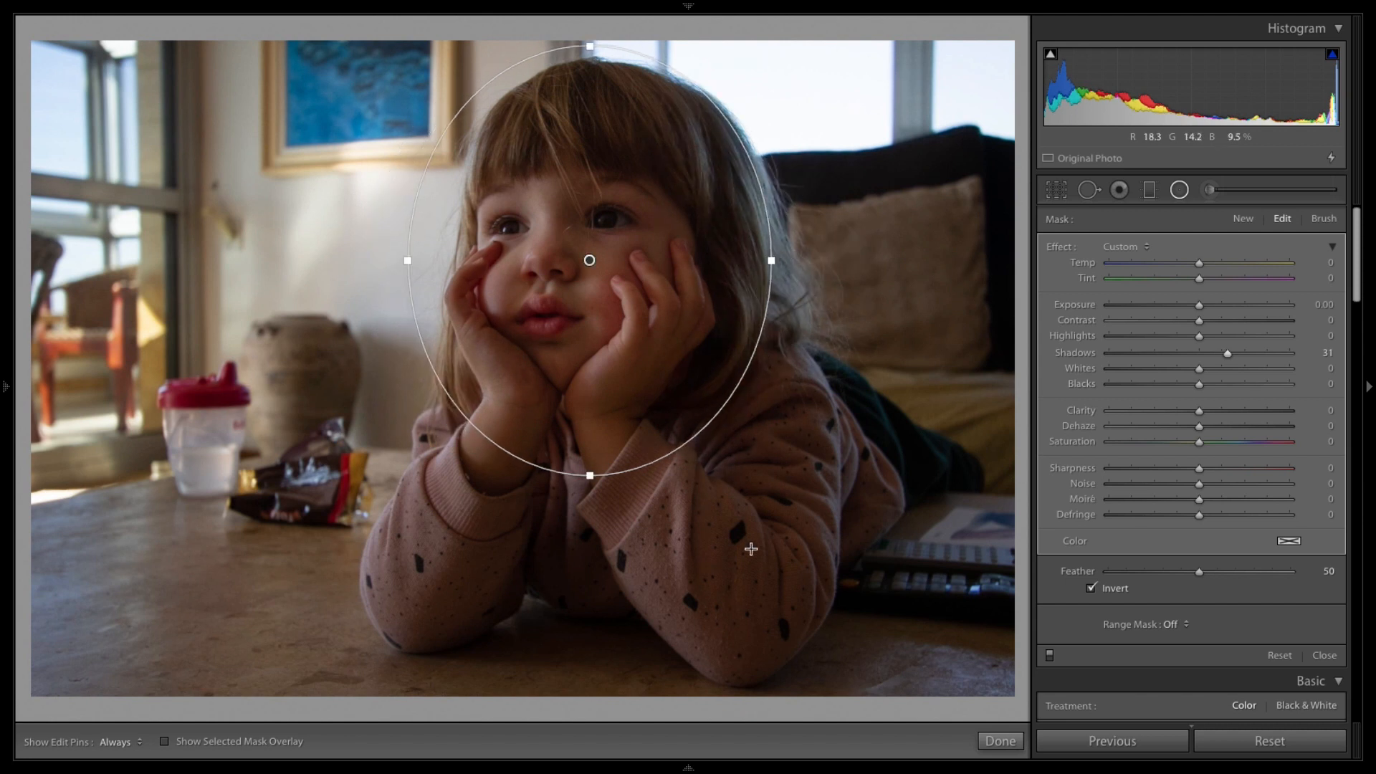
Set the face filter's Shadows to 38 and Highlights to 14
mouse_move(1231, 351)
mouse_down()
mouse_move(1283, 336)
mouse_move(1168, 338)
mouse_move(1269, 337)
mouse_move(1213, 331)
mouse_up()
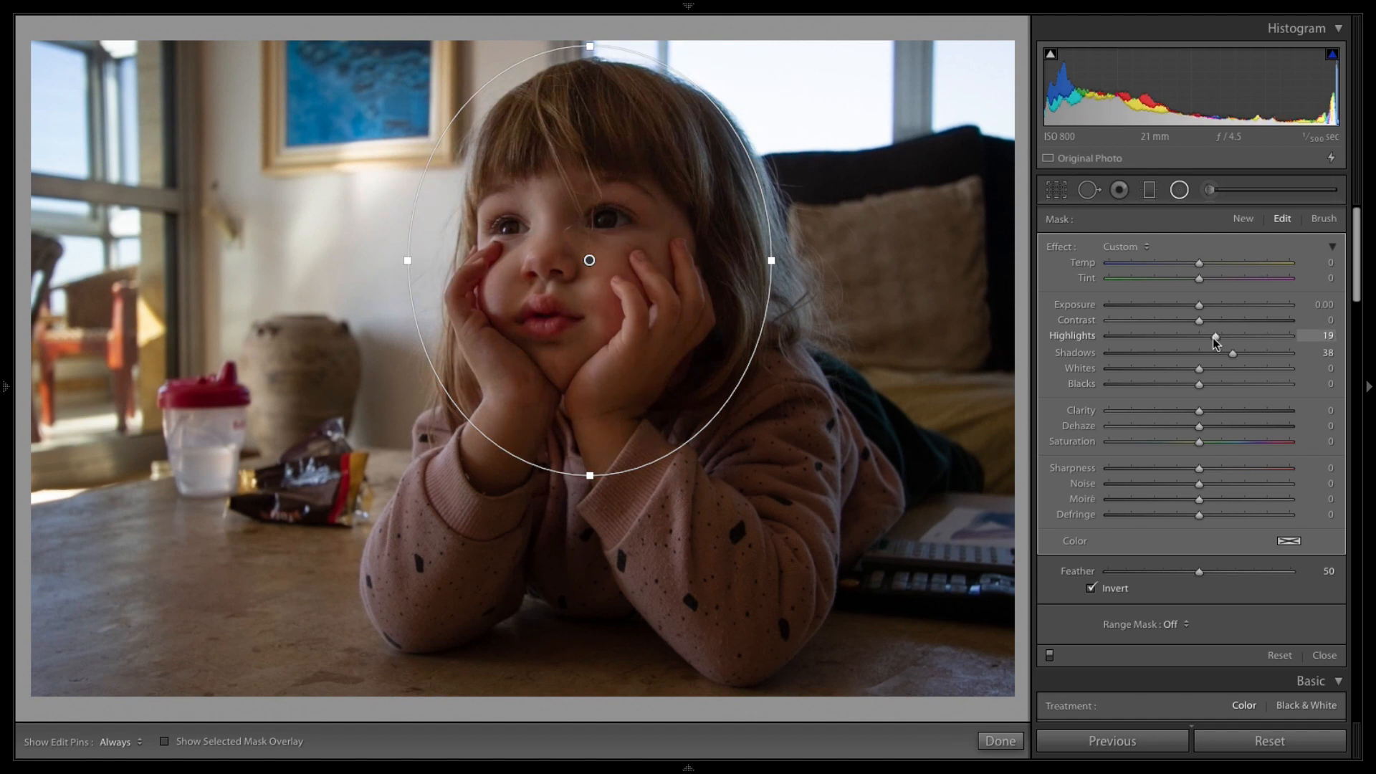
drag(1213, 335, 1211, 335)
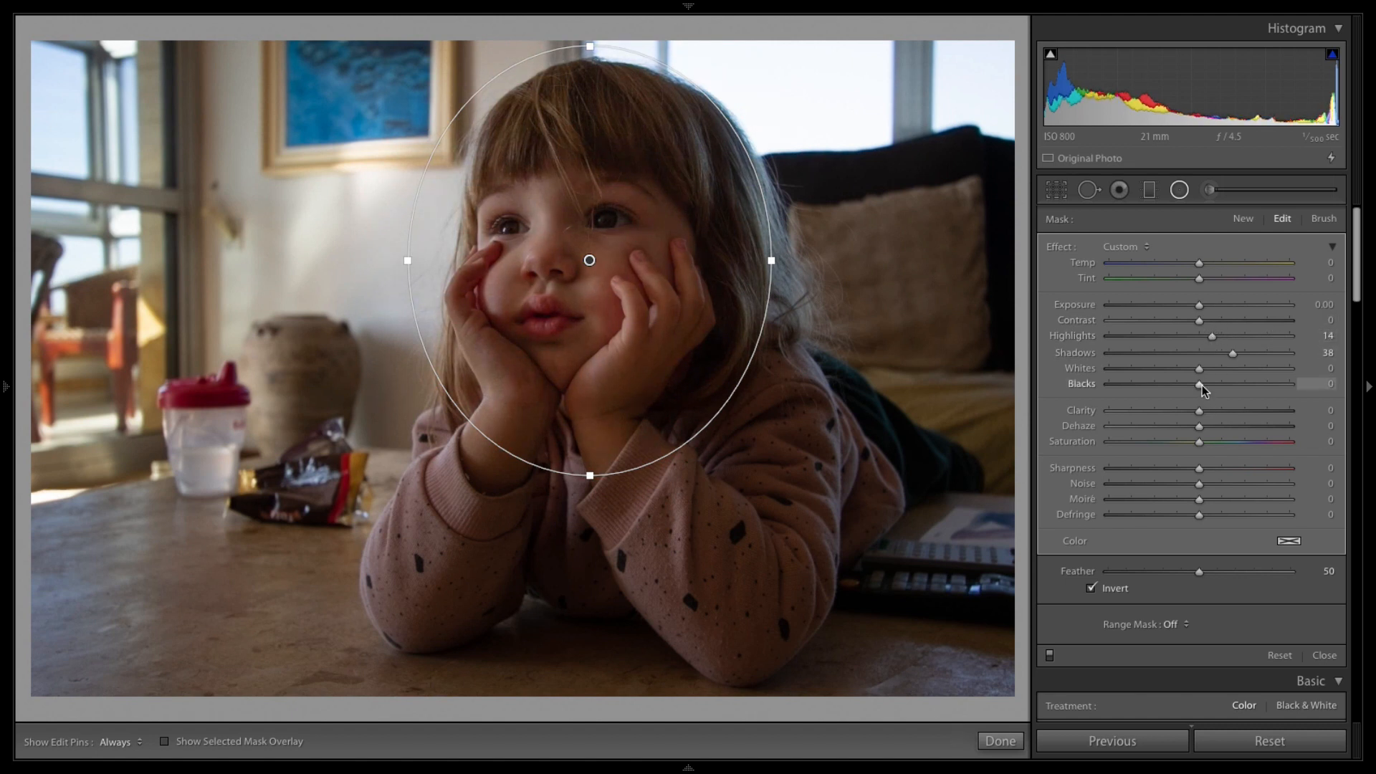
Try the face filter's Blacks at 45 and at −56, and reset them to 0
drag(1202, 385, 1204, 388)
drag(1200, 383, 1242, 385)
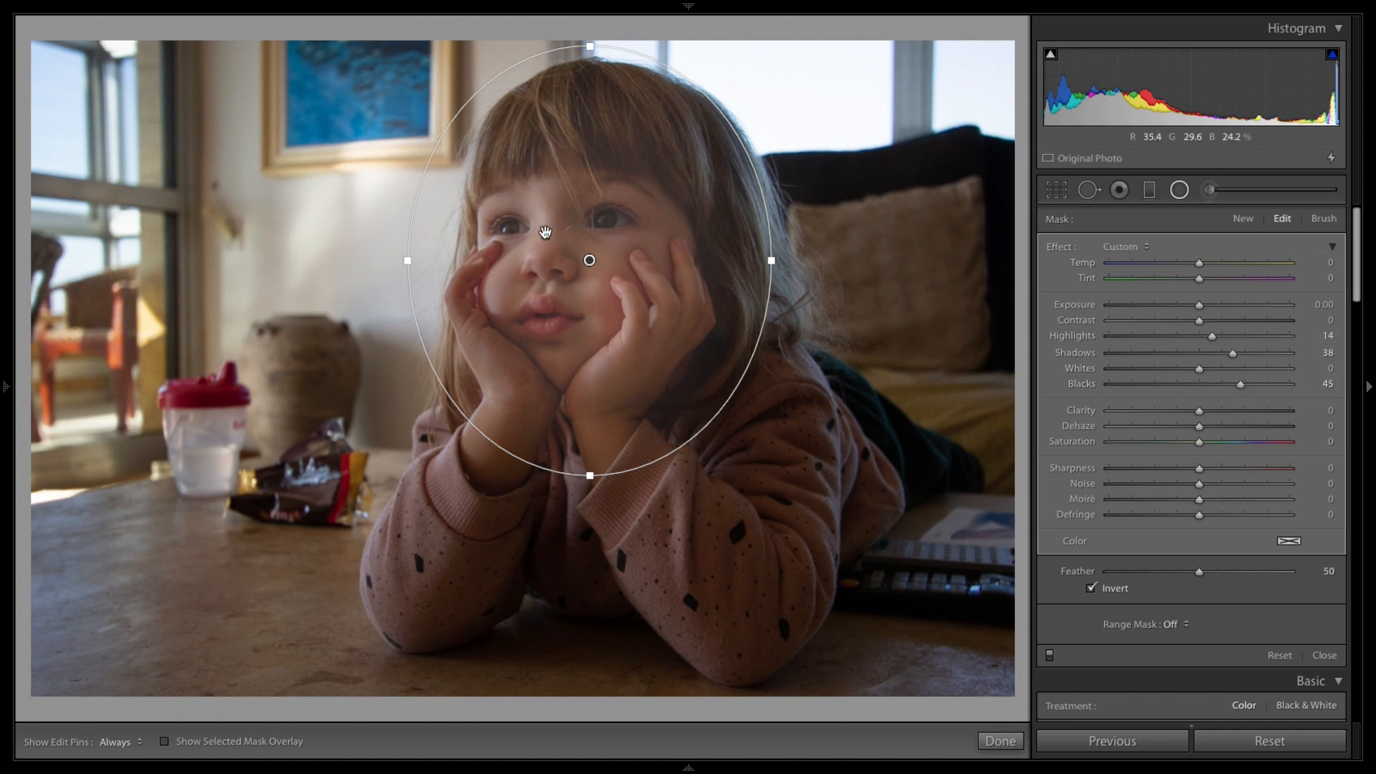
drag(1207, 388, 1147, 385)
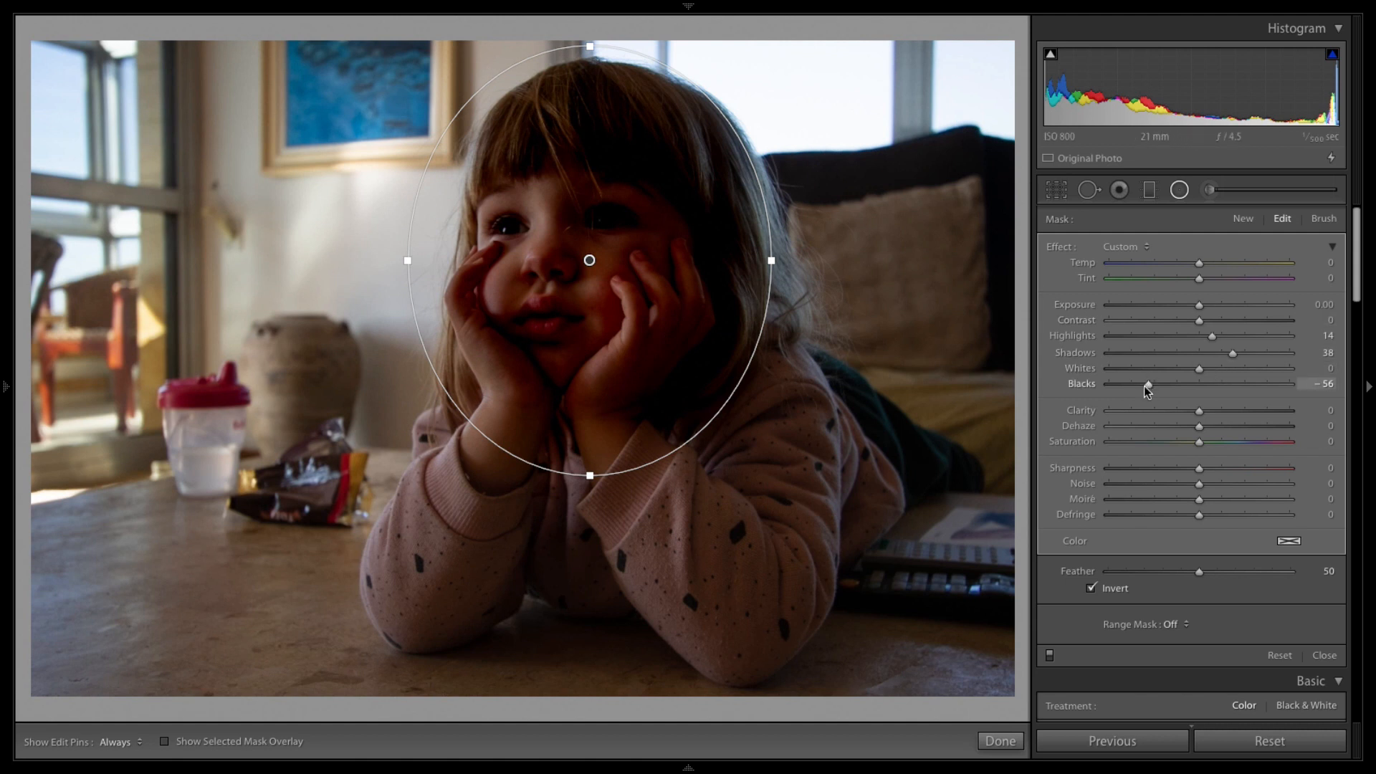
double_click(1144, 386)
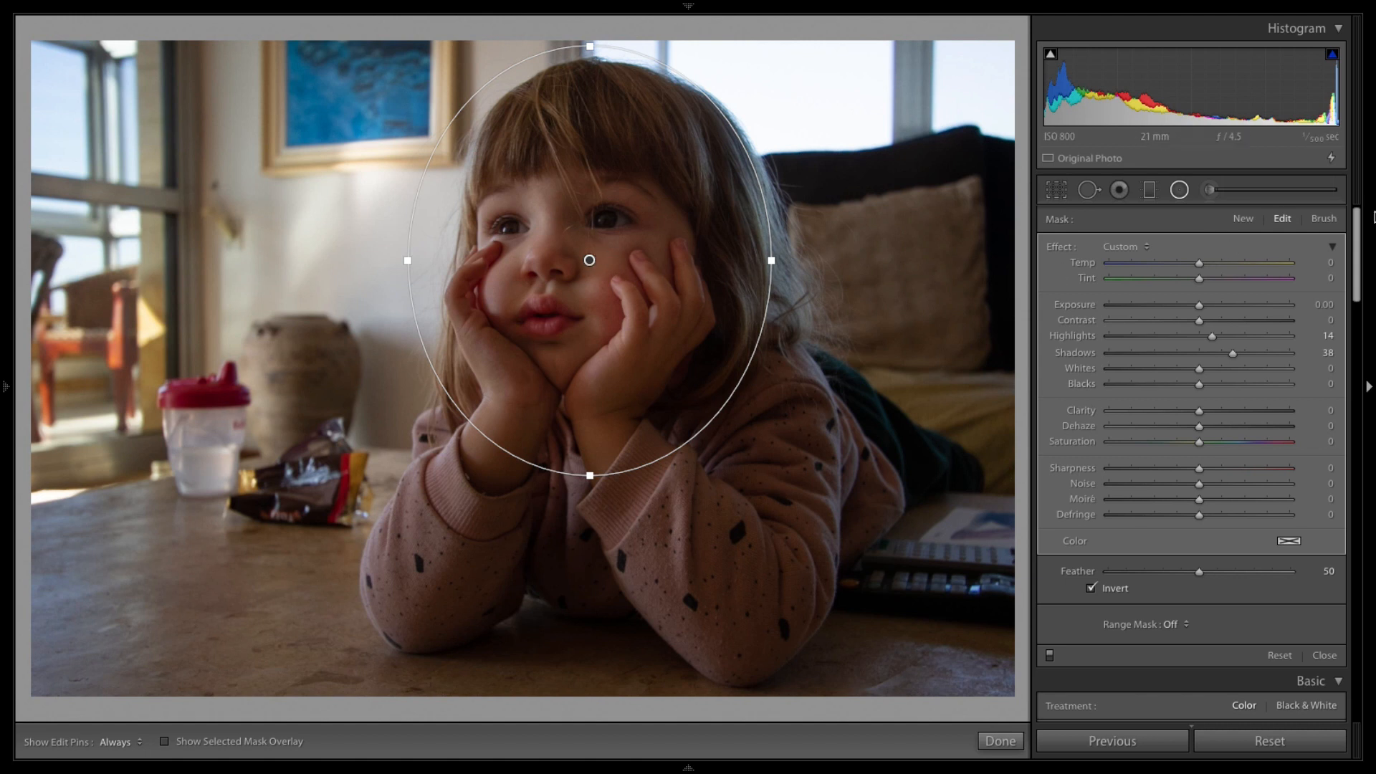
Toggle the radial filter off and on several times to compare the girl's face with and without it
click(1051, 655)
click(1050, 655)
click(1050, 655)
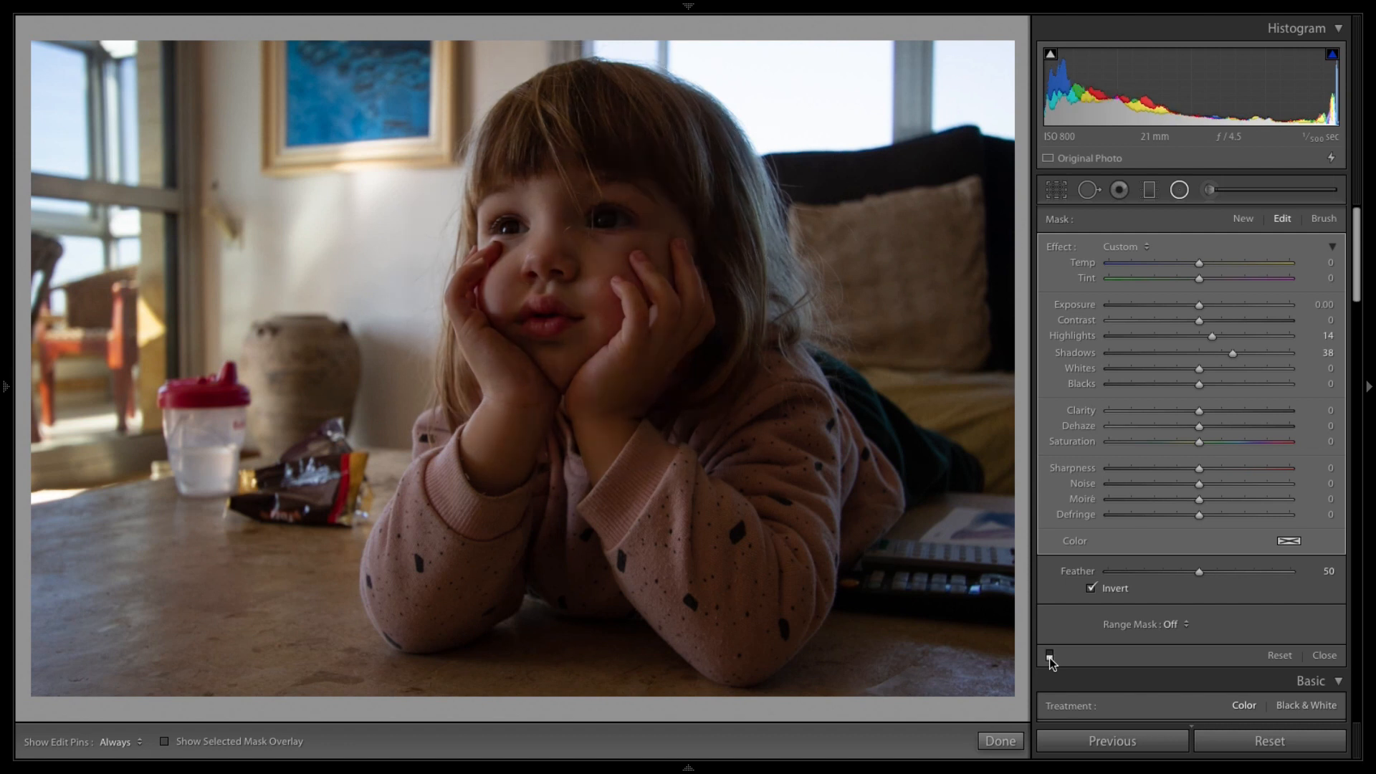
click(1049, 656)
click(1050, 655)
click(1050, 655)
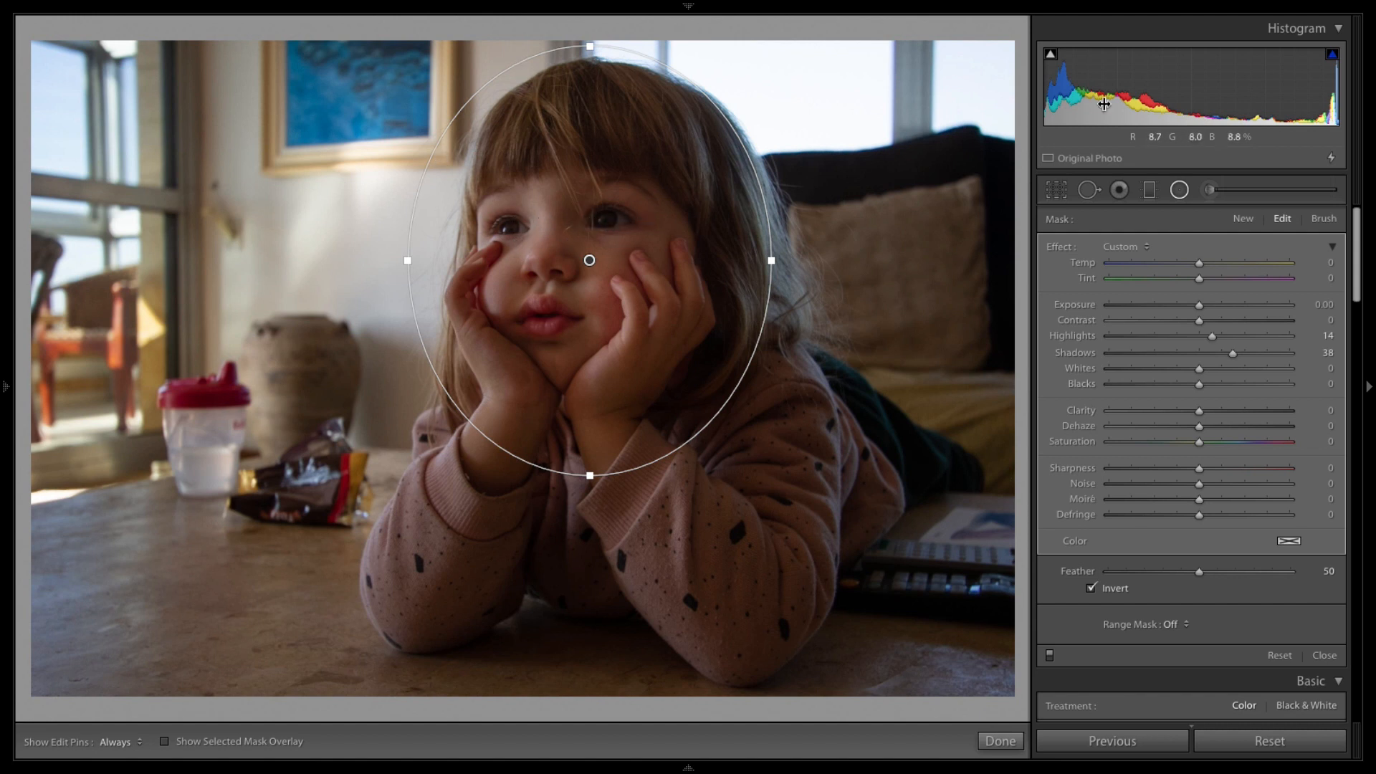
Add a second, non-inverted radial filter around the girl, show its mask overlay, shift the ellipse down and widen it slightly
click(1249, 223)
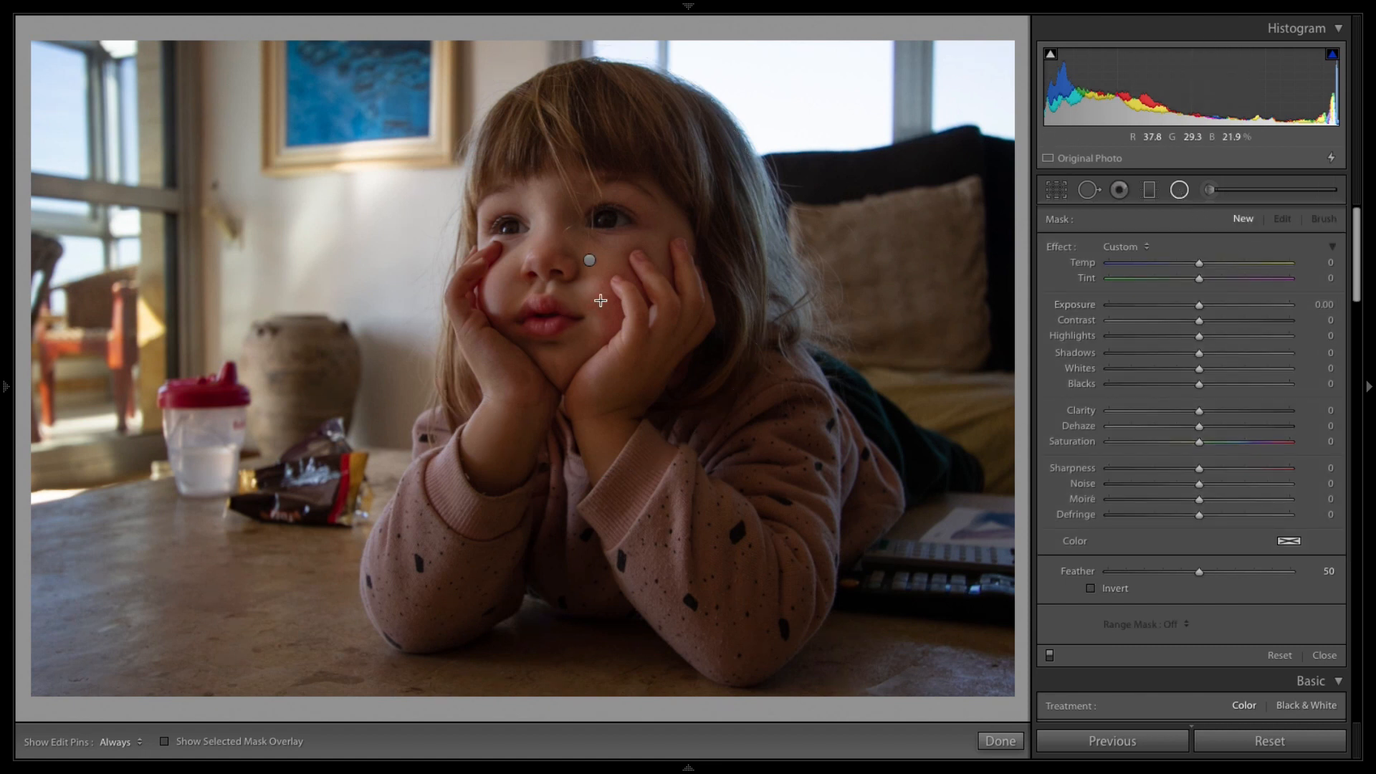
drag(595, 285, 817, 593)
click(164, 742)
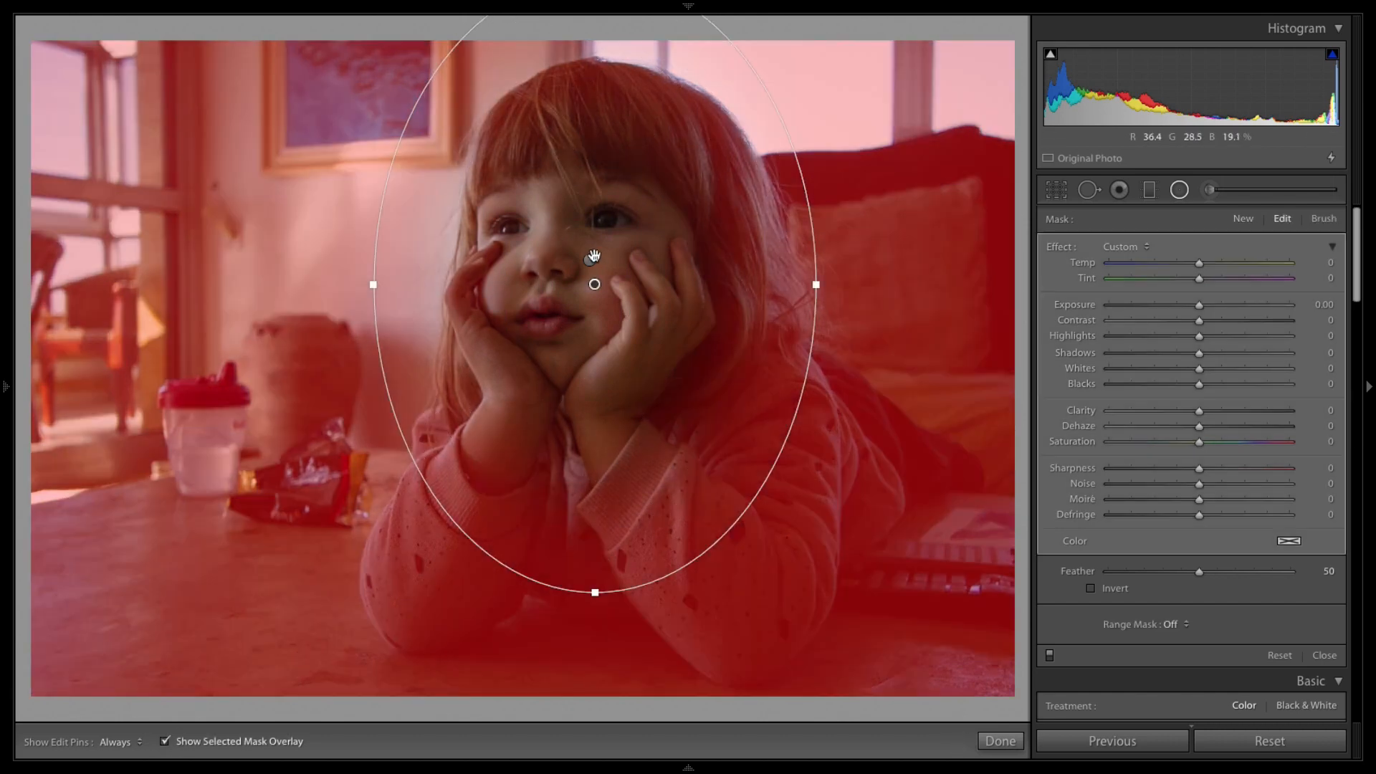
click(590, 260)
click(592, 286)
drag(594, 285, 594, 317)
drag(818, 318, 834, 317)
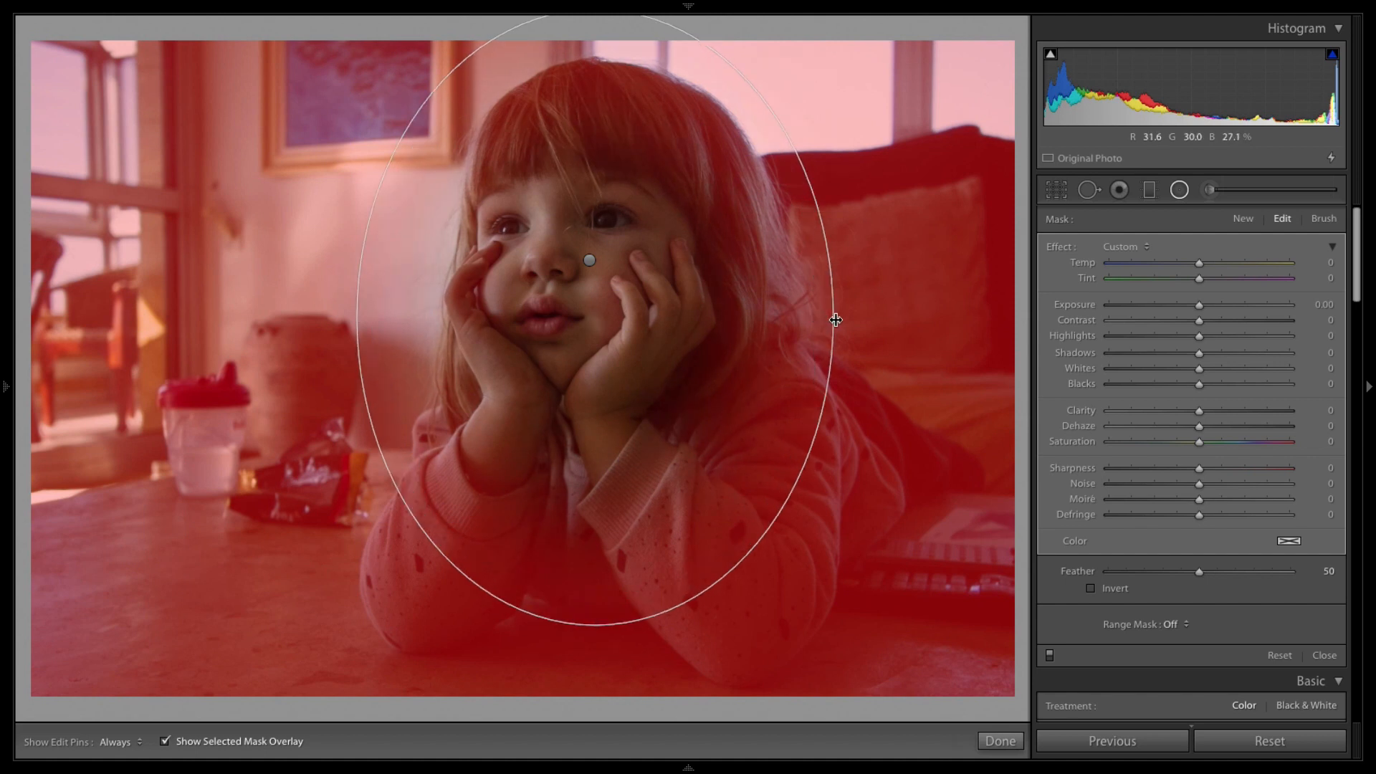
Hide the mask overlay and darken the area outside the ellipse with Exposure −1.17 and Shadows −12
click(164, 741)
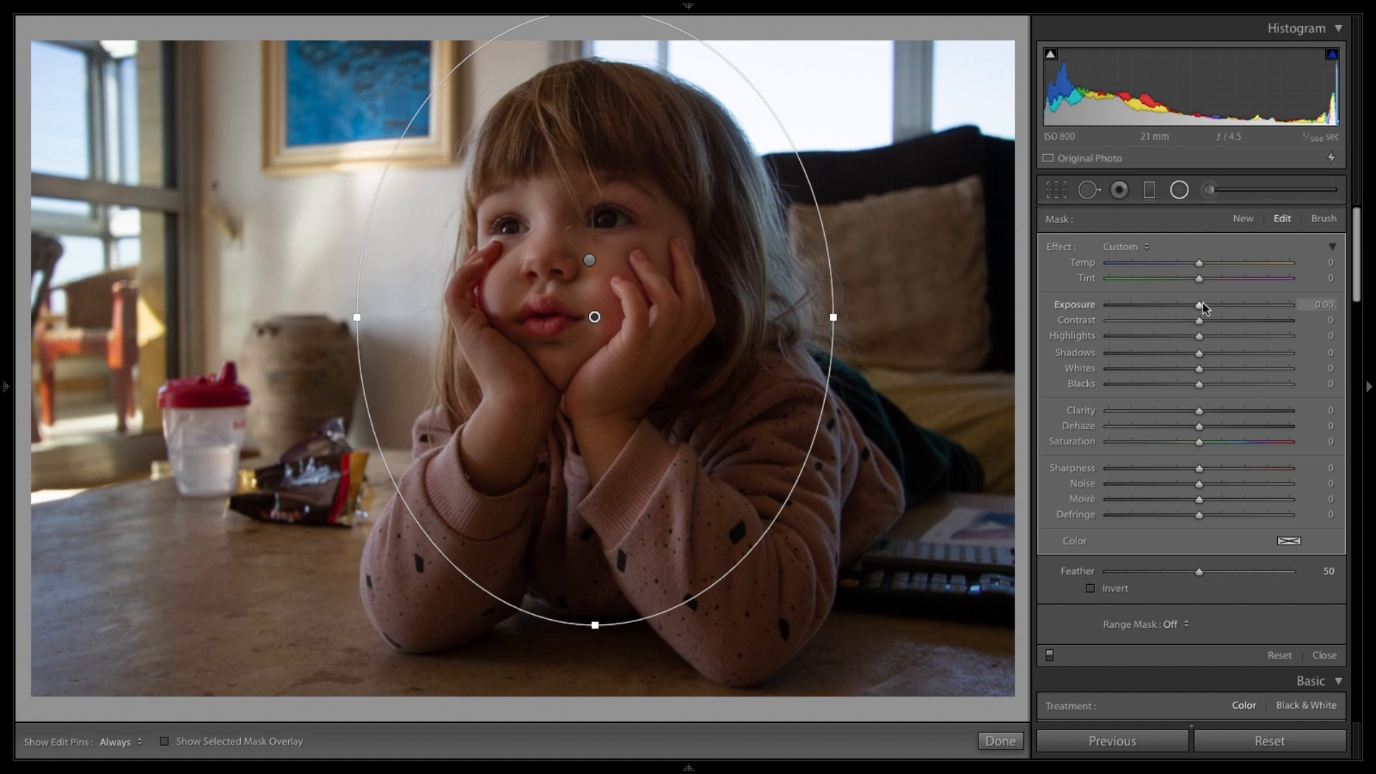
drag(1201, 304, 1177, 304)
mouse_move(1182, 352)
mouse_down()
mouse_move(1147, 349)
mouse_move(1176, 350)
mouse_up()
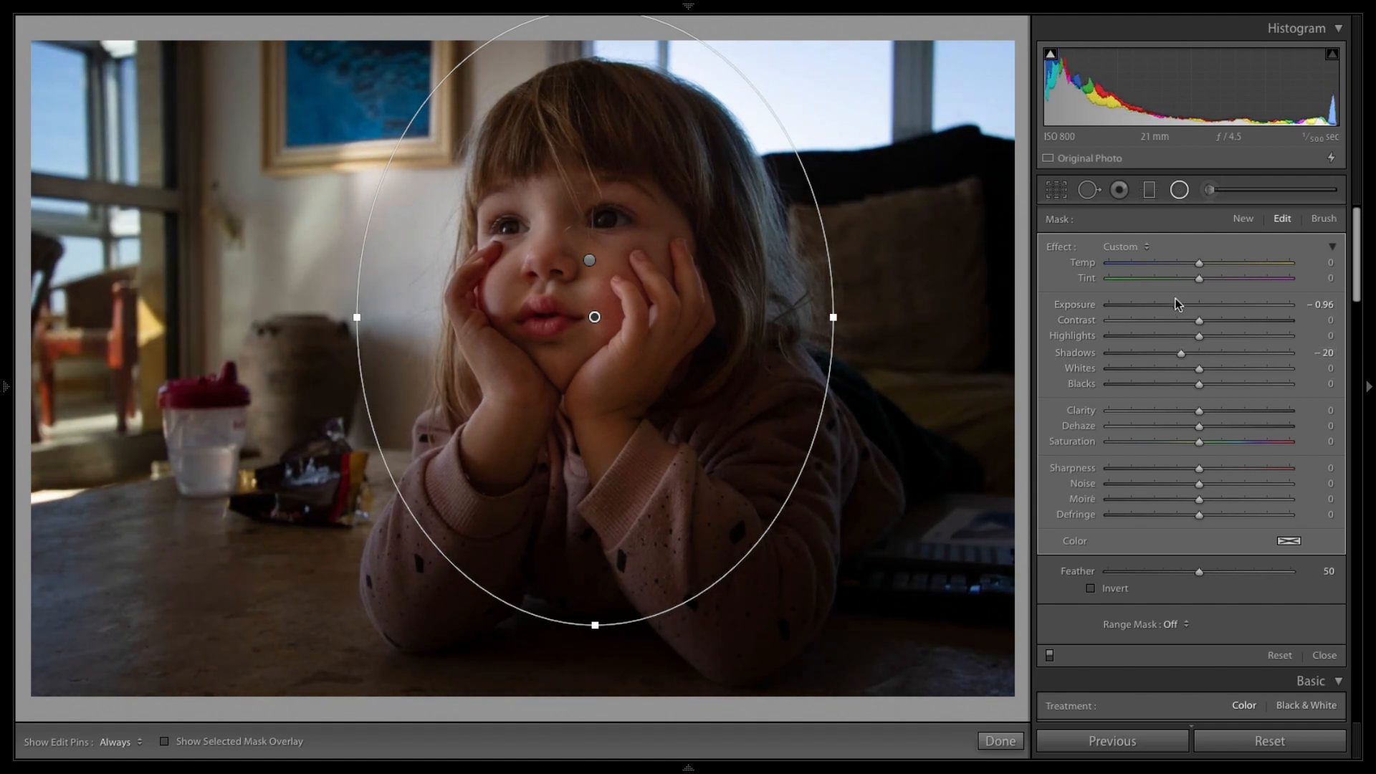
drag(1173, 302, 1173, 303)
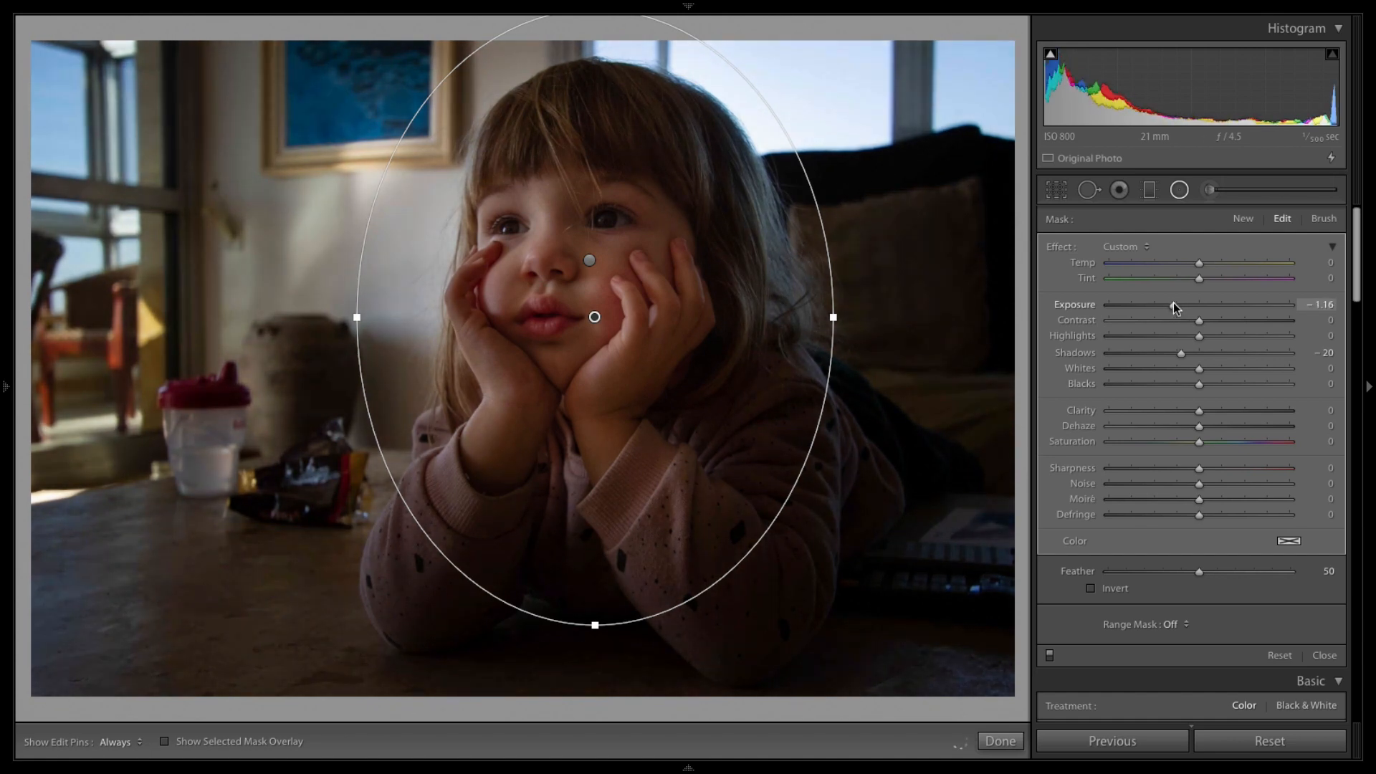
mouse_move(1181, 353)
mouse_down()
mouse_move(1204, 355)
mouse_move(1189, 354)
mouse_up()
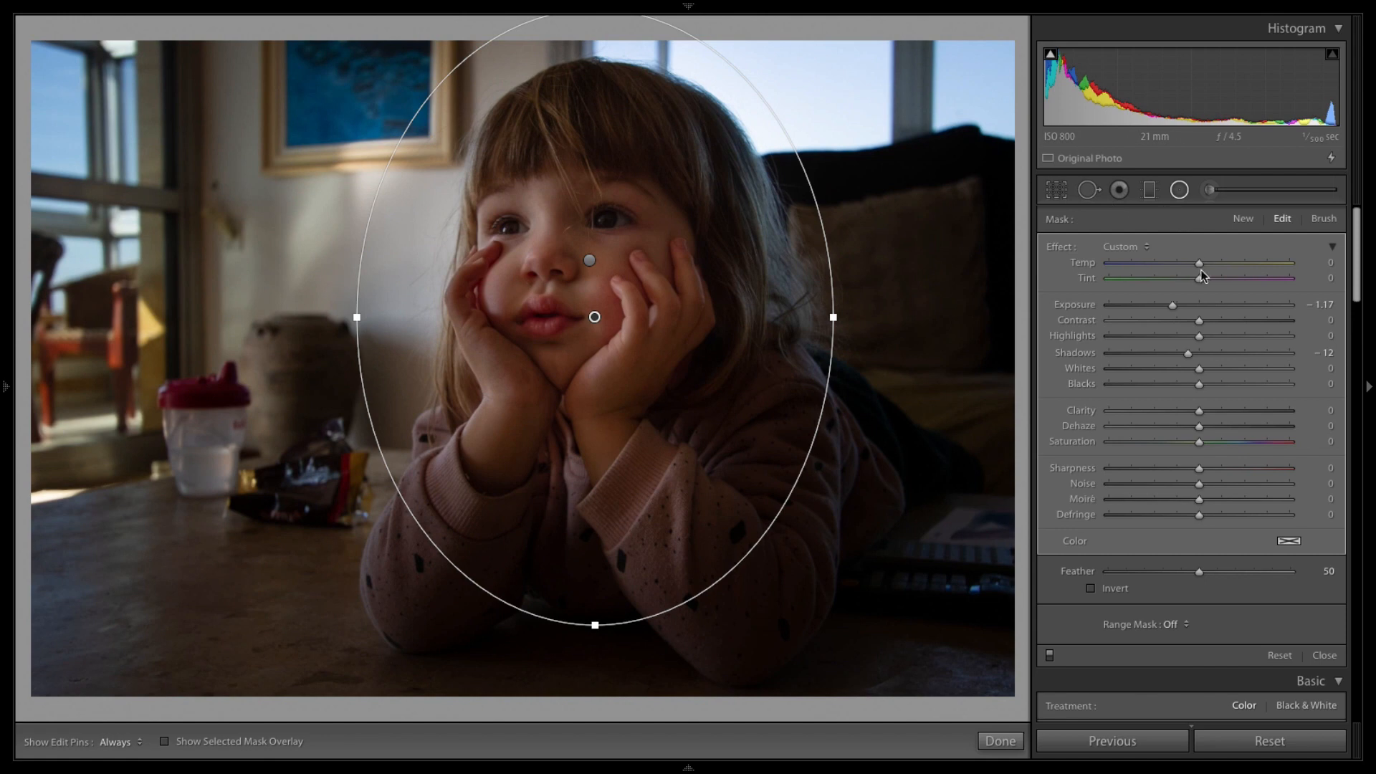
Try Temp 36 in the outer radial filter, reset it to 0, and set the photo's overall white balance Temp to 6,250
drag(1202, 263, 1233, 264)
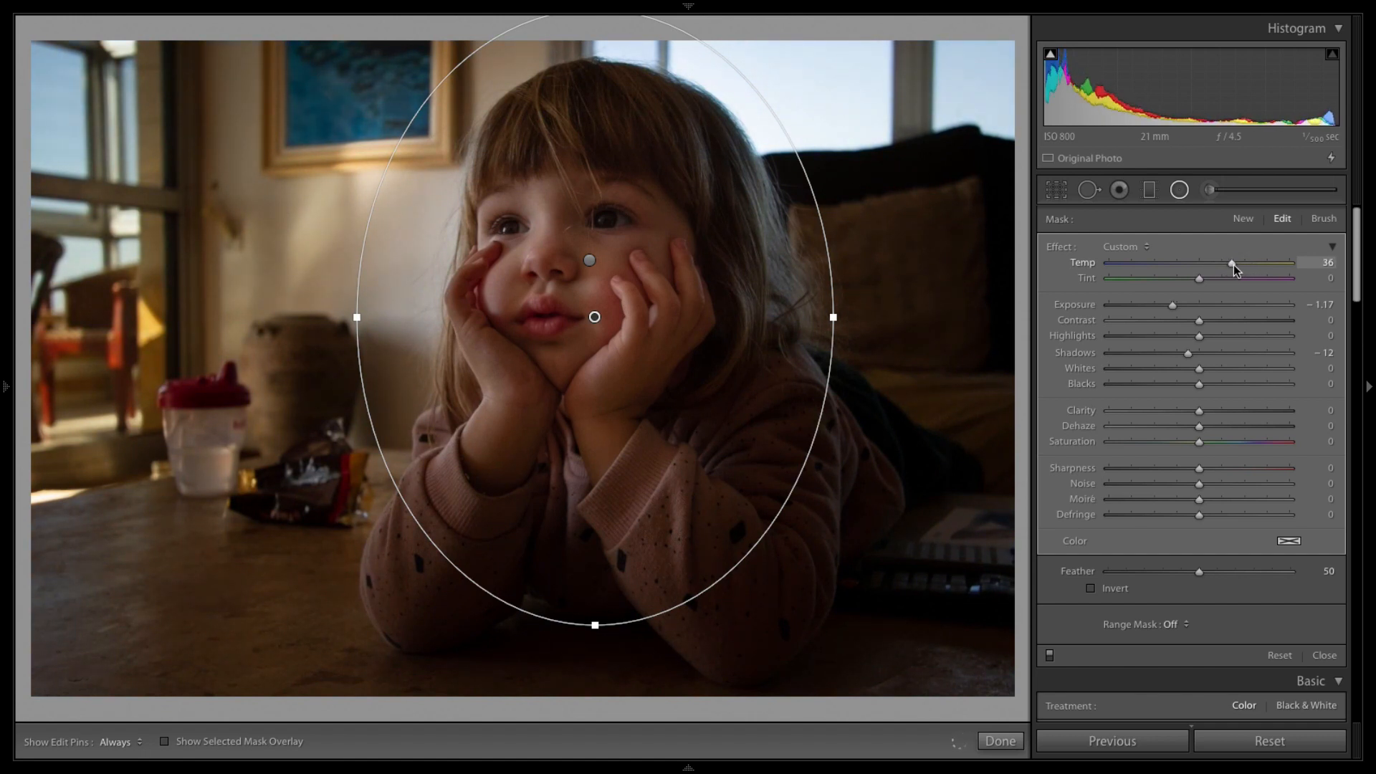
double_click(1229, 262)
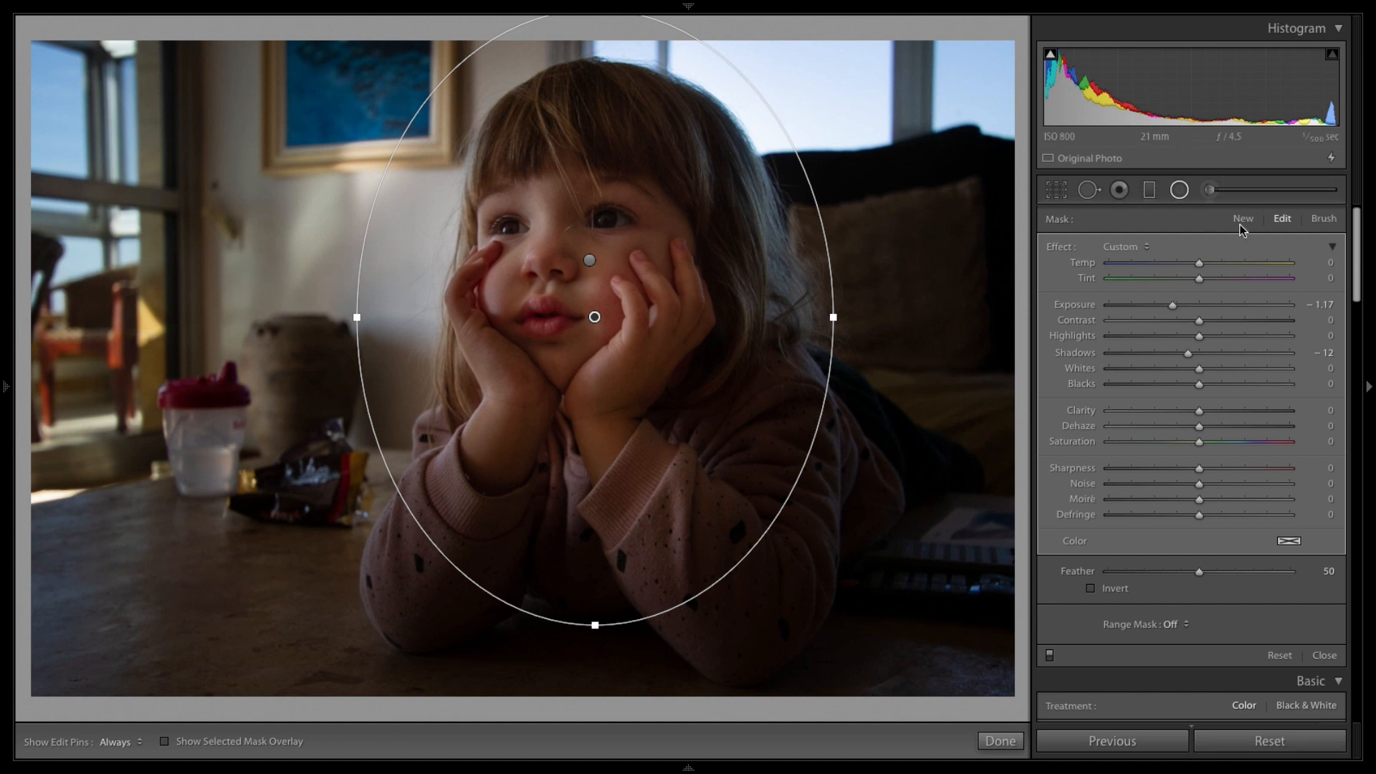
scroll(1182, 609, down, 4)
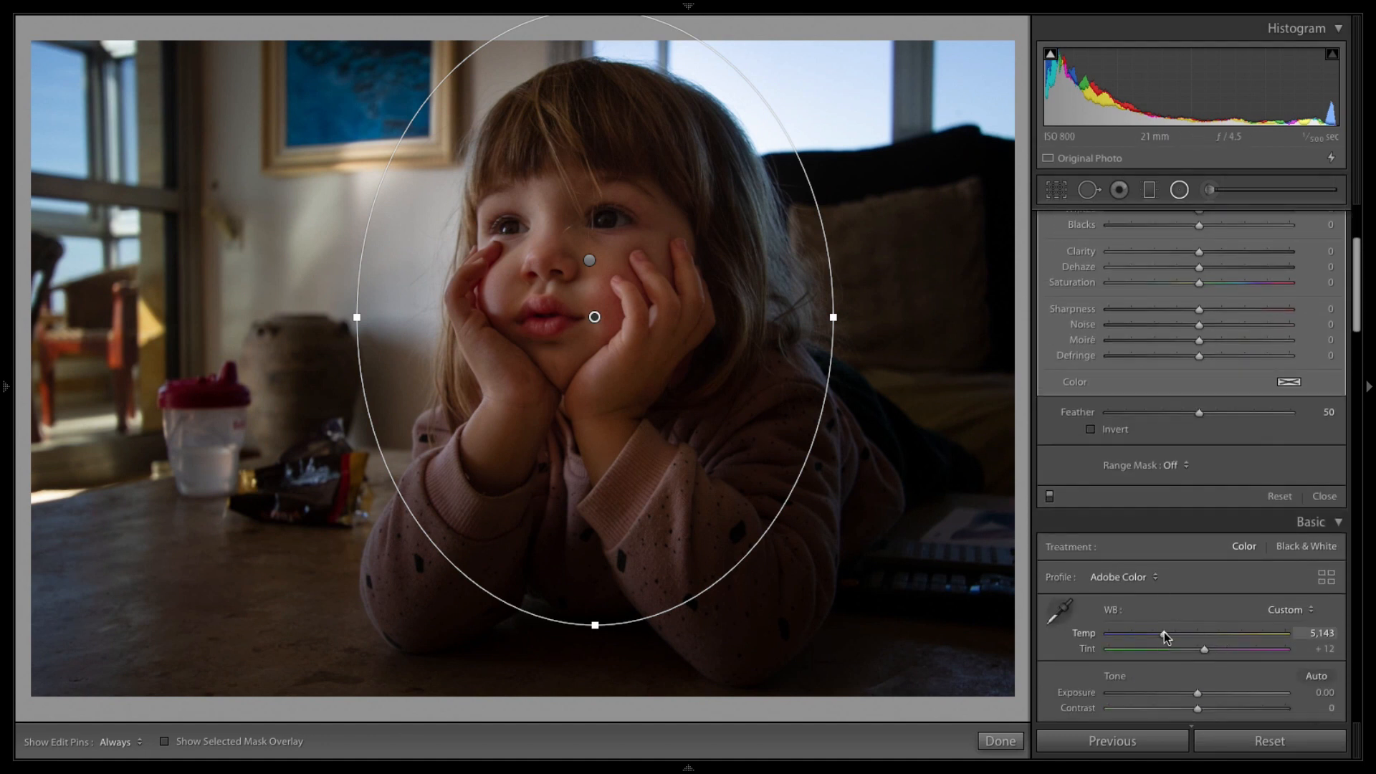
mouse_move(1164, 636)
mouse_down()
mouse_move(1227, 636)
mouse_move(1183, 636)
mouse_up()
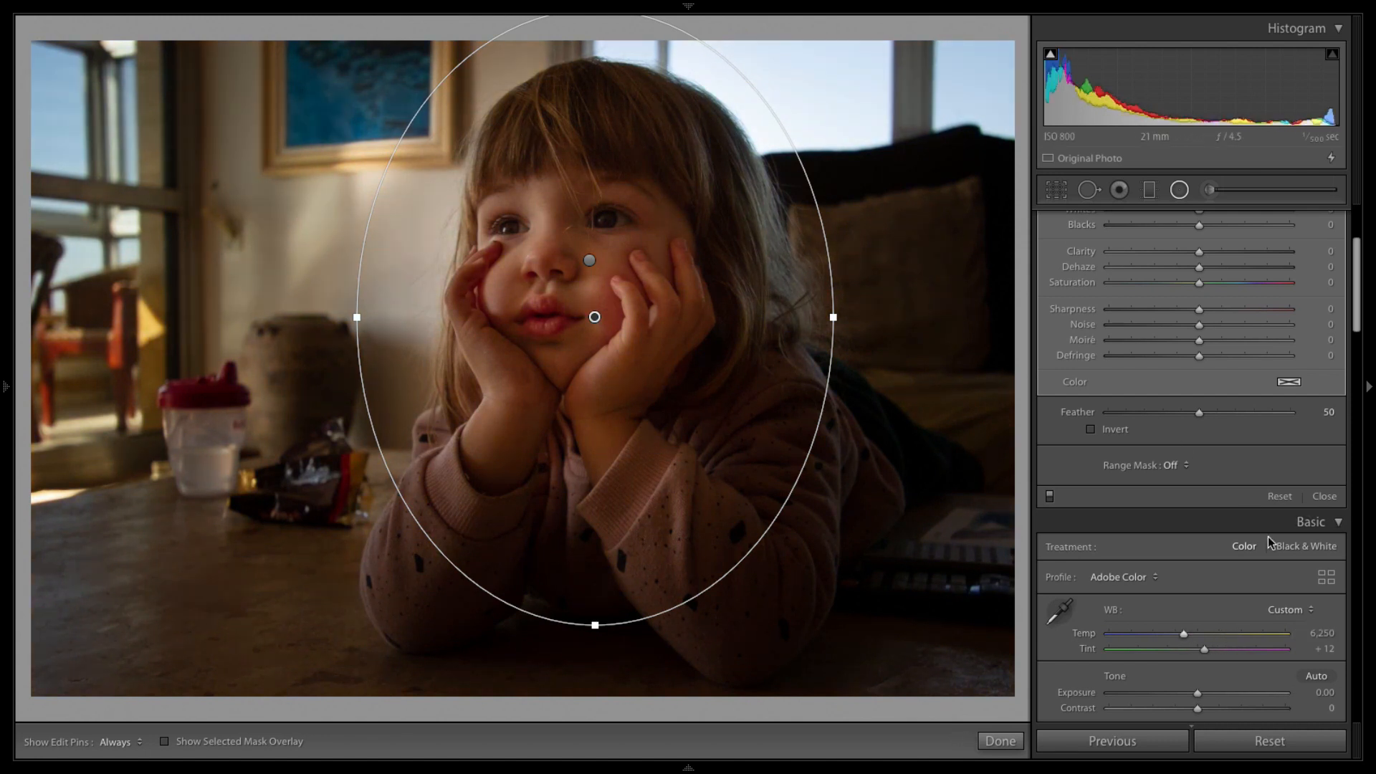
scroll(1213, 496, up, 3)
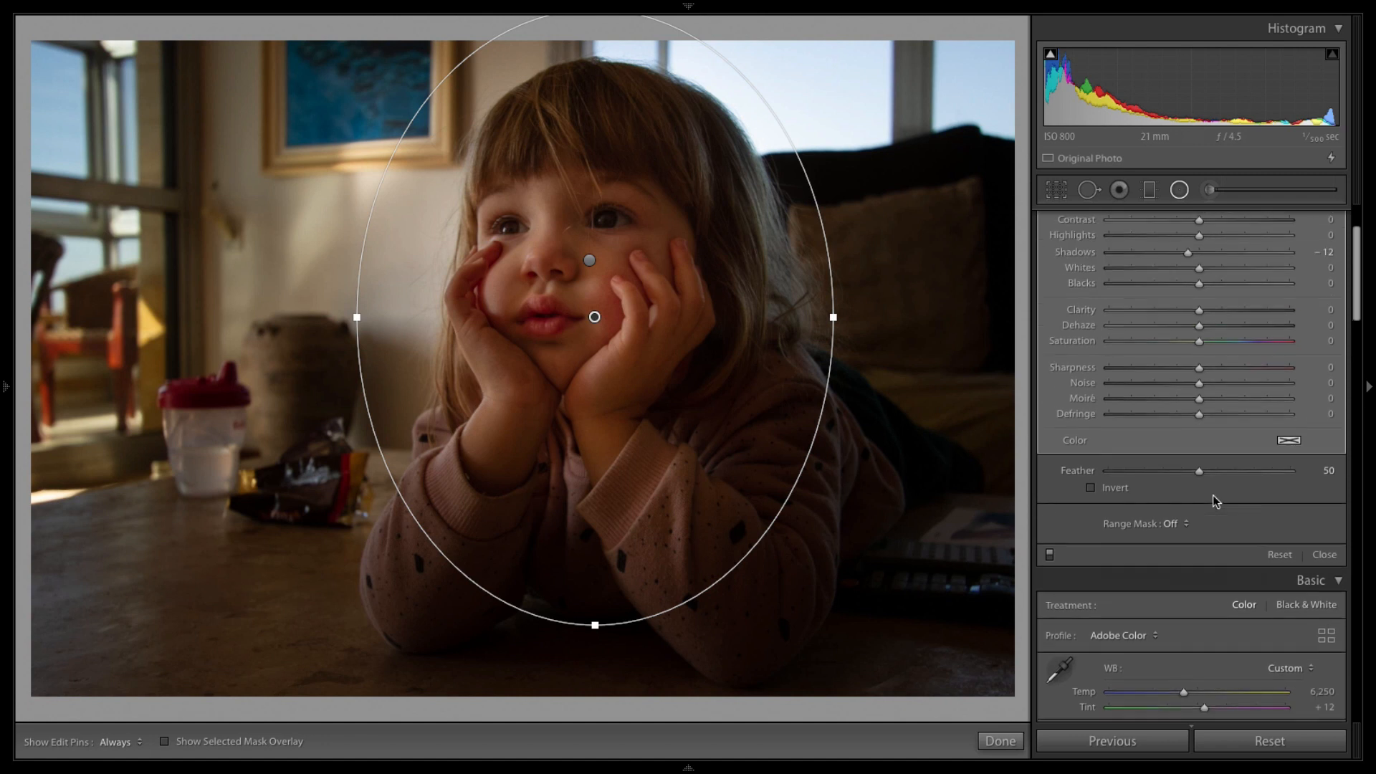
scroll(1047, 276, up, 4)
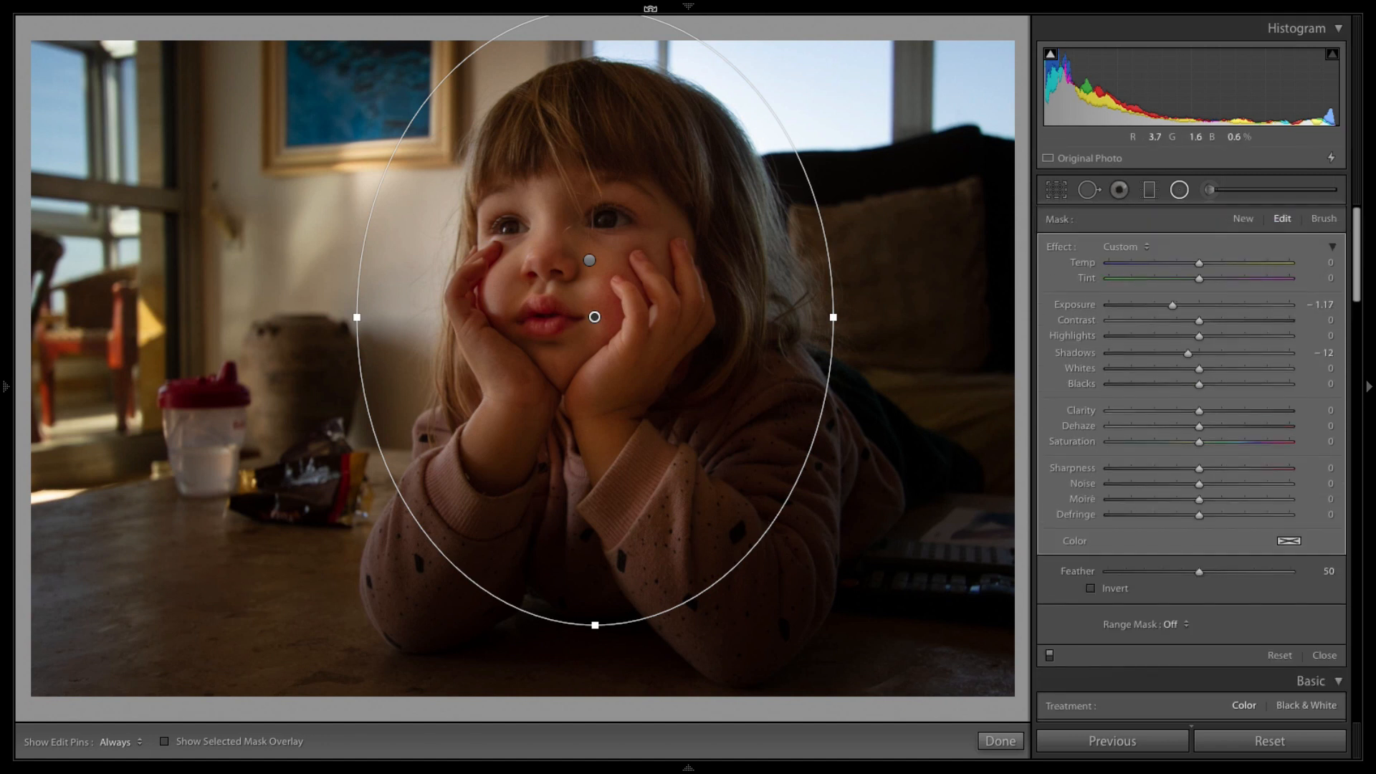
Set the outer radial filter's Temp to 32, enlarge its ellipse and shift it down over the girl's arms
mouse_move(1202, 264)
mouse_down()
mouse_move(1249, 264)
mouse_move(1228, 264)
mouse_up()
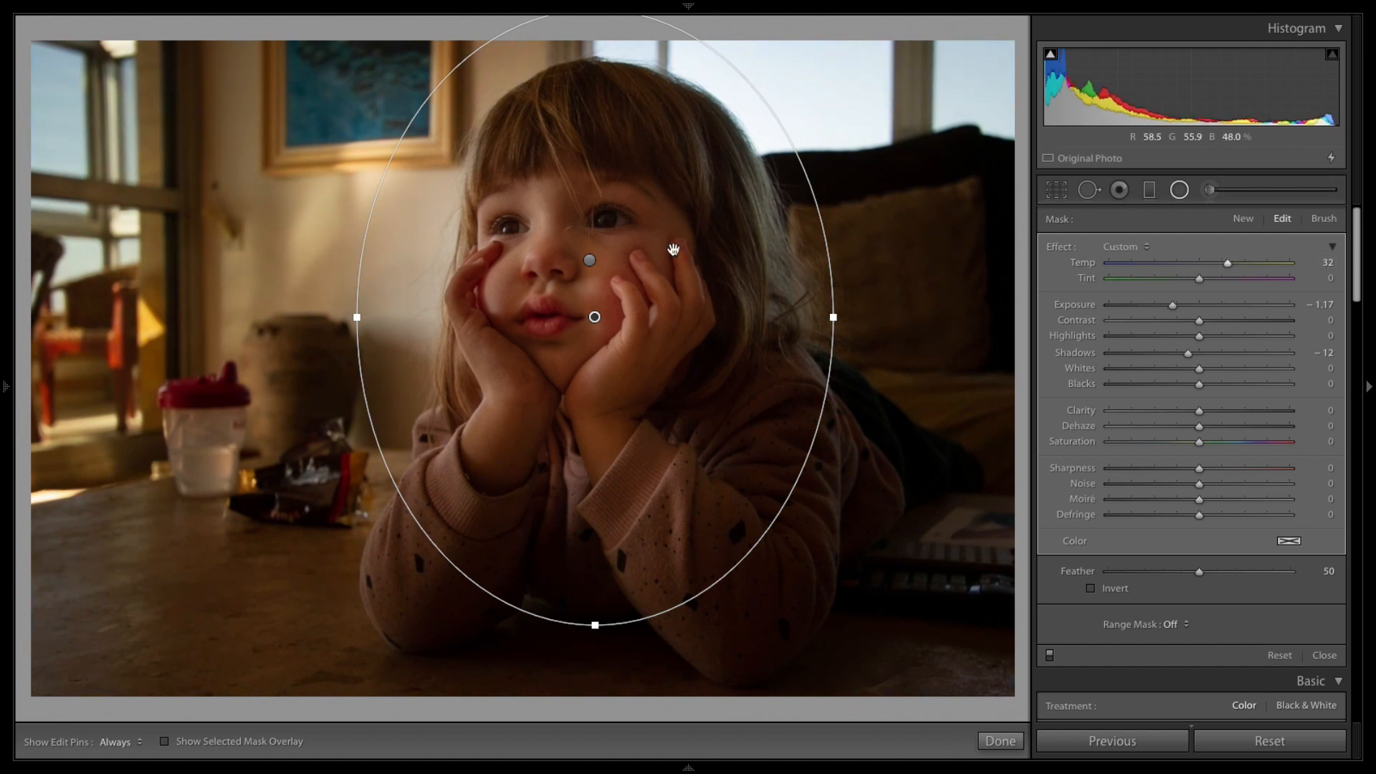
drag(595, 621, 596, 651)
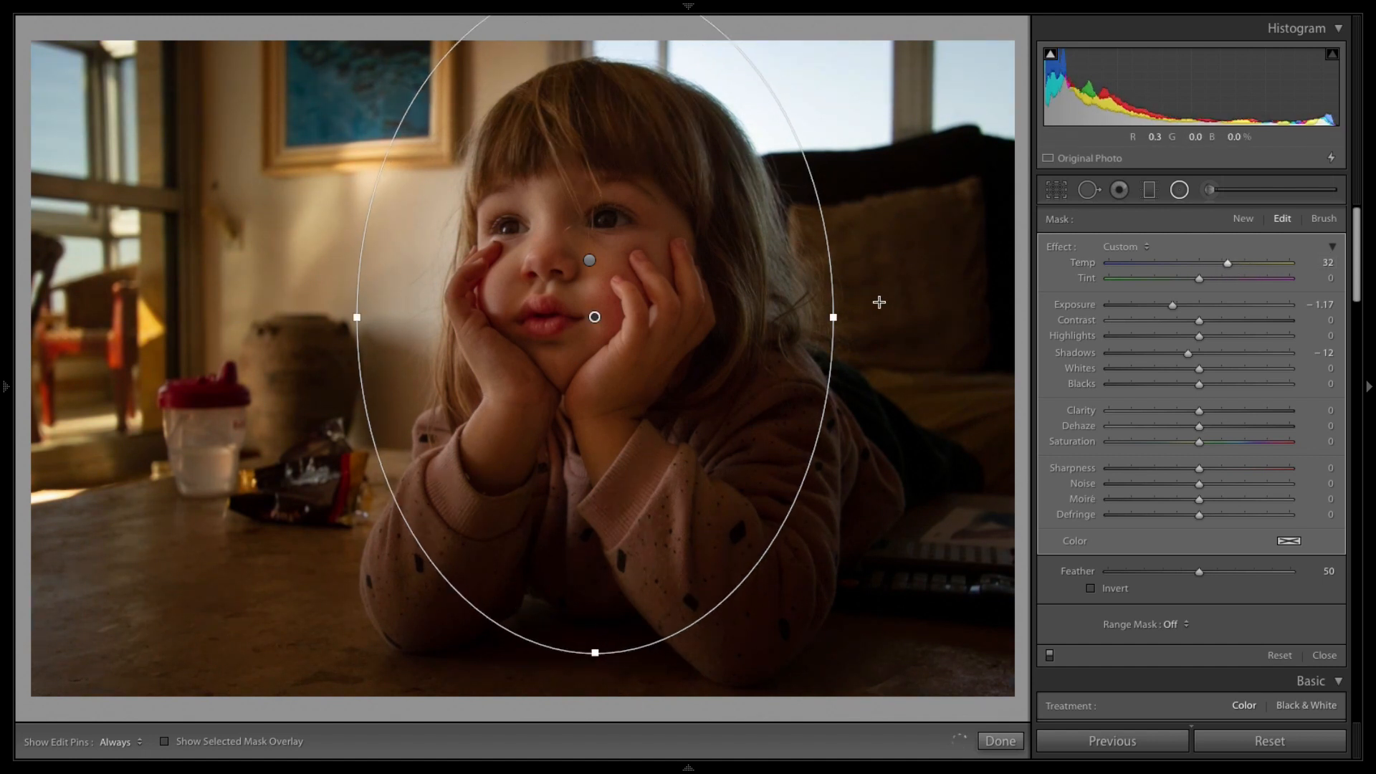
drag(833, 314, 840, 310)
drag(590, 316, 596, 347)
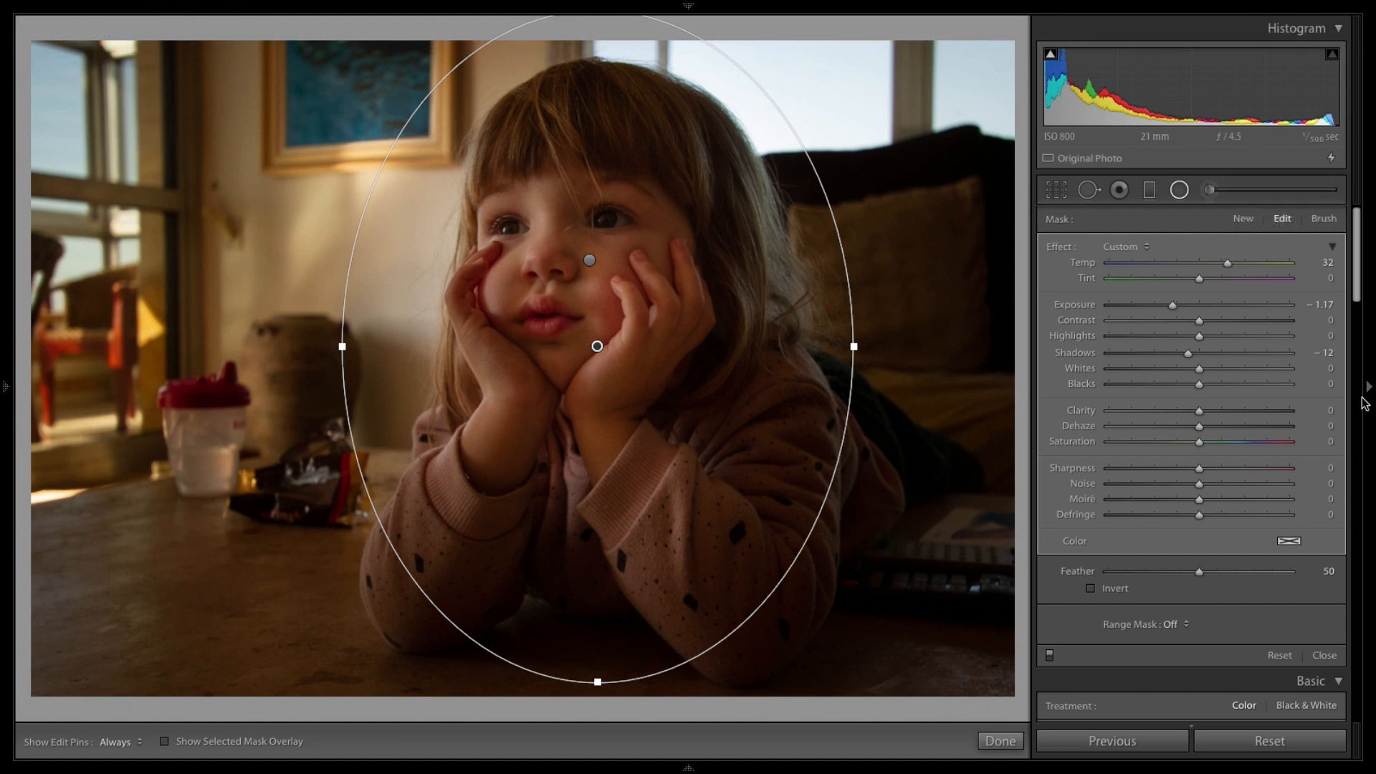
Cool the face's radial filter by lowering its Temp below 0, reselect the outer filter and finish radial filter editing
click(589, 260)
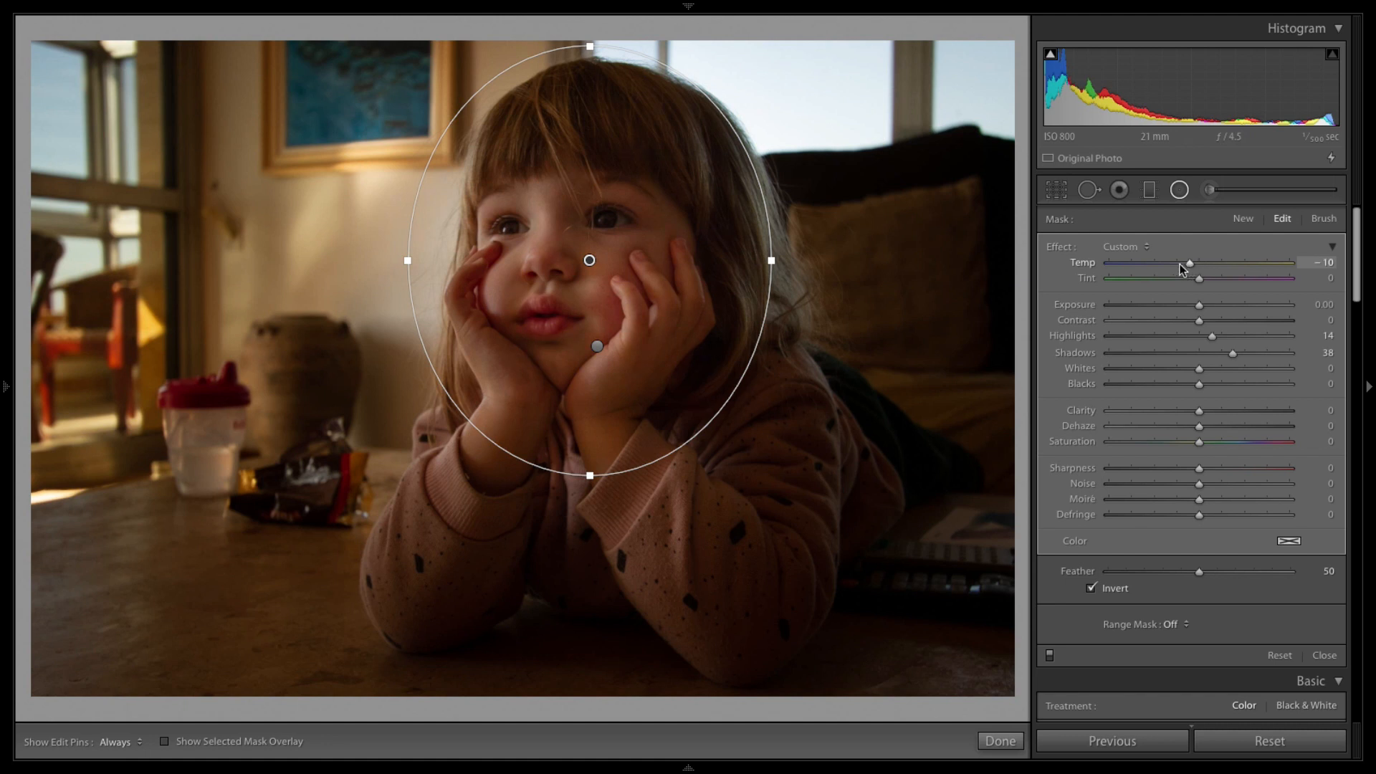
drag(1180, 263, 1079, 268)
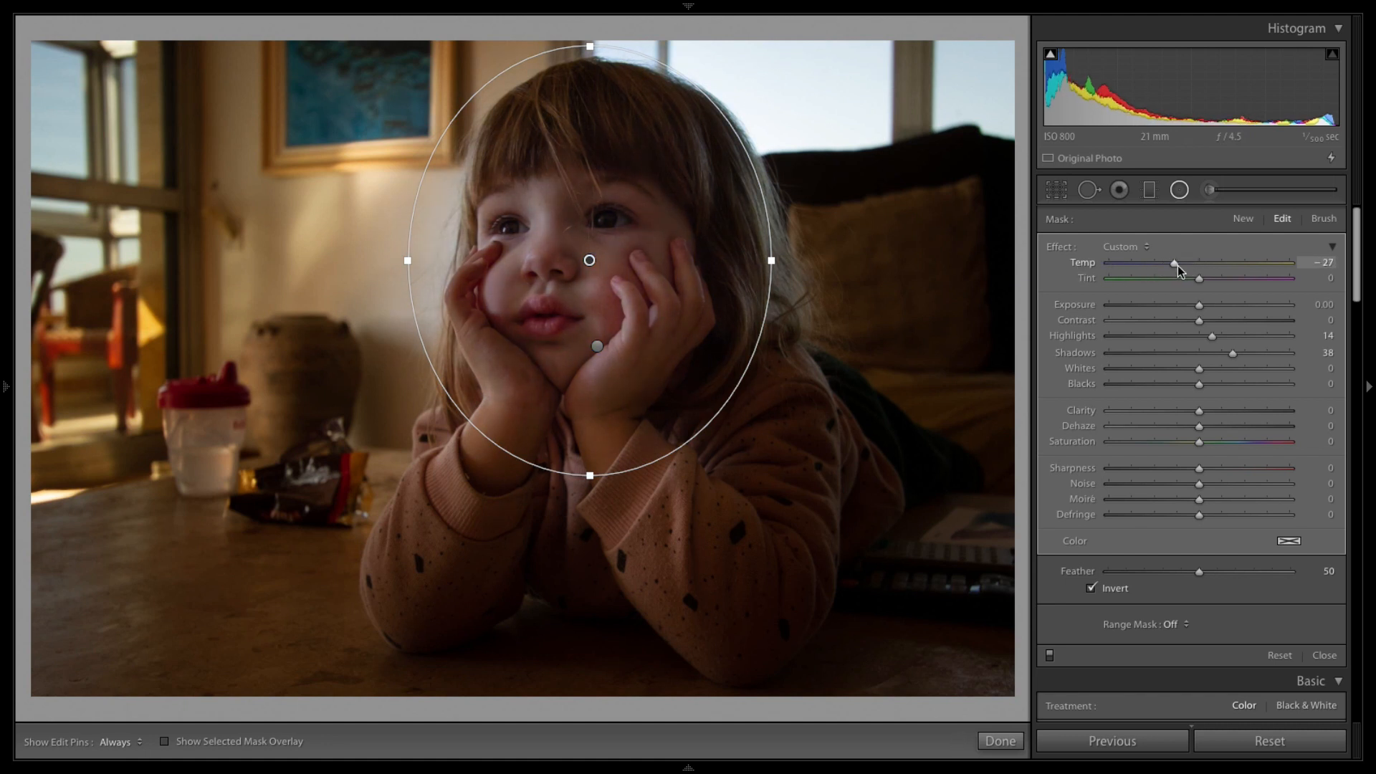
drag(1177, 266, 1186, 265)
click(598, 345)
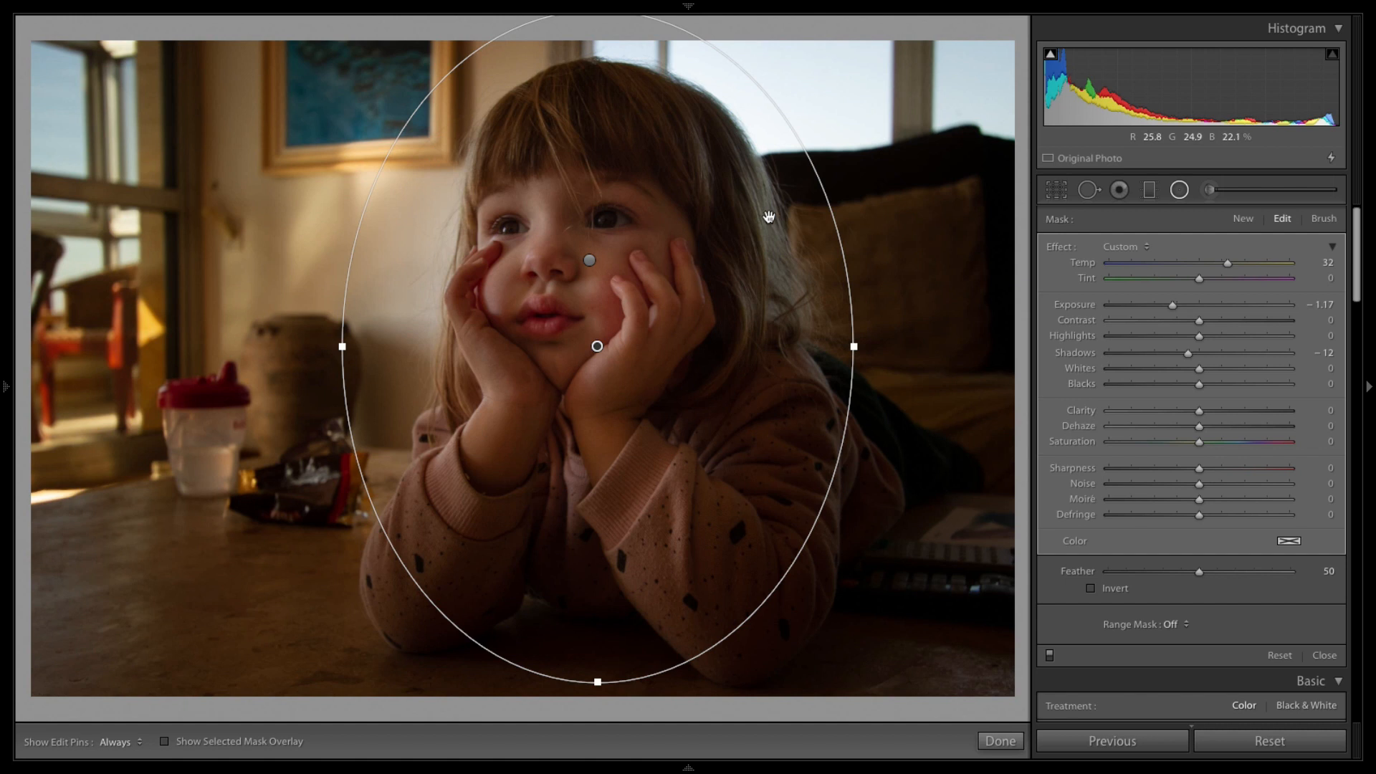
click(1001, 742)
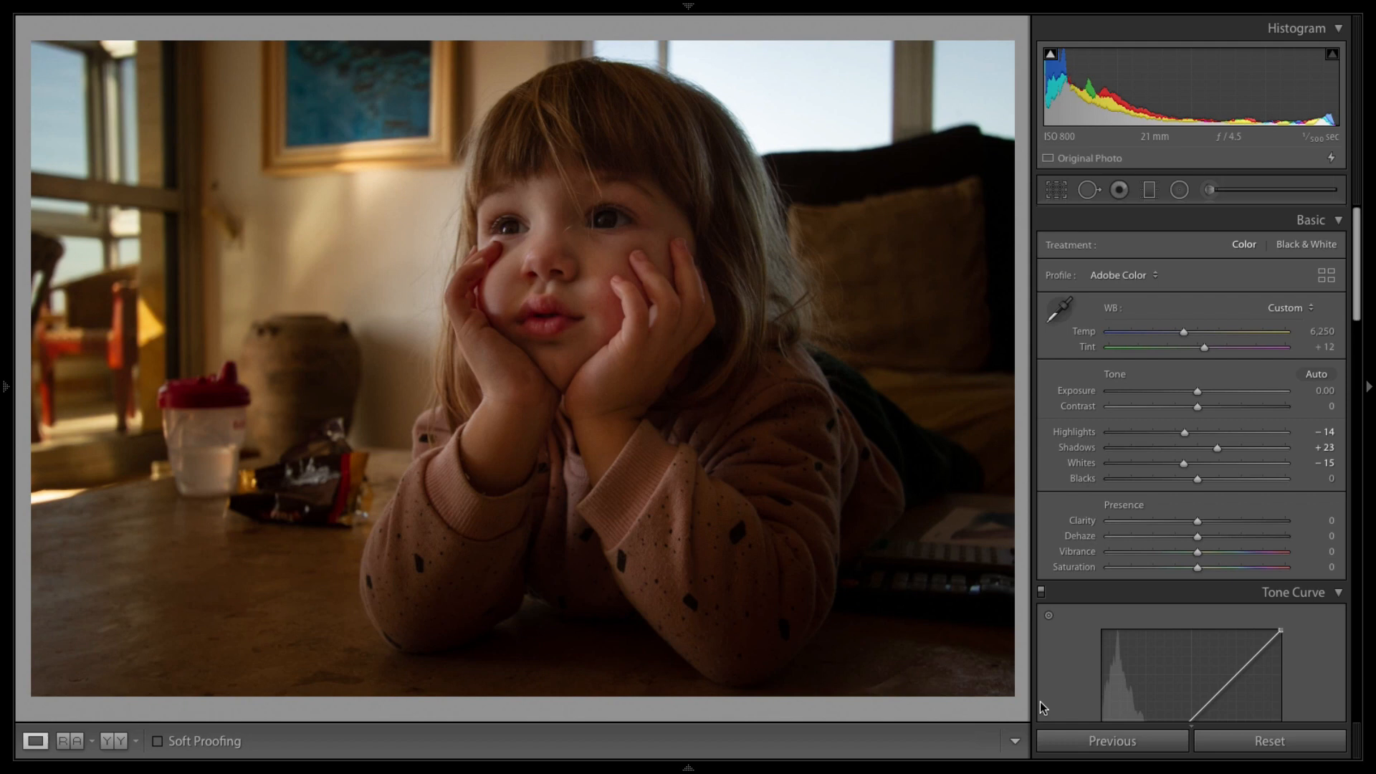
Zoom in on the girl's eyes and set up a new adjustment brush with Size 9.5 and Auto Mask on
click(566, 206)
drag(268, 504, 415, 436)
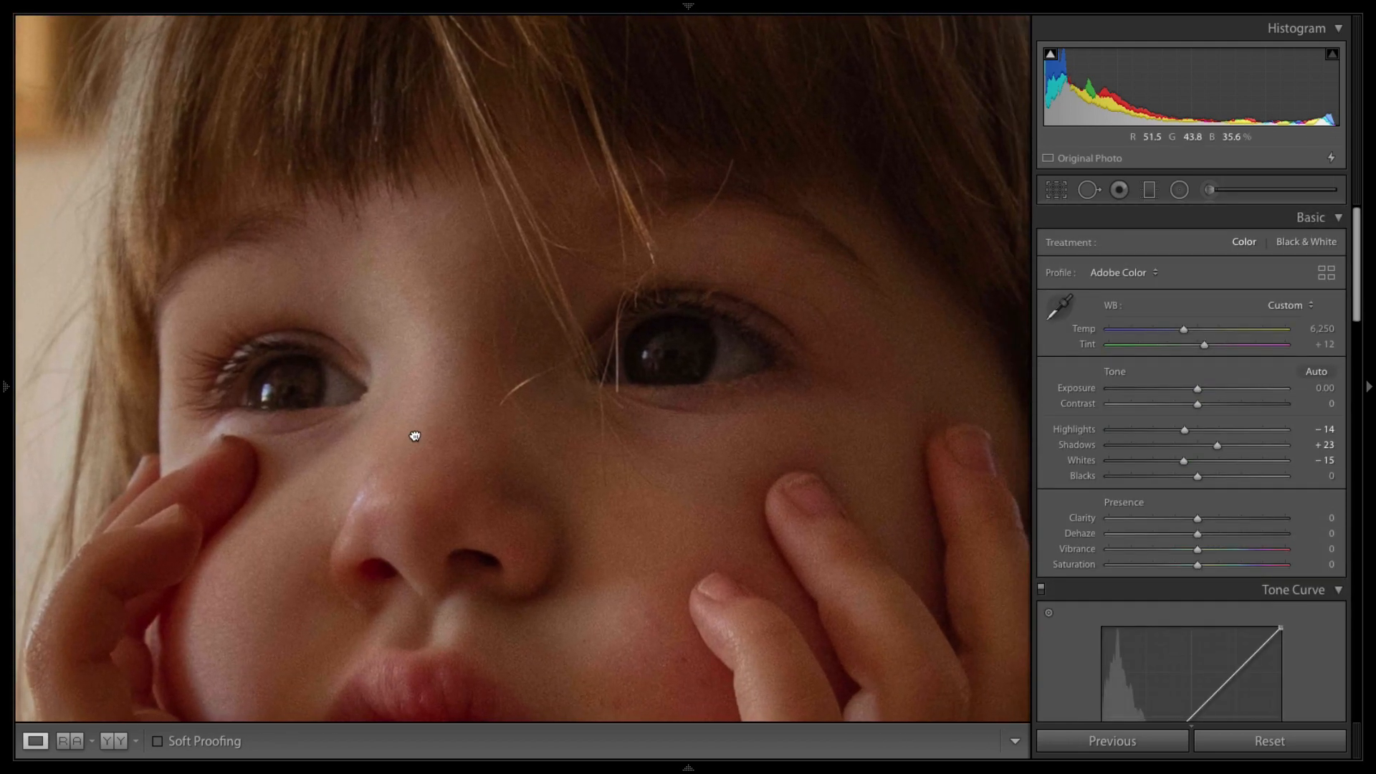
click(1210, 190)
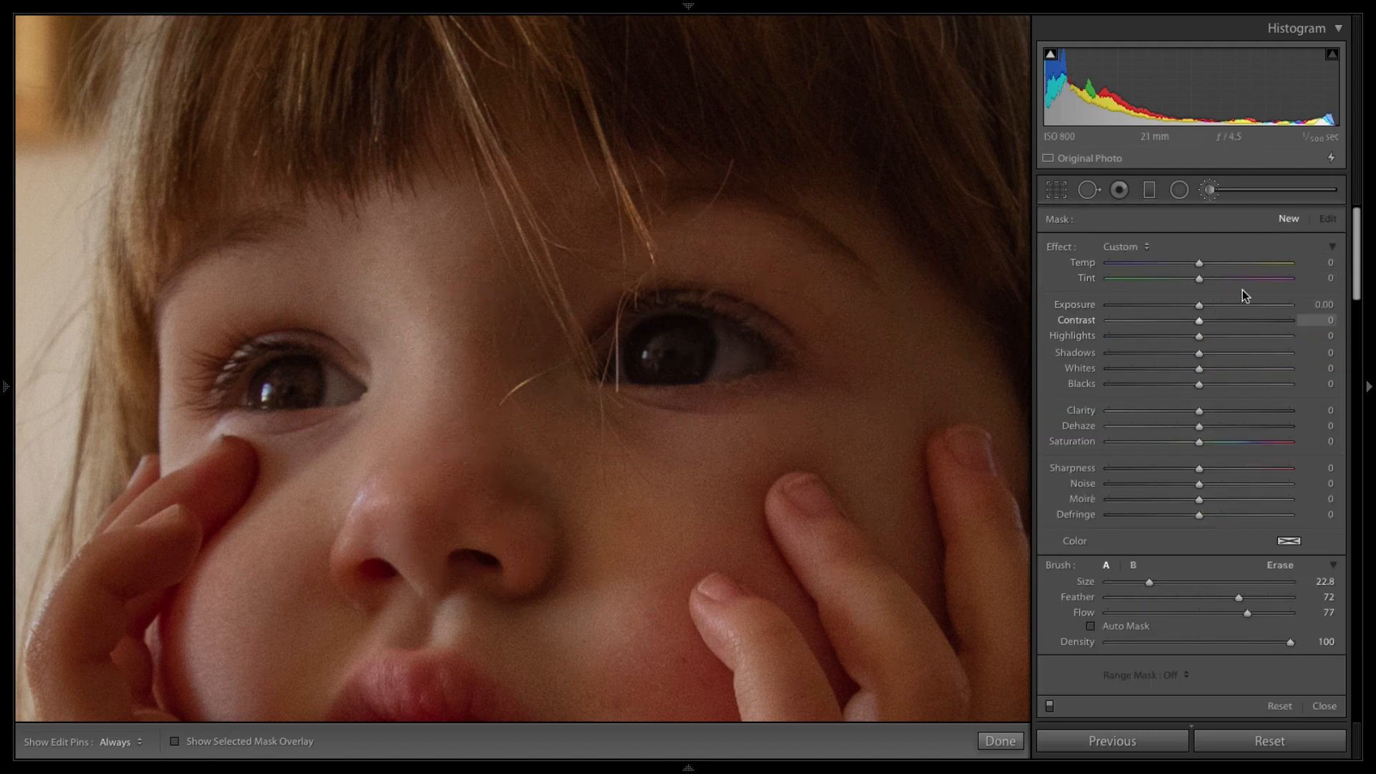
drag(1150, 581, 1126, 584)
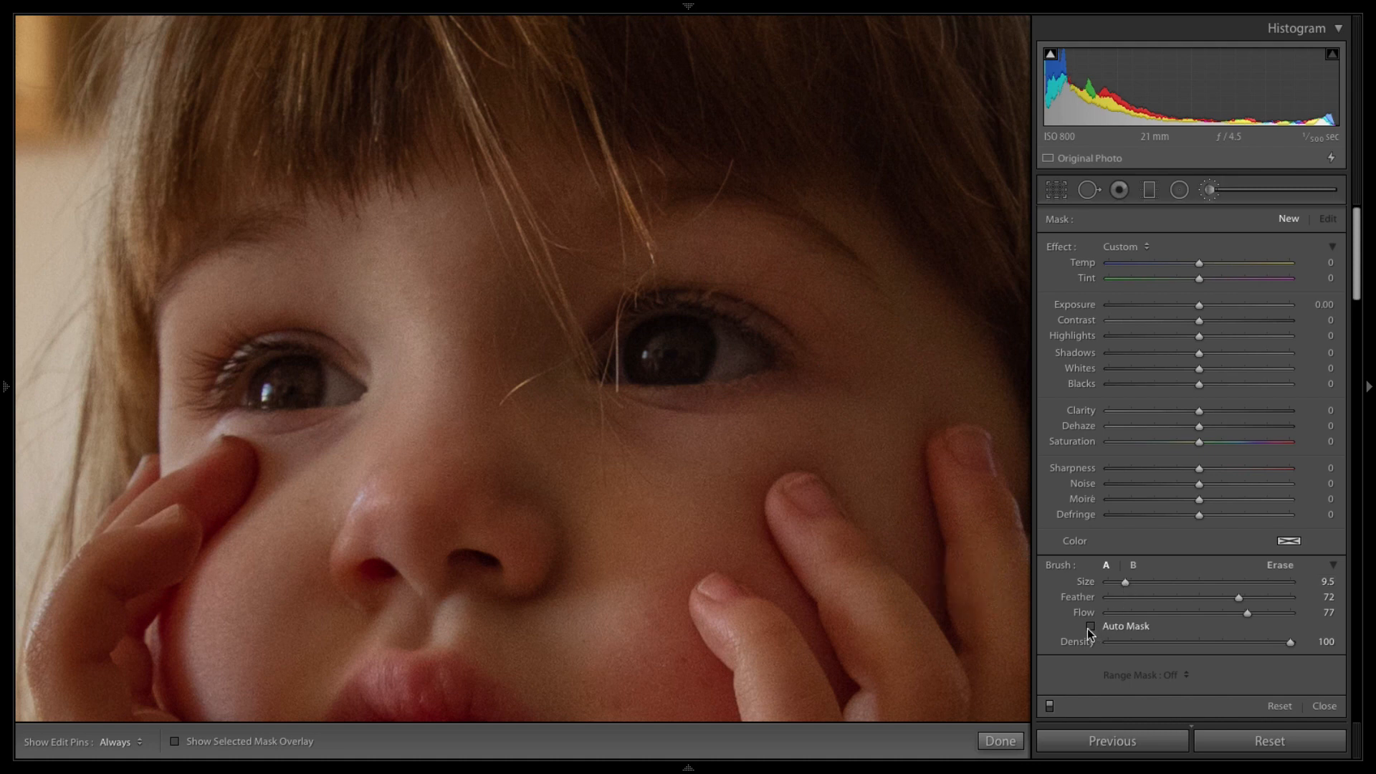
key(h)
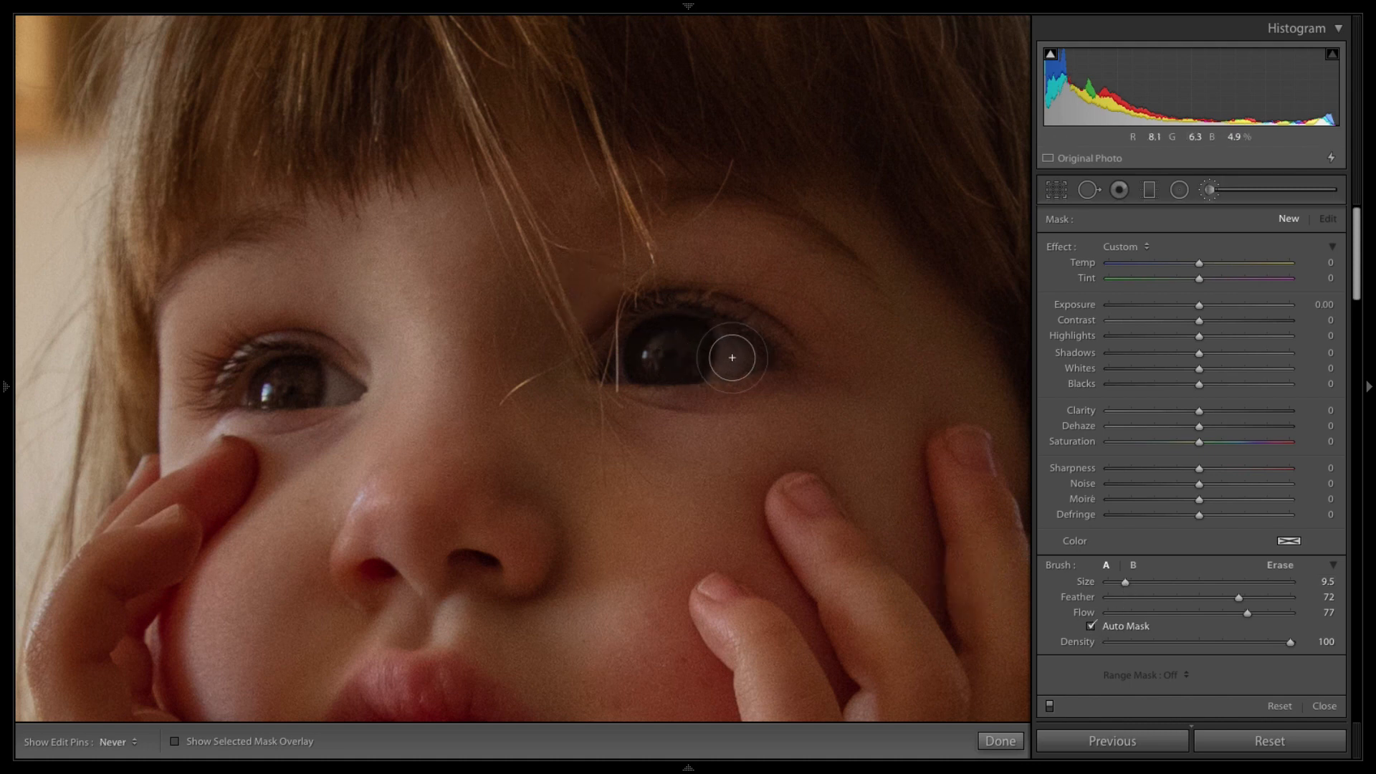
Paint the brush mask over both whole eyes with the mask overlay shown, and hide the overlay once they are covered
click(691, 349)
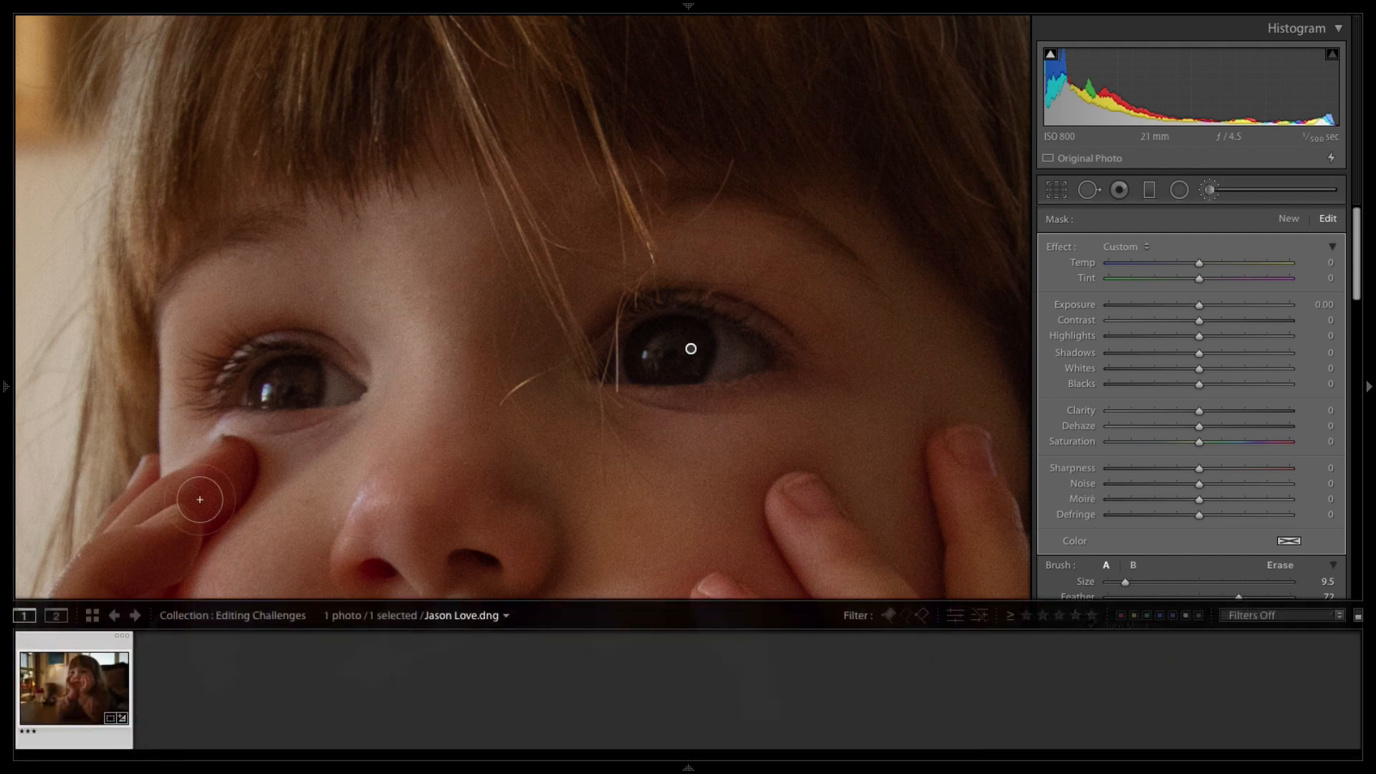
click(174, 742)
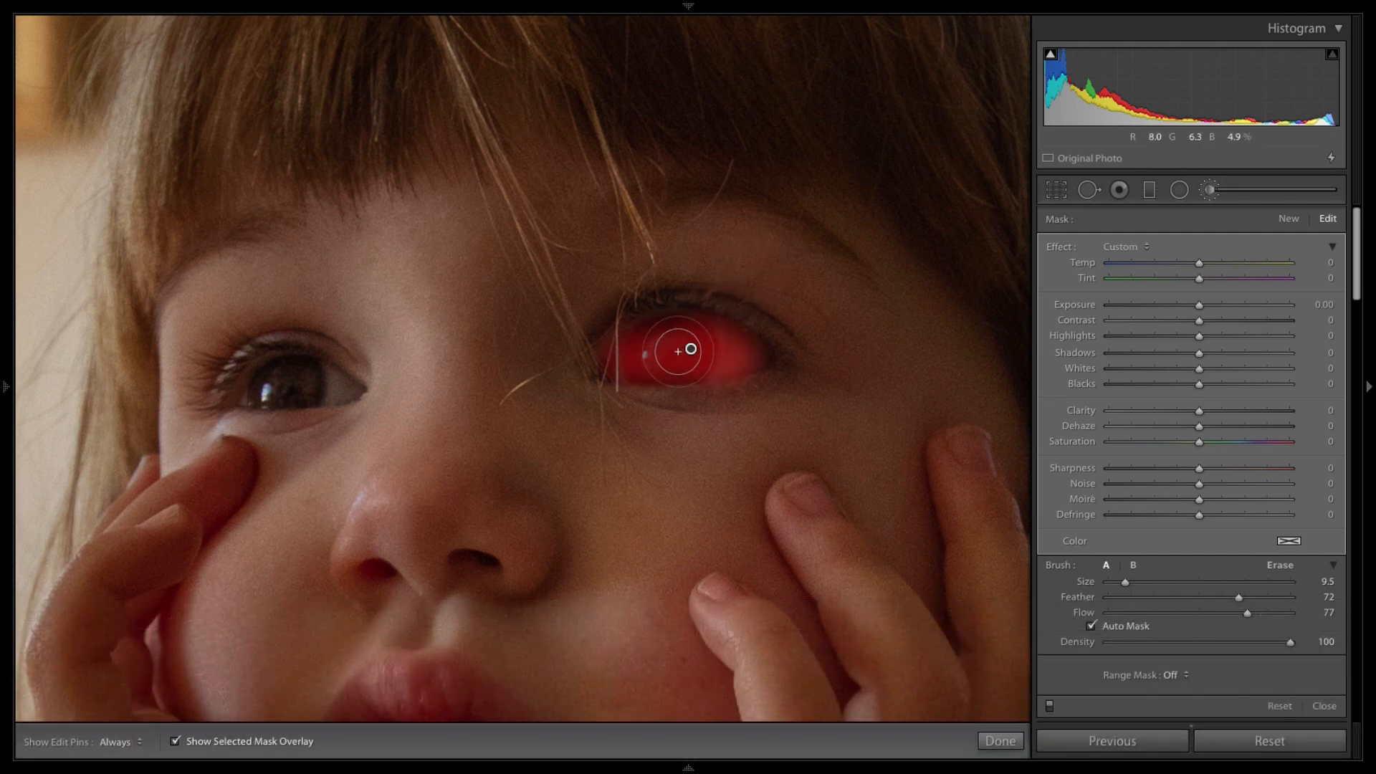
mouse_move(664, 344)
mouse_down()
mouse_move(689, 364)
mouse_move(723, 355)
mouse_up()
mouse_move(333, 394)
mouse_down()
mouse_move(254, 389)
mouse_move(345, 390)
mouse_up()
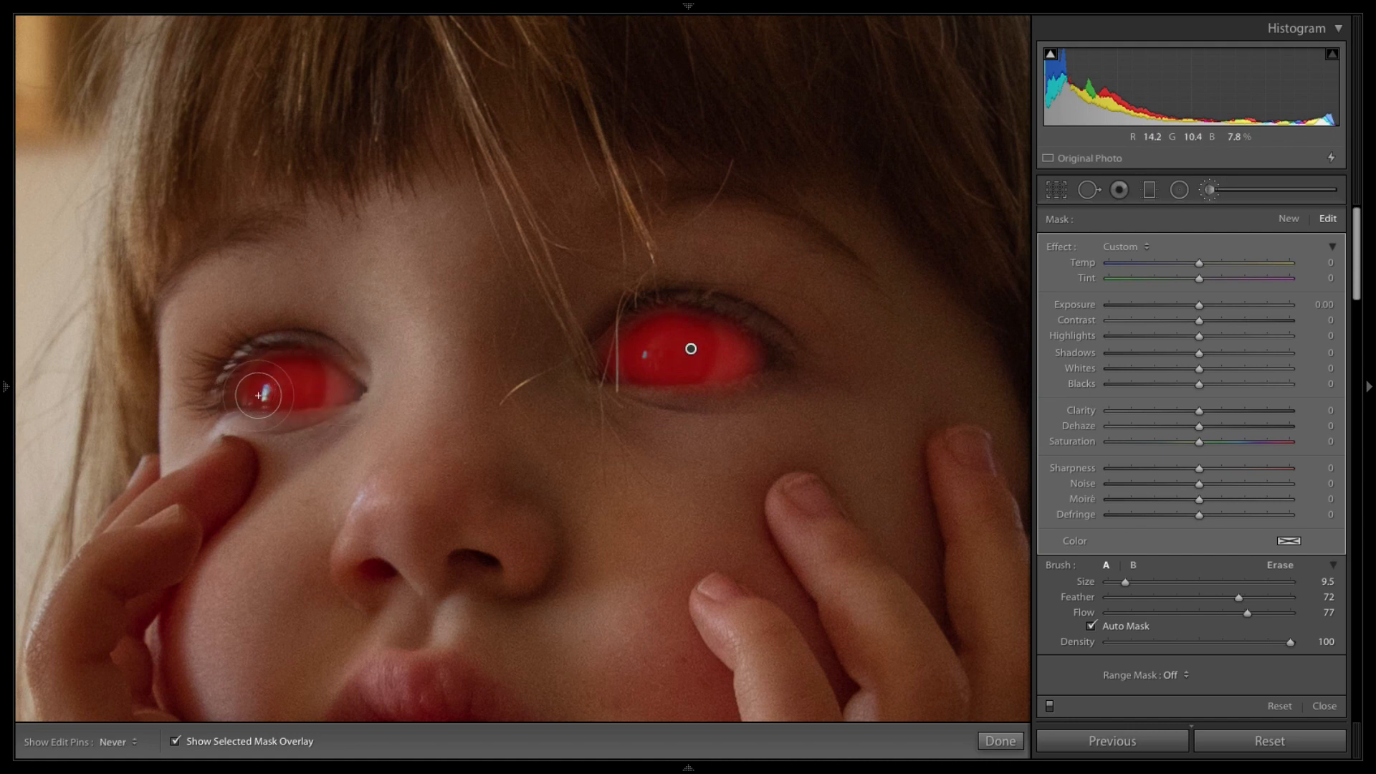
drag(261, 395, 340, 391)
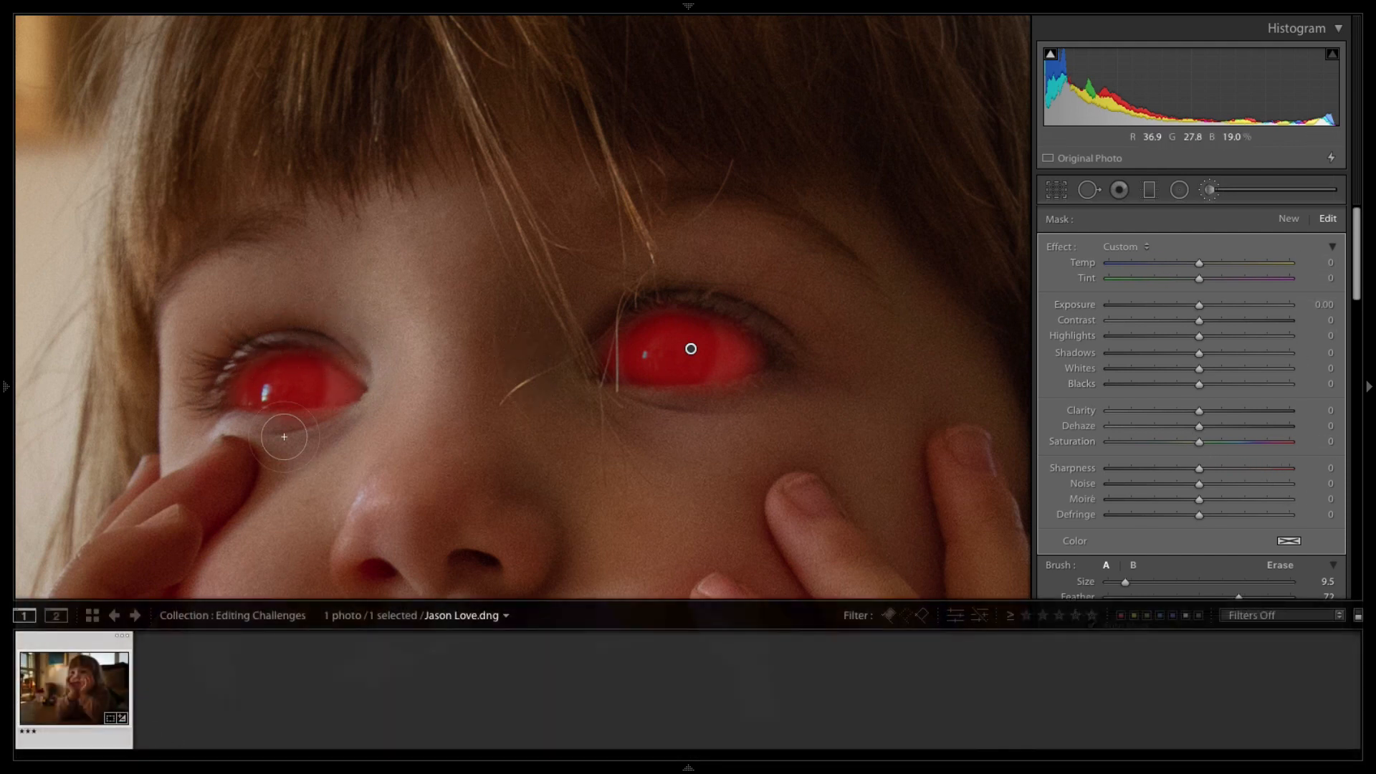
click(176, 740)
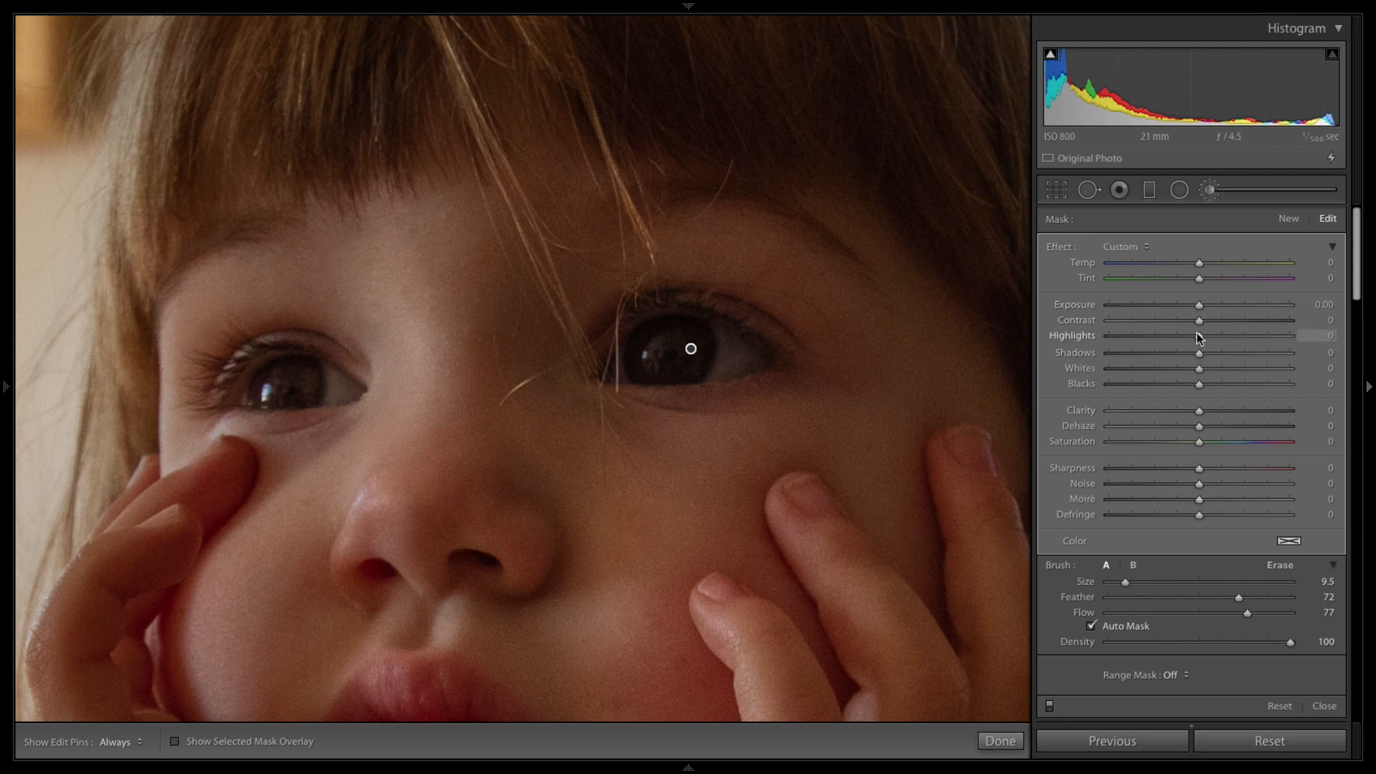
Brighten the masked eyes with Exposure 0.52, Highlights 20, Shadows 8 and Blacks −11, checking the effect on the whole photo
drag(1200, 336, 1210, 307)
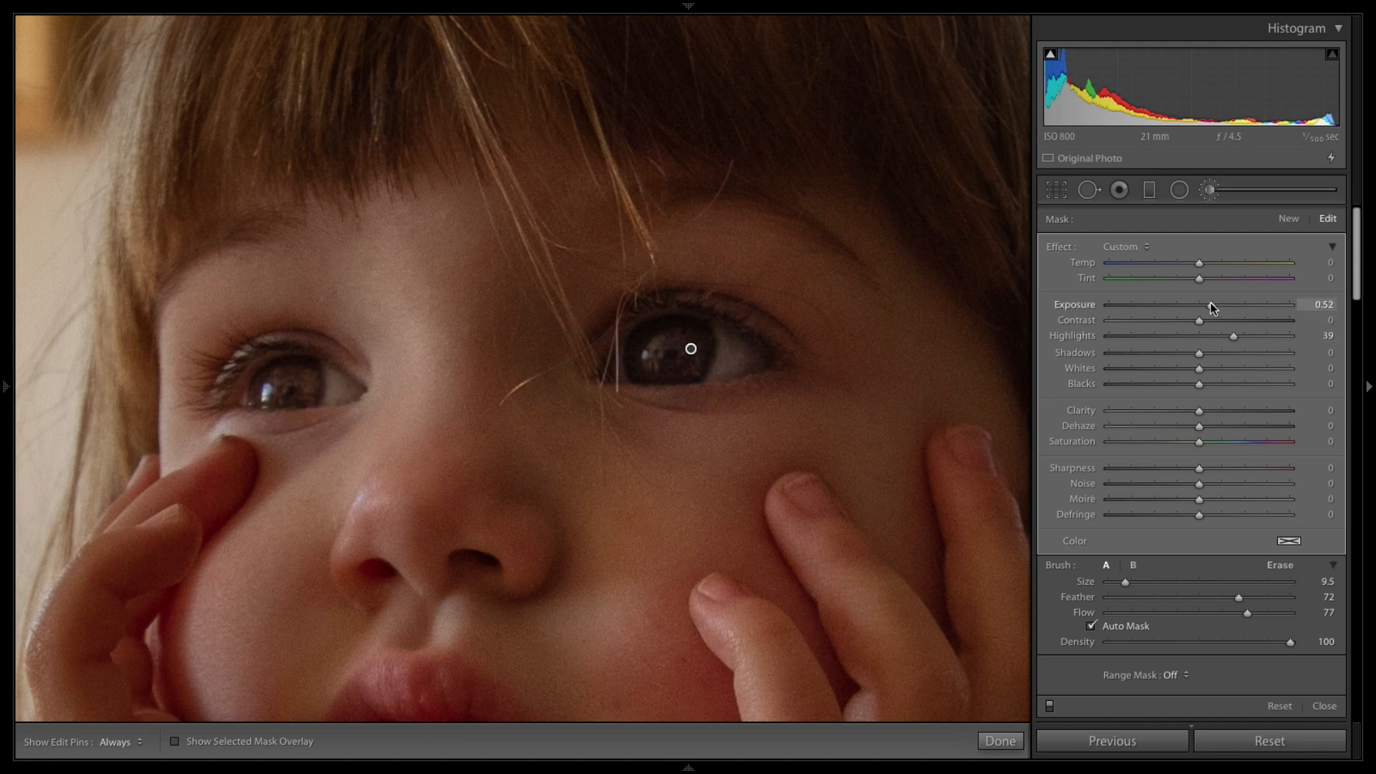
mouse_move(1199, 383)
mouse_down()
mouse_move(1168, 380)
mouse_move(1241, 358)
mouse_move(1204, 360)
mouse_move(1211, 369)
mouse_up()
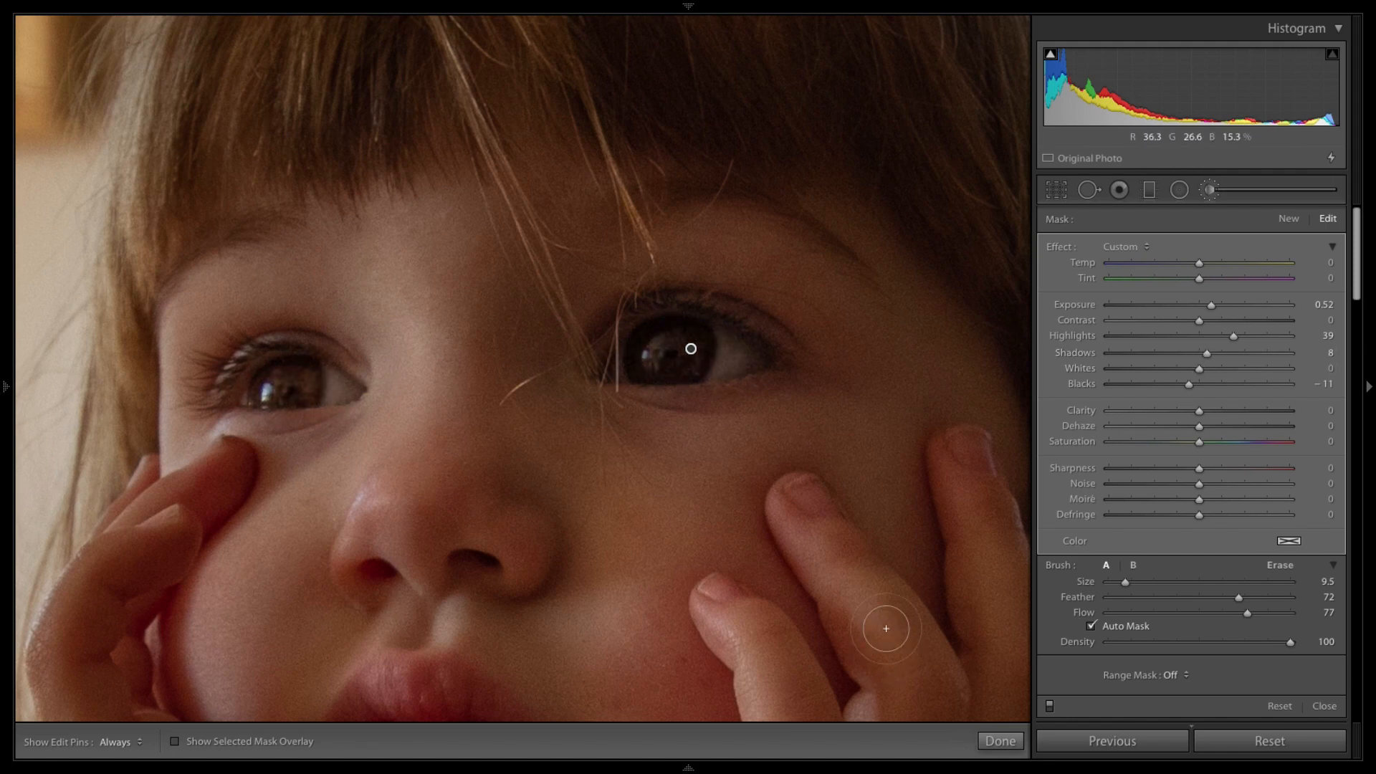
key(z)
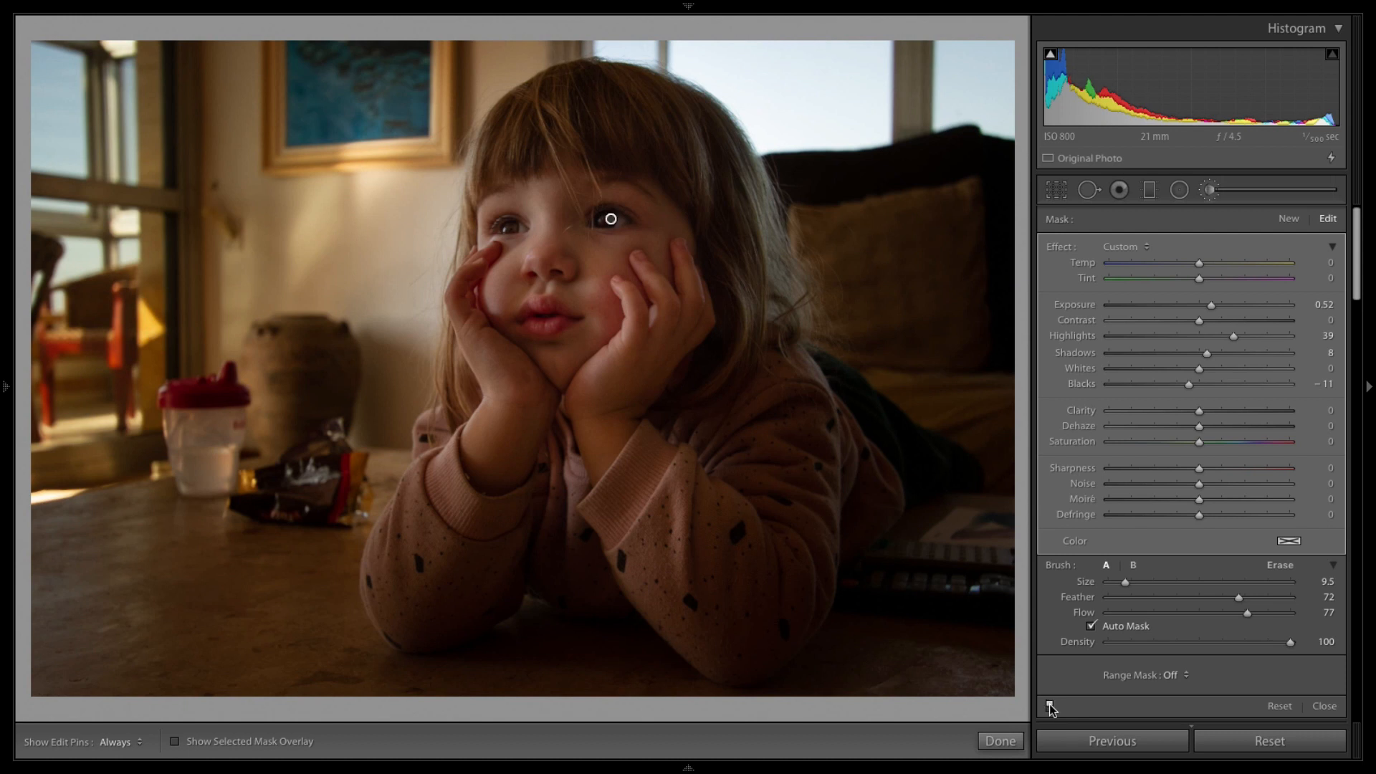
key(z)
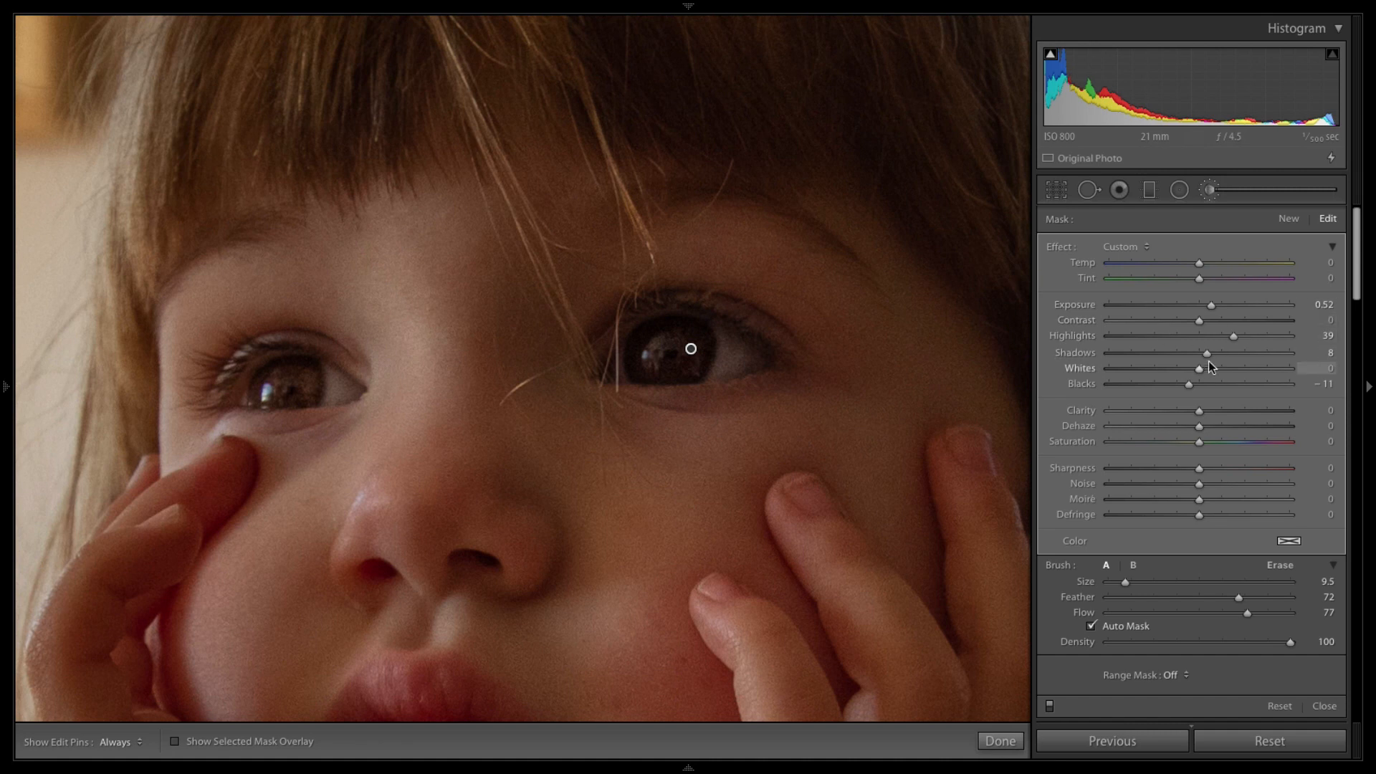
drag(1236, 339, 1265, 342)
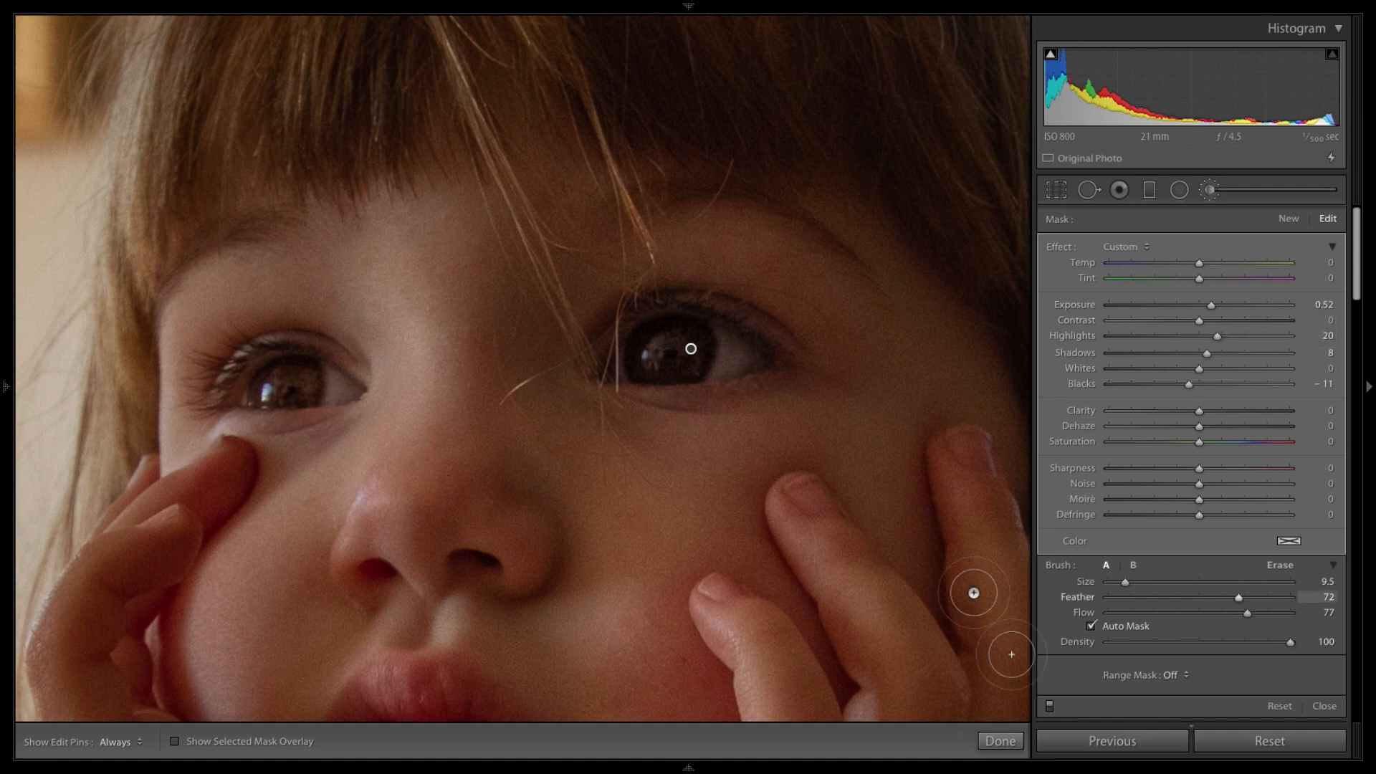
Create a second brush mask at Size 9.0 and paint only the irises of both eyes, using the mask overlay as a guide
click(1288, 219)
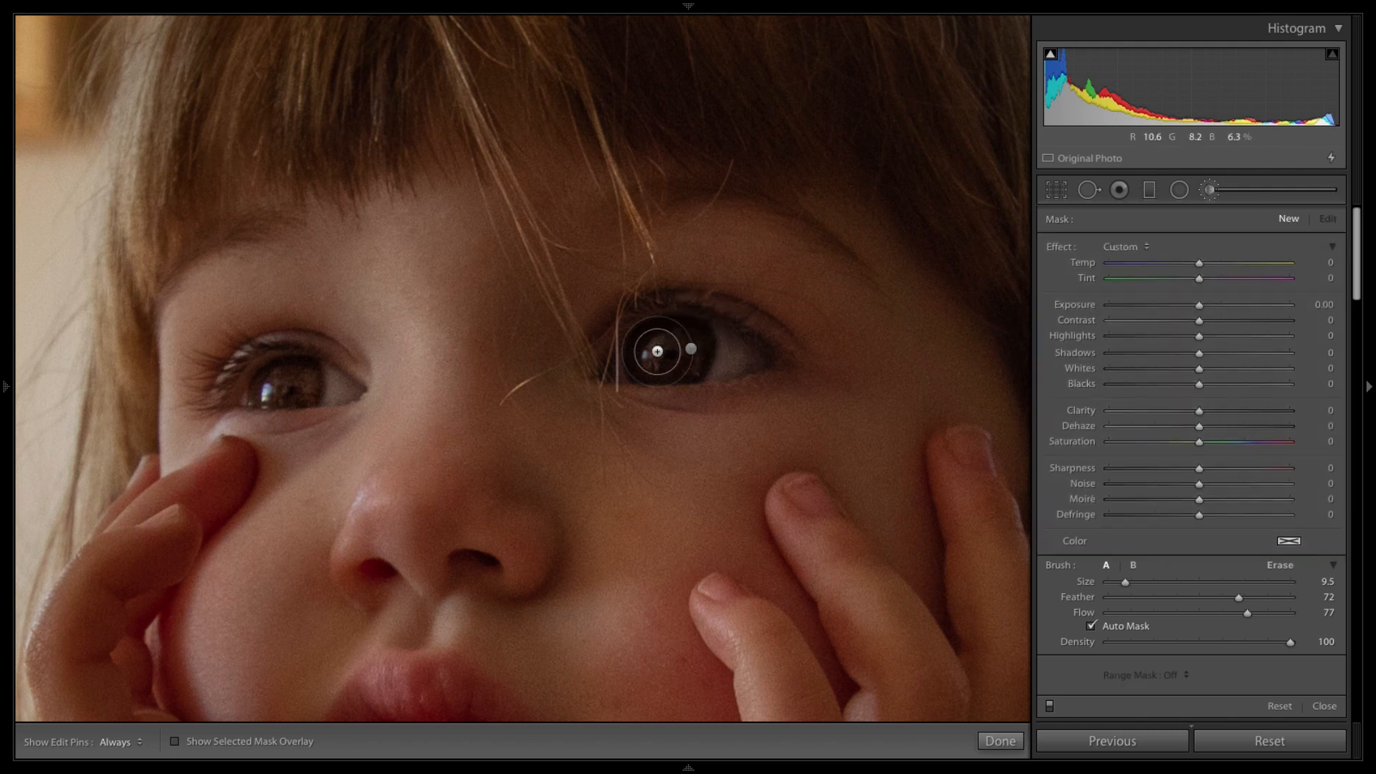
click(174, 741)
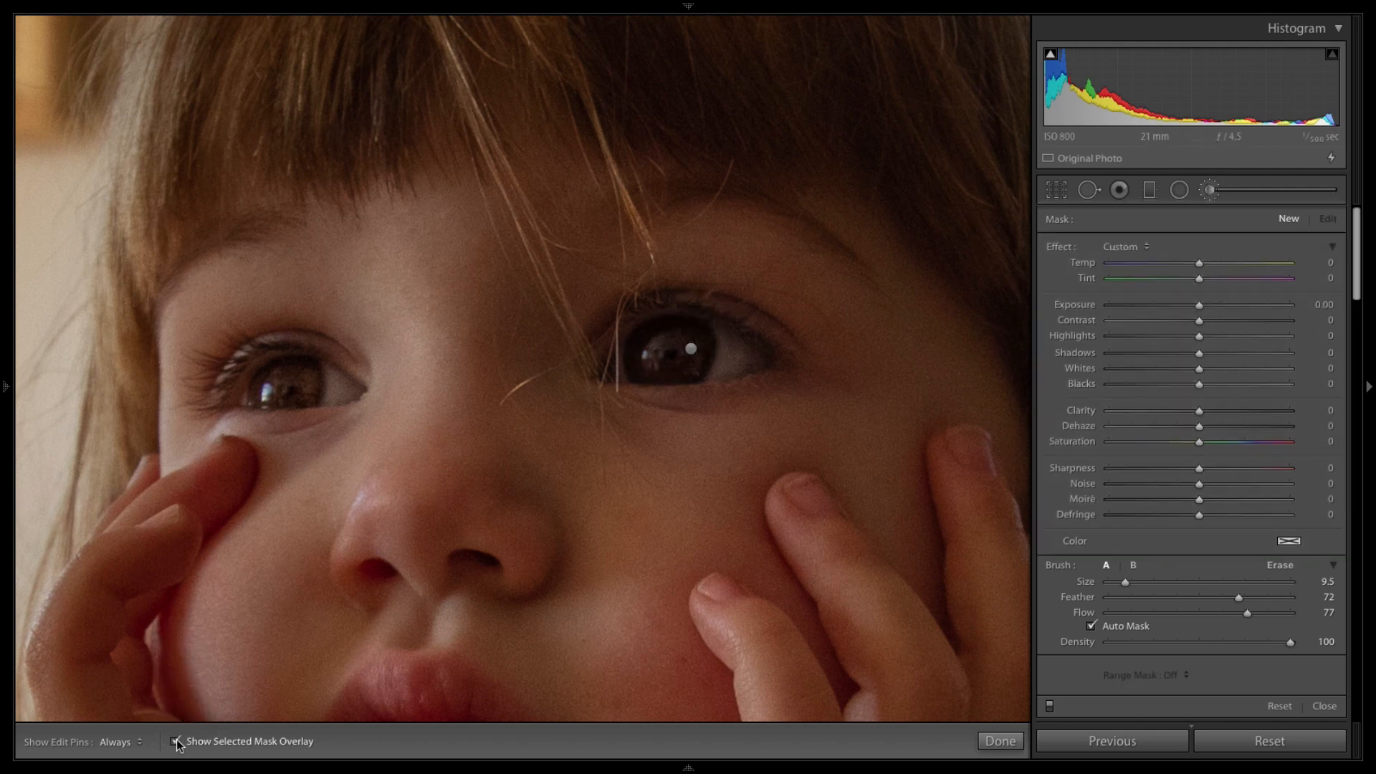
key(h)
mouse_move(690, 356)
mouse_down()
mouse_move(667, 334)
mouse_move(658, 352)
mouse_move(681, 348)
mouse_move(649, 362)
mouse_move(686, 351)
mouse_up()
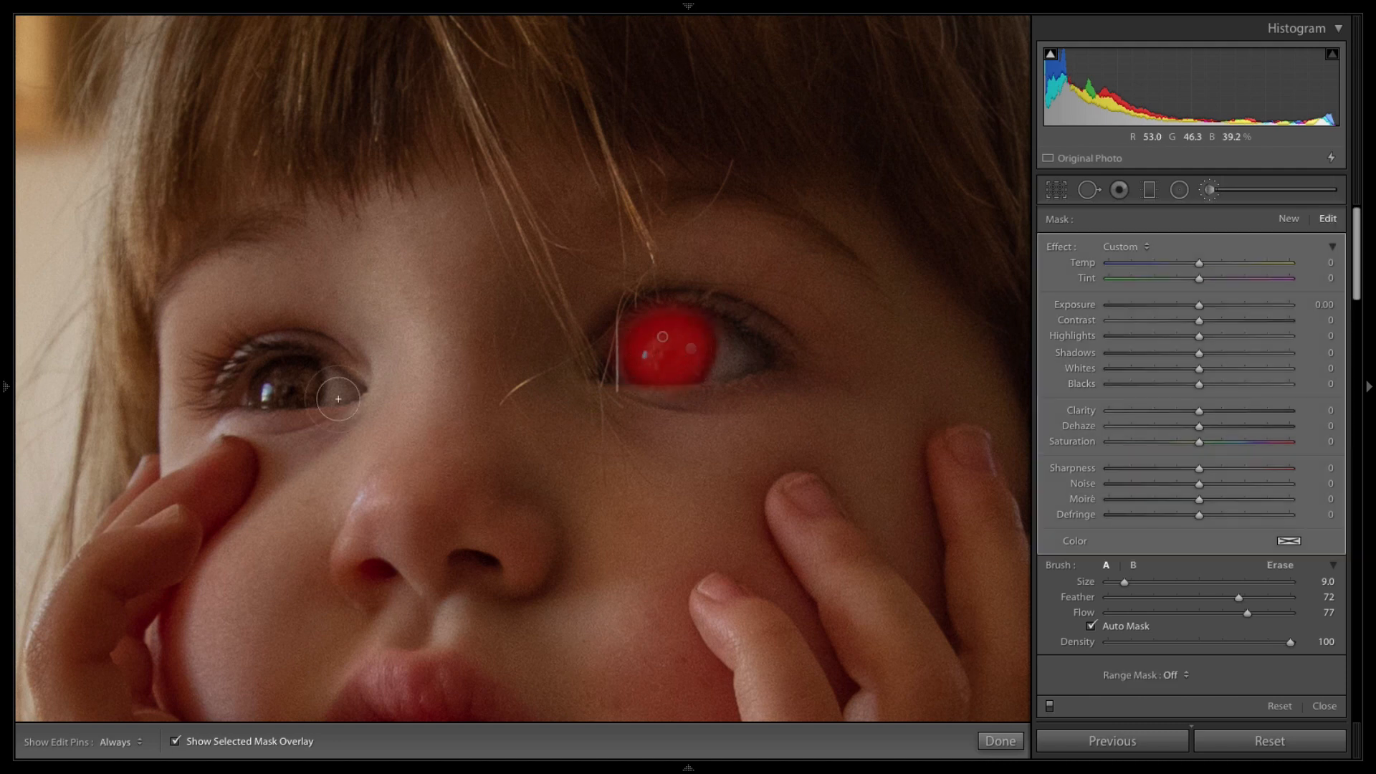
drag(283, 379, 298, 388)
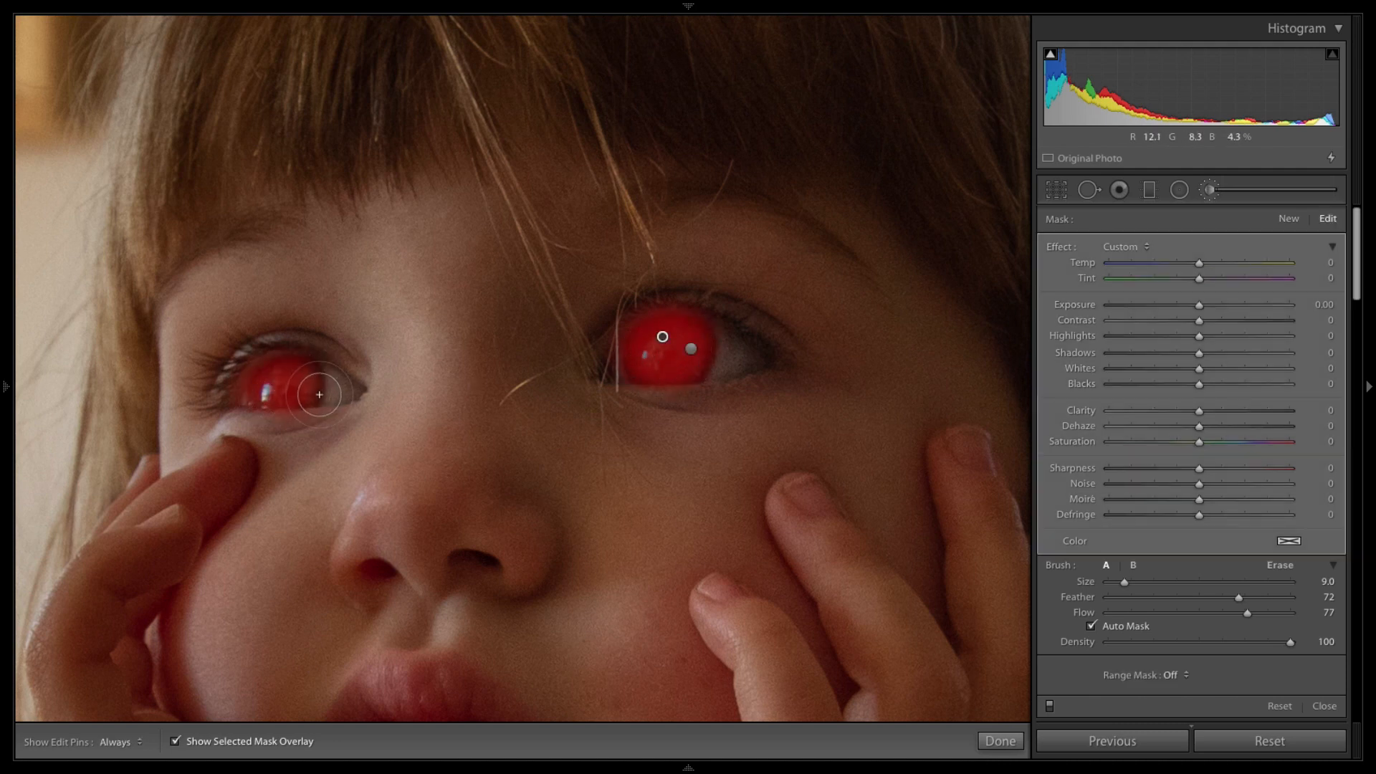
key(ctrl+z)
mouse_move(289, 392)
mouse_down()
mouse_move(269, 389)
mouse_move(301, 385)
mouse_up()
click(177, 742)
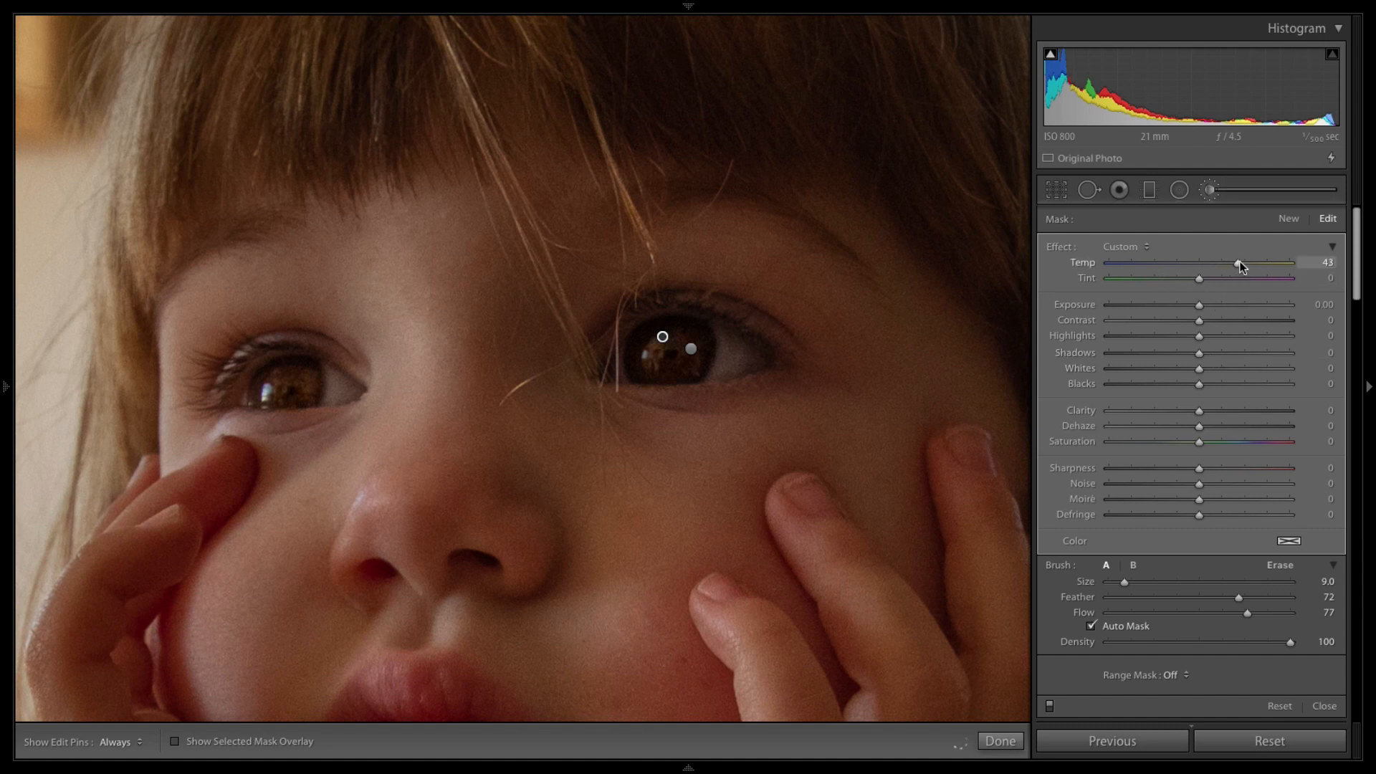
Try tinting the irises warm with Temp 43 and blue with Temp −97, viewing the result on the whole photo
drag(1215, 263, 1219, 264)
mouse_move(1181, 263)
mouse_down()
mouse_move(1108, 265)
mouse_move(1209, 263)
mouse_move(1099, 251)
mouse_move(1112, 251)
mouse_up()
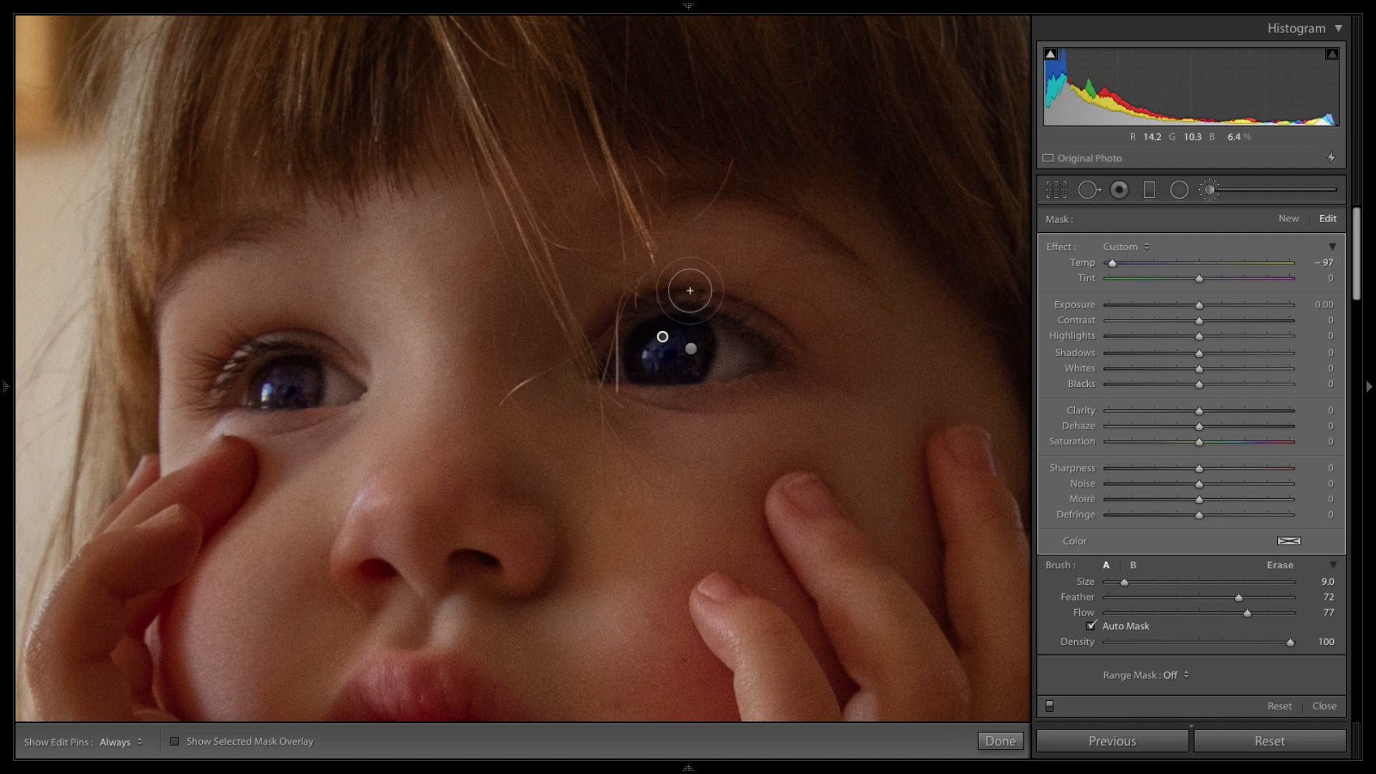
key(z)
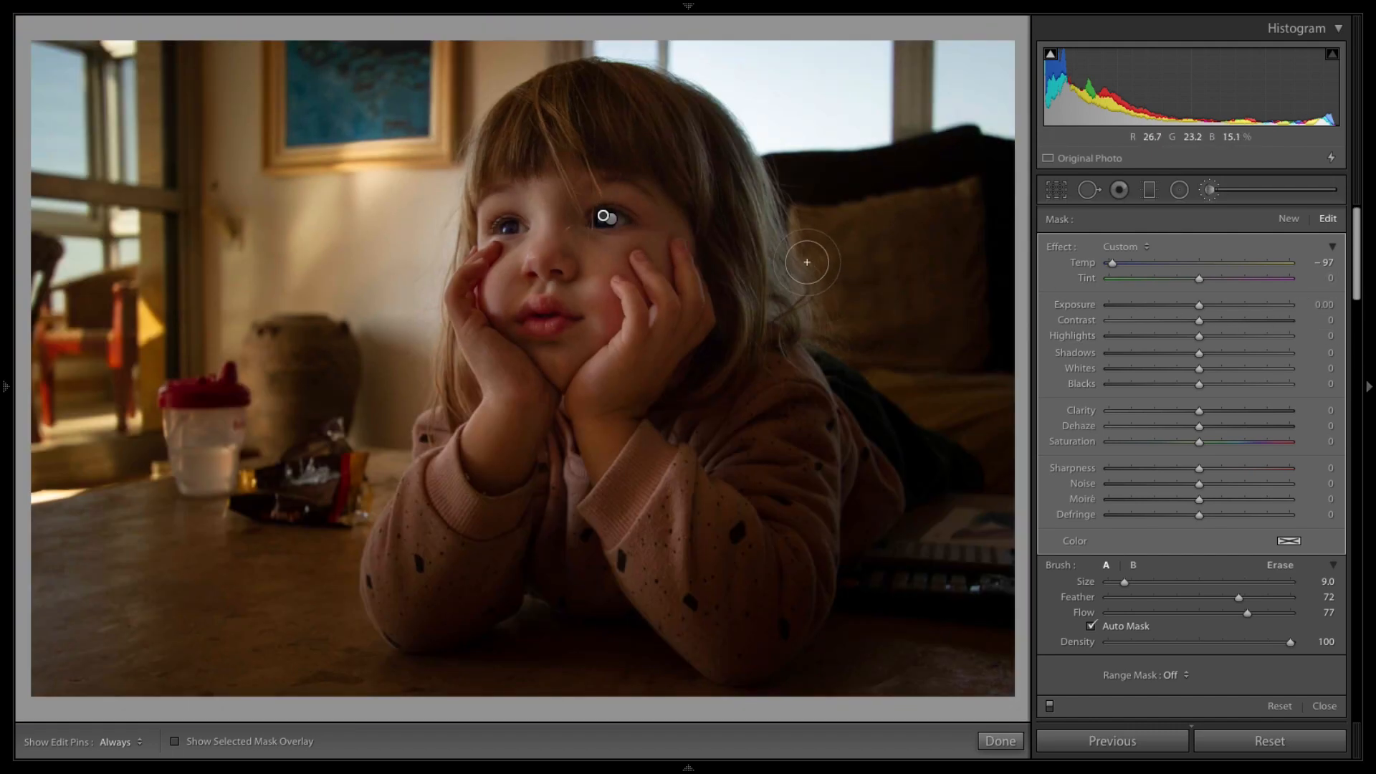
Try an orange color tint on the iris mask, inspect it close up and remove the tint by setting its saturation to 0
click(1294, 544)
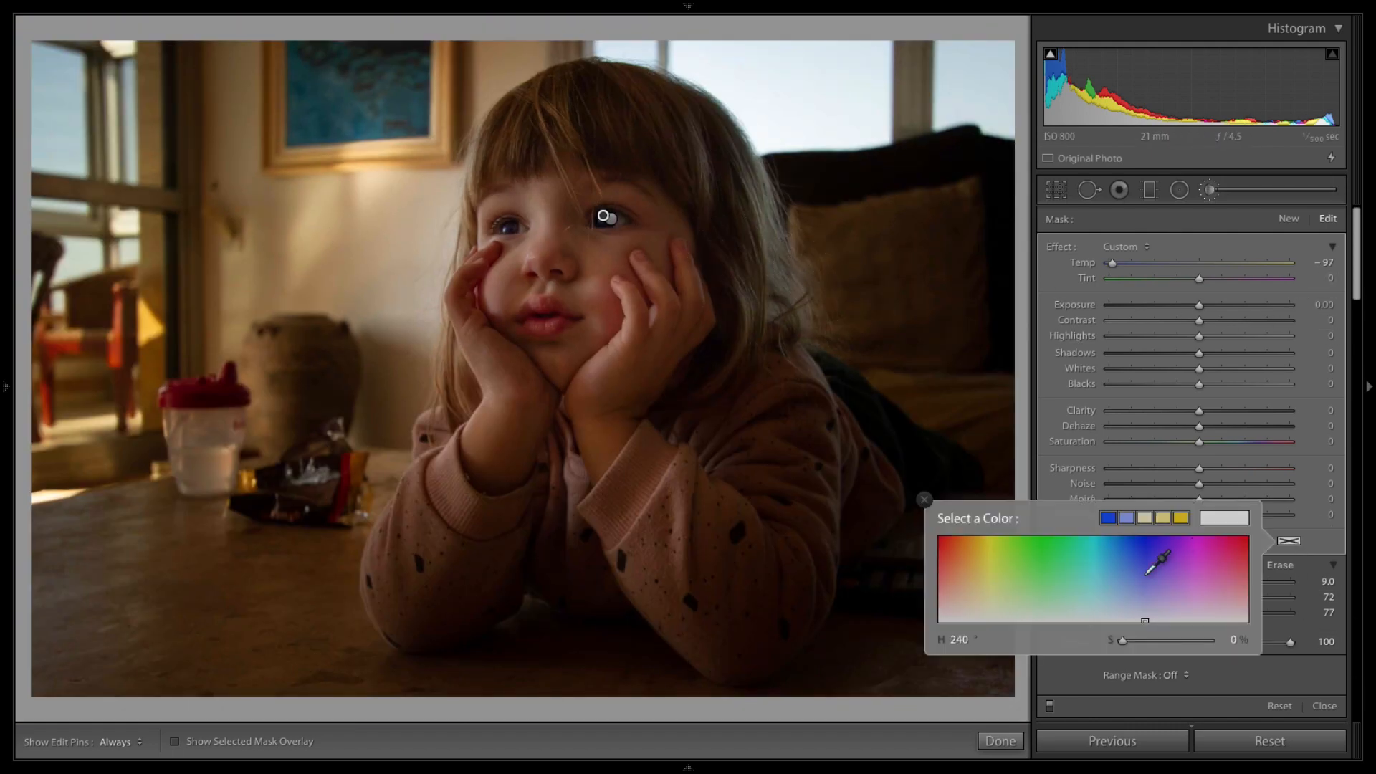
click(1123, 534)
mouse_move(1143, 534)
mouse_down()
mouse_move(1072, 527)
mouse_move(1123, 547)
mouse_move(1129, 572)
mouse_move(1145, 577)
mouse_up()
drag(1051, 612, 911, 634)
click(924, 500)
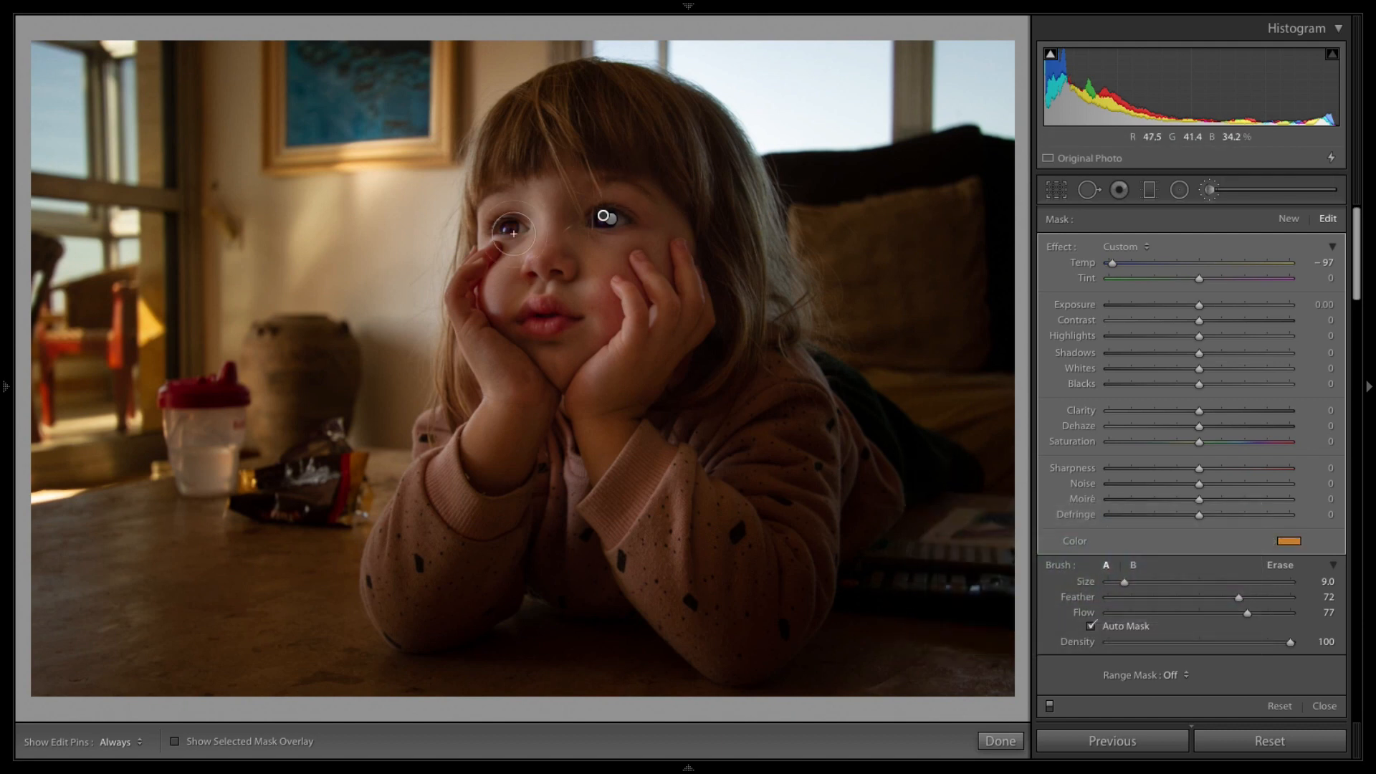
key(z)
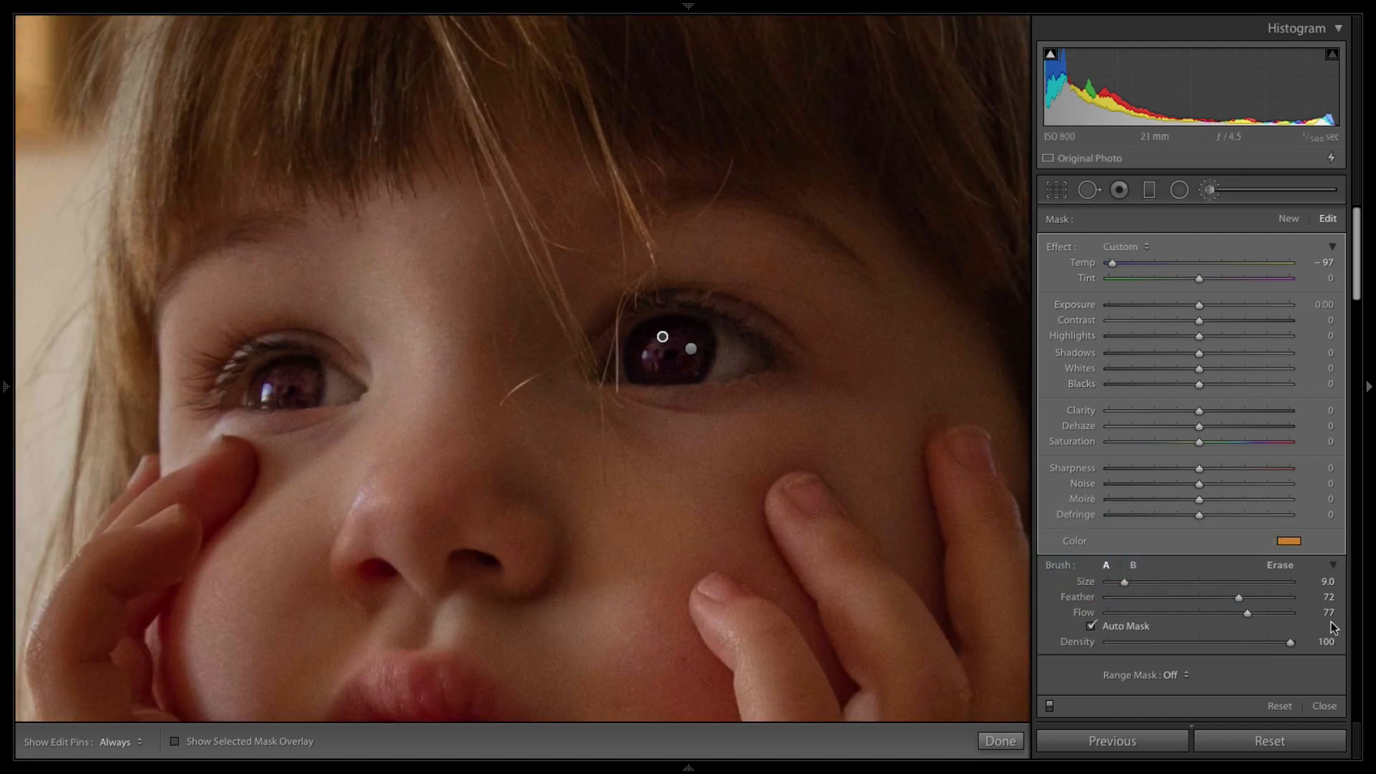
click(1289, 541)
click(1123, 621)
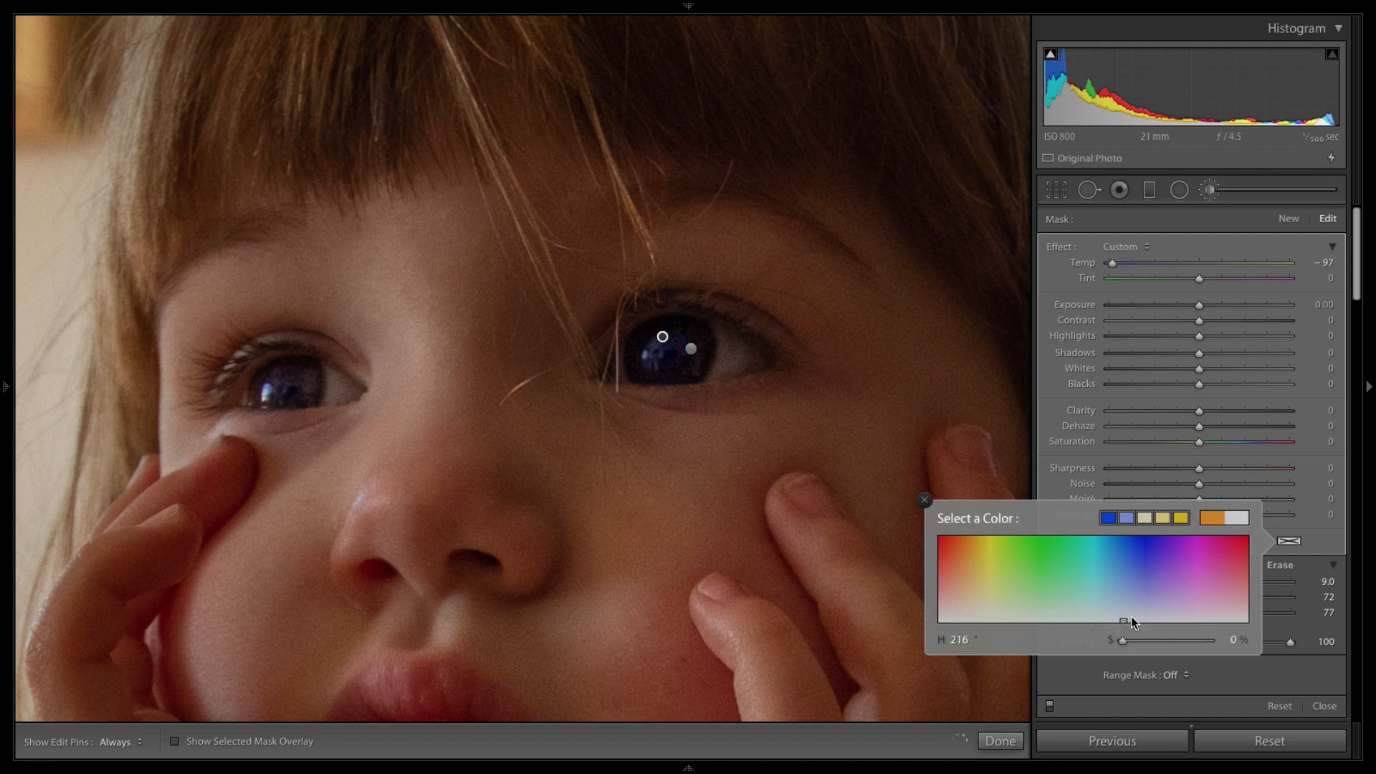
click(925, 500)
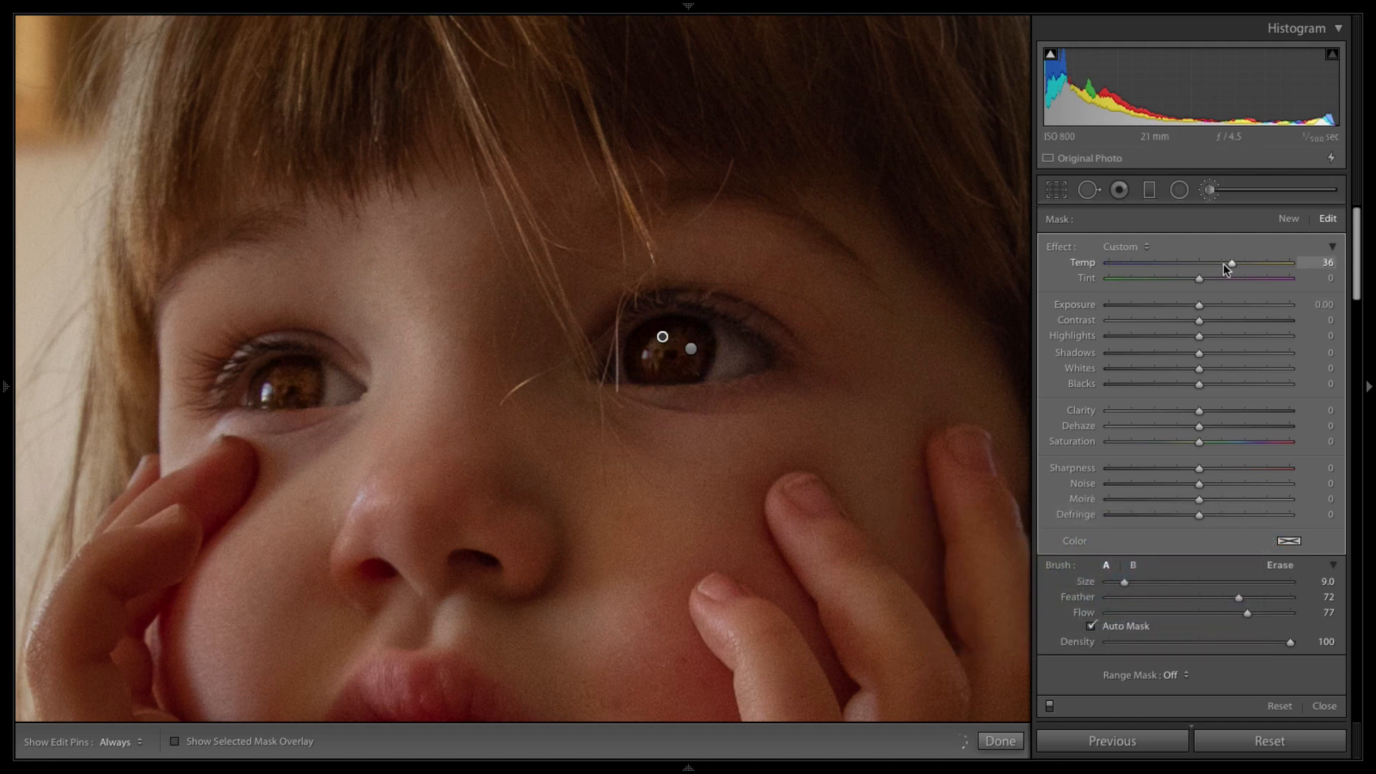
Set the iris mask's Temp to 29 and Saturation to 56, fine-tune the Saturation on the whole photo and finish brush editing
click(1230, 264)
drag(1230, 264, 1232, 264)
drag(1284, 442, 1335, 442)
drag(1109, 442, 1254, 445)
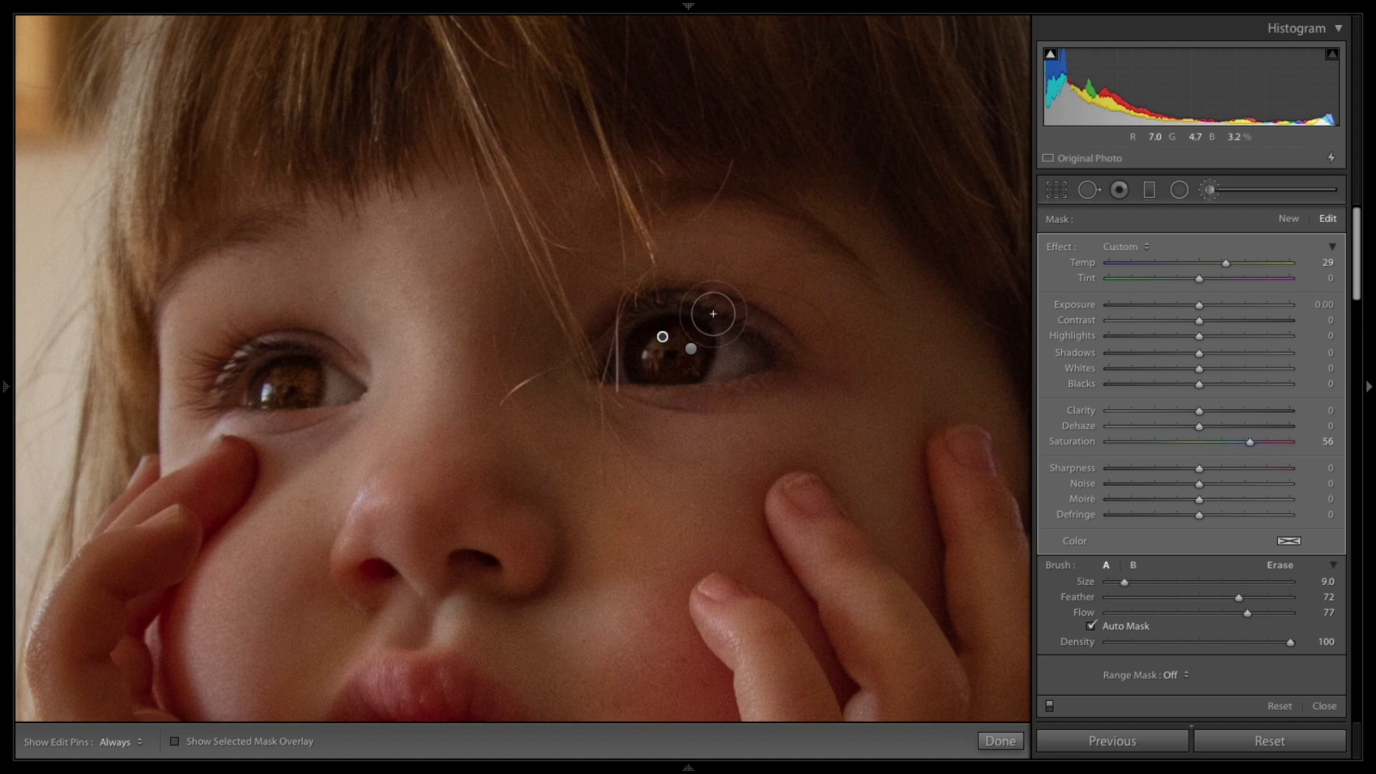
key(z)
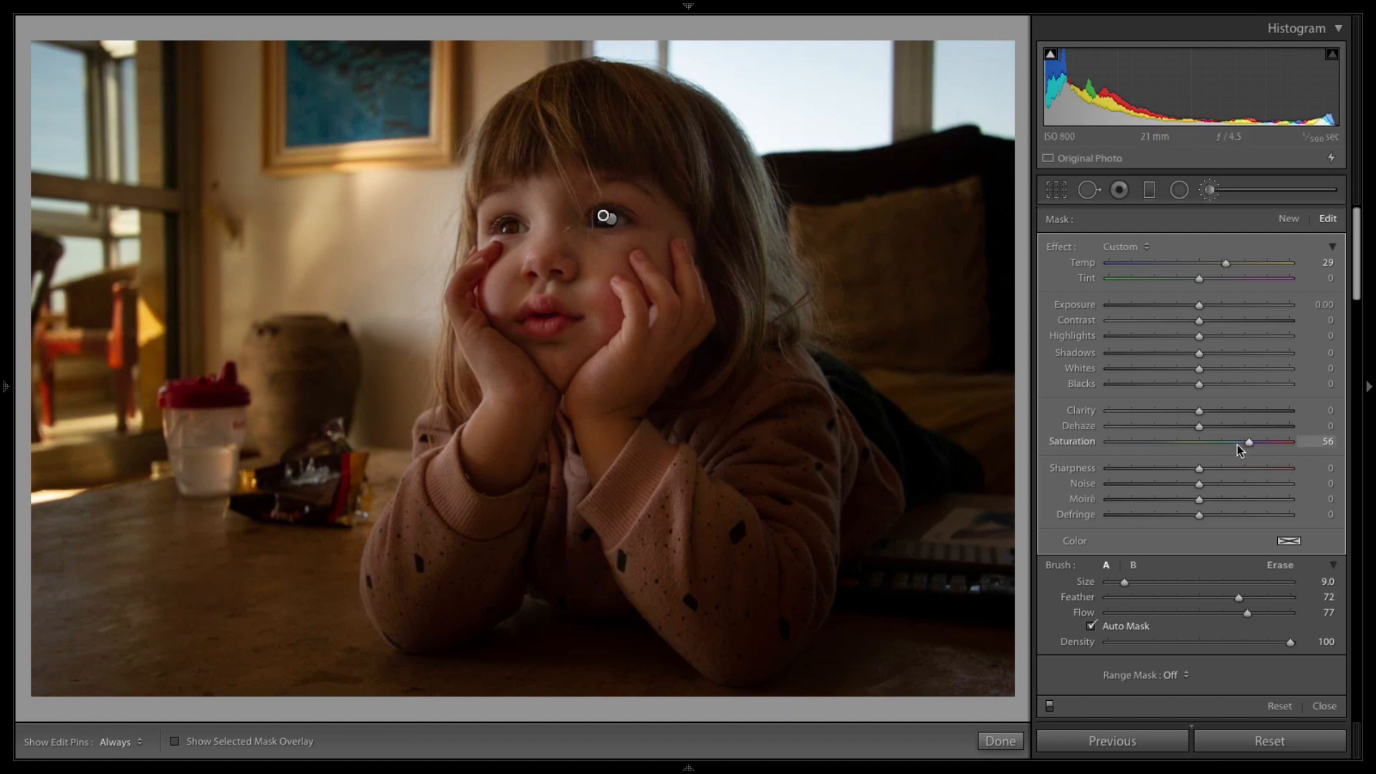
drag(1233, 445, 1219, 419)
click(1001, 742)
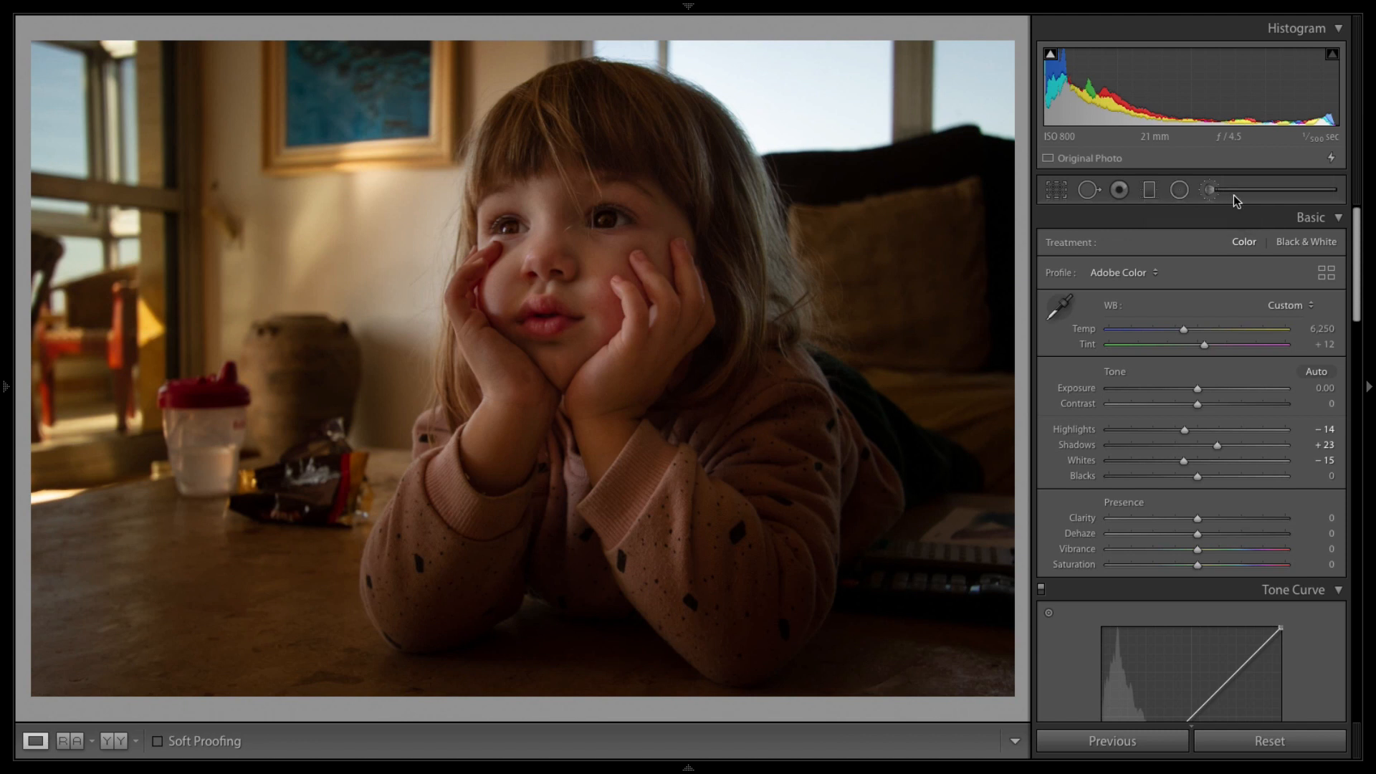
Add a new radial filter over the lit wall beside the girl, tilt its ellipse diagonally and recentre it on the light patch
click(1181, 190)
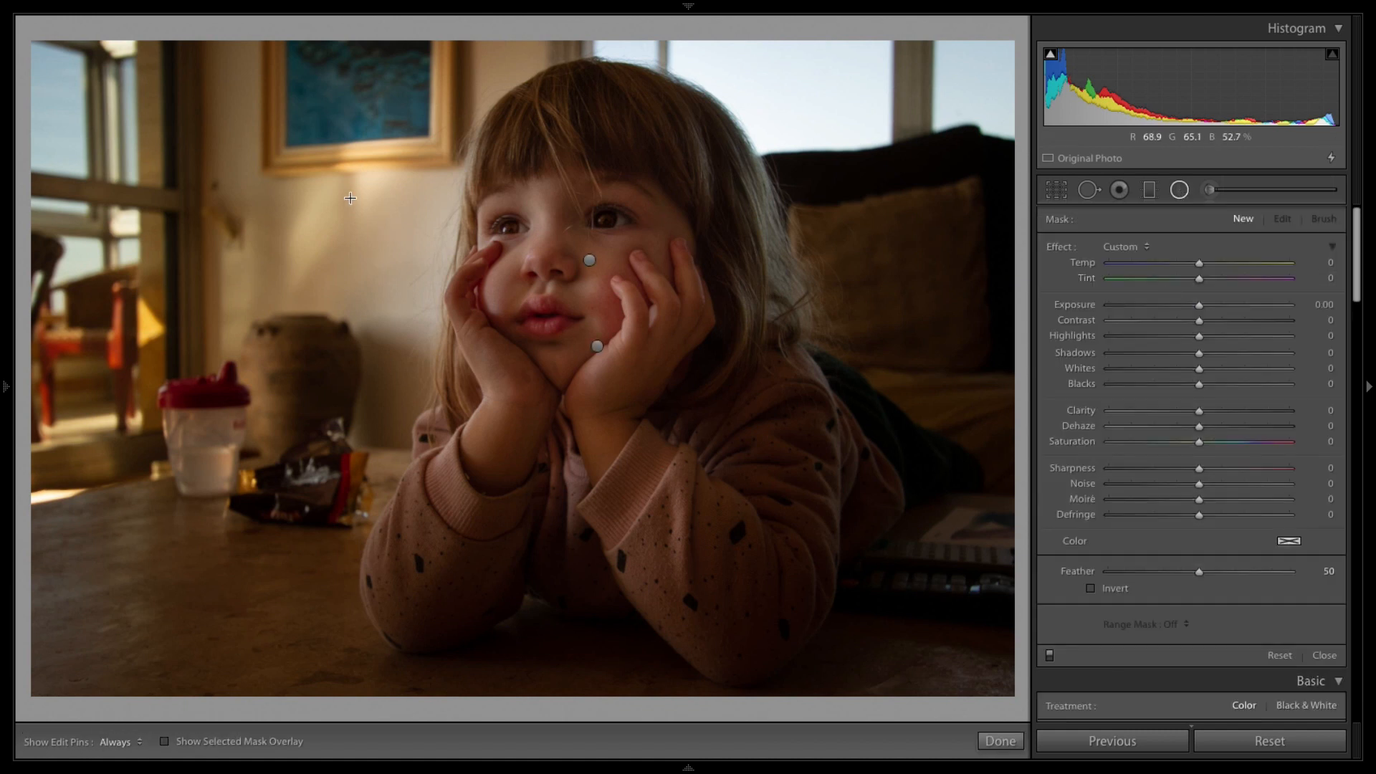
drag(304, 216, 445, 451)
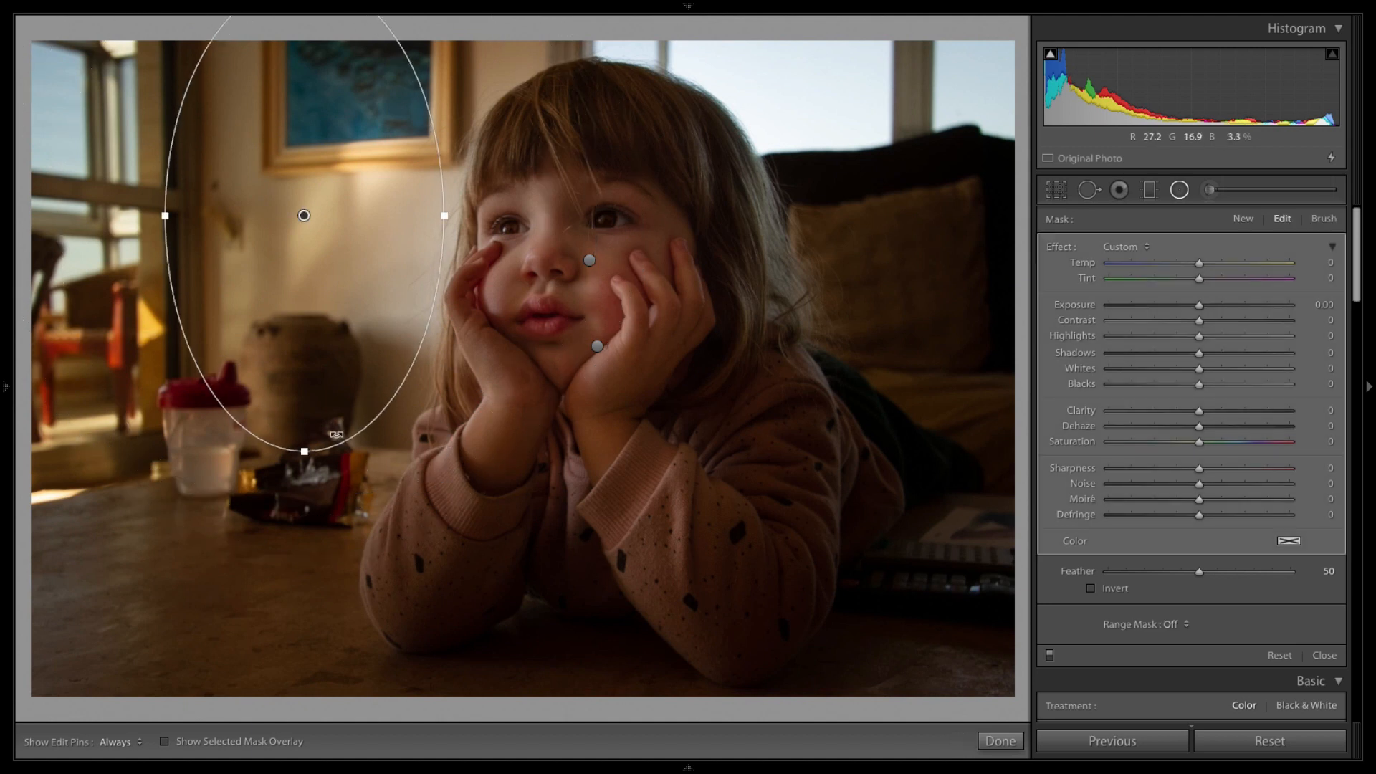
drag(315, 471, 384, 316)
drag(303, 211, 326, 274)
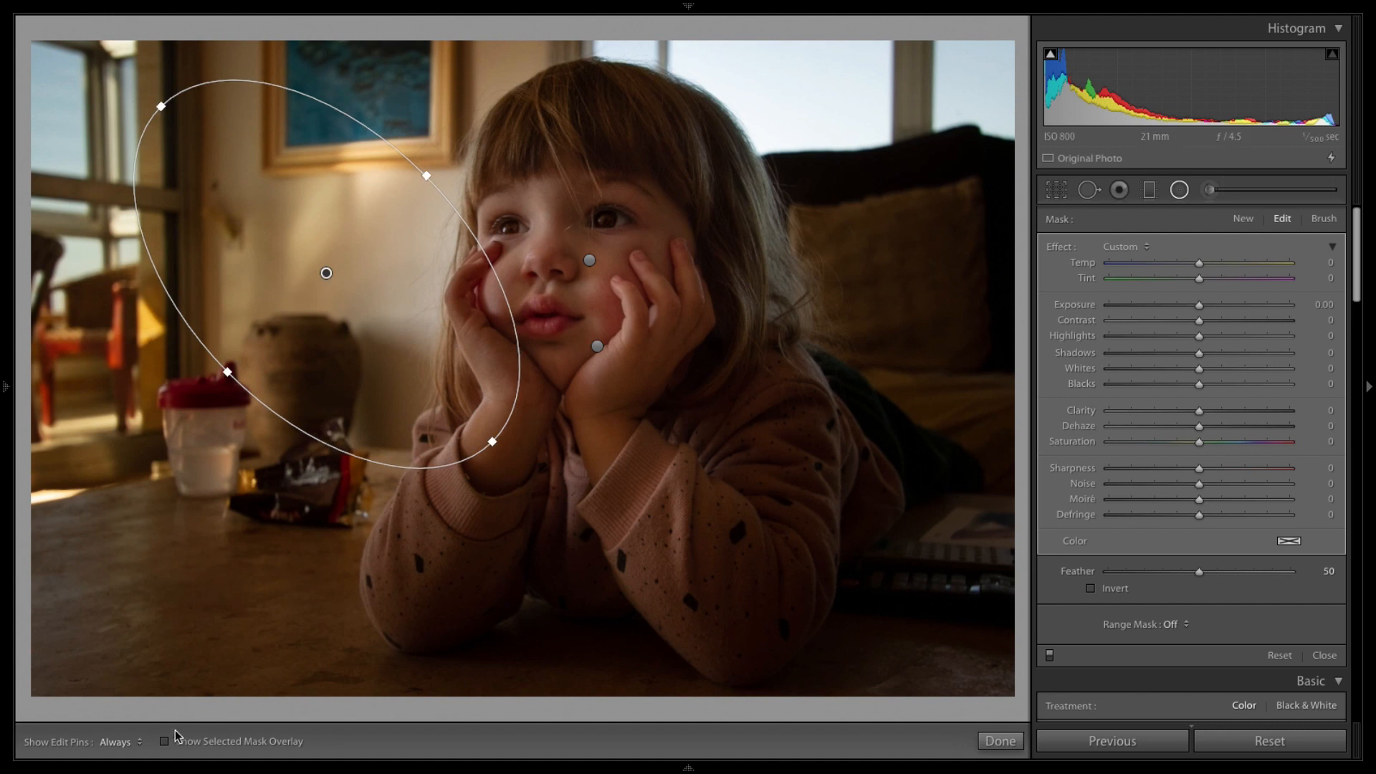
Show the radial filter's mask overlay, then stretch, rotate and recentre its diagonal ellipse across the wall and the girl's face
click(164, 742)
drag(492, 441, 639, 516)
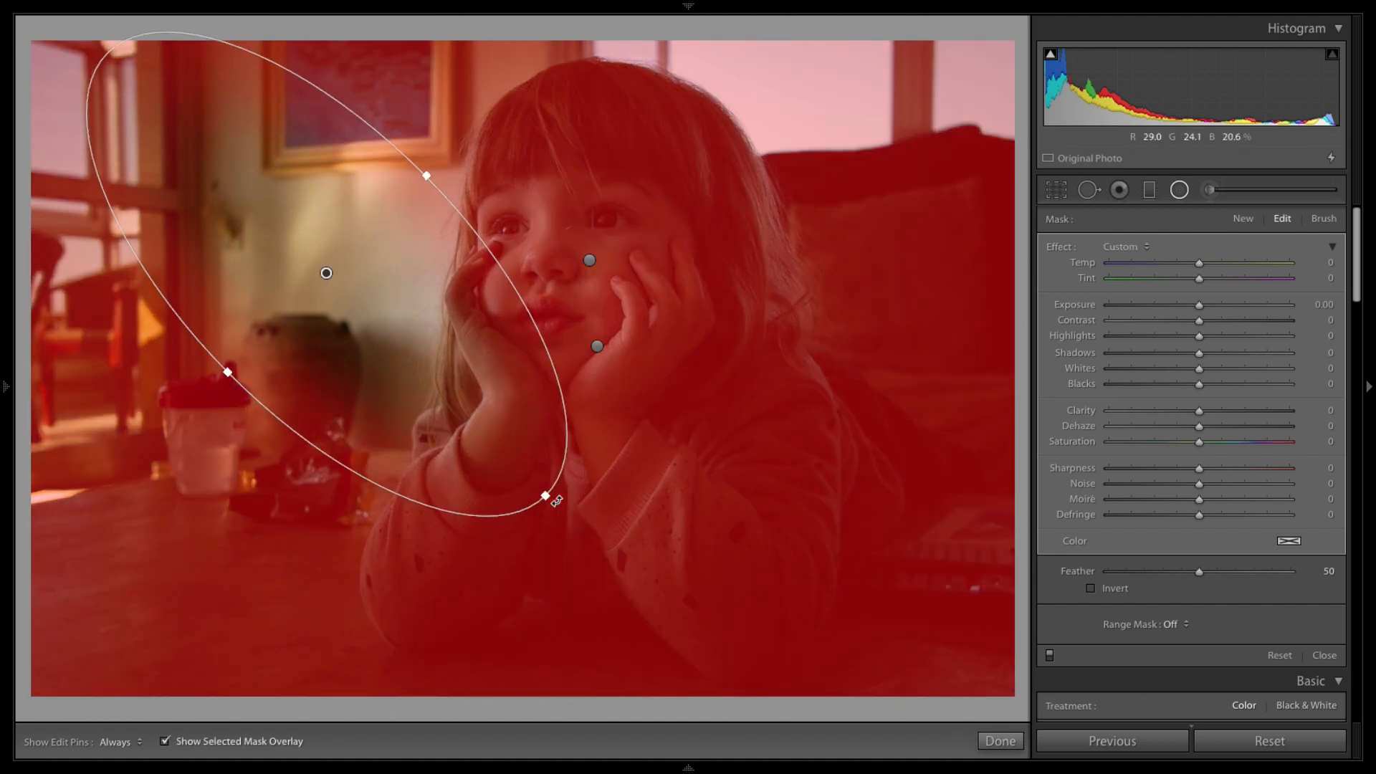
drag(555, 502, 616, 427)
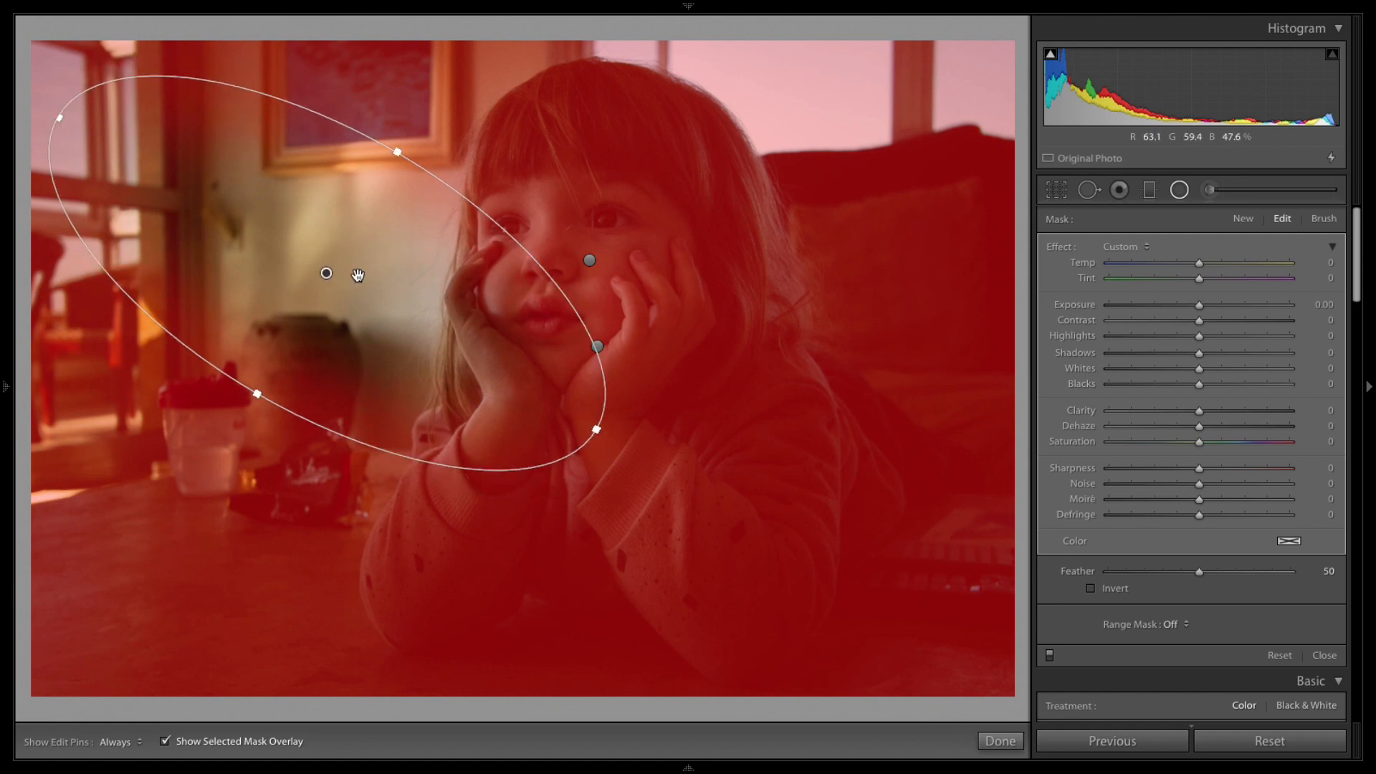
drag(321, 273, 306, 234)
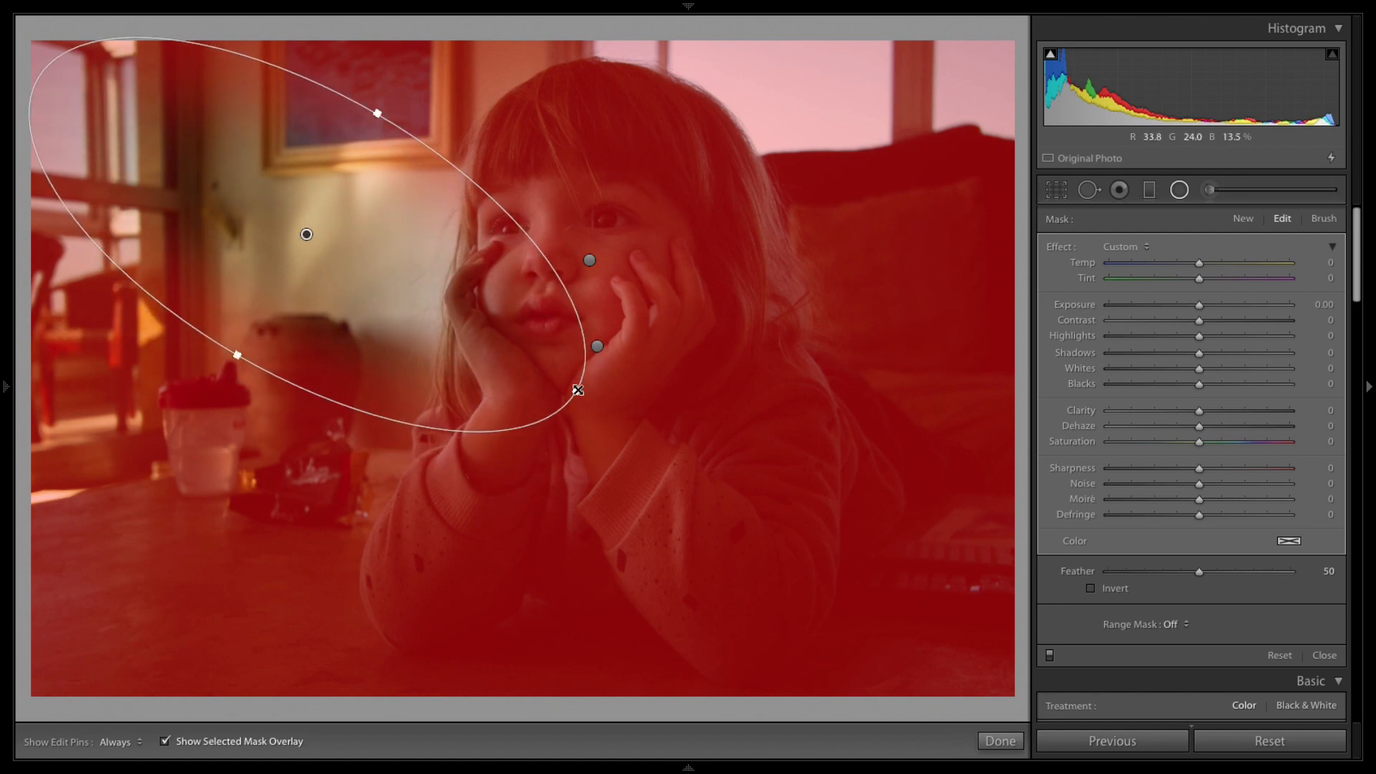
drag(578, 390, 659, 438)
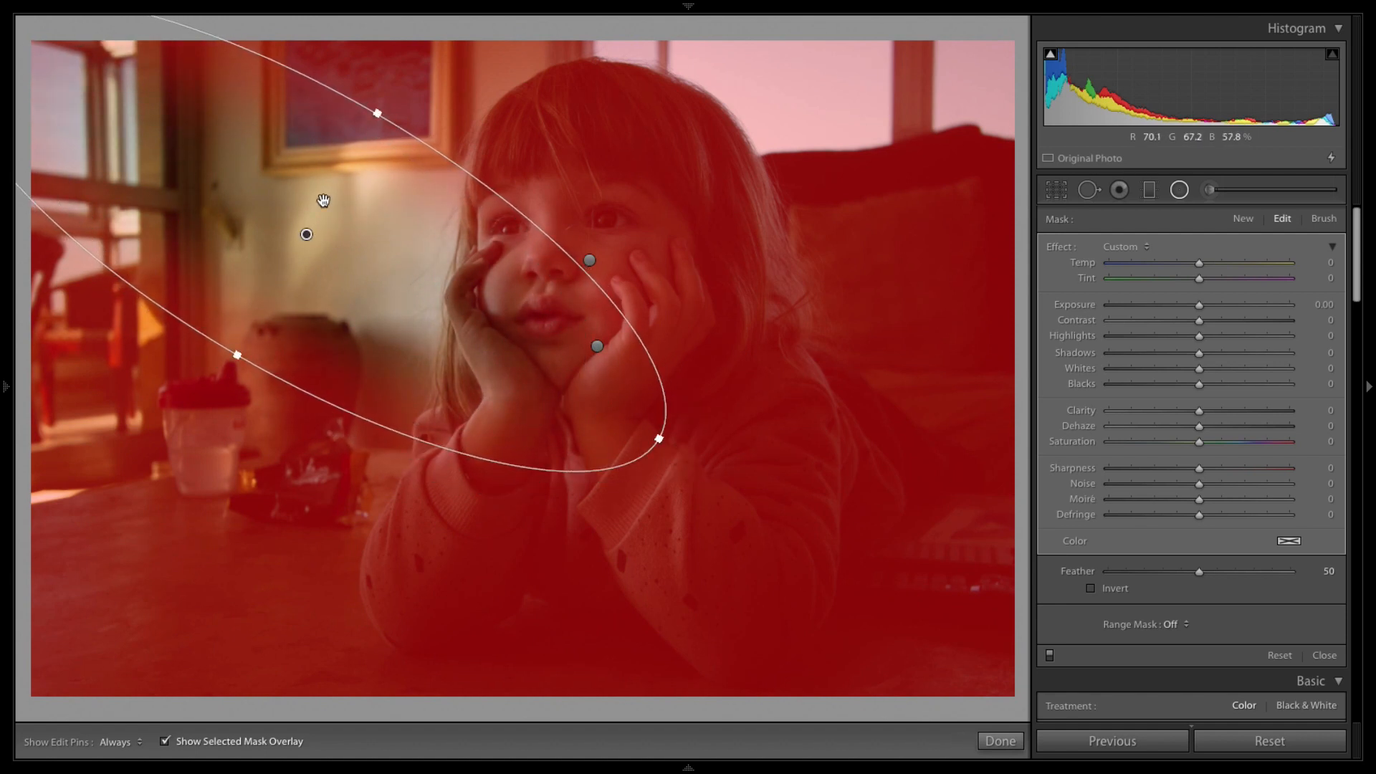
drag(307, 233, 362, 241)
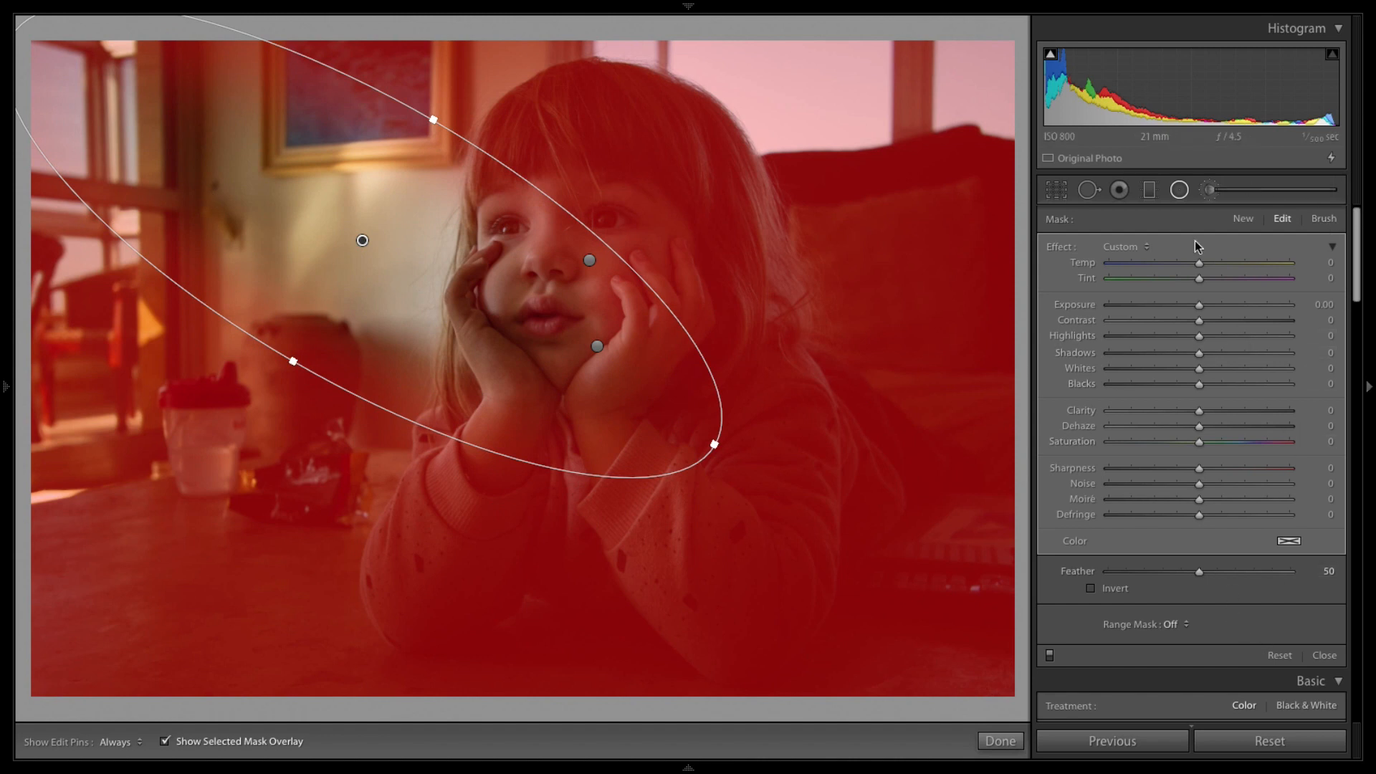
Set the radial filter's brush Size to 25.8 and invert its mask, checking the coverage with the overlay and hidden edit pins
click(1323, 221)
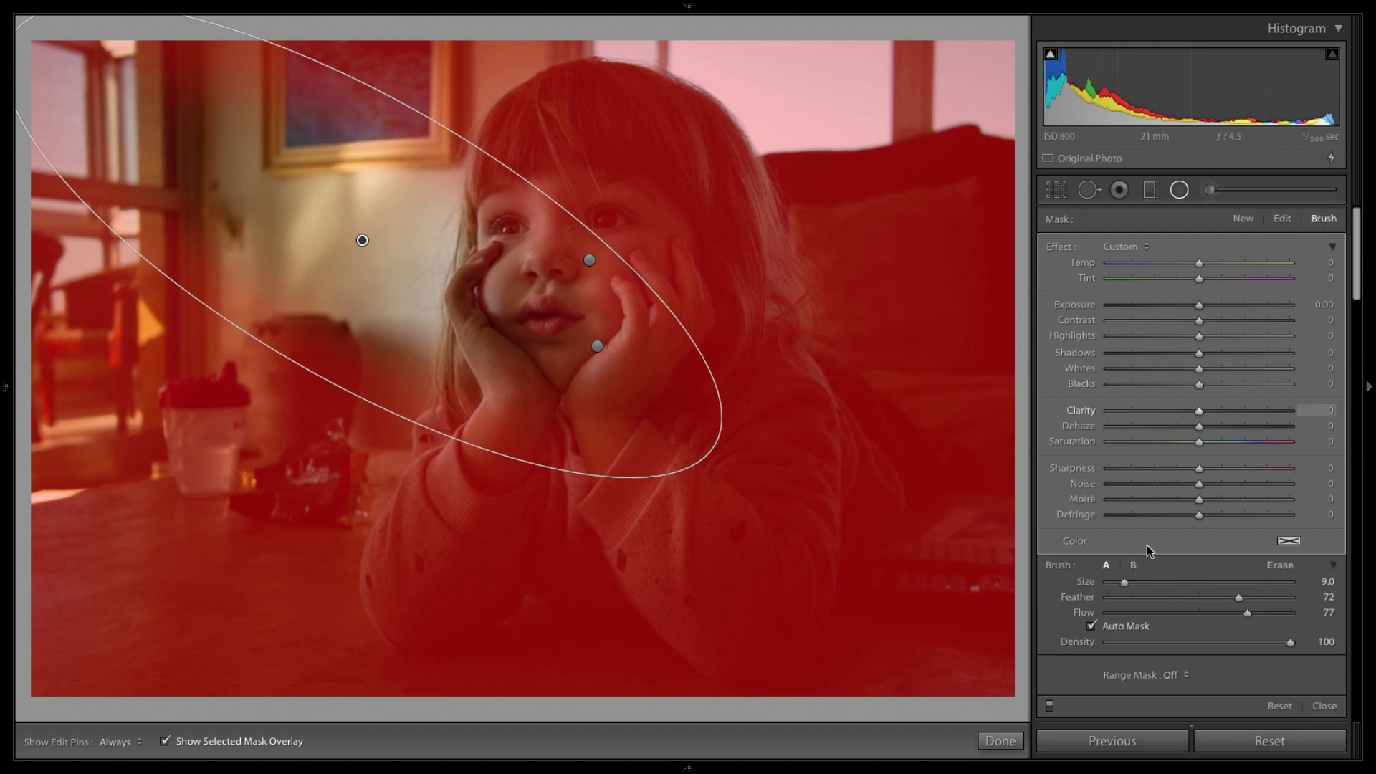
drag(1126, 582, 1155, 583)
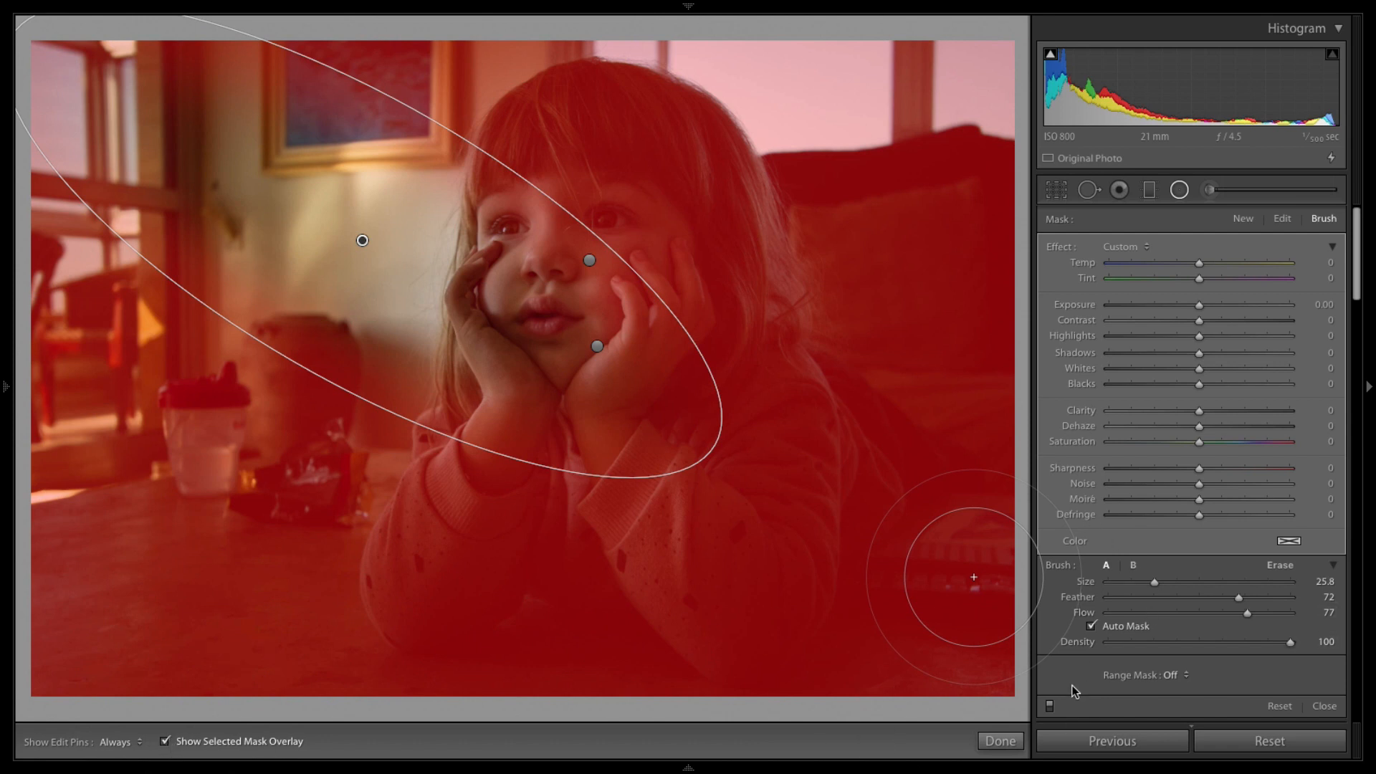
click(1282, 219)
click(1093, 588)
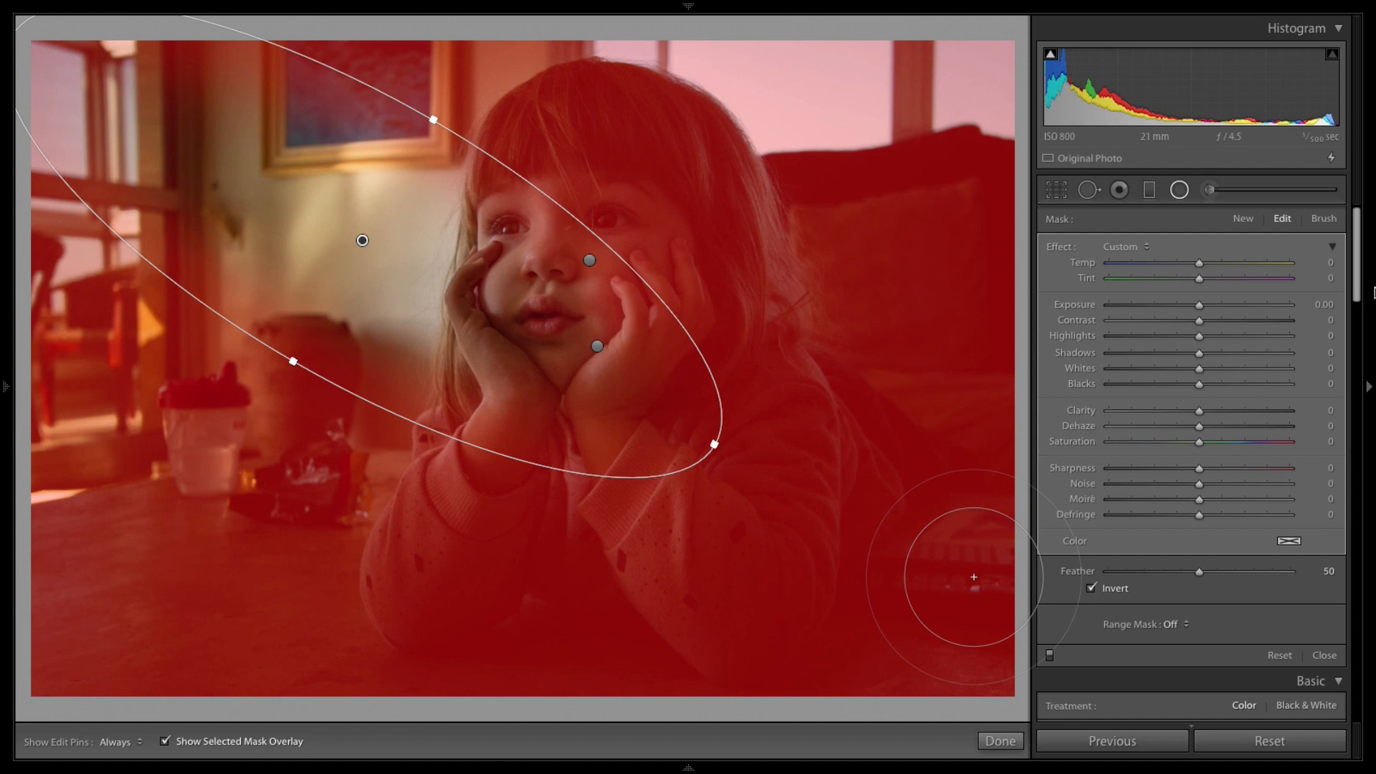
click(1323, 220)
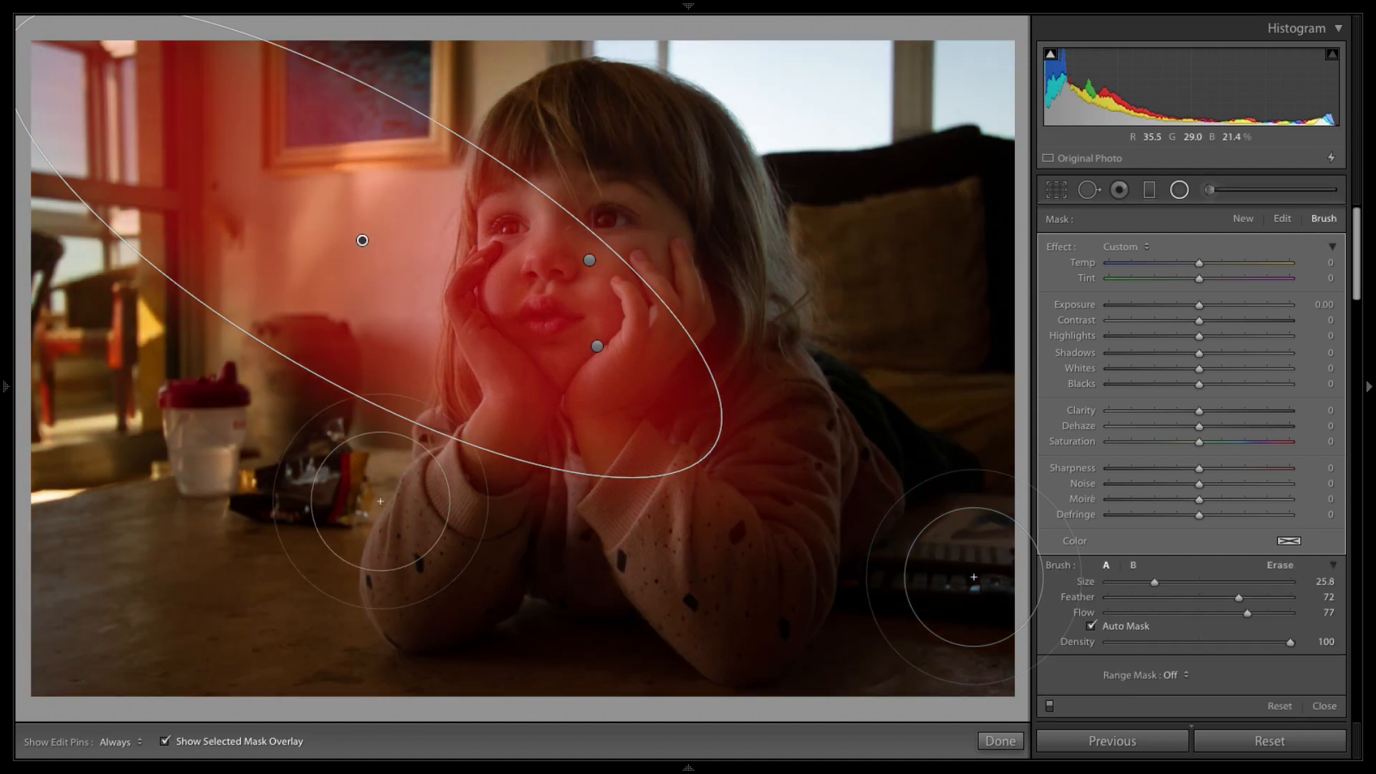
key(h)
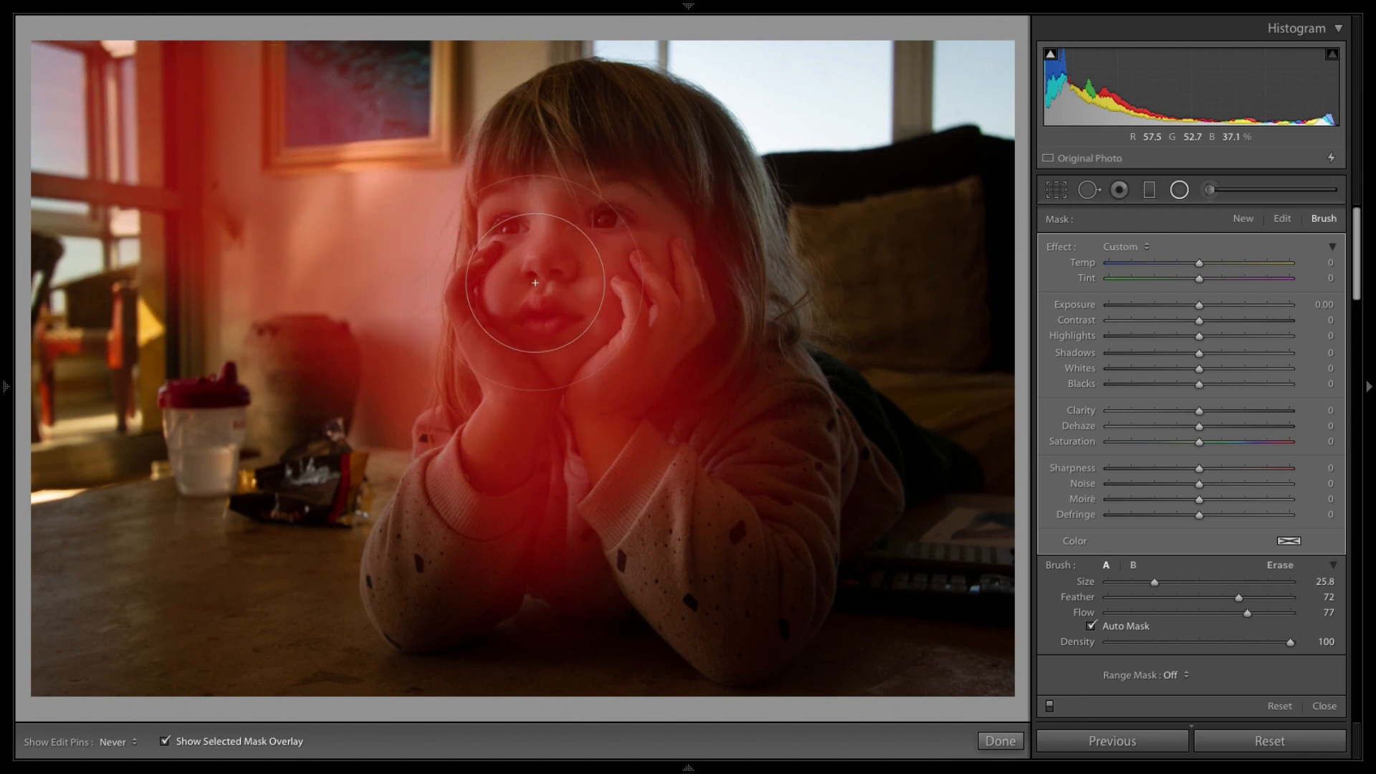
key(h)
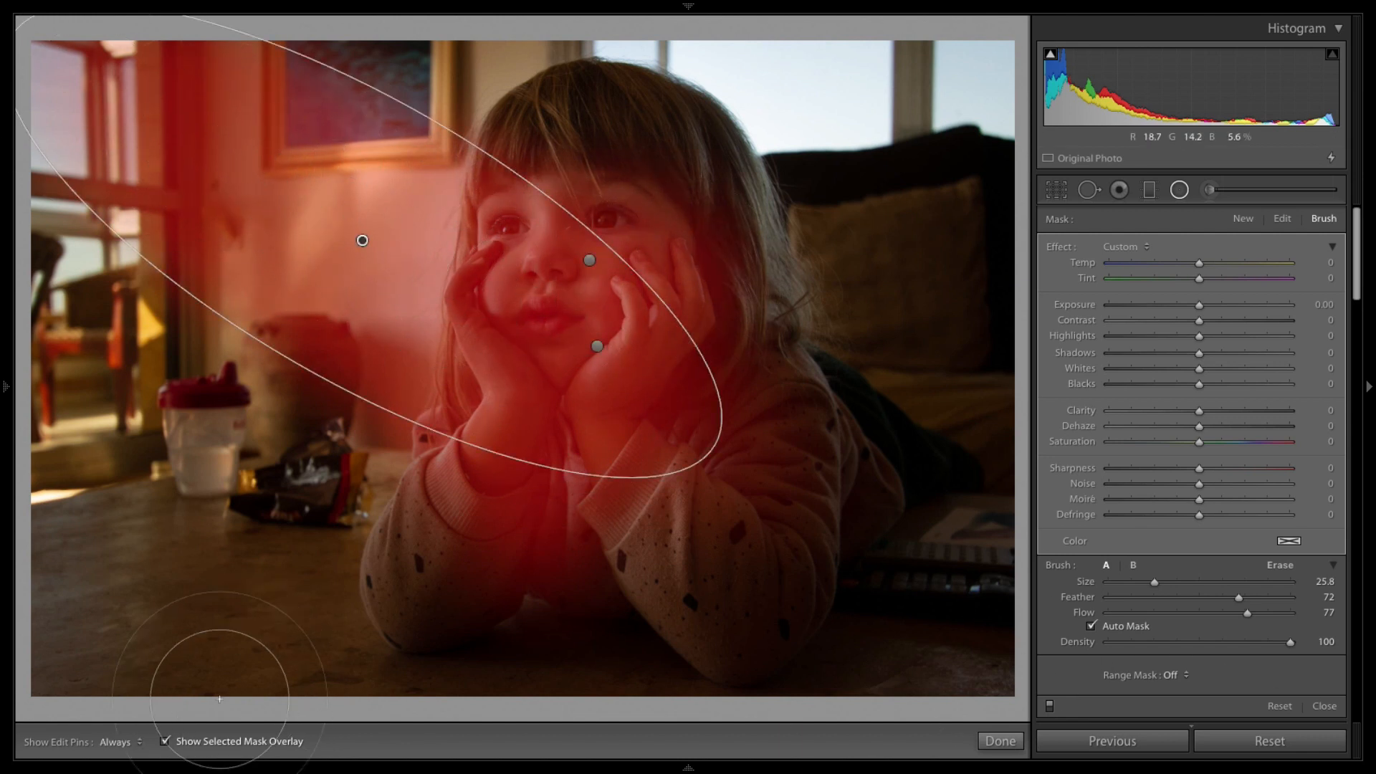
click(165, 742)
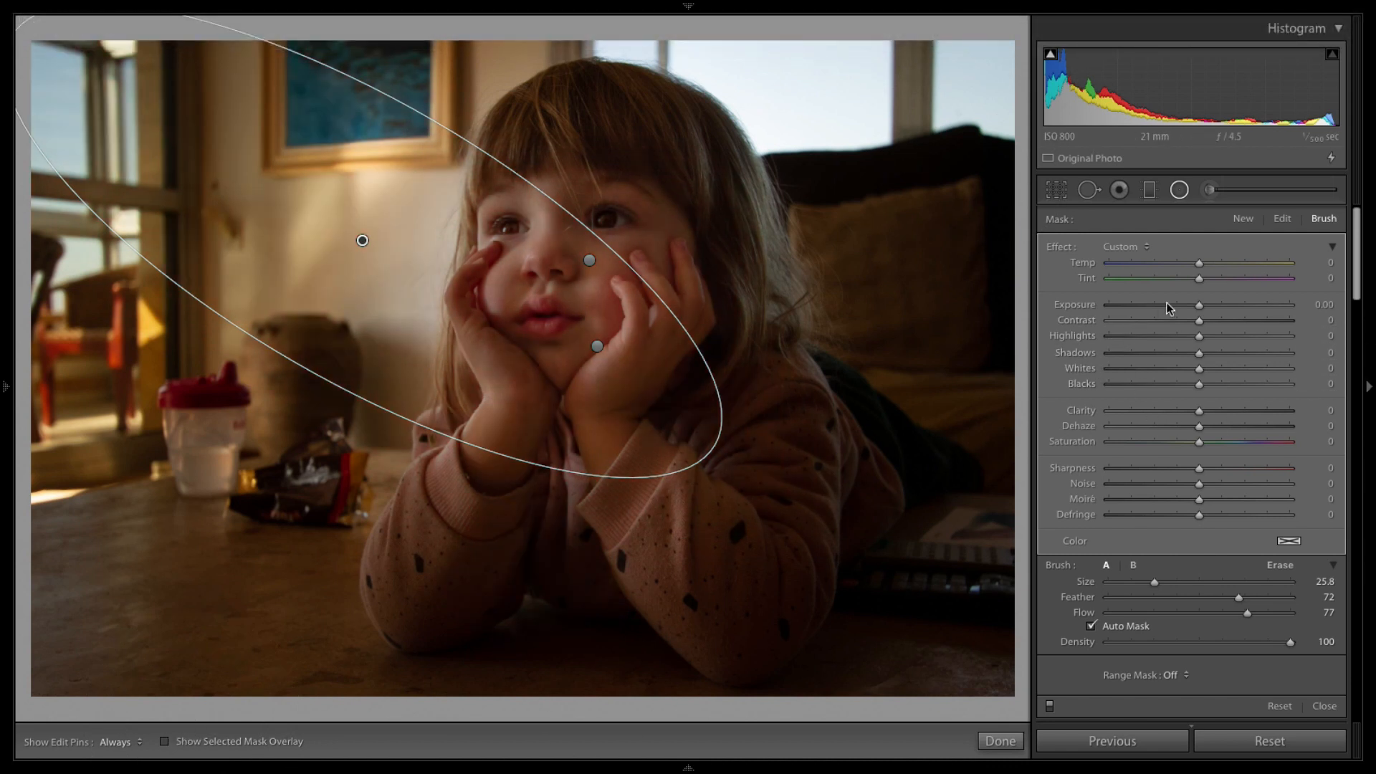
Set the radial filter's Highlights to 26 and Shadows to −10, resetting Blacks to 0
drag(1202, 342, 1243, 389)
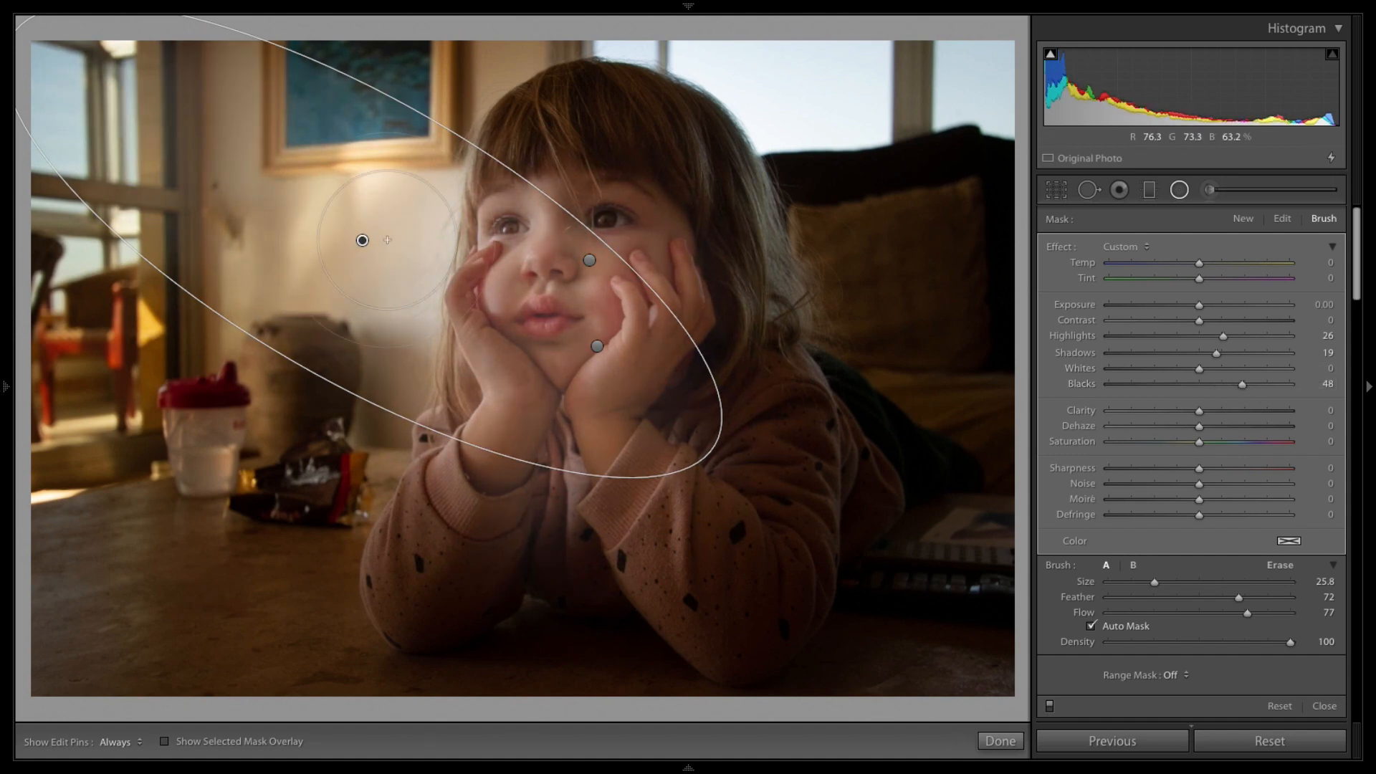
double_click(1242, 383)
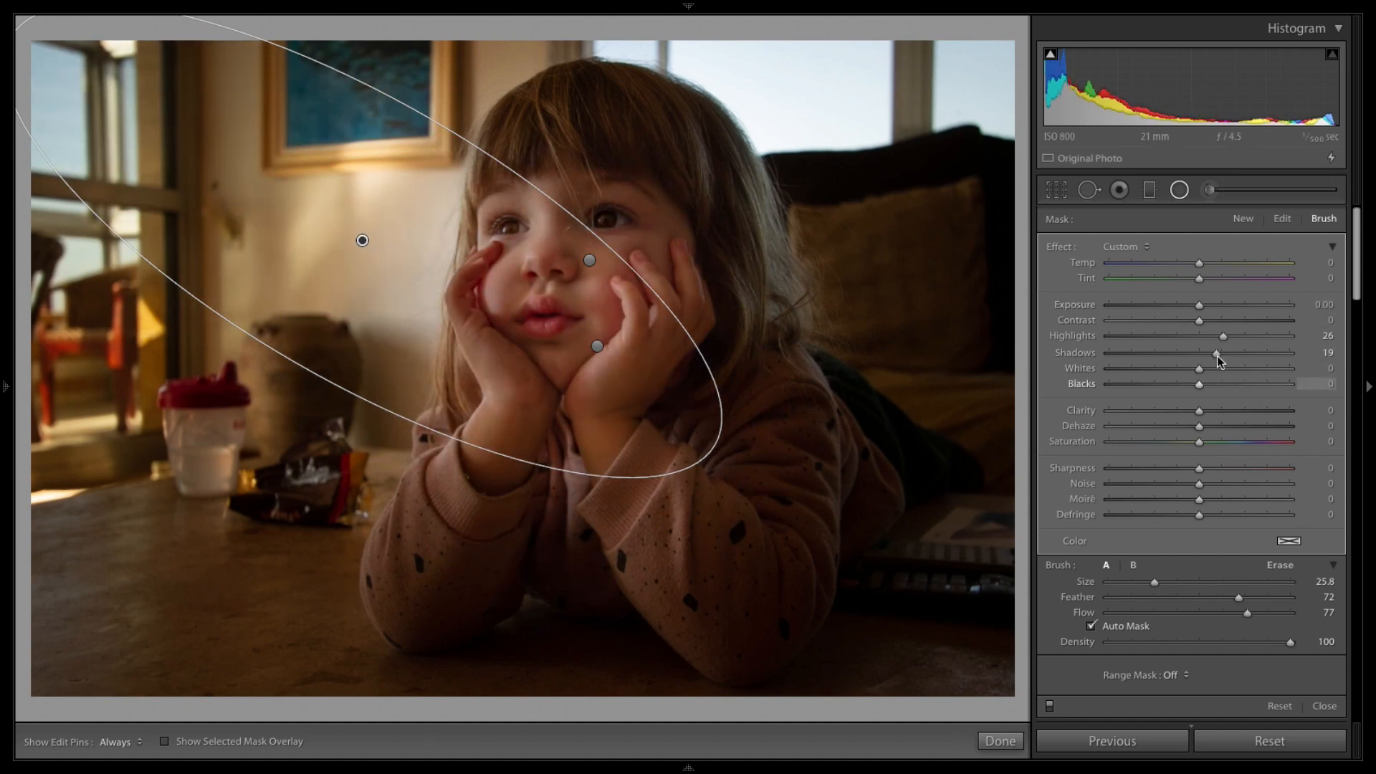
mouse_move(1217, 354)
mouse_down()
mouse_move(1237, 355)
mouse_move(1190, 354)
mouse_up()
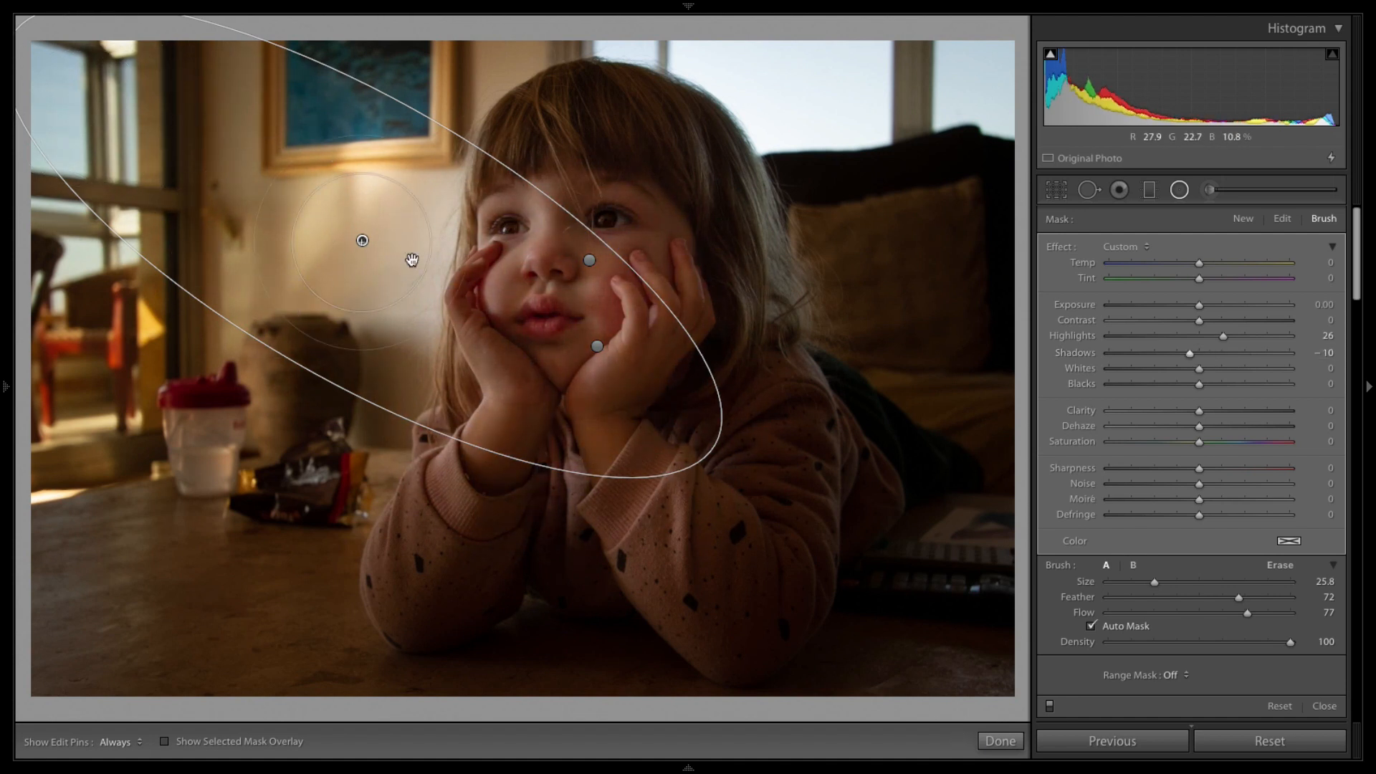
Paint a new Adjustment Brush mask from the window frame onto the lit wall and set its Exposure to 1.46
click(1240, 220)
click(1210, 190)
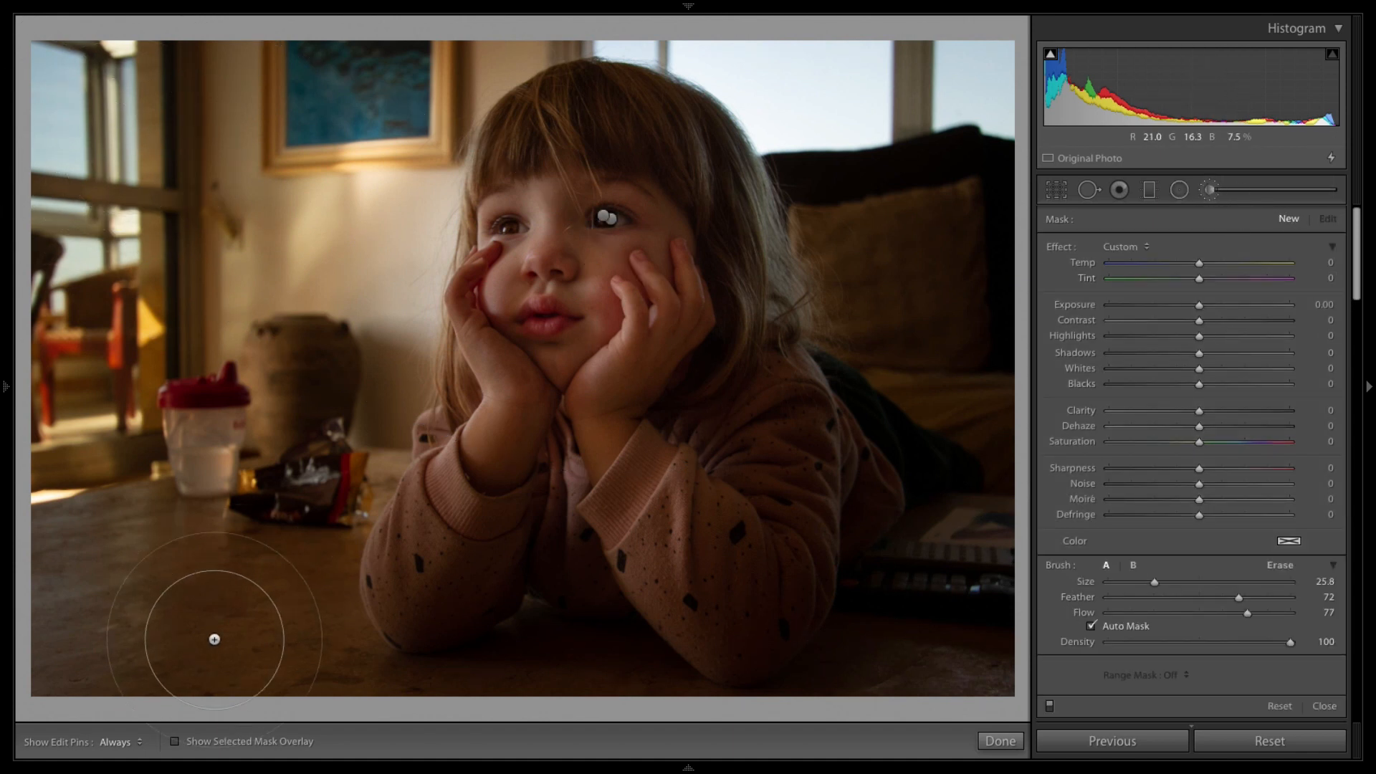
click(172, 743)
mouse_move(60, 85)
mouse_down()
mouse_move(424, 244)
mouse_move(329, 347)
mouse_move(73, 113)
mouse_move(111, 120)
mouse_move(243, 220)
mouse_move(112, 131)
mouse_move(226, 230)
mouse_up()
key(ctrl+z)
drag(1199, 305, 1312, 313)
drag(1220, 312, 1233, 313)
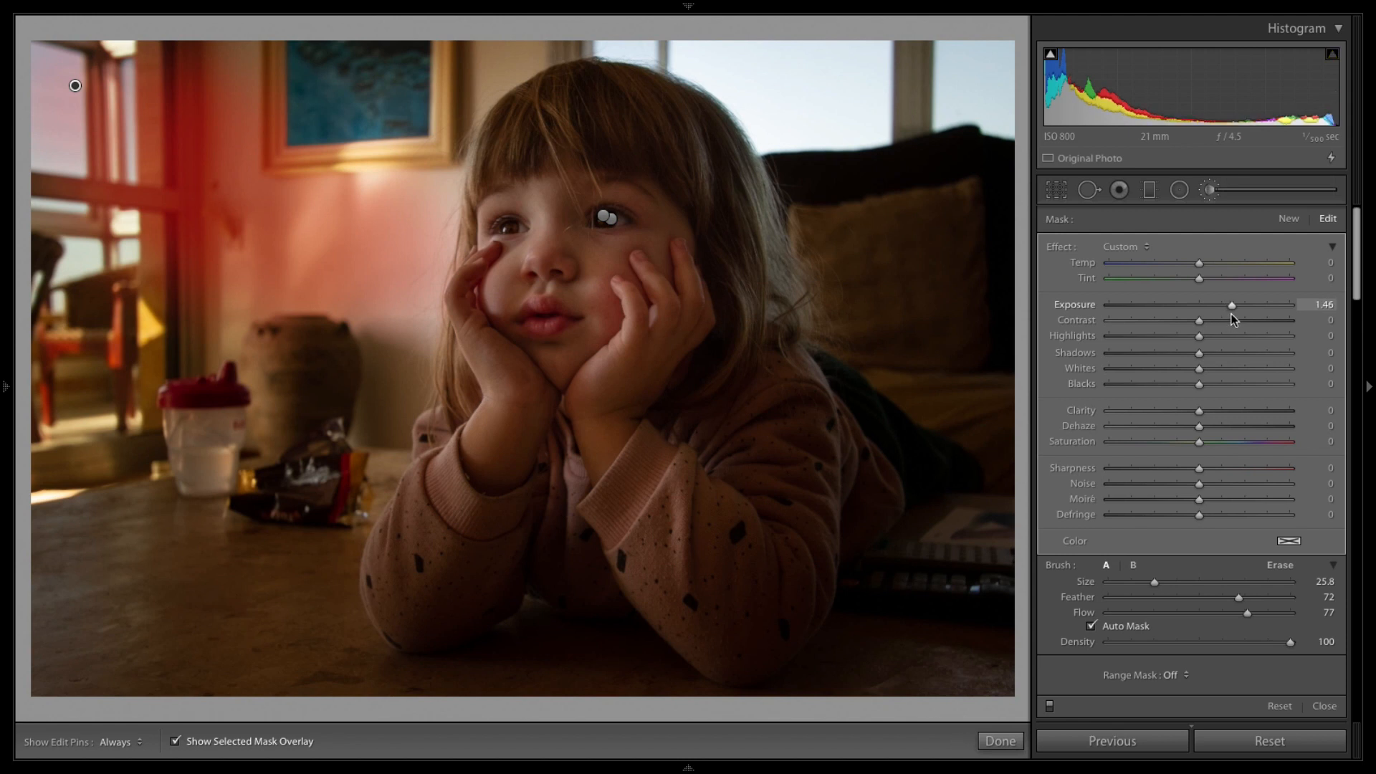
click(175, 742)
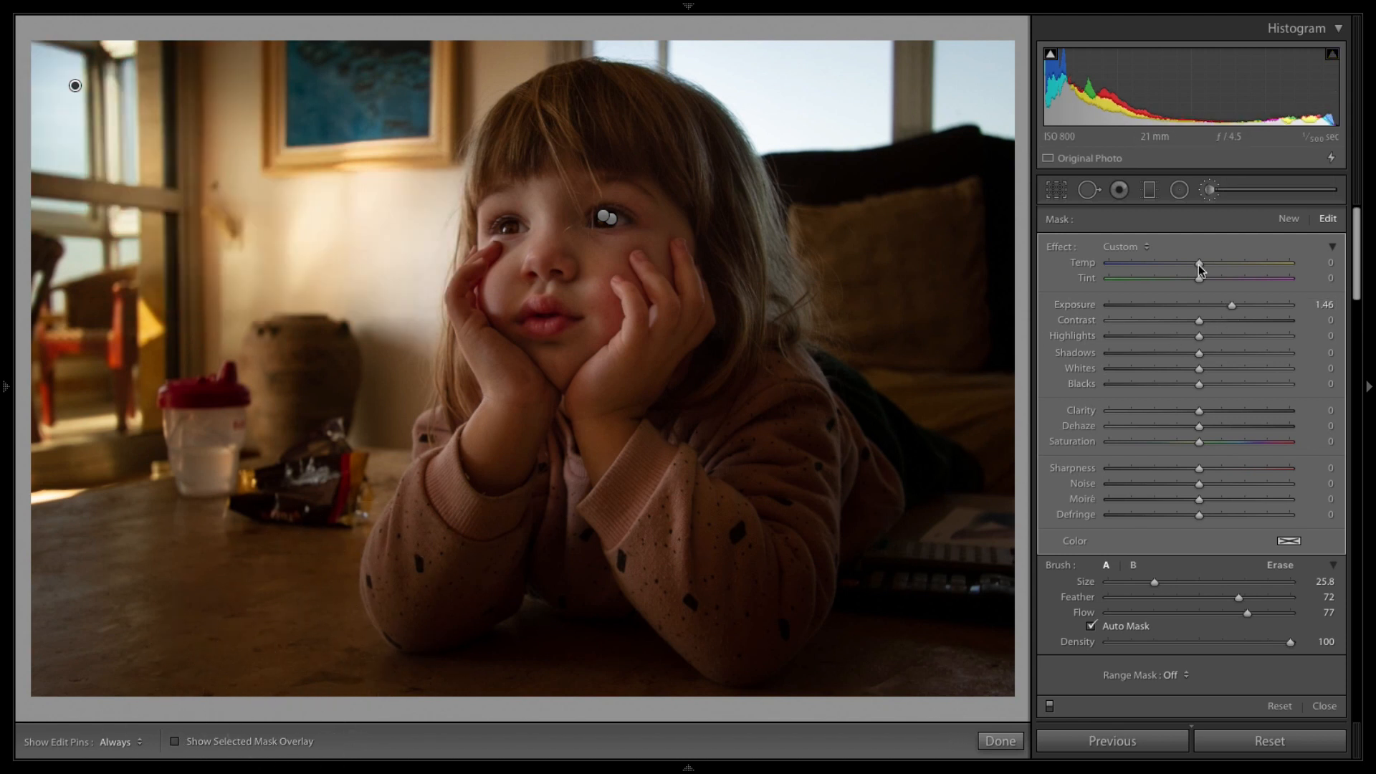
Set the wall brush mask's Exposure to 1.49, Highlights to 16, Shadows to 46 and Temp to 17
mouse_move(1234, 305)
mouse_down()
mouse_move(1299, 304)
mouse_move(1253, 308)
mouse_up()
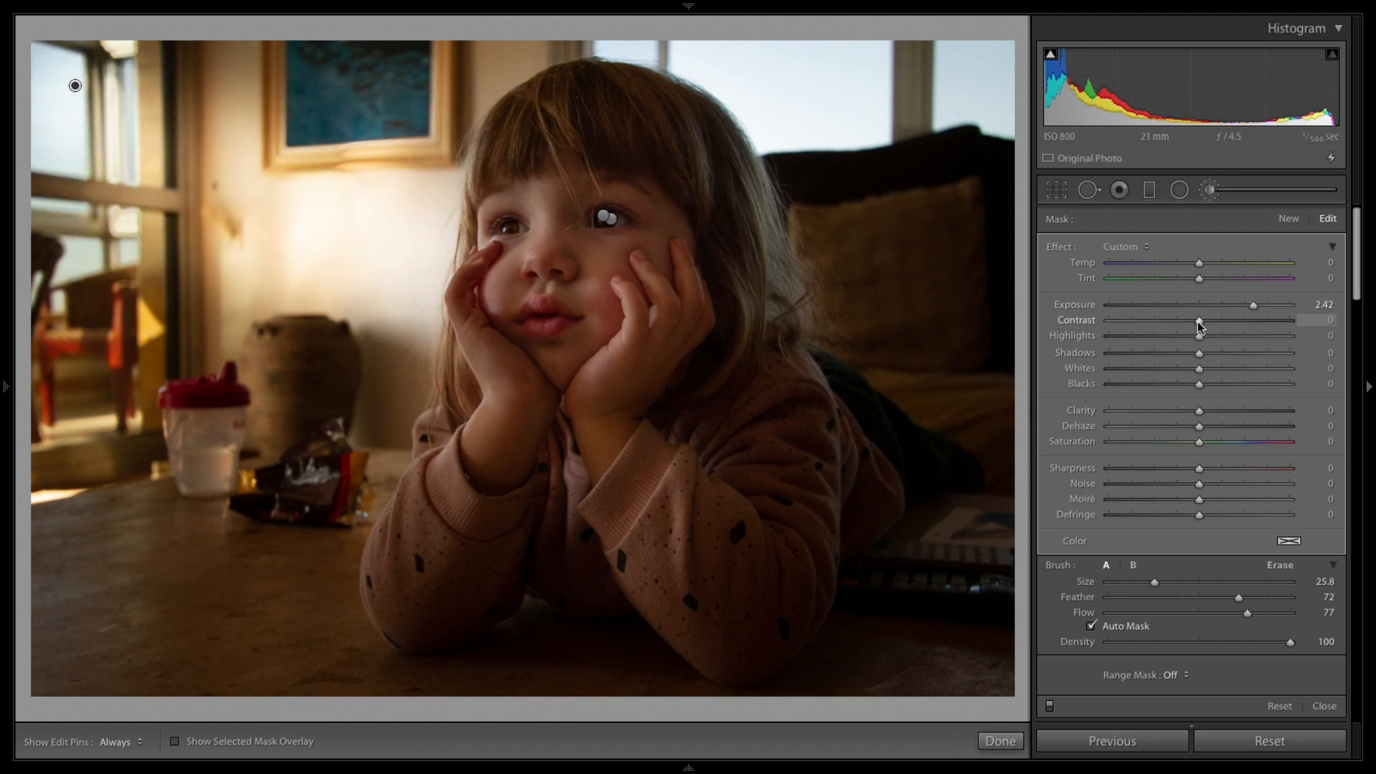
click(1263, 337)
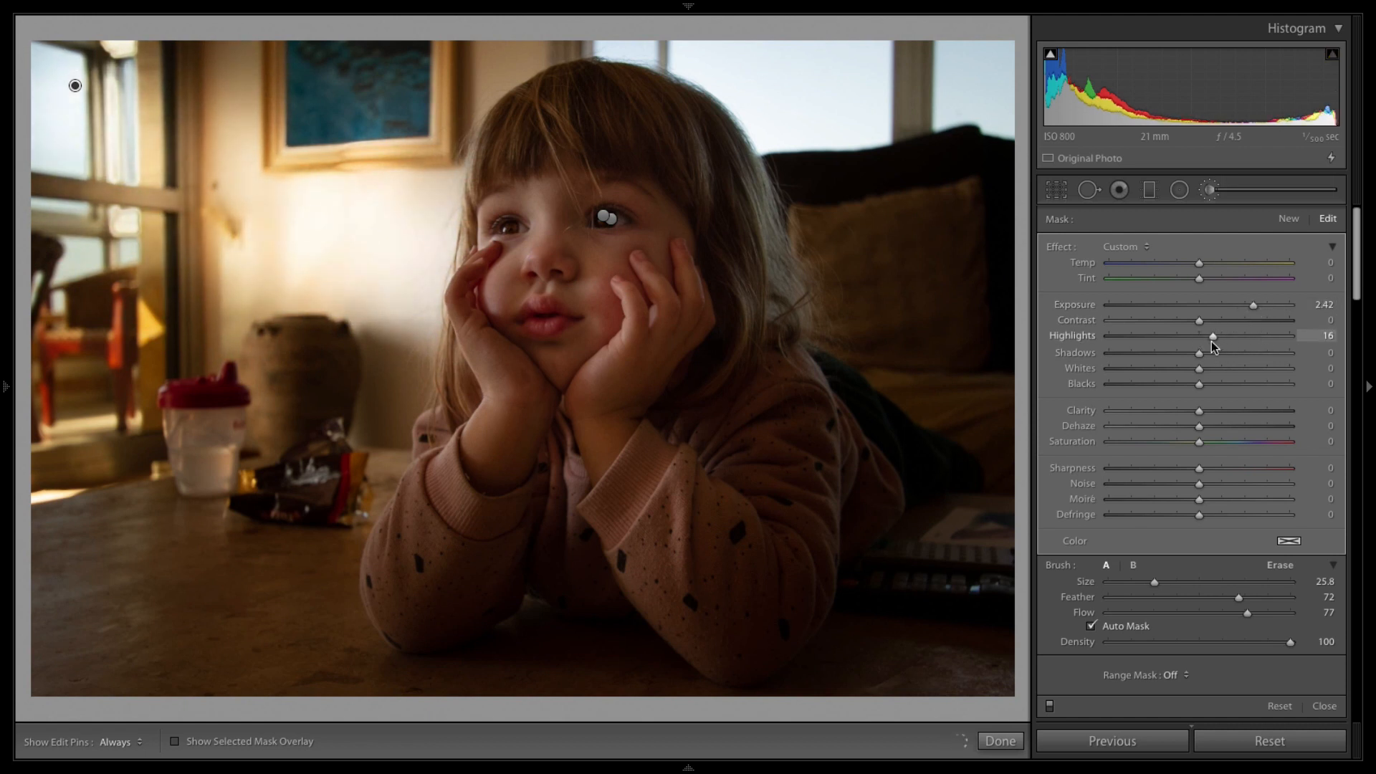
mouse_move(1156, 6)
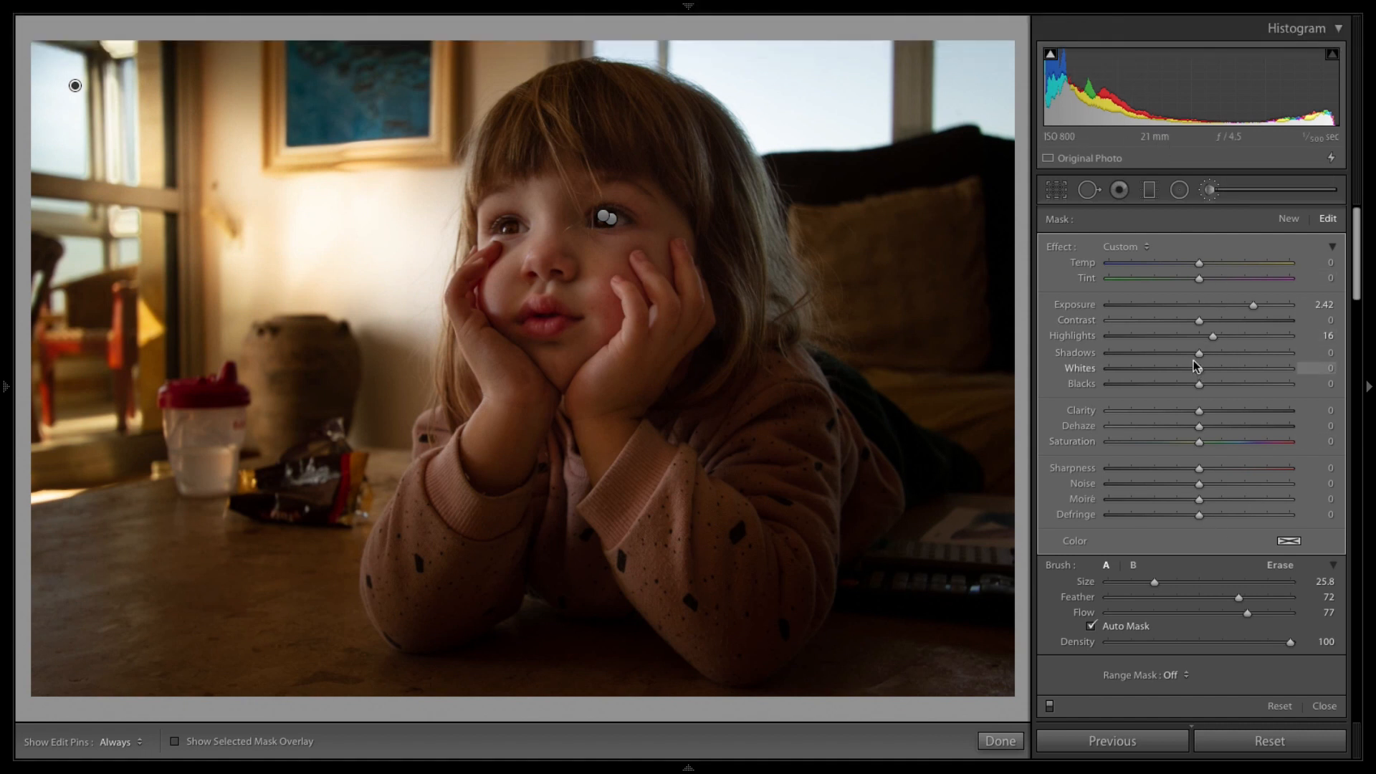
drag(1199, 353, 1241, 358)
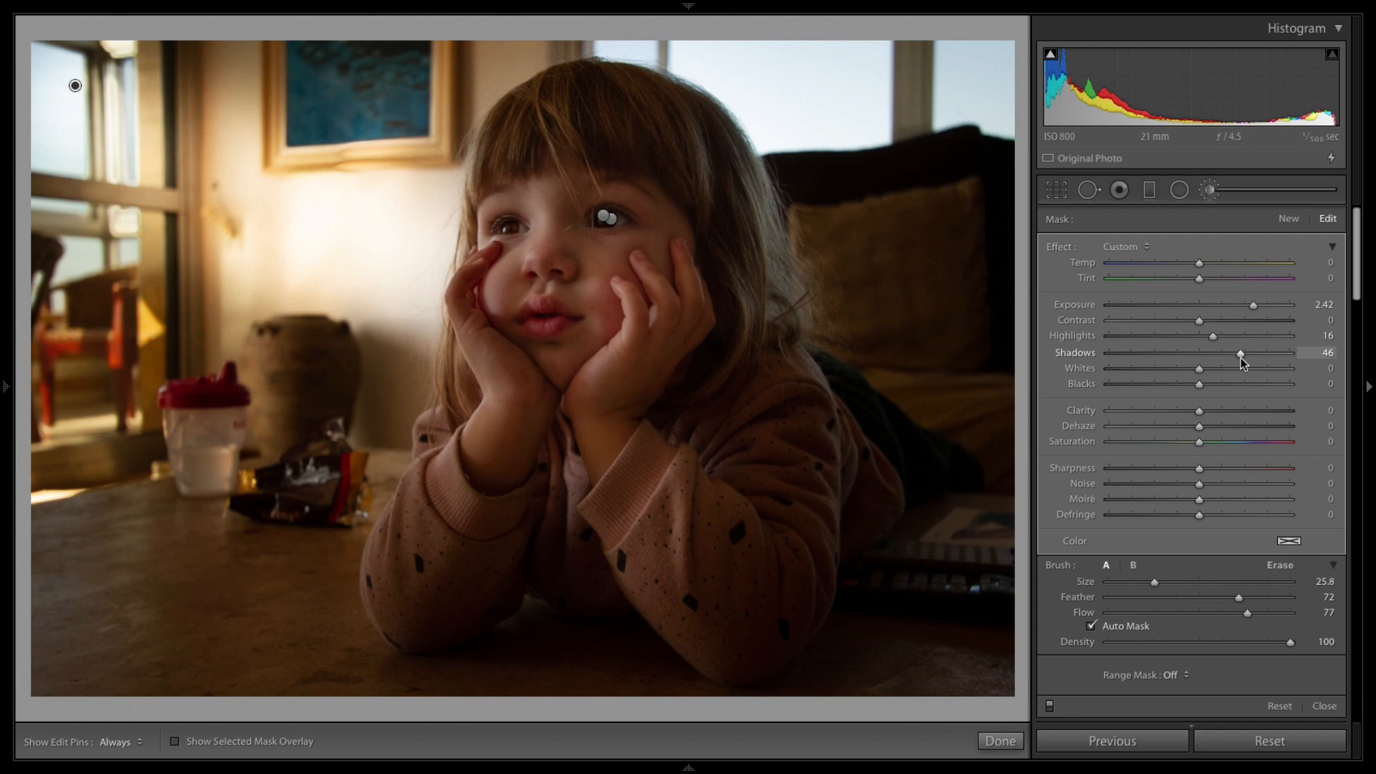
mouse_move(1252, 305)
mouse_down()
mouse_move(1214, 307)
mouse_move(1264, 308)
mouse_move(1207, 302)
mouse_move(1260, 300)
mouse_move(1233, 304)
mouse_up()
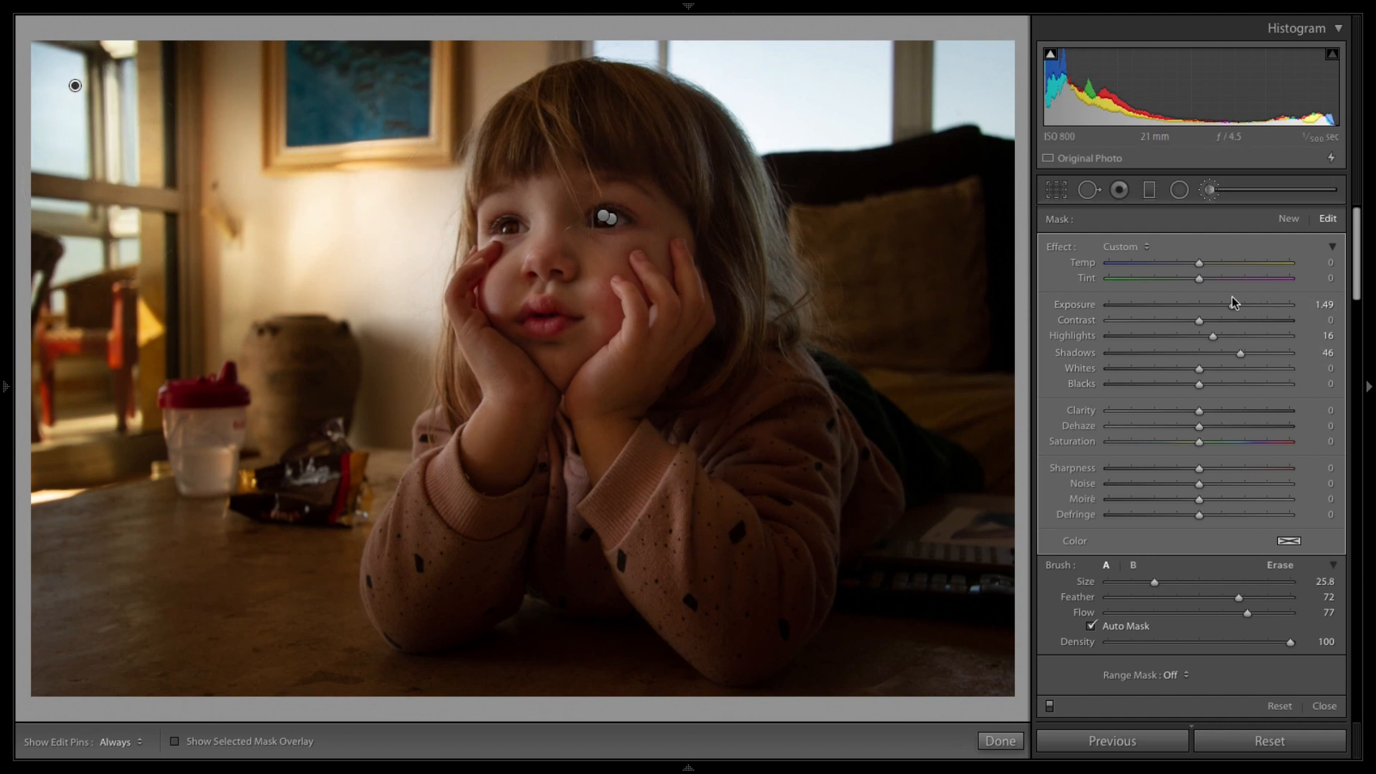
mouse_move(1198, 262)
mouse_down()
mouse_move(1374, 281)
mouse_move(1133, 287)
mouse_move(1262, 285)
mouse_move(1212, 277)
mouse_up()
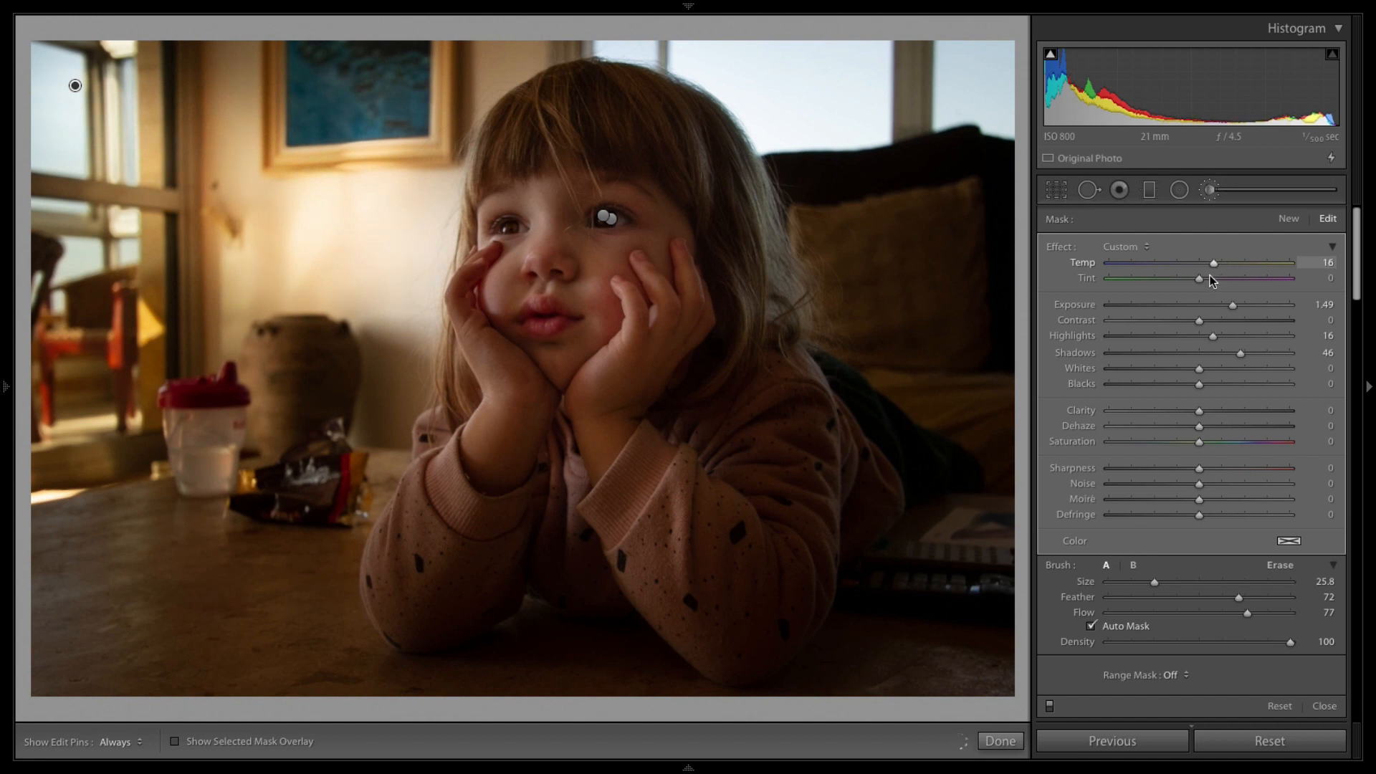
Try several color tints on the wall brush mask and return the tint saturation to 0
click(1289, 540)
mouse_move(1137, 585)
mouse_down()
mouse_move(897, 576)
mouse_move(998, 584)
mouse_move(947, 580)
mouse_up()
drag(937, 579, 1162, 580)
drag(980, 586, 928, 628)
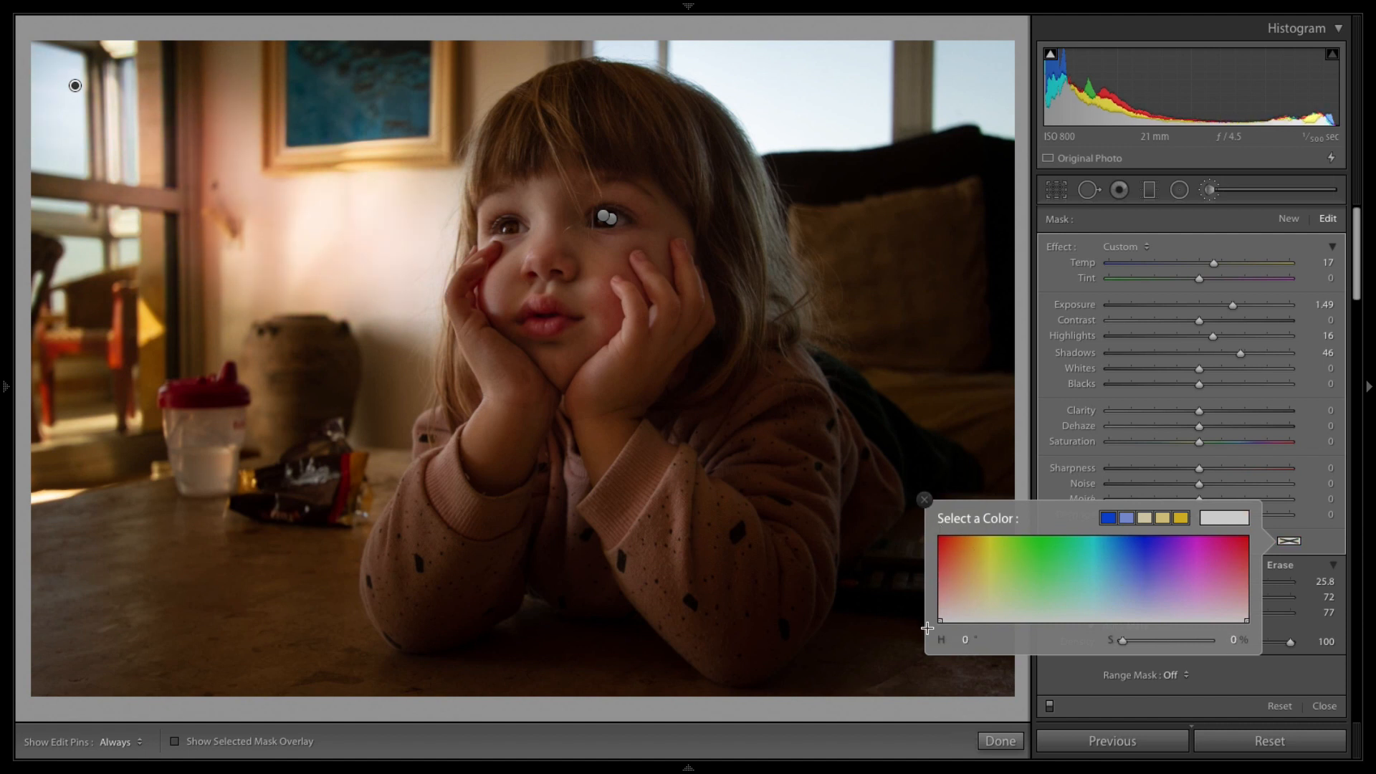
click(924, 500)
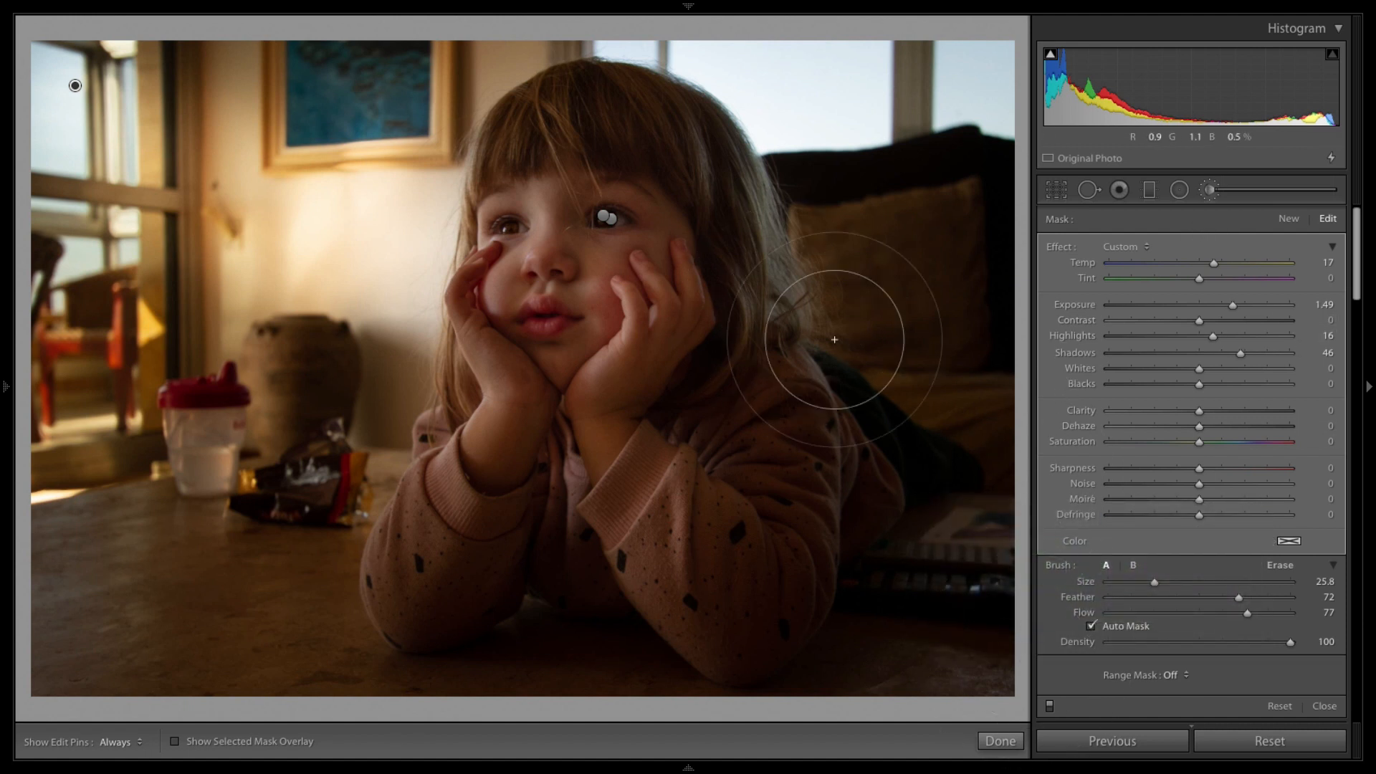
Finish brush editing and compare the whole photo before and after the edits
key(backslash)
key(backslash)
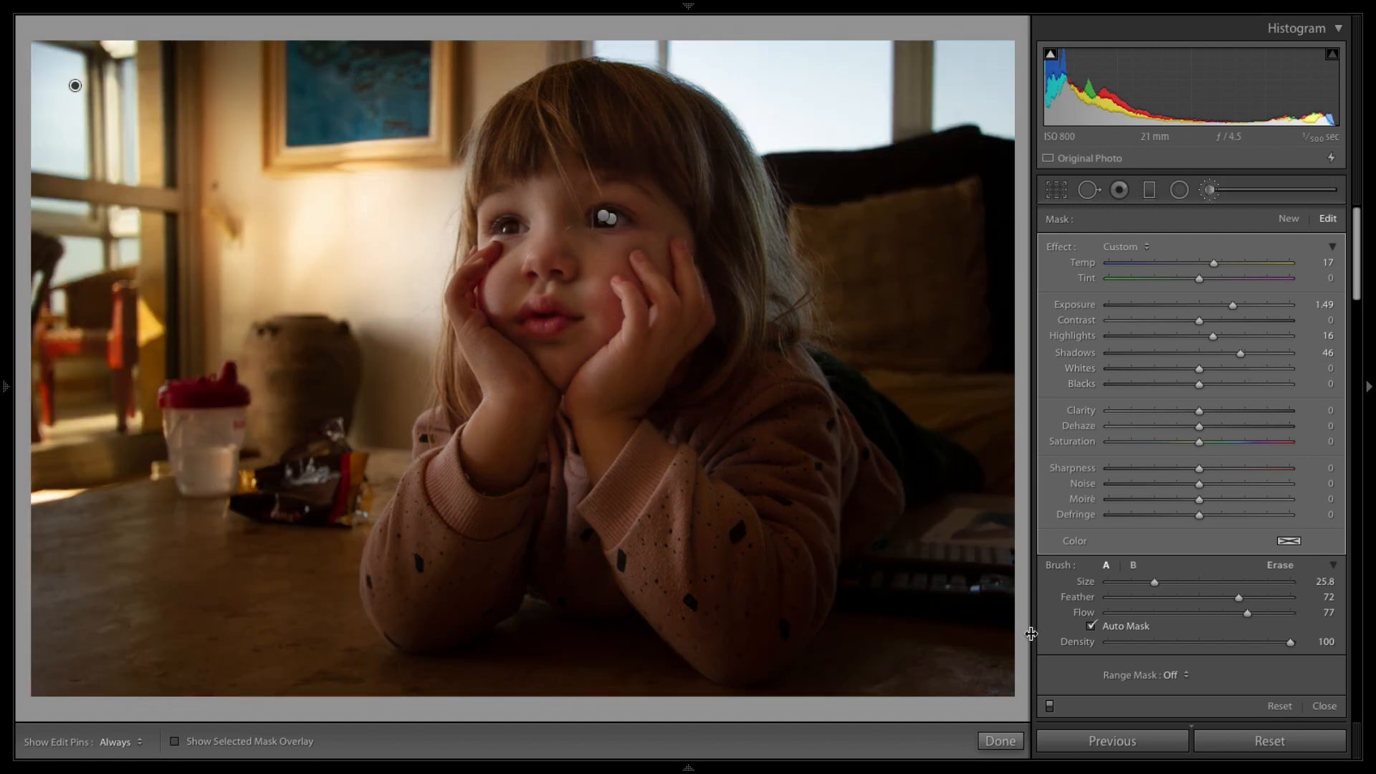
click(1000, 741)
key(backslash)
key(backslash)
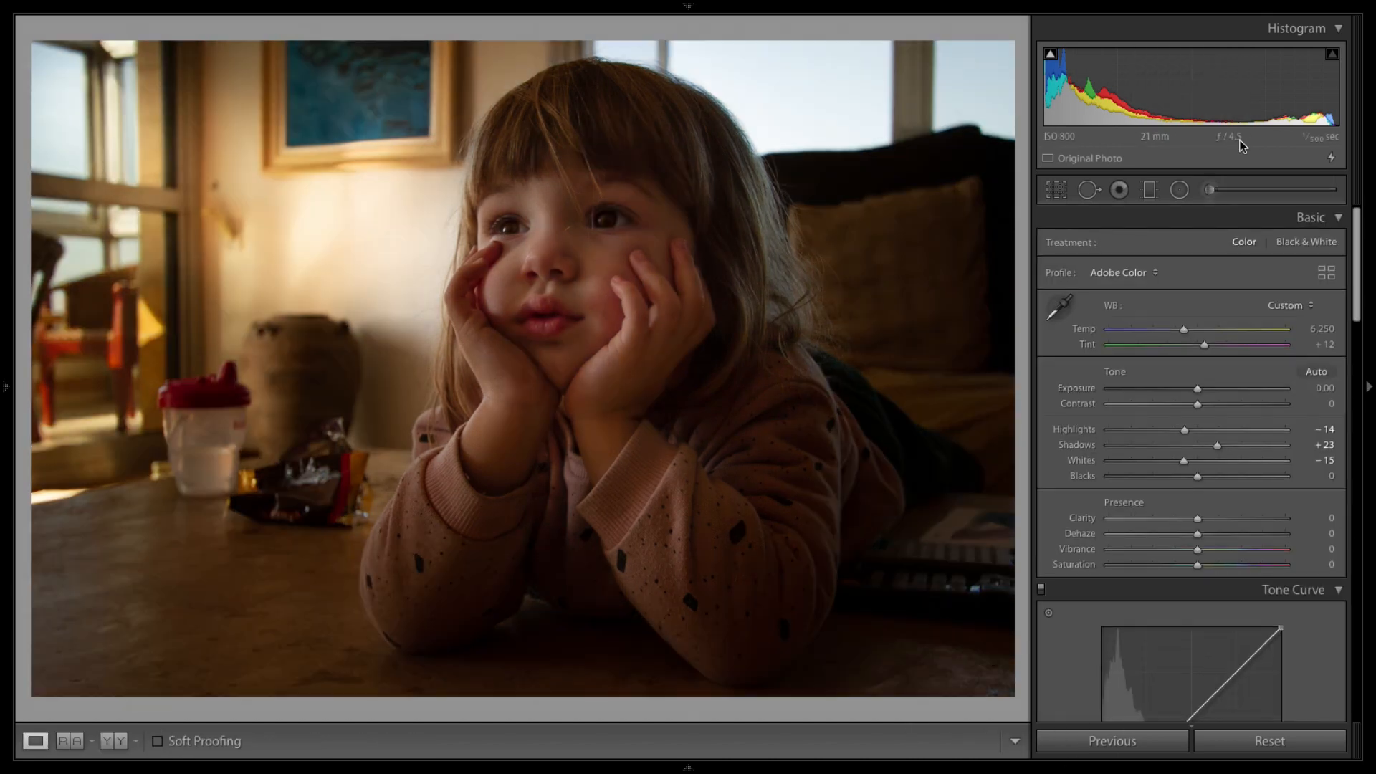
key(backslash)
key(backslash)
key(backslash)
key(backslash)
Add a diagonal graduated filter over the photo's lower-right area and reposition it using the mask overlay
key(m)
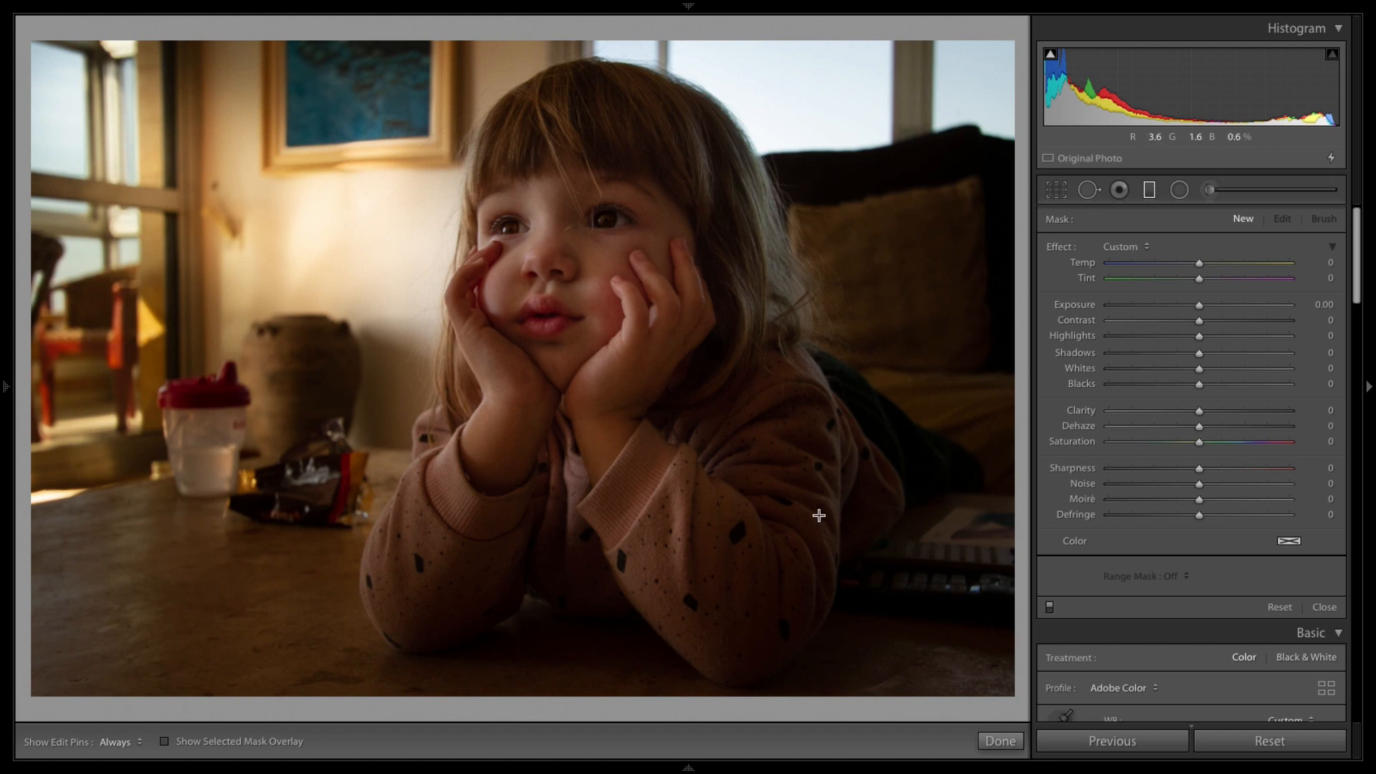
drag(860, 512, 584, 391)
key(o)
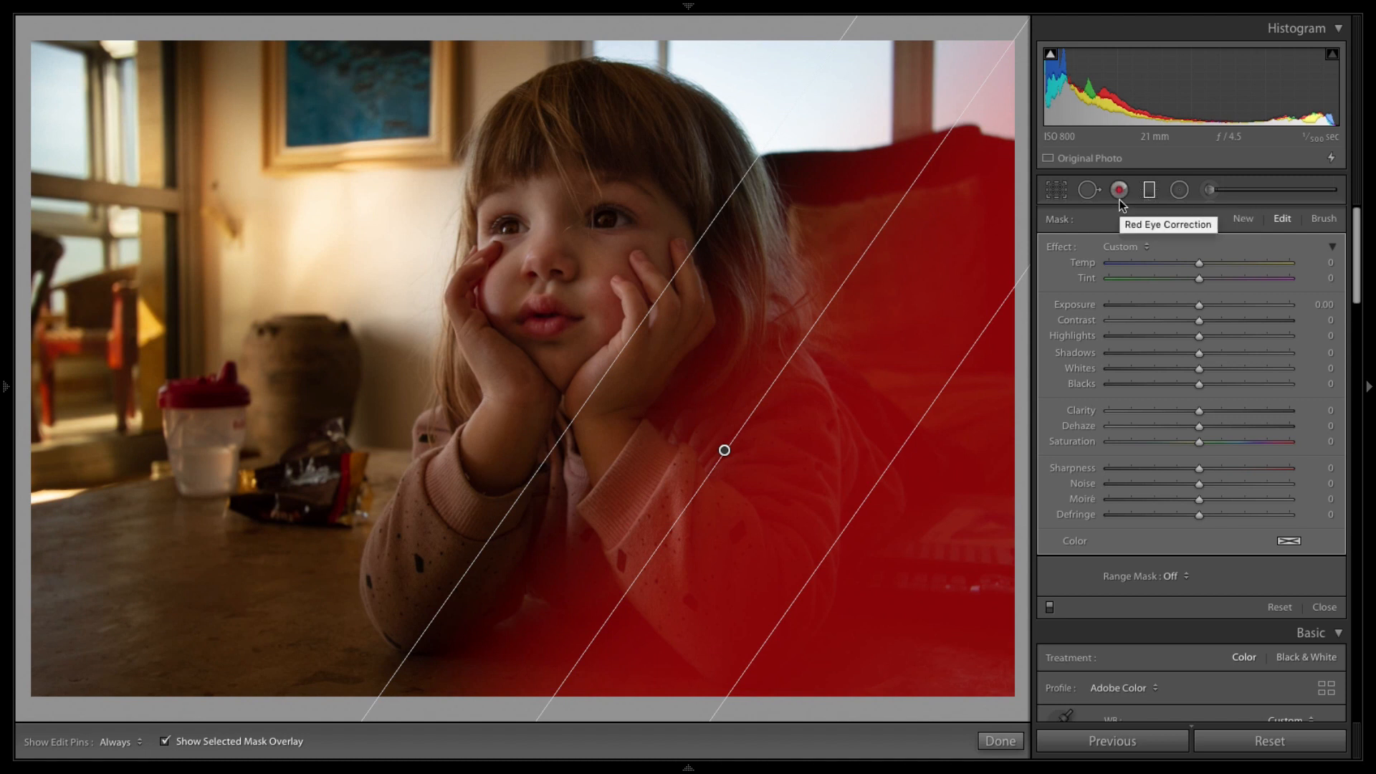
drag(725, 449, 706, 512)
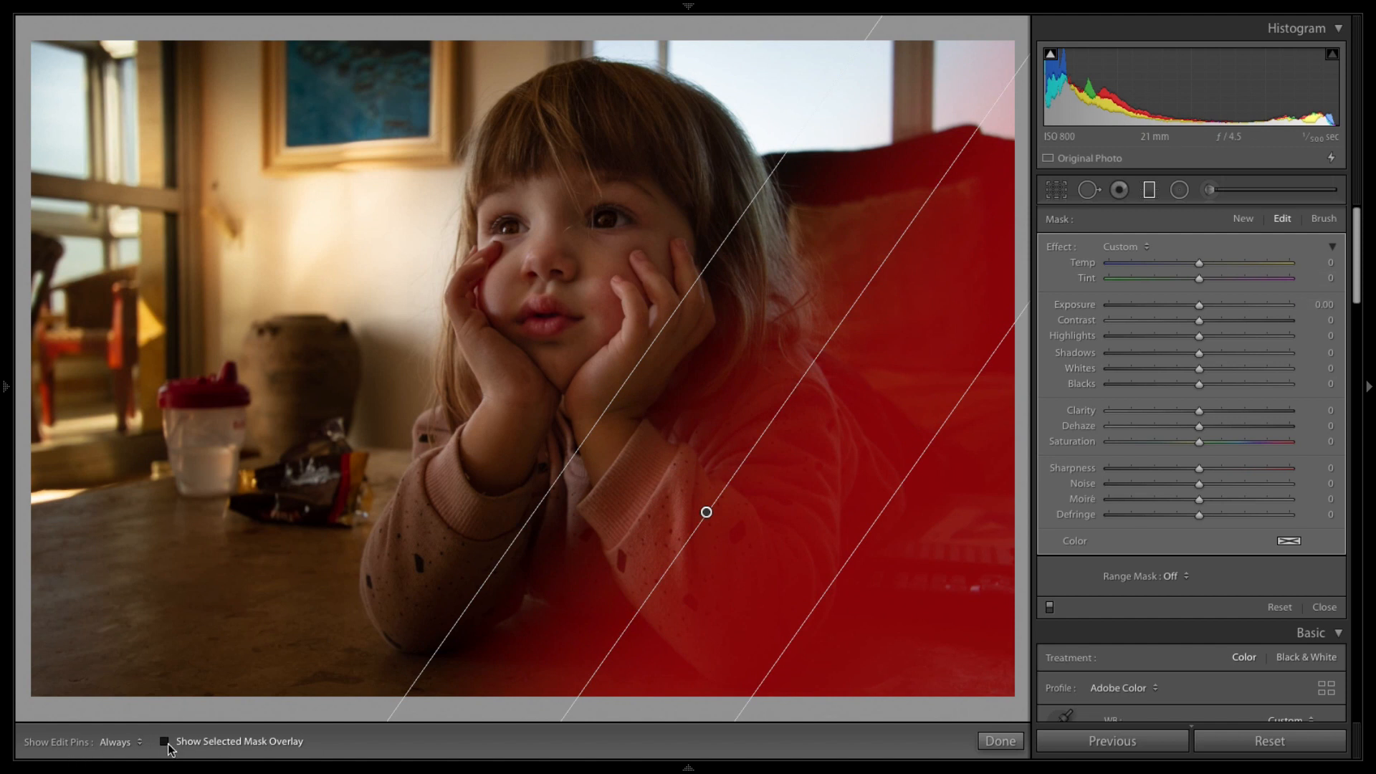
click(164, 741)
Set the graduated filter's Exposure to −0.05, Highlights to 67, Shadows to −30 and Whites to 20
drag(1200, 305, 1187, 307)
drag(1199, 354, 1262, 337)
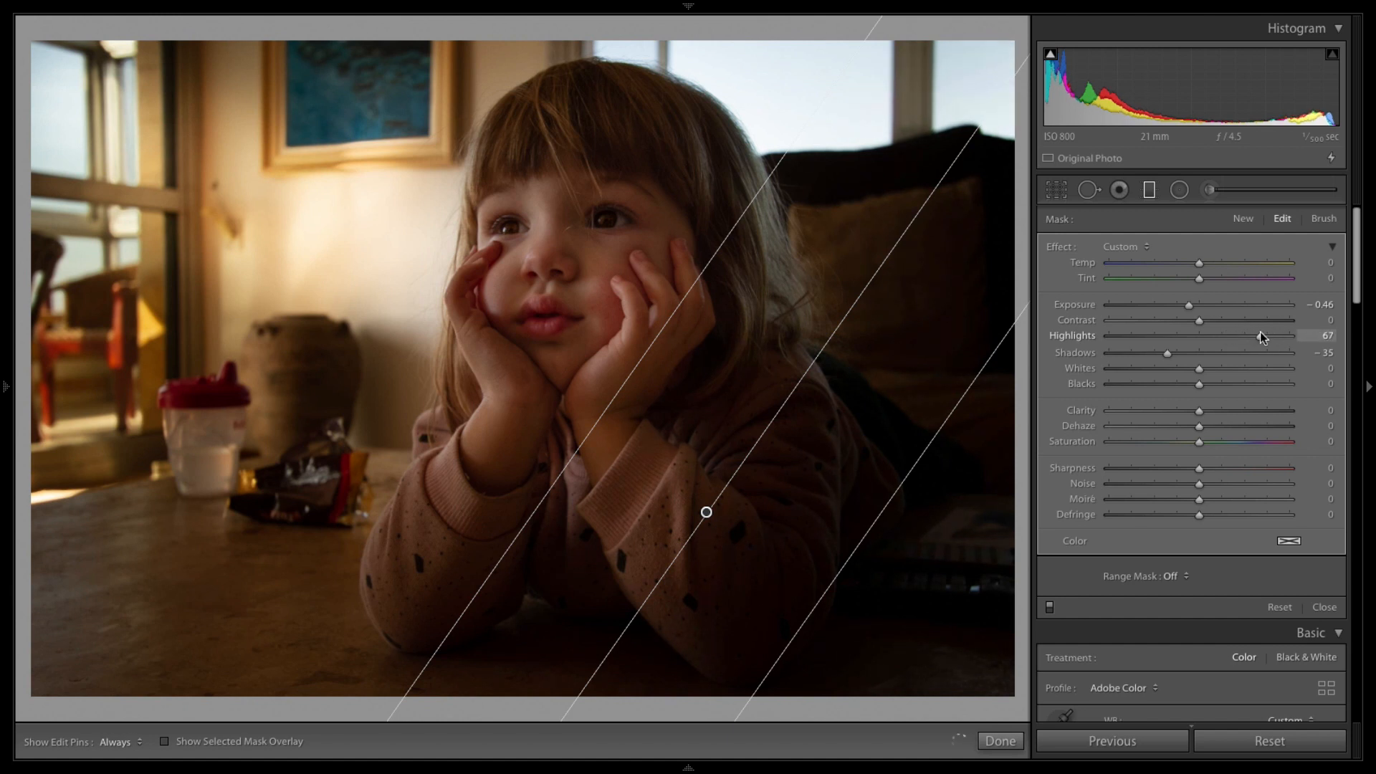
drag(1189, 305, 1201, 307)
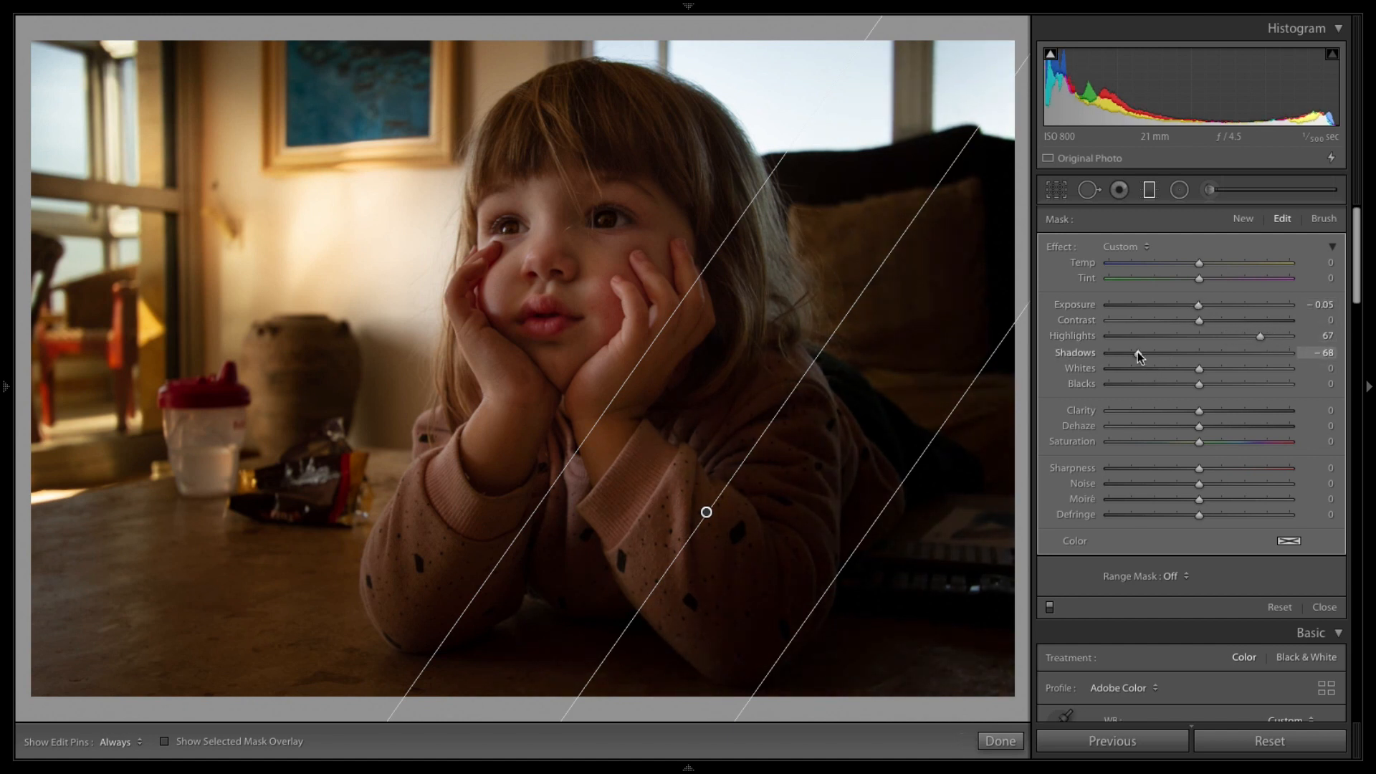
drag(1140, 355, 1174, 356)
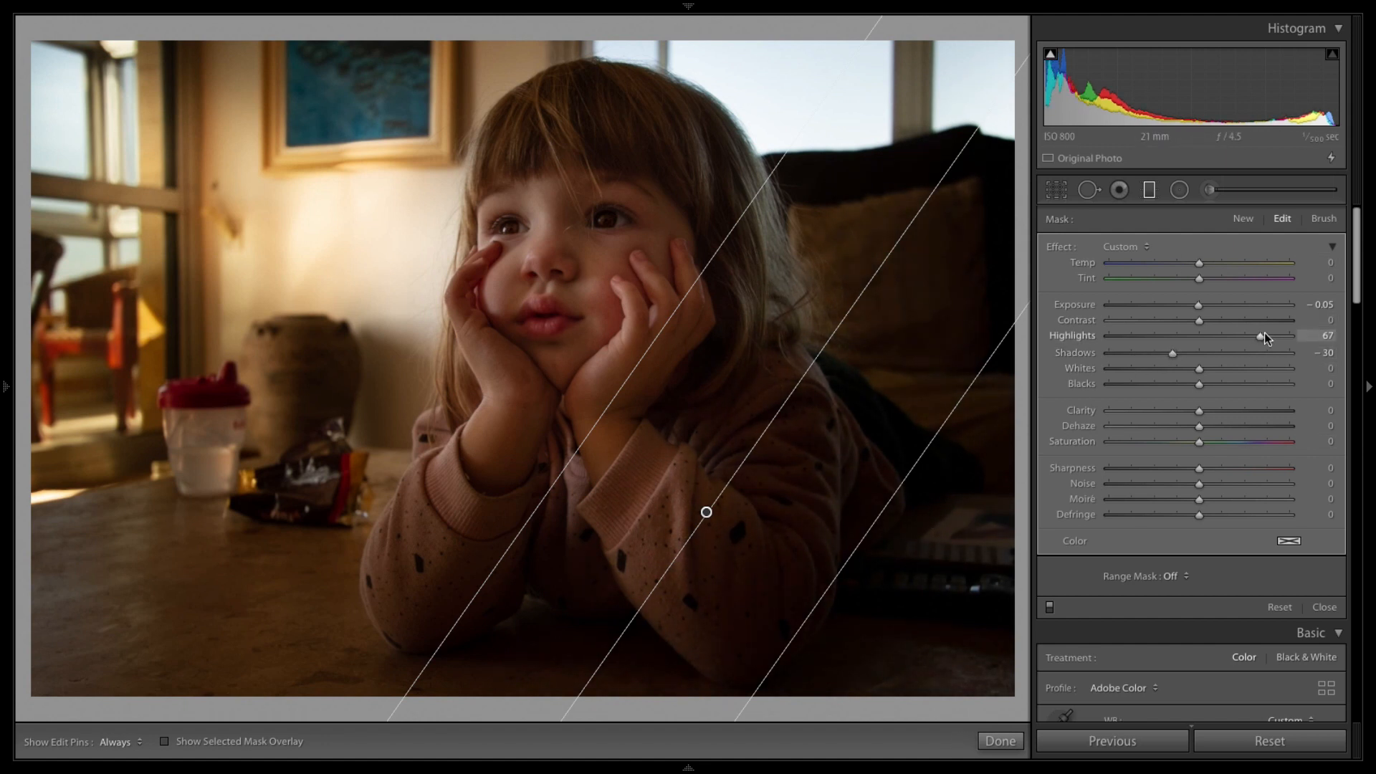
mouse_move(1207, 371)
mouse_down()
mouse_move(1260, 371)
mouse_move(1220, 367)
mouse_up()
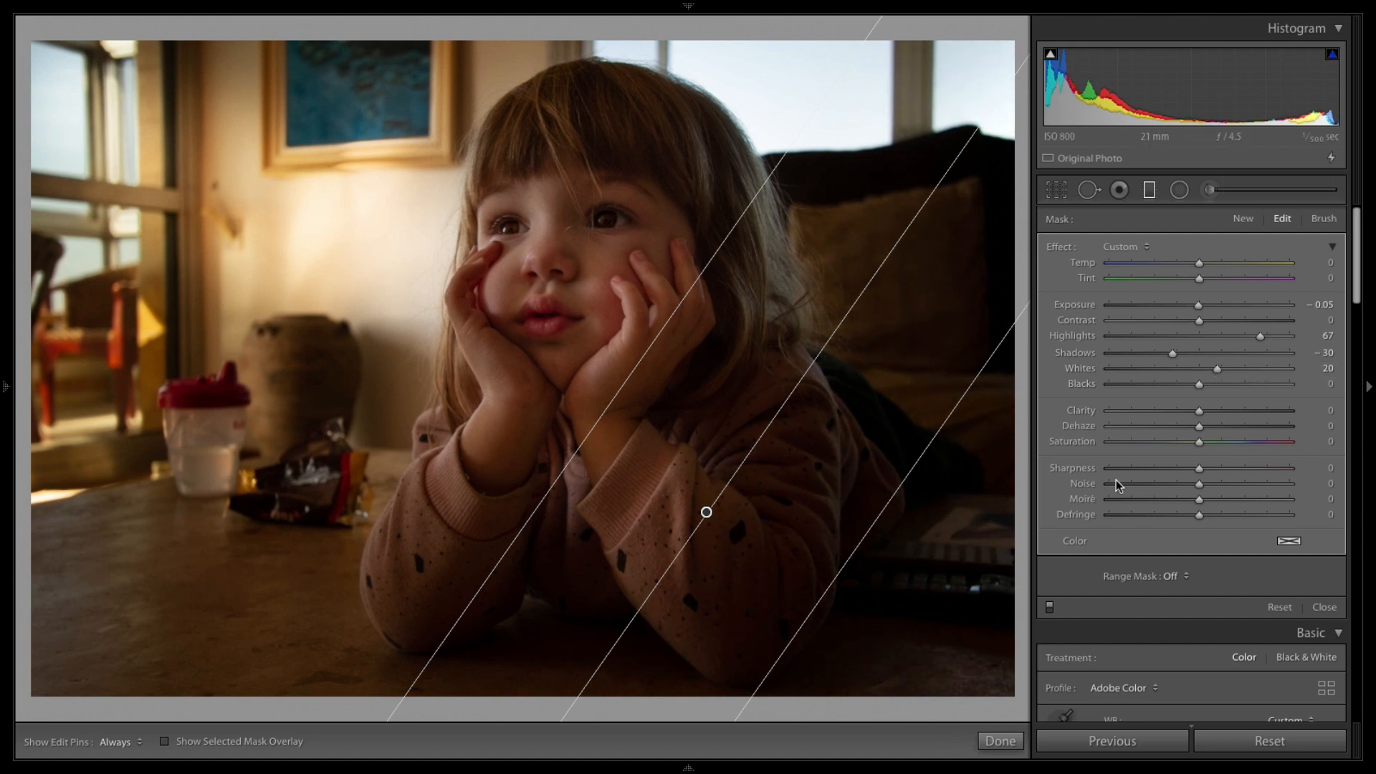
Compare the photo with and without the graduated filter's effect and finish editing the filter
click(1050, 607)
click(1049, 608)
click(1001, 741)
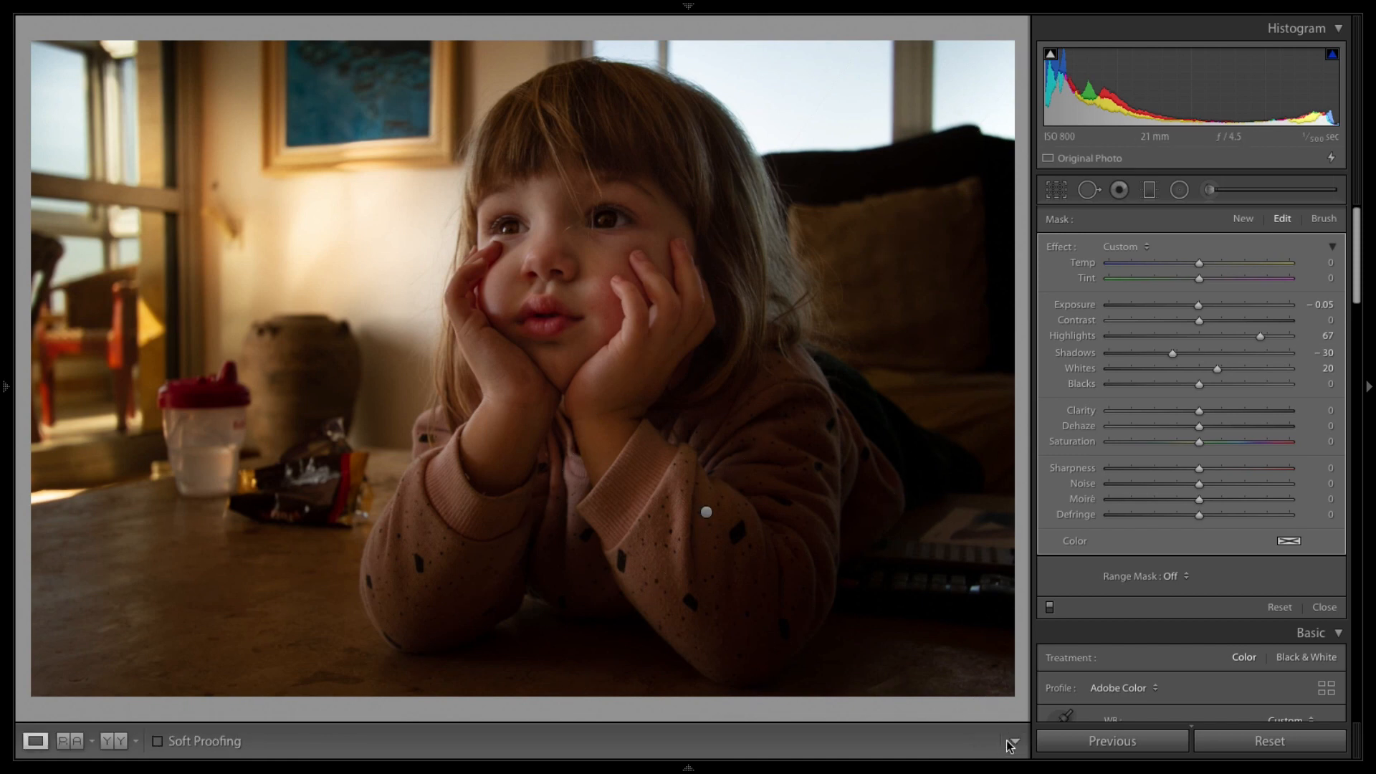
Compare the whole photo several times with its unedited version
key(backslash)
key(backslash)
key(backslash)
key(backslash)
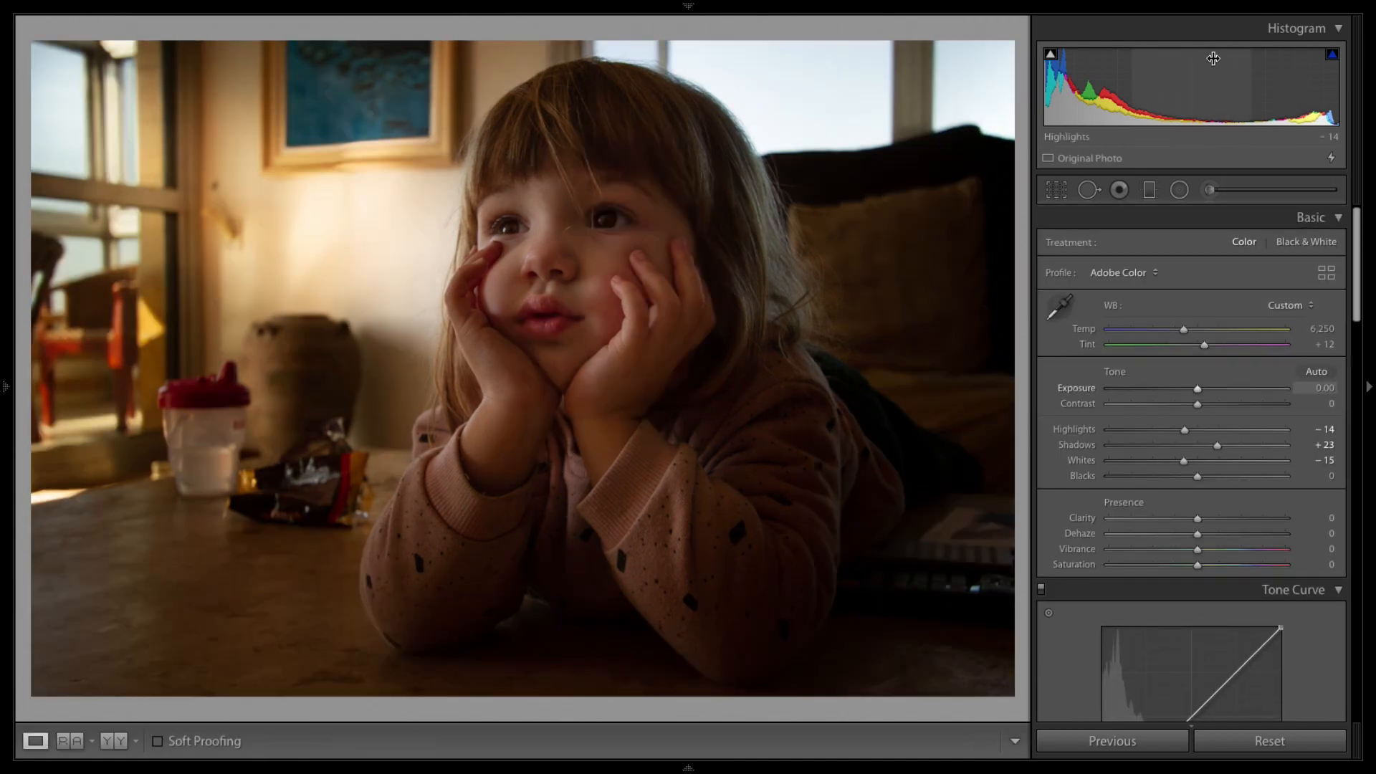
key(backslash)
key(backslash)
key(backslash)
key(backslash)
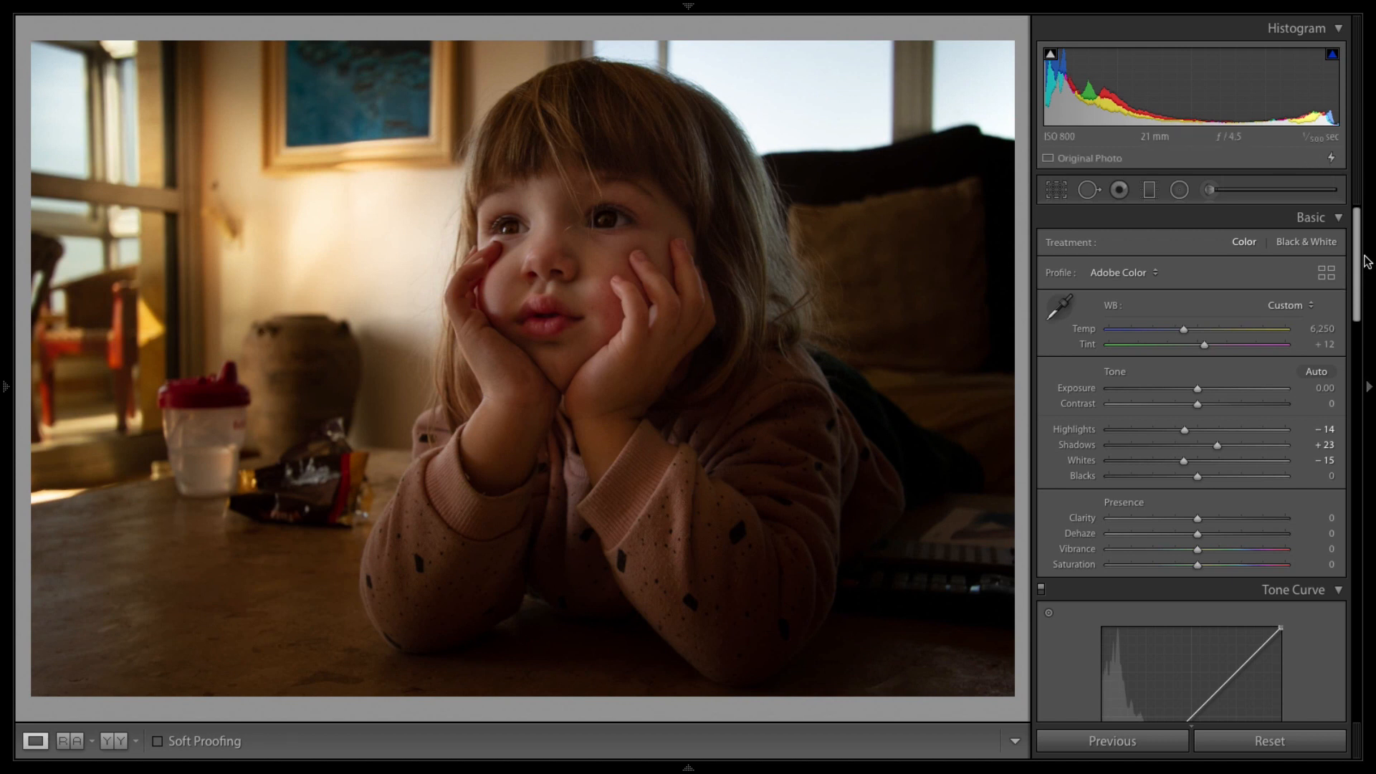
Set Luminance noise reduction to 42 while viewing the girl's eyes and nose in close-up
drag(1358, 261, 1351, 482)
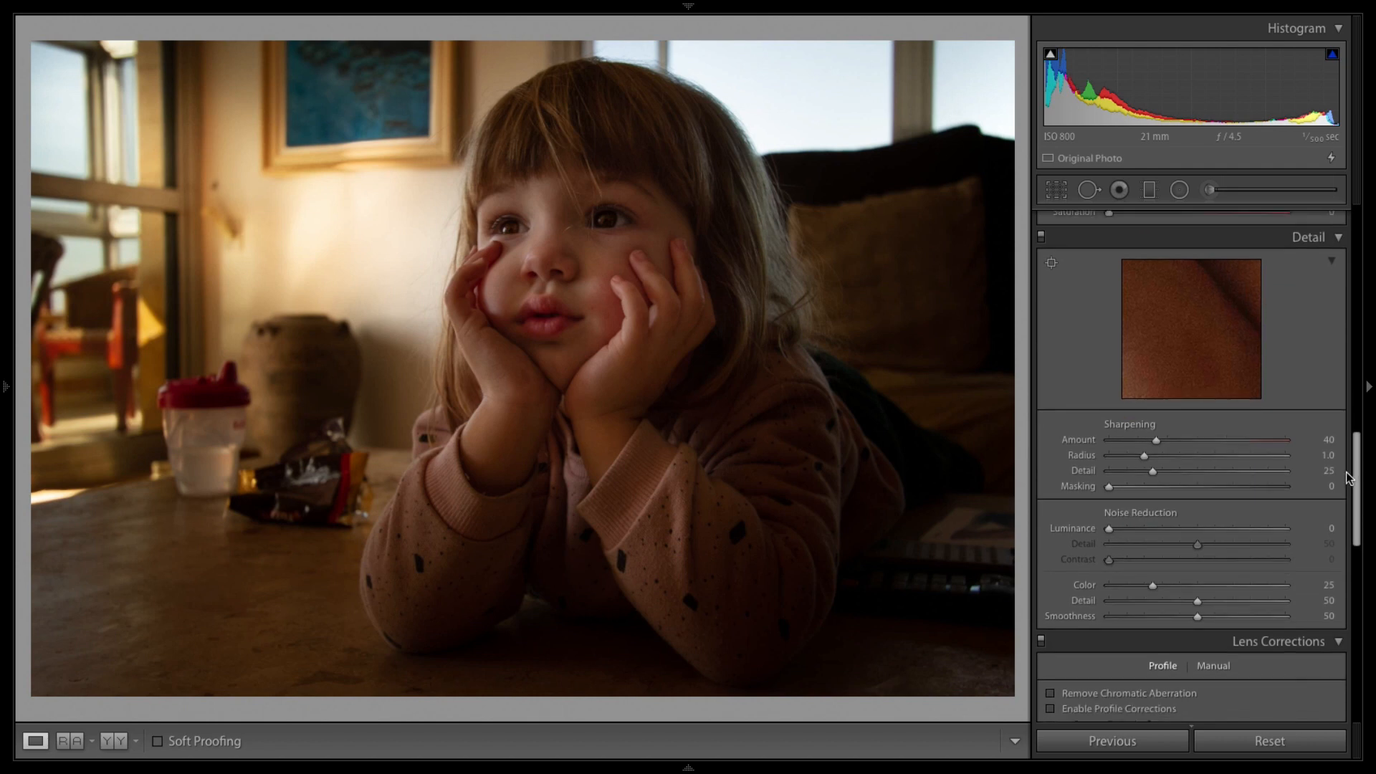
click(529, 249)
drag(547, 216, 561, 394)
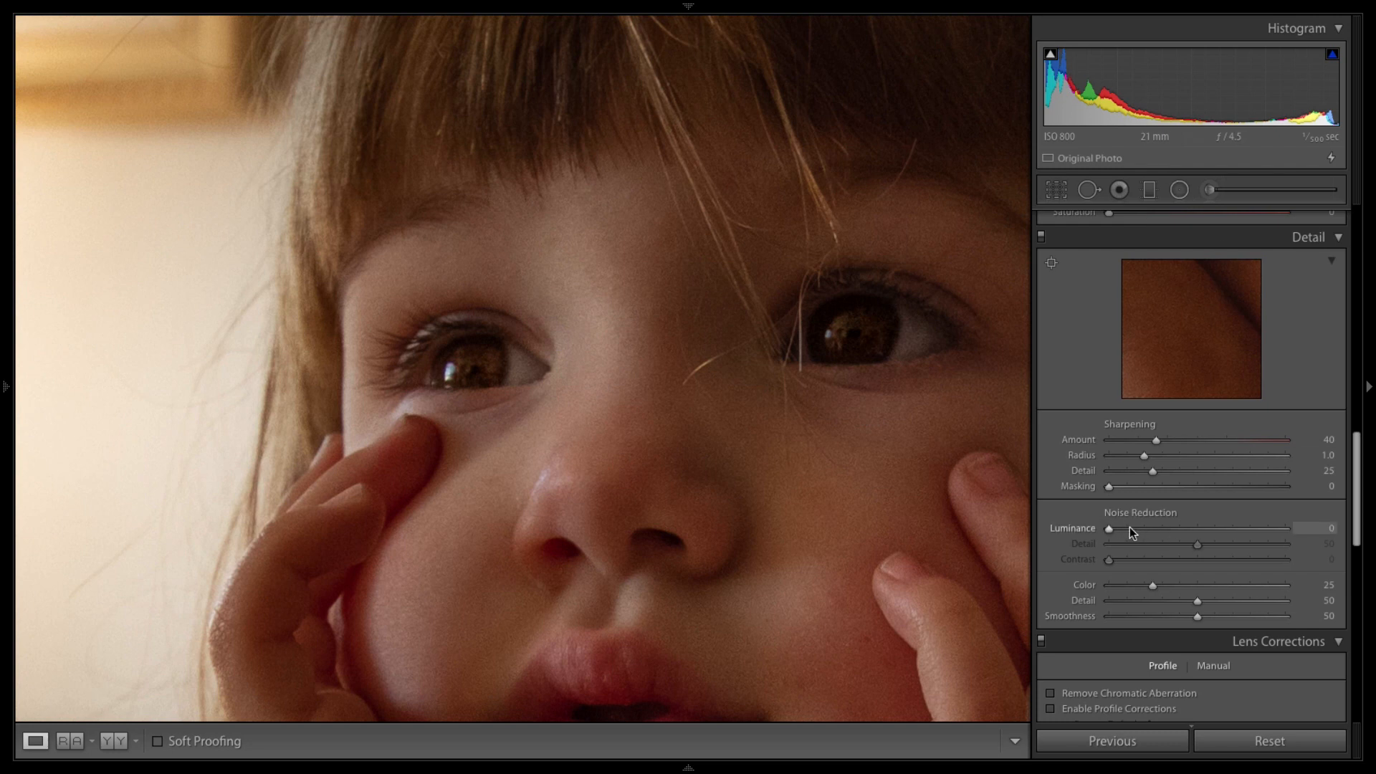
drag(1133, 530, 1147, 532)
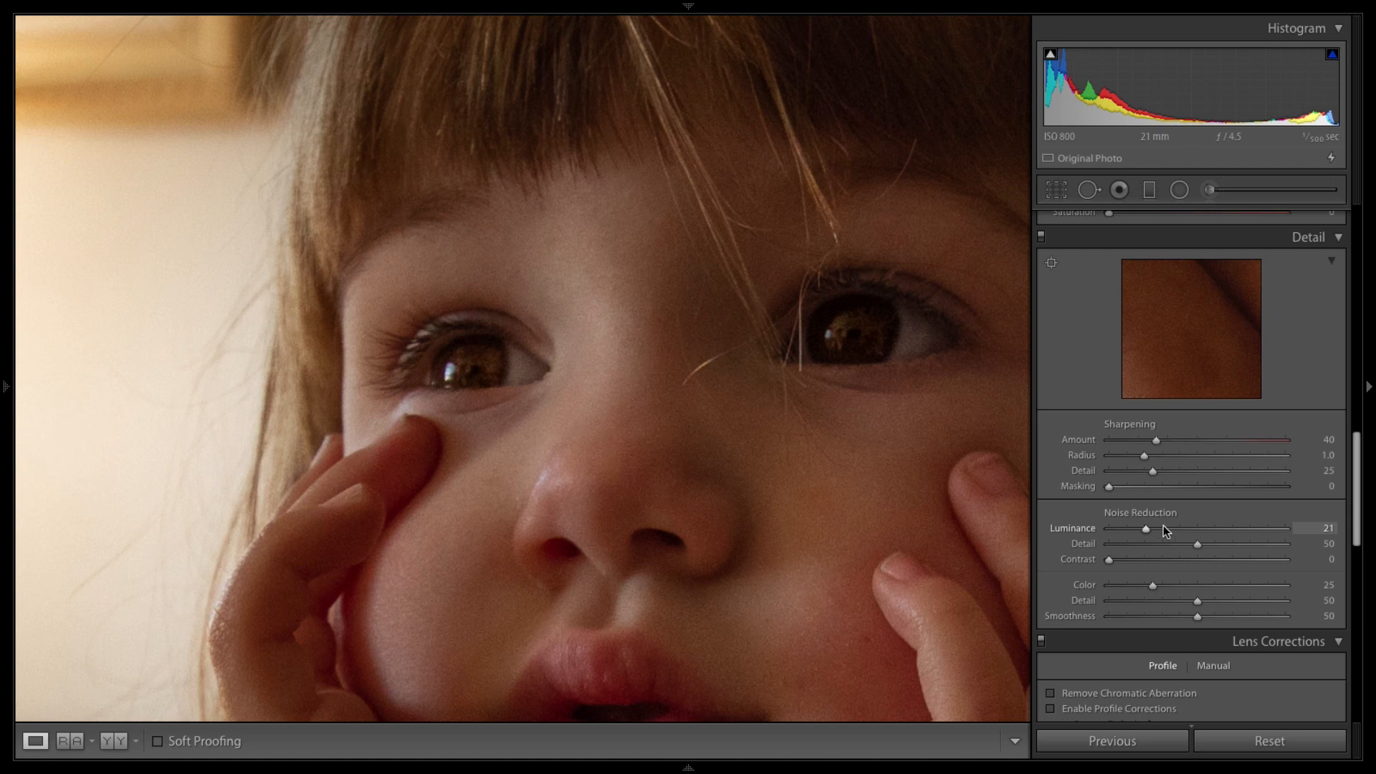
drag(1182, 530, 1183, 530)
Compare the close-up of the face before and after the edits and return to the full photo view
click(1044, 641)
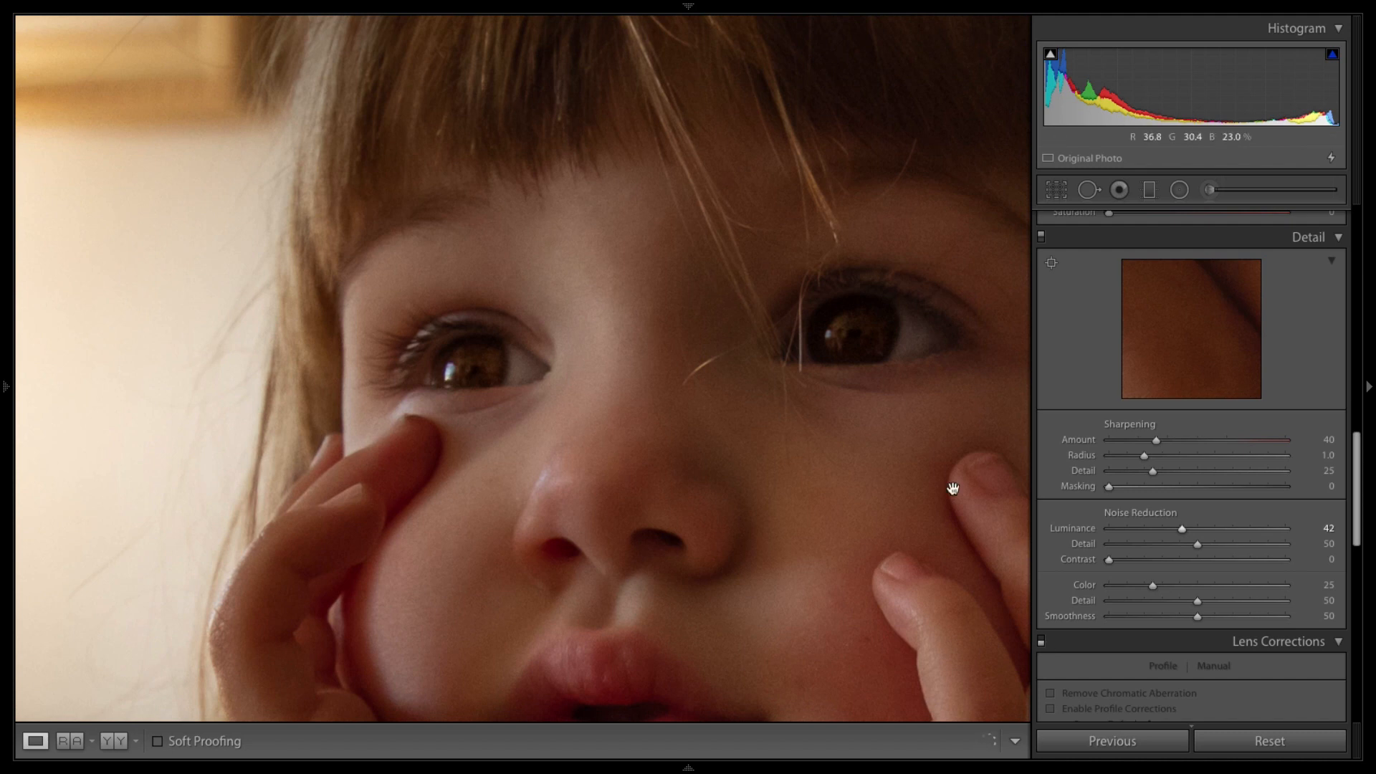
click(1041, 642)
click(1041, 642)
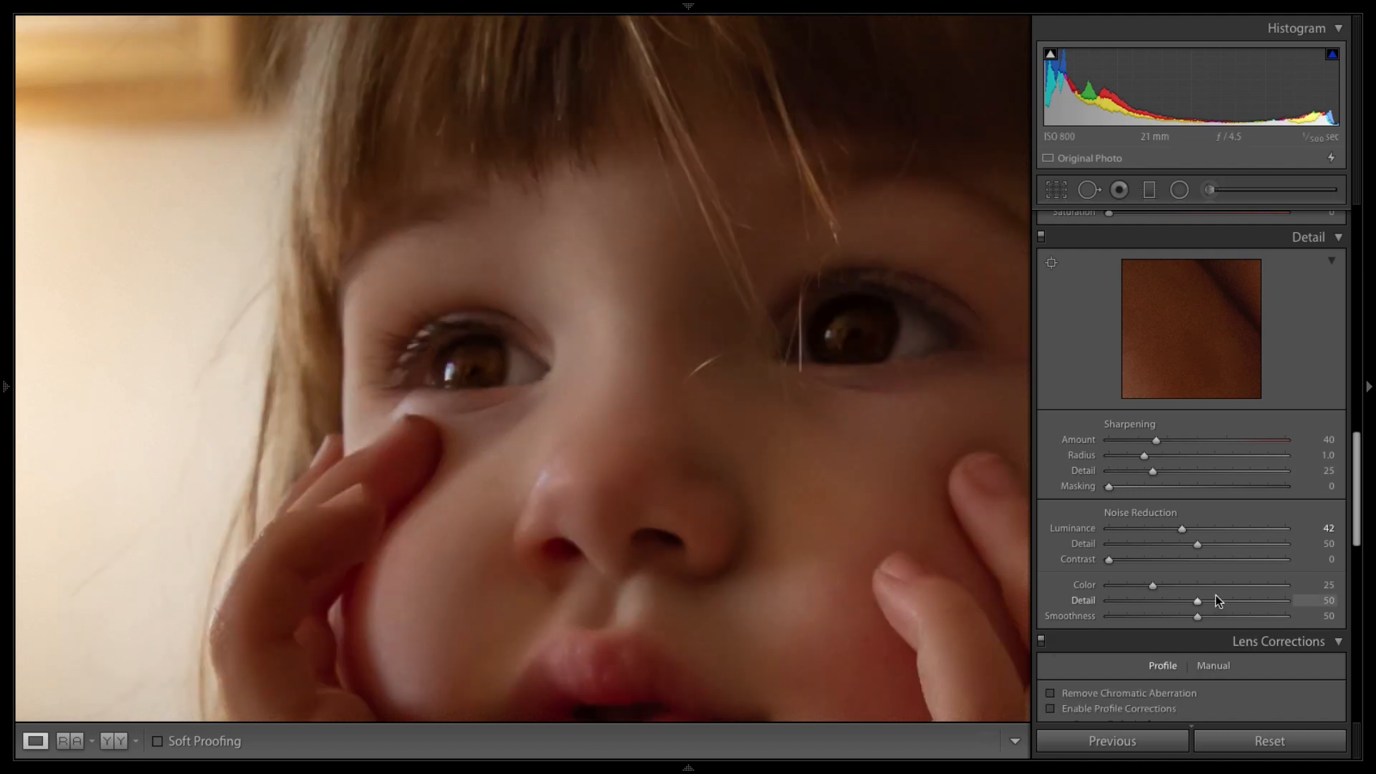
key(backslash)
key(backslash)
key(backslash)
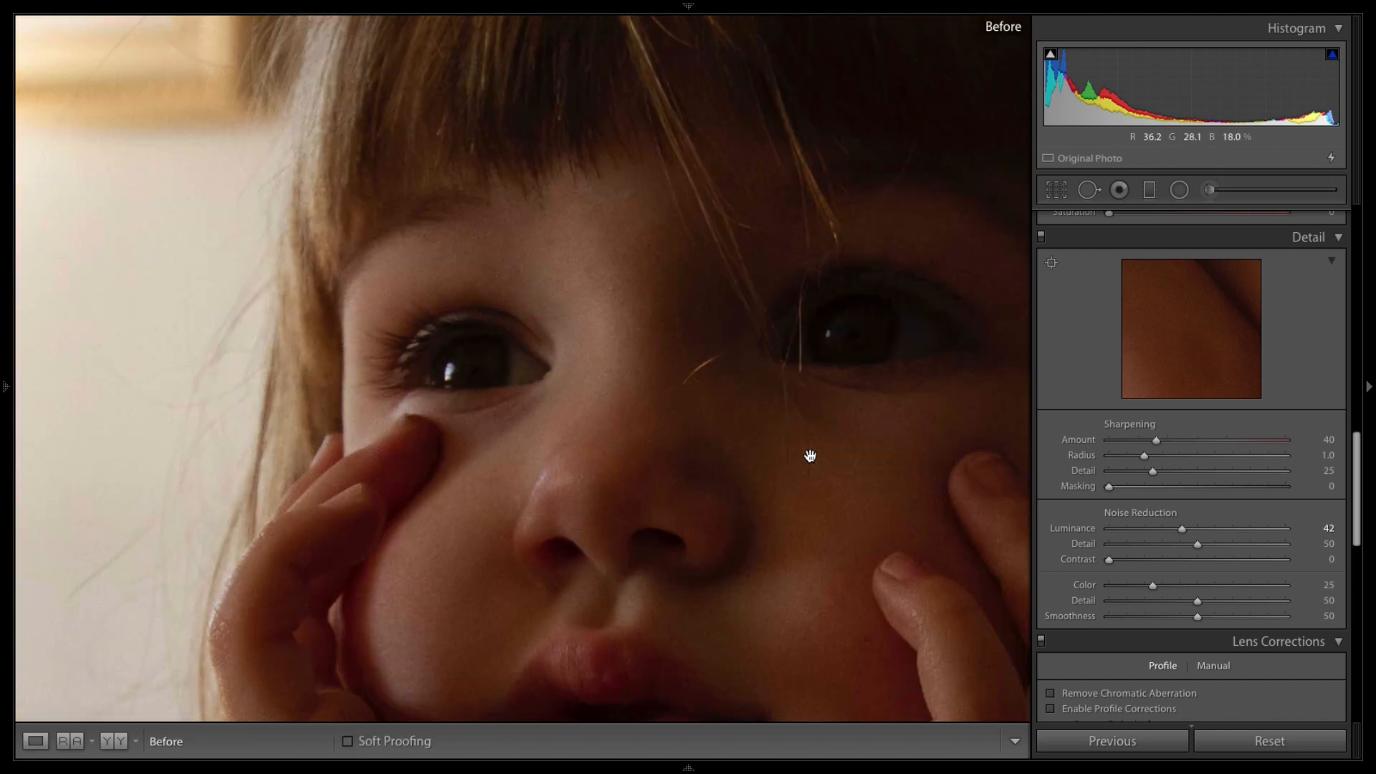
key(backslash)
key(backslash)
key(backslash)
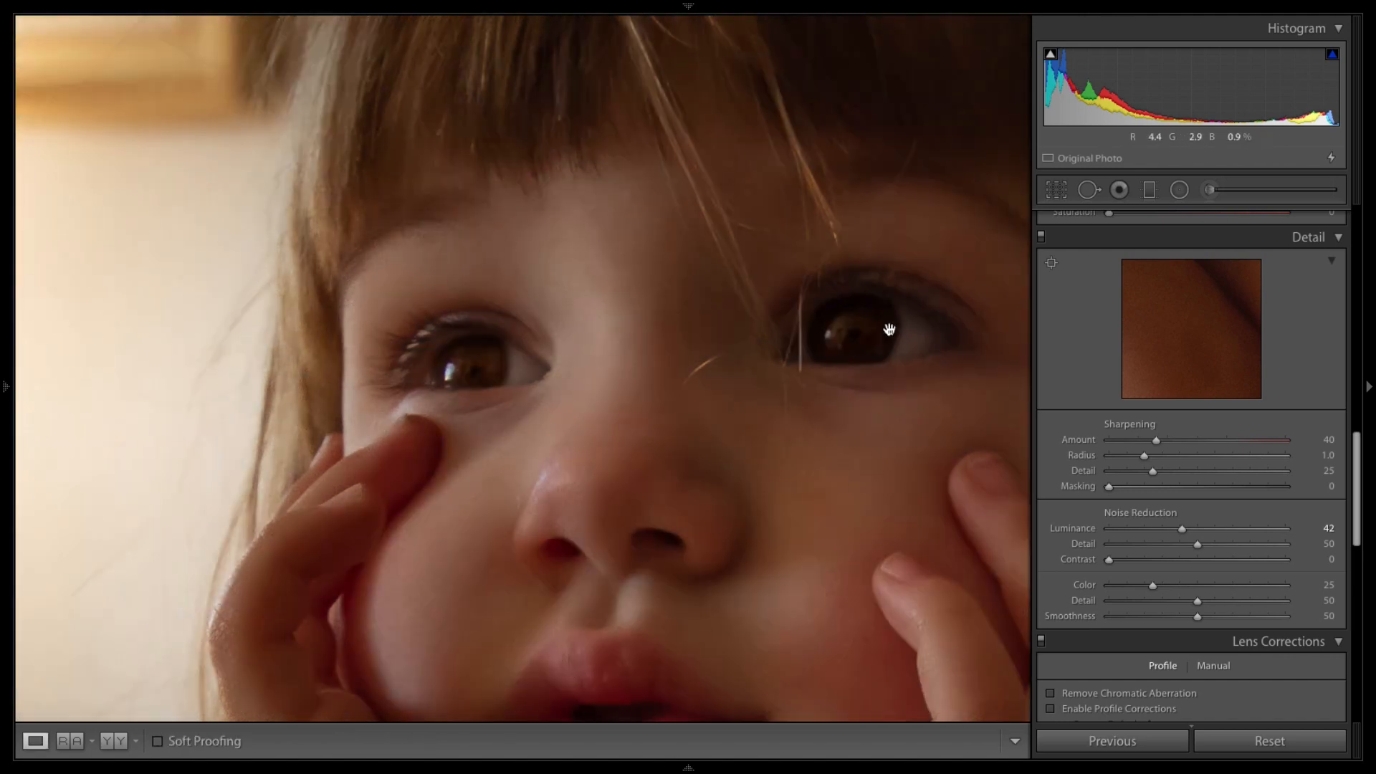
key(backslash)
key(backslash)
click(908, 433)
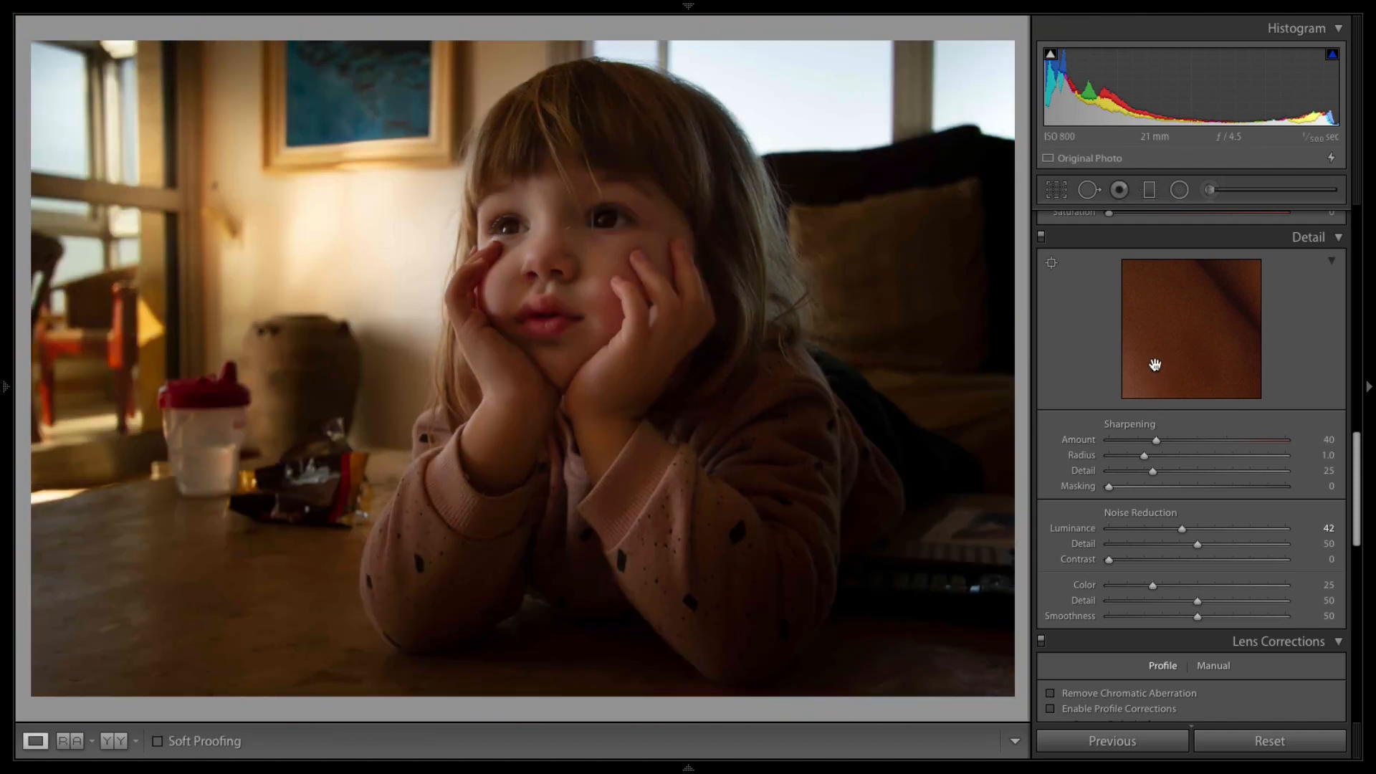
Tint the split-toning highlights warm yellow-orange with Hue 46 and Saturation 87
scroll(1357, 367, up, 3)
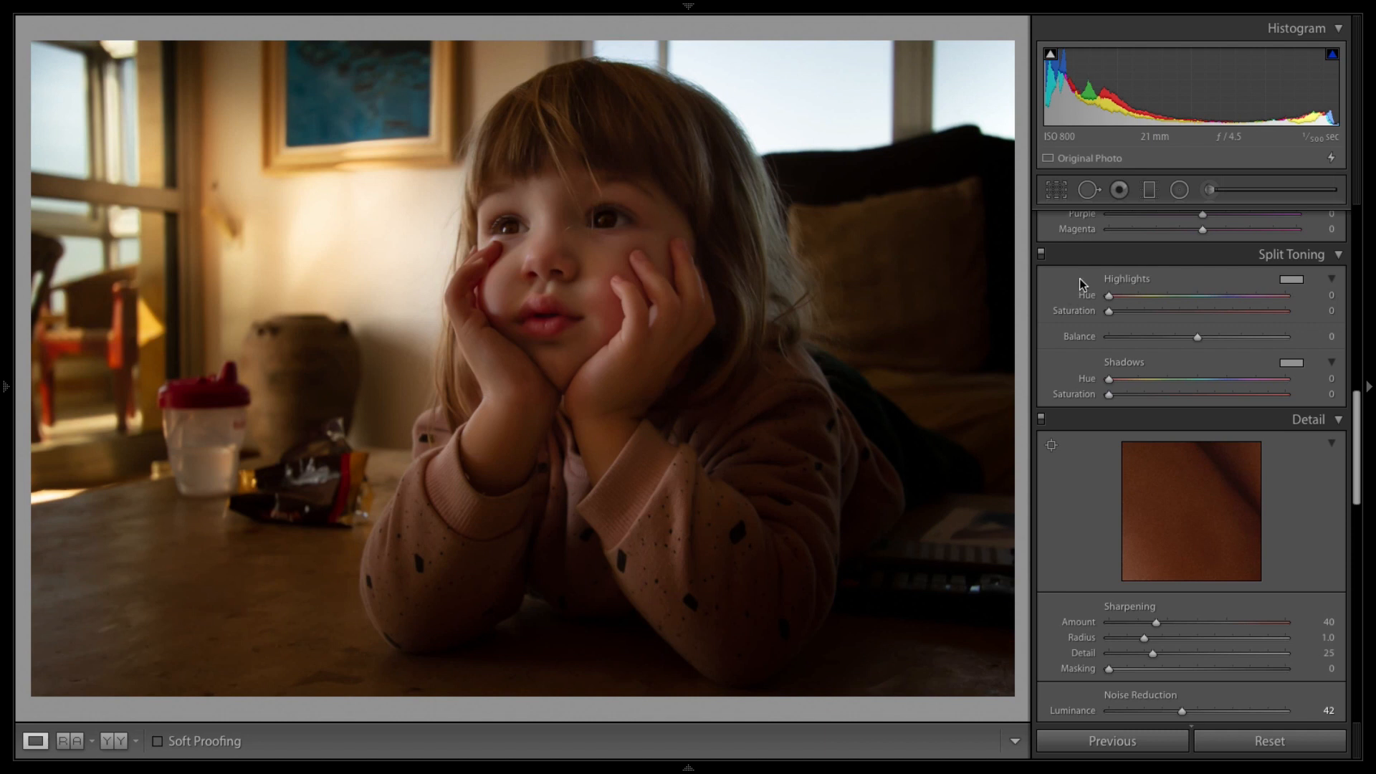
click(1292, 280)
click(1292, 280)
click(1293, 283)
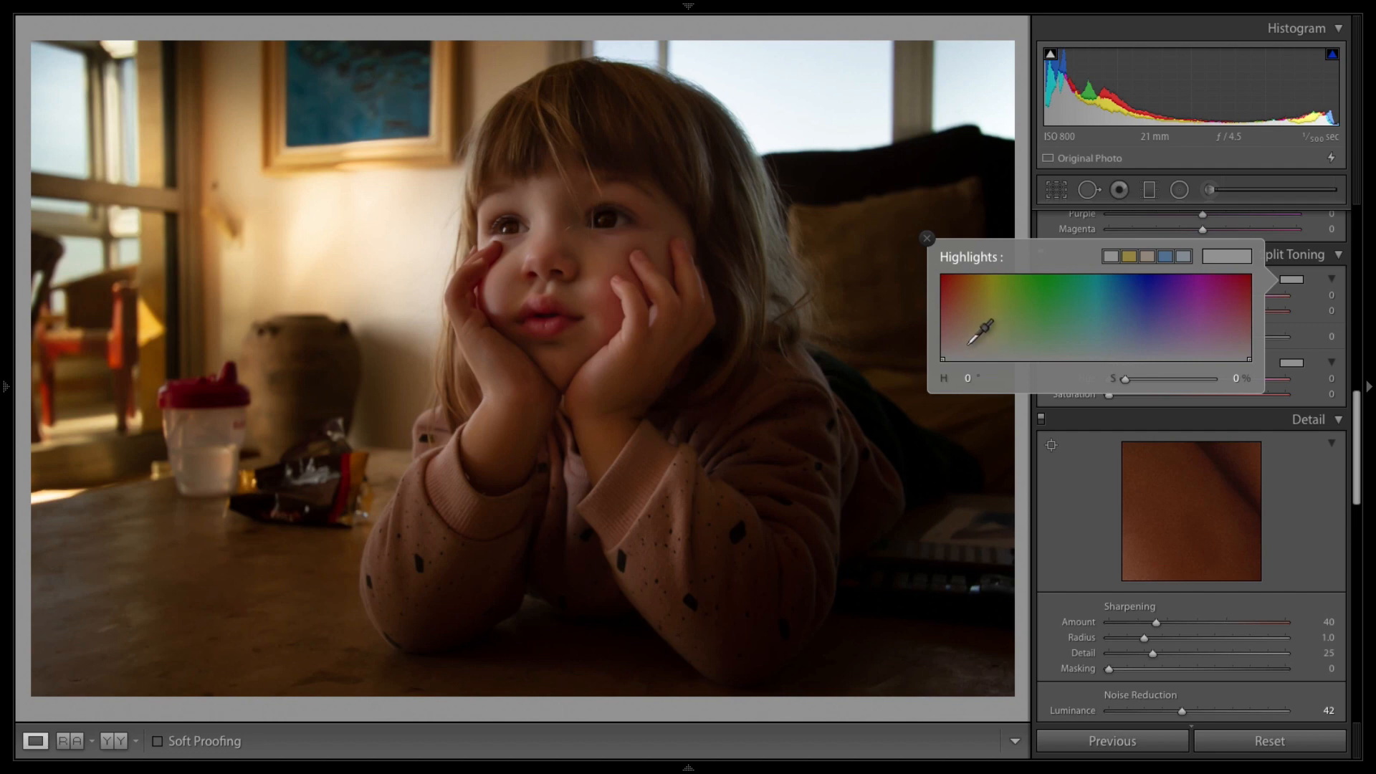
mouse_move(975, 308)
mouse_down()
mouse_move(955, 279)
mouse_move(1252, 276)
mouse_move(939, 281)
mouse_move(1012, 281)
mouse_move(982, 285)
mouse_up()
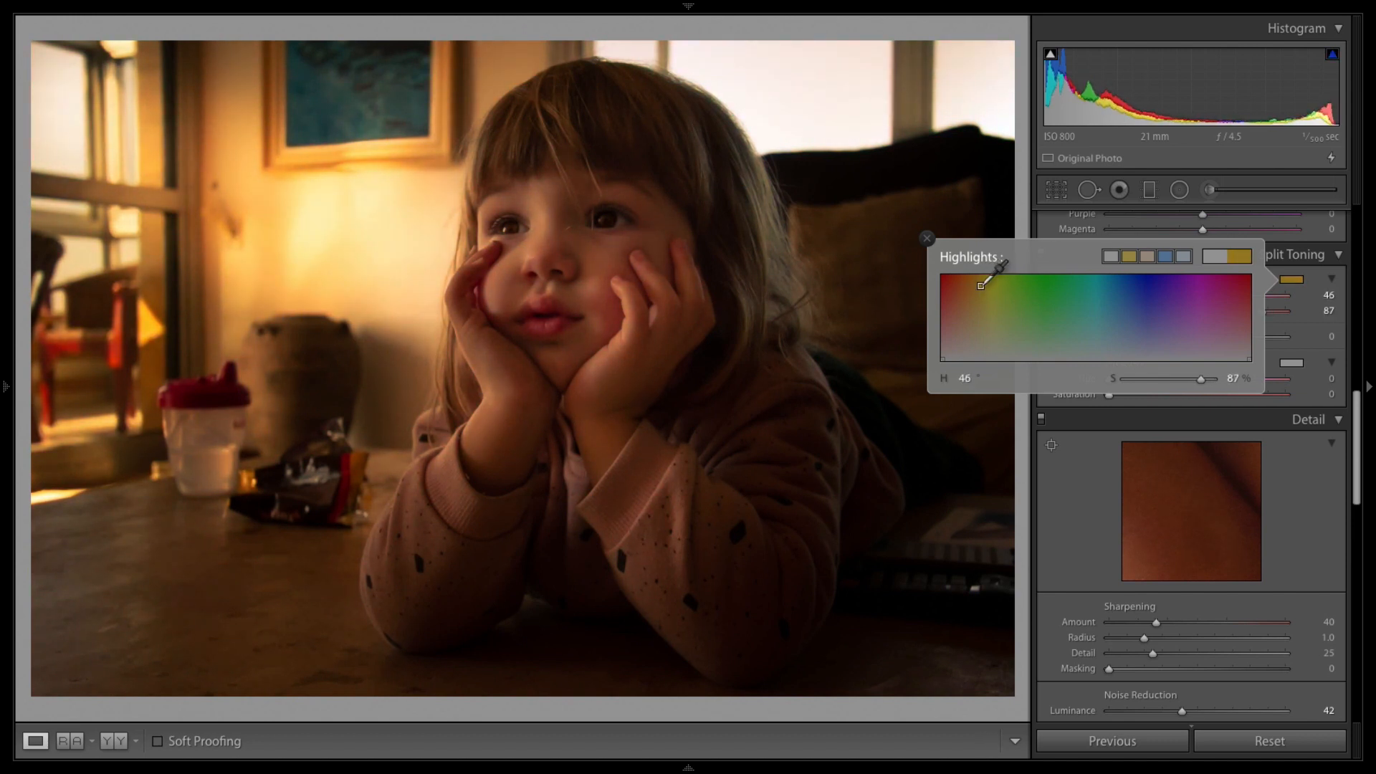
Tint the split-toning shadows blue with Hue 215 and Saturation 58, and set Balance to −17
click(1295, 364)
drag(1085, 369, 1128, 364)
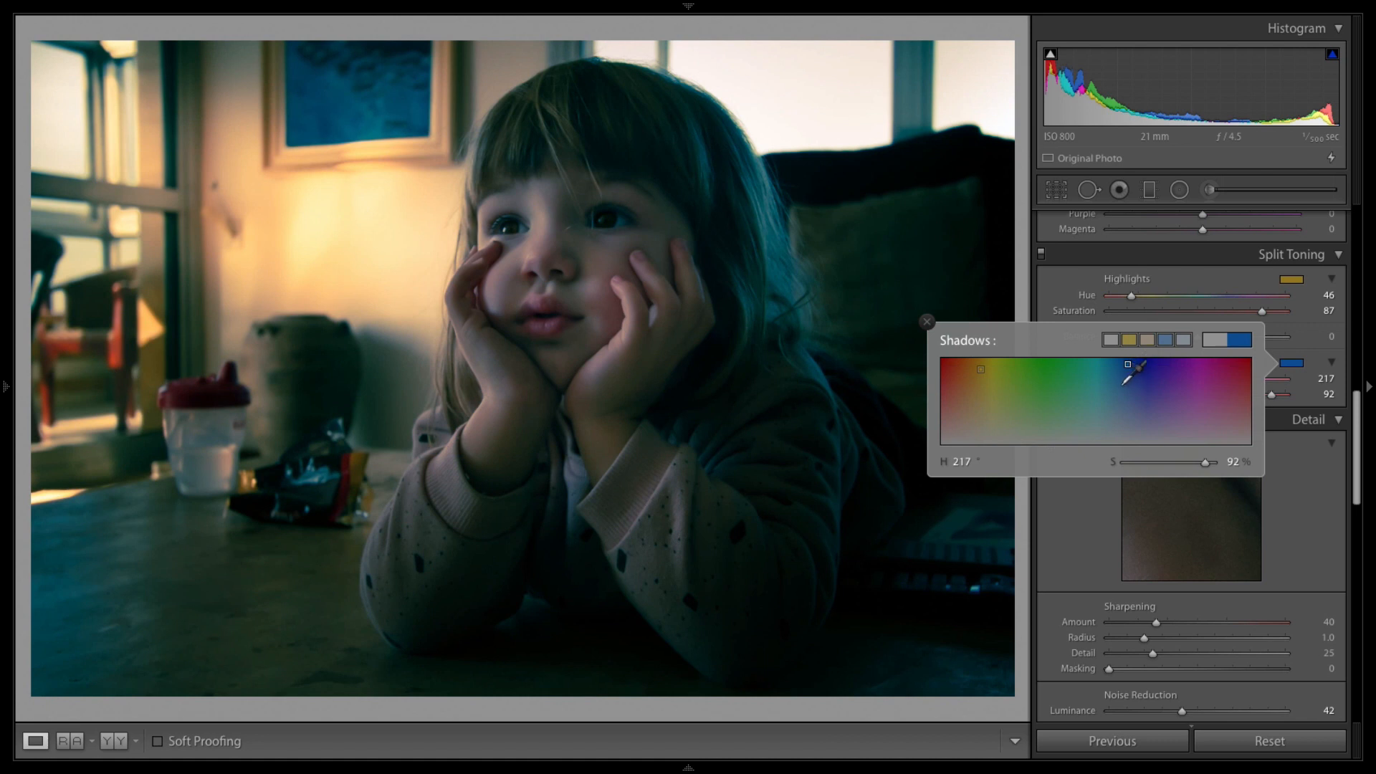
drag(1137, 359, 1127, 365)
drag(1206, 461, 1209, 462)
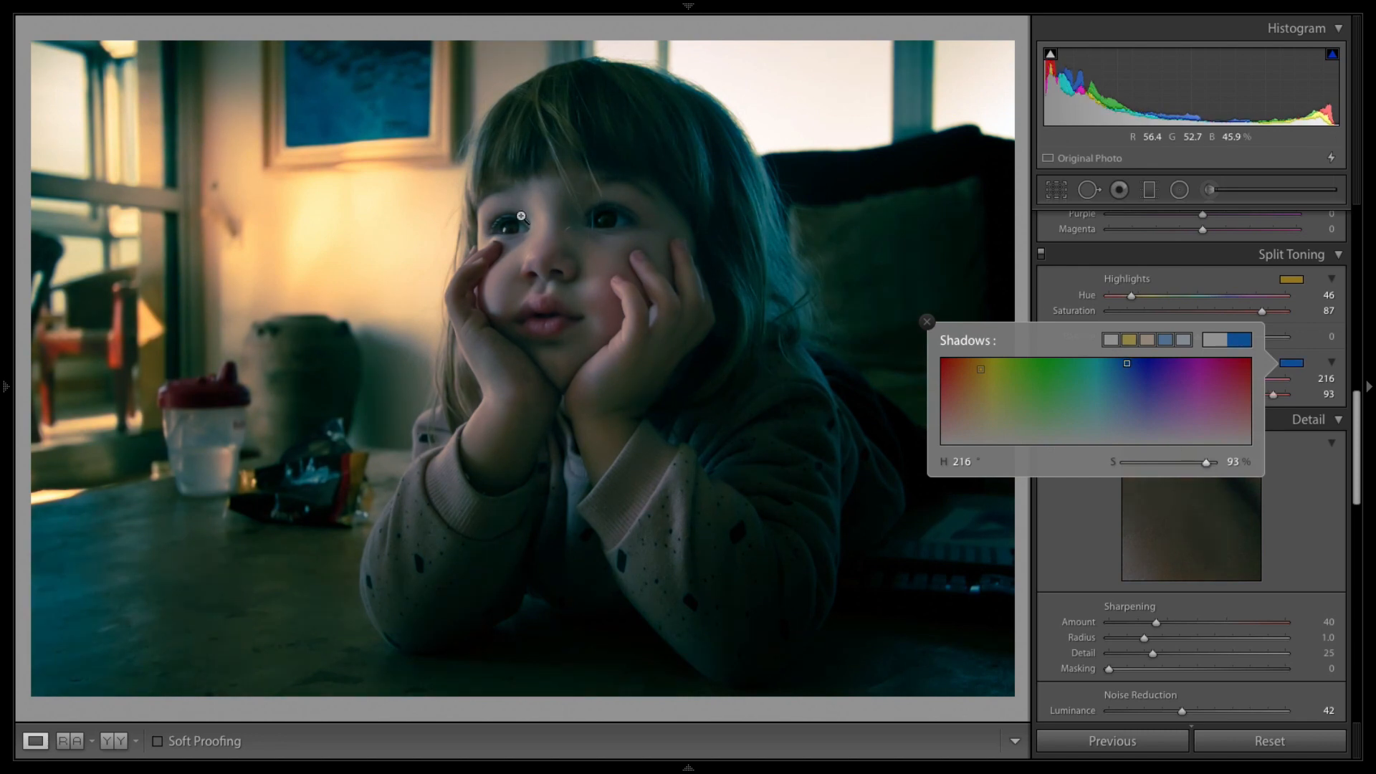
mouse_move(1112, 357)
mouse_down()
mouse_move(1060, 352)
mouse_move(1141, 355)
mouse_move(1127, 363)
mouse_up()
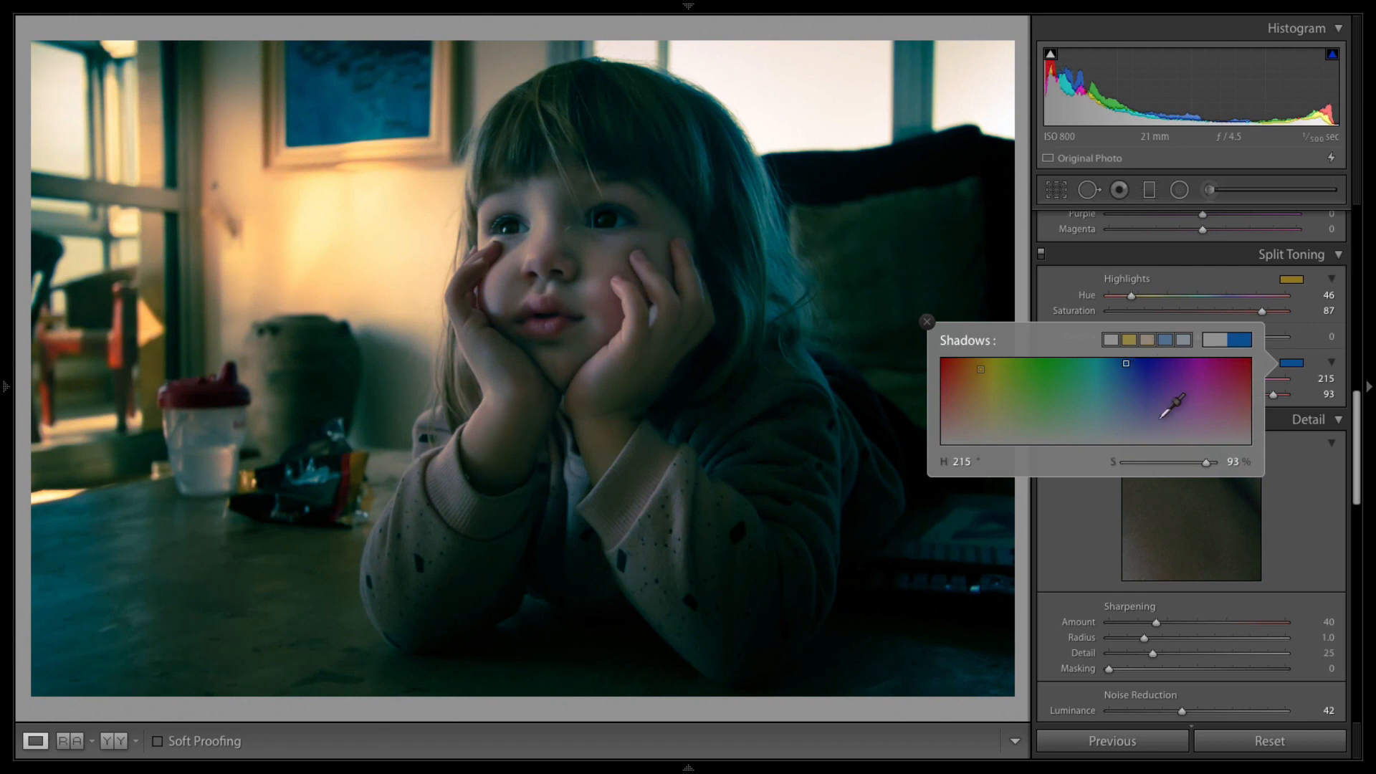
drag(1206, 462, 1174, 463)
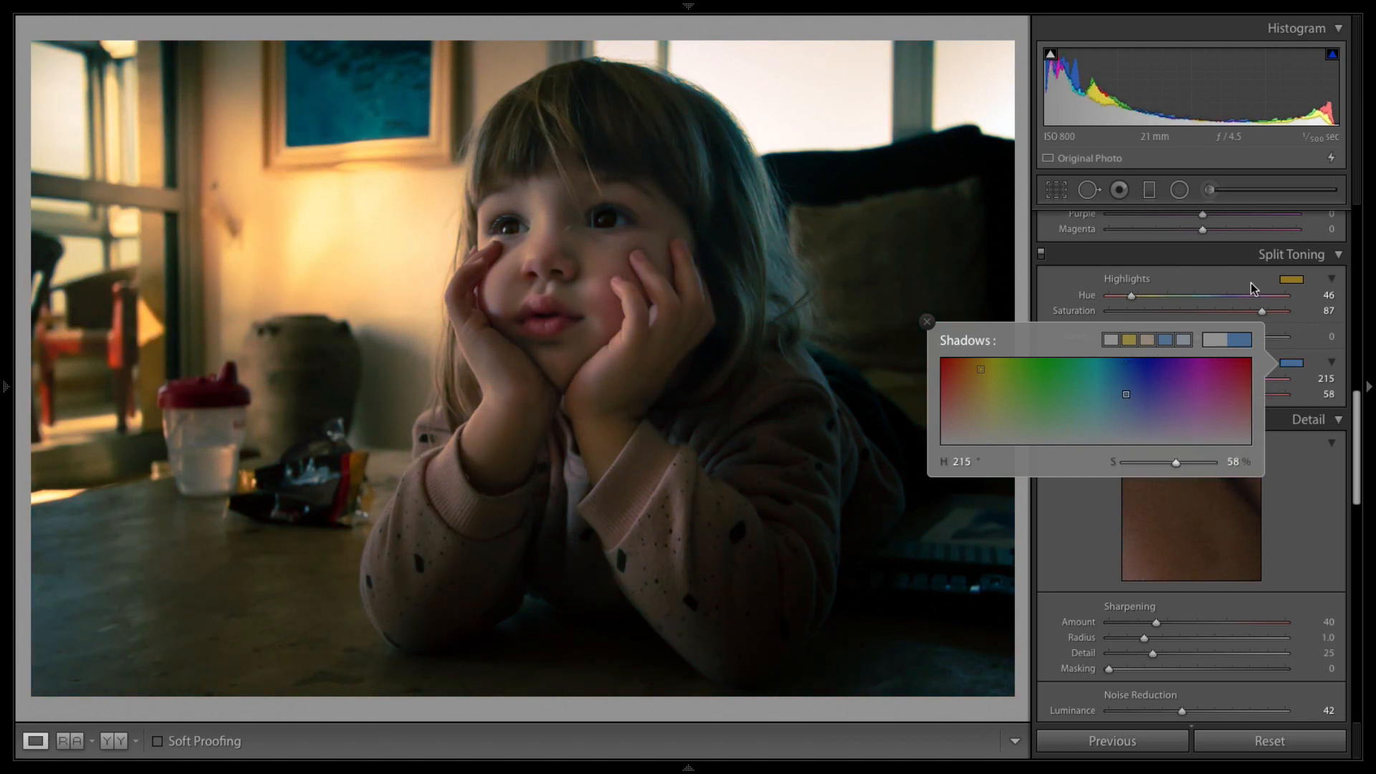
click(1199, 278)
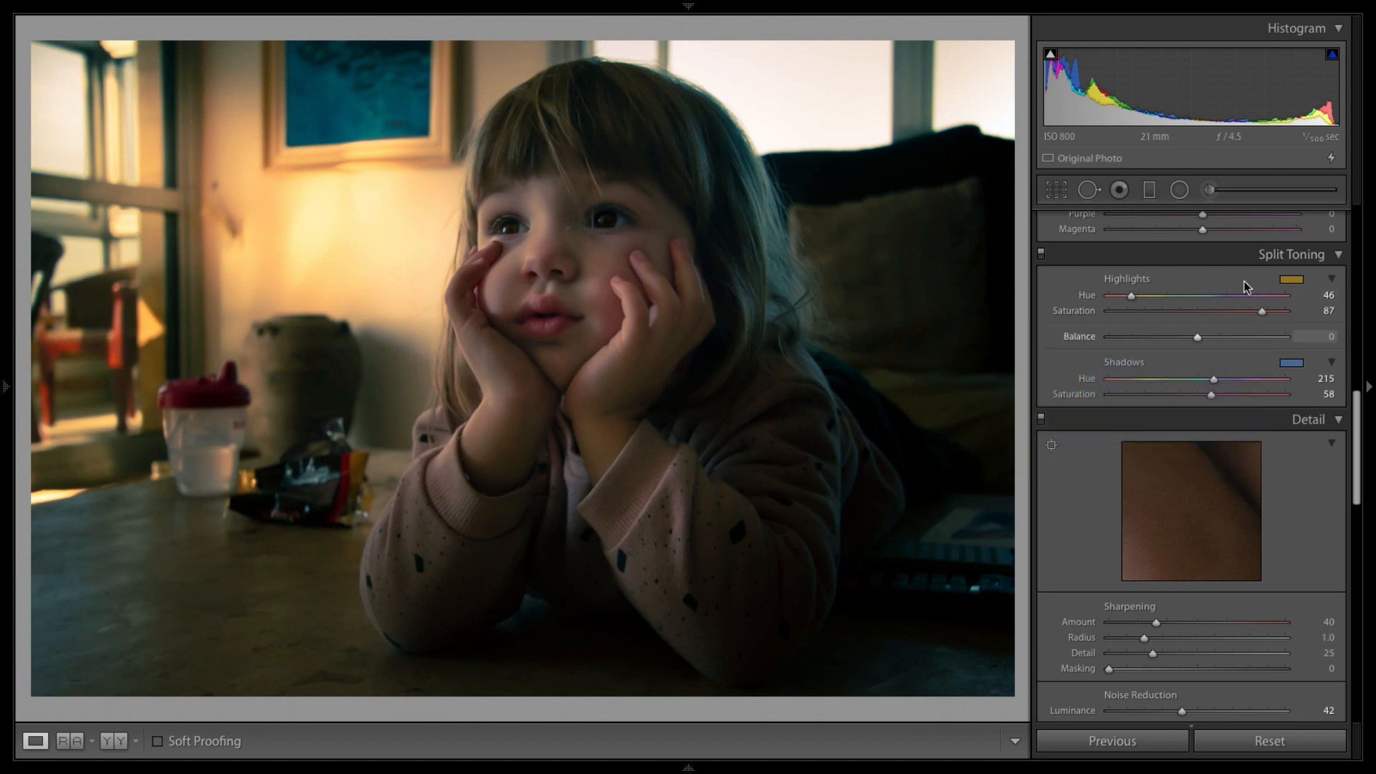
drag(1195, 338, 1147, 338)
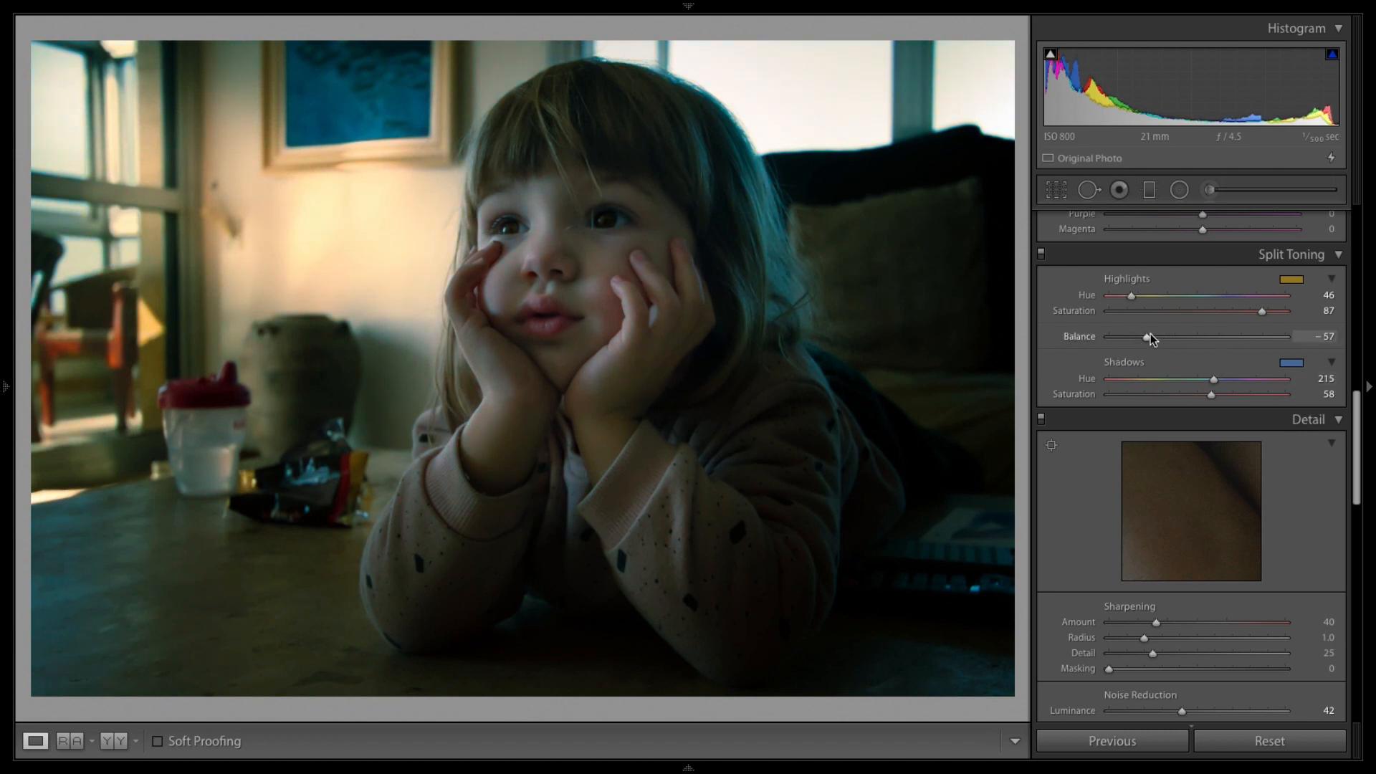
drag(1146, 337, 1181, 342)
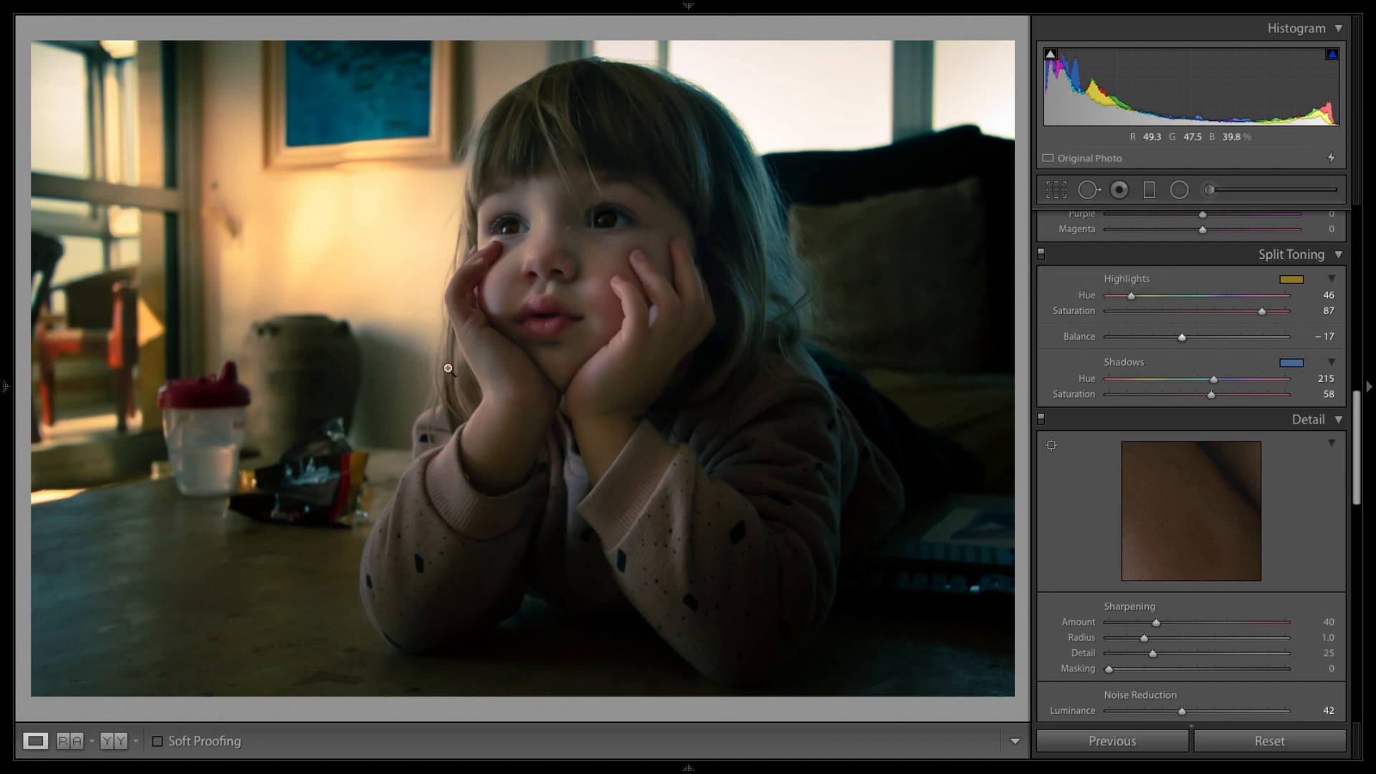
Compare the photo with and without split toning and leave the effect switched off
click(1042, 254)
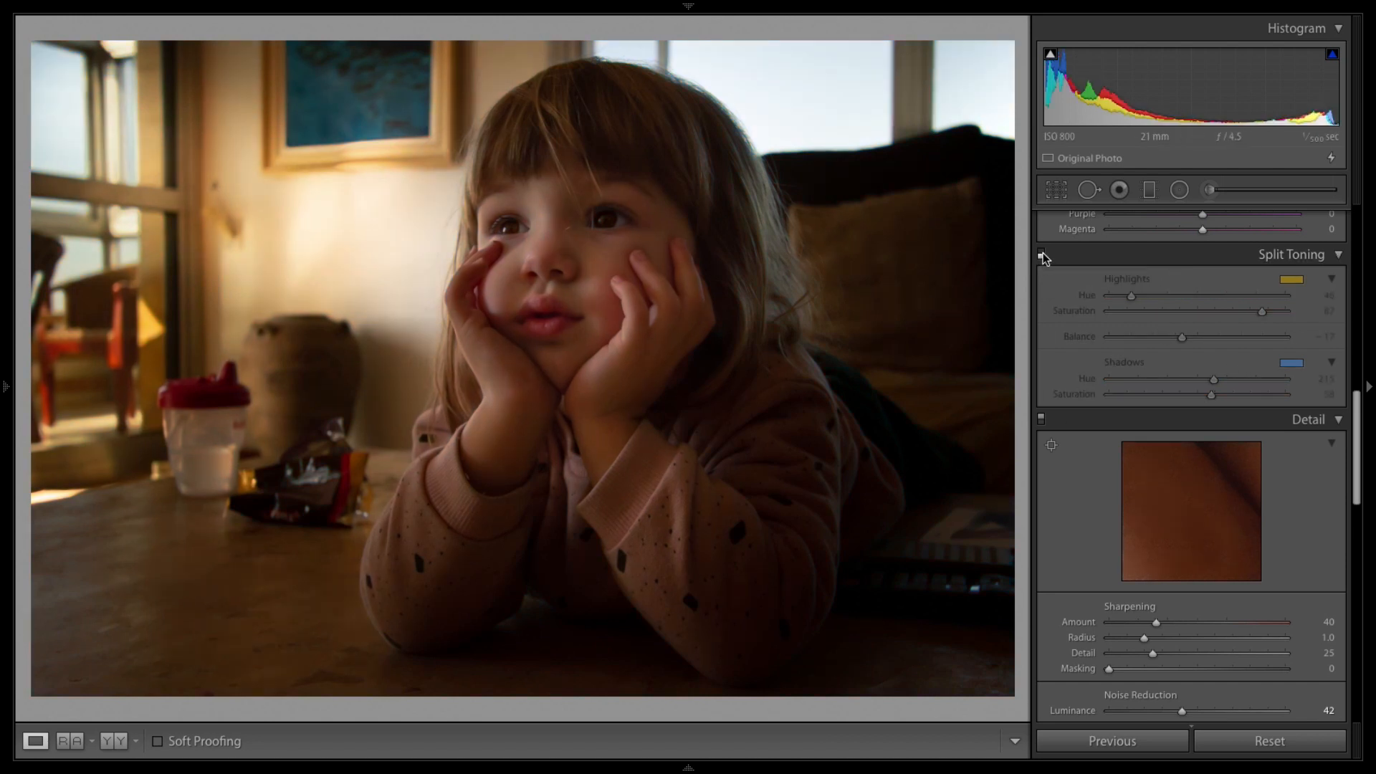
click(1041, 254)
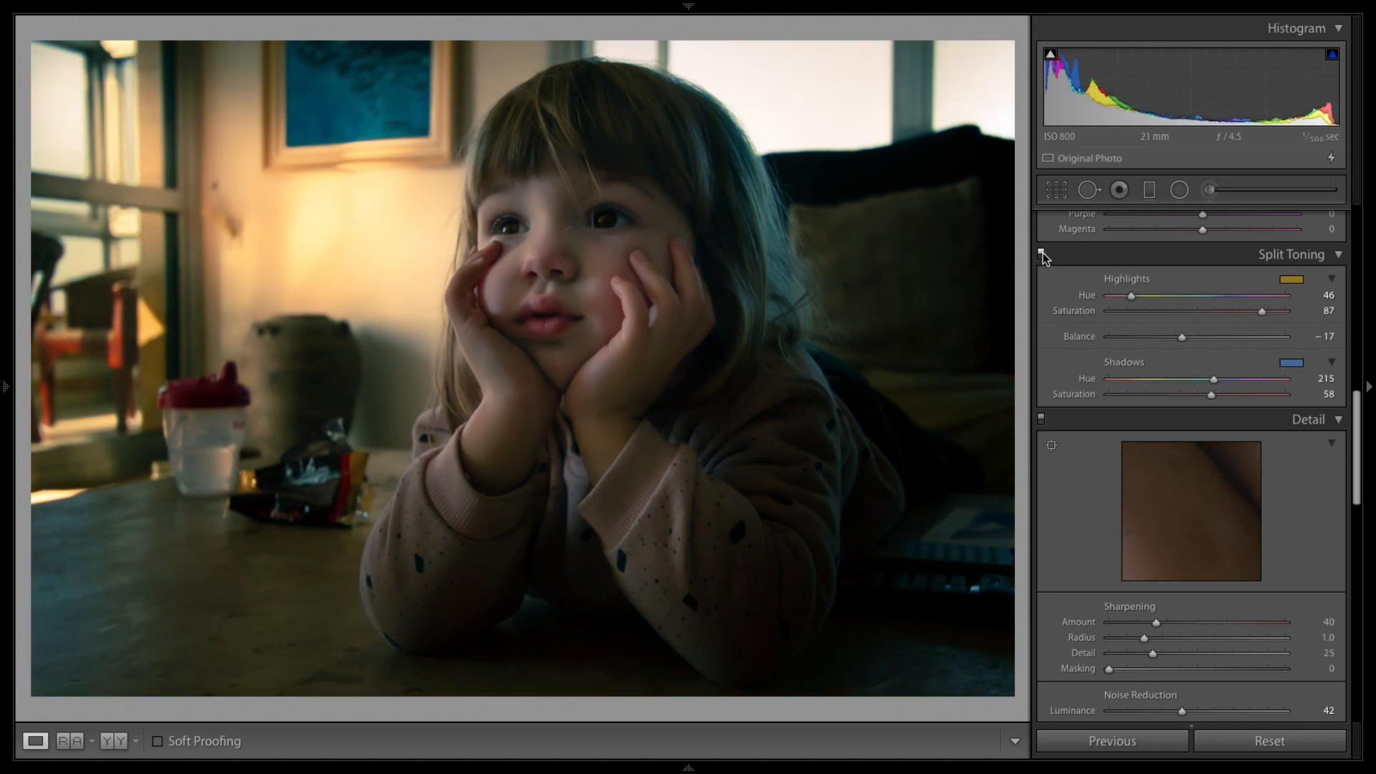
click(1042, 253)
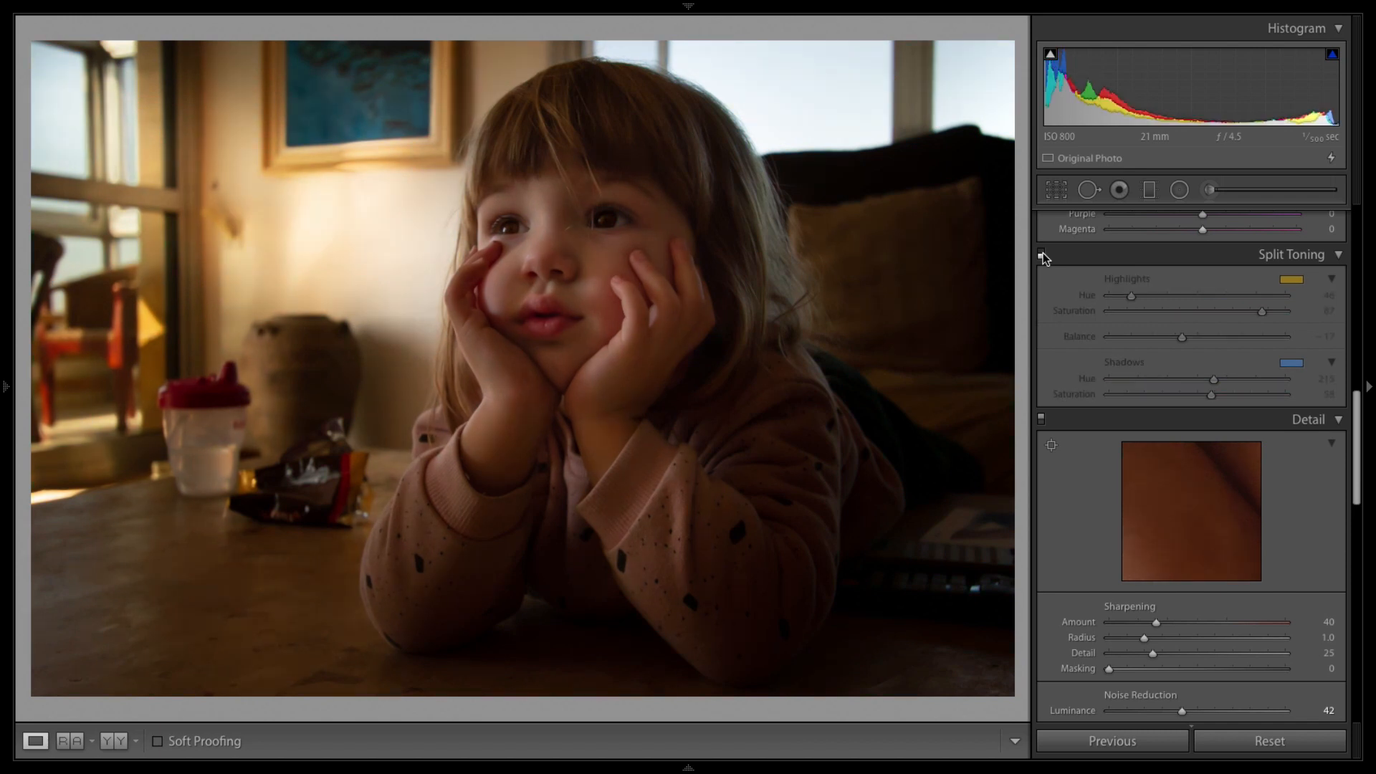
click(1042, 254)
click(1042, 253)
click(1041, 254)
click(1042, 254)
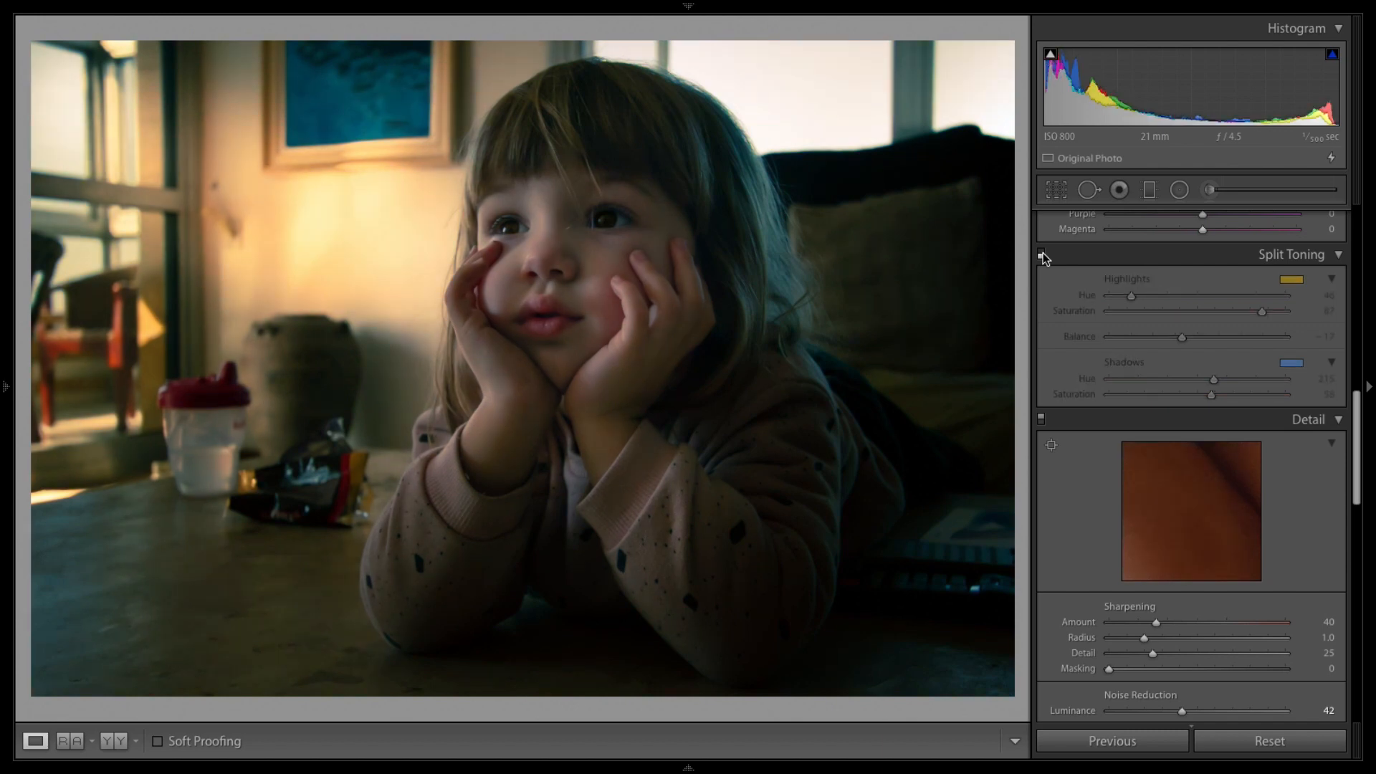
click(1042, 254)
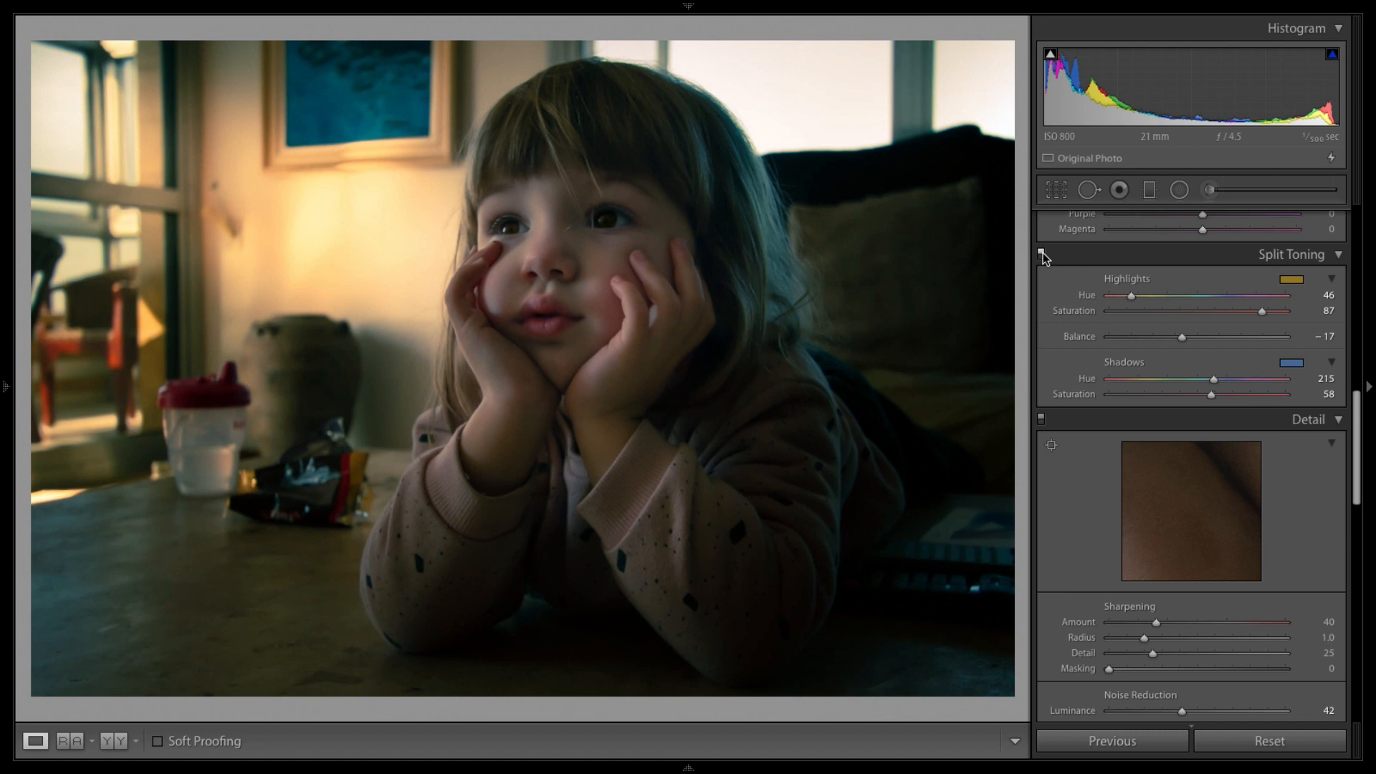
click(1042, 254)
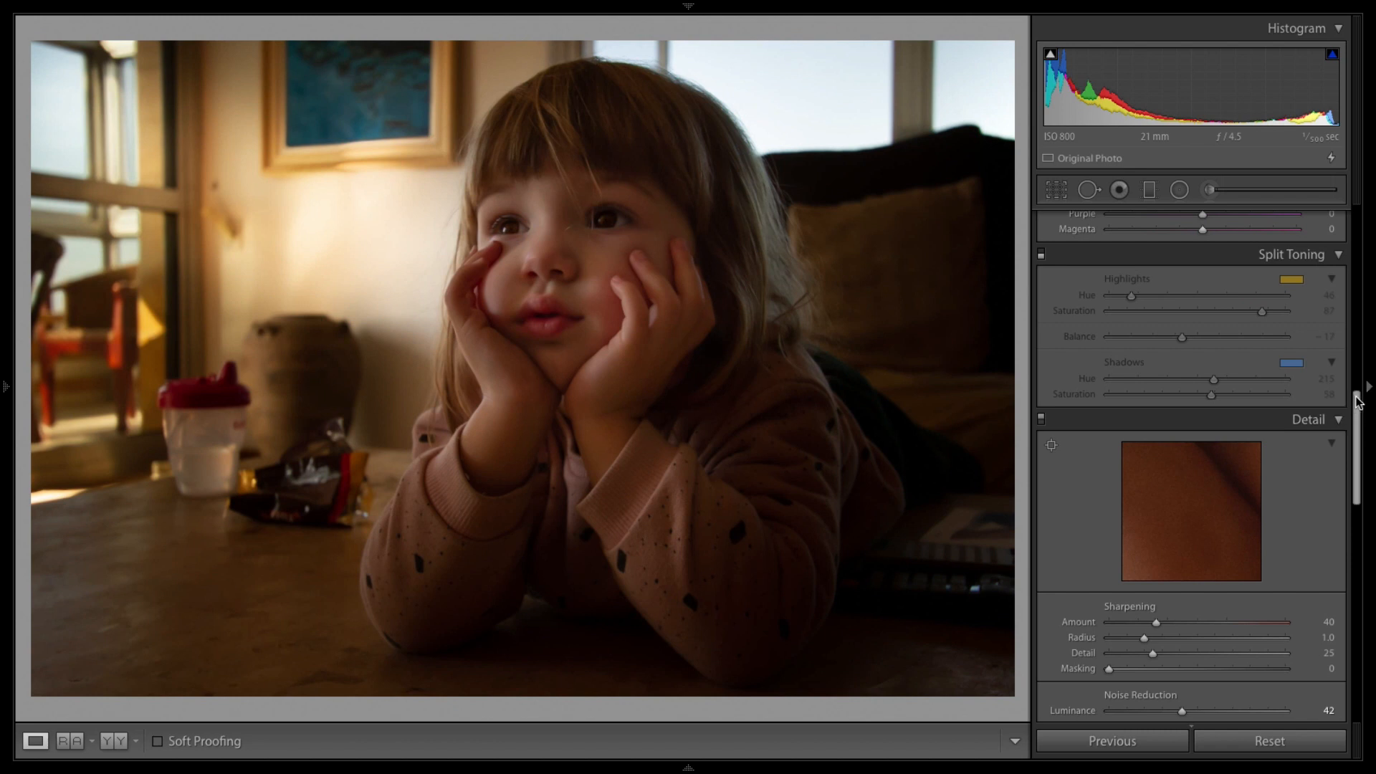
Compare the original and edited photo side by side and as alternating full-size views
drag(1357, 393, 1359, 356)
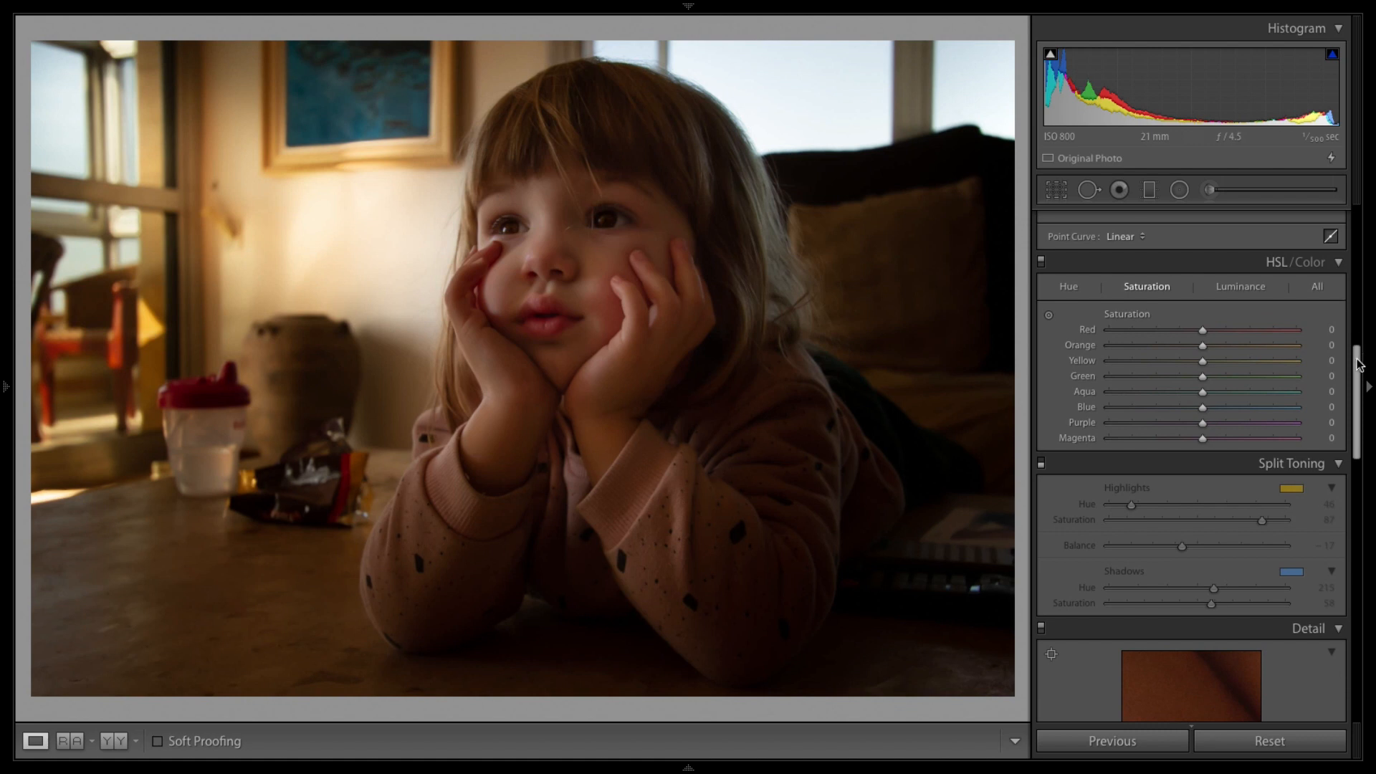
drag(1360, 364, 1359, 352)
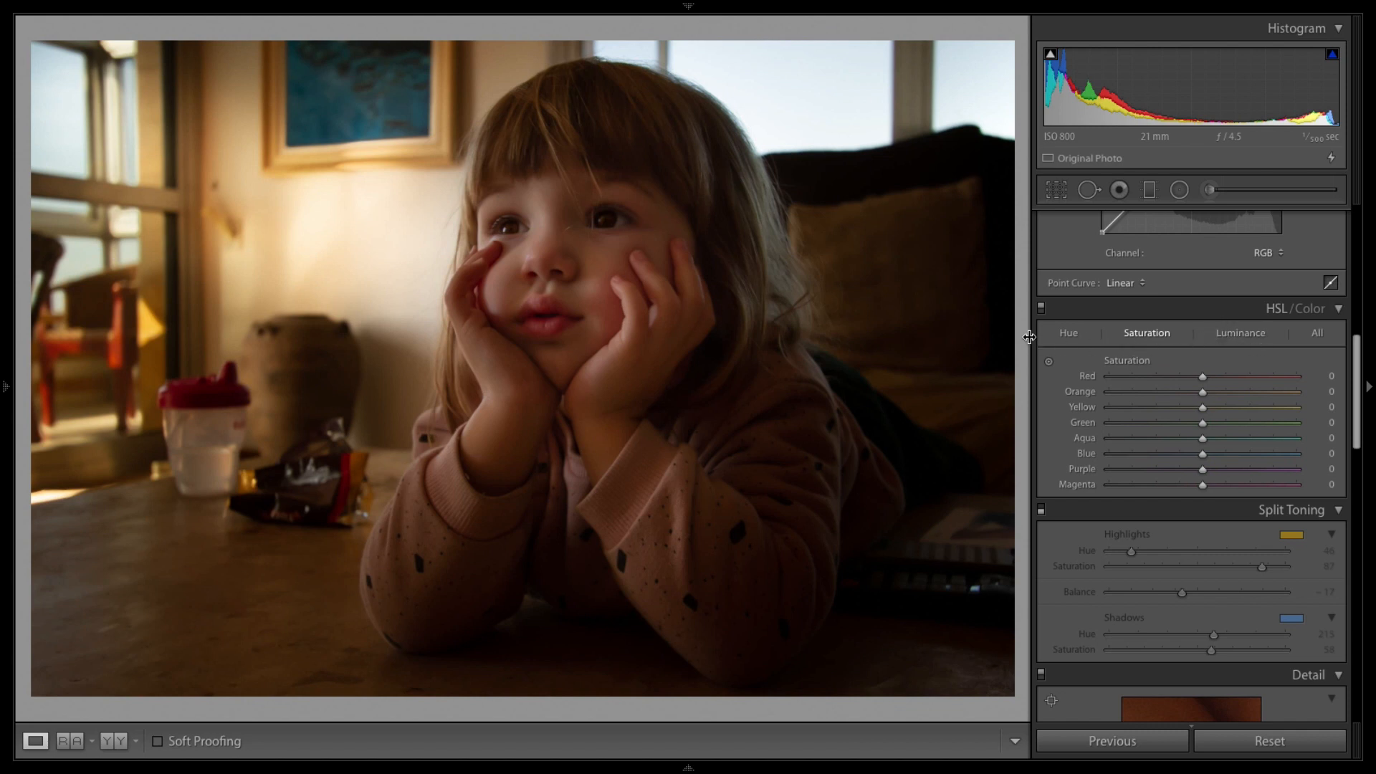
drag(1357, 357, 1355, 343)
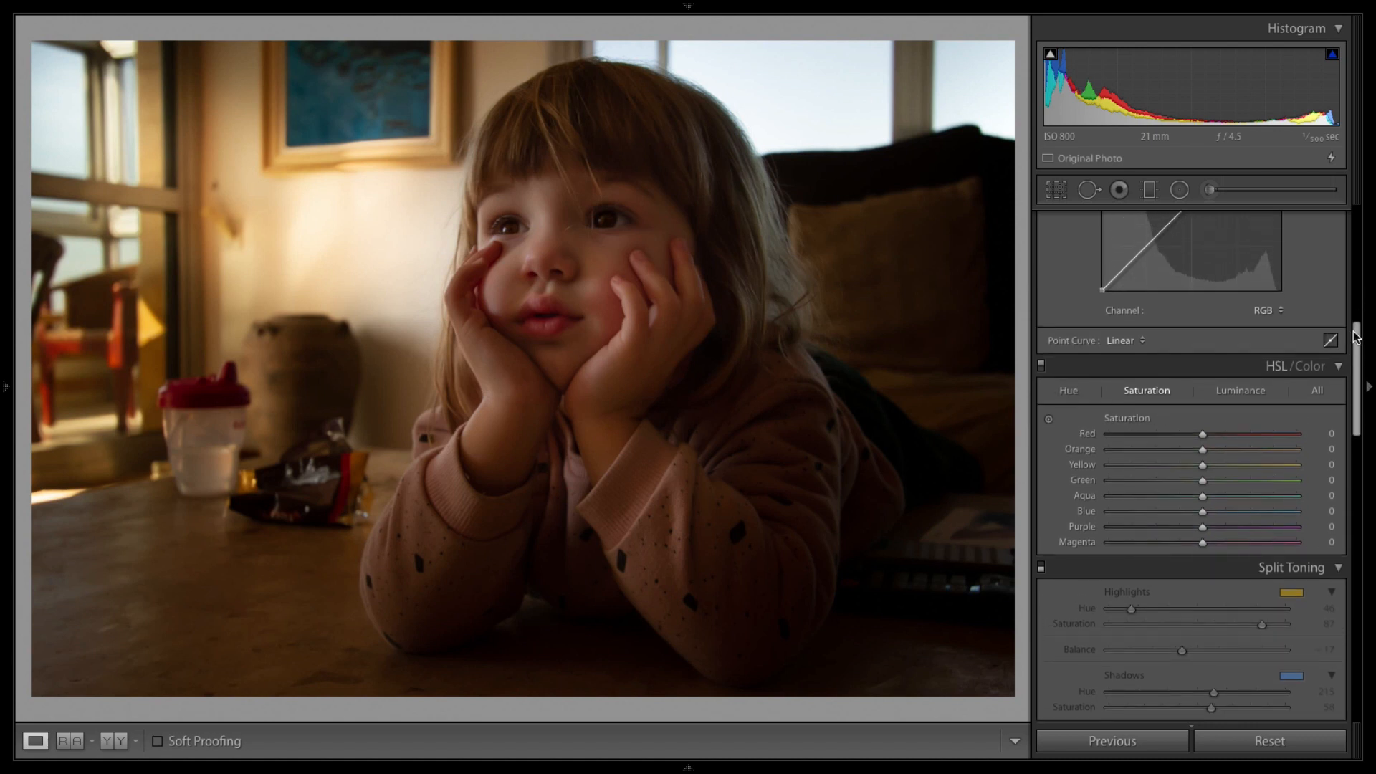
scroll(1355, 287, up, 3)
drag(1355, 289, 1353, 210)
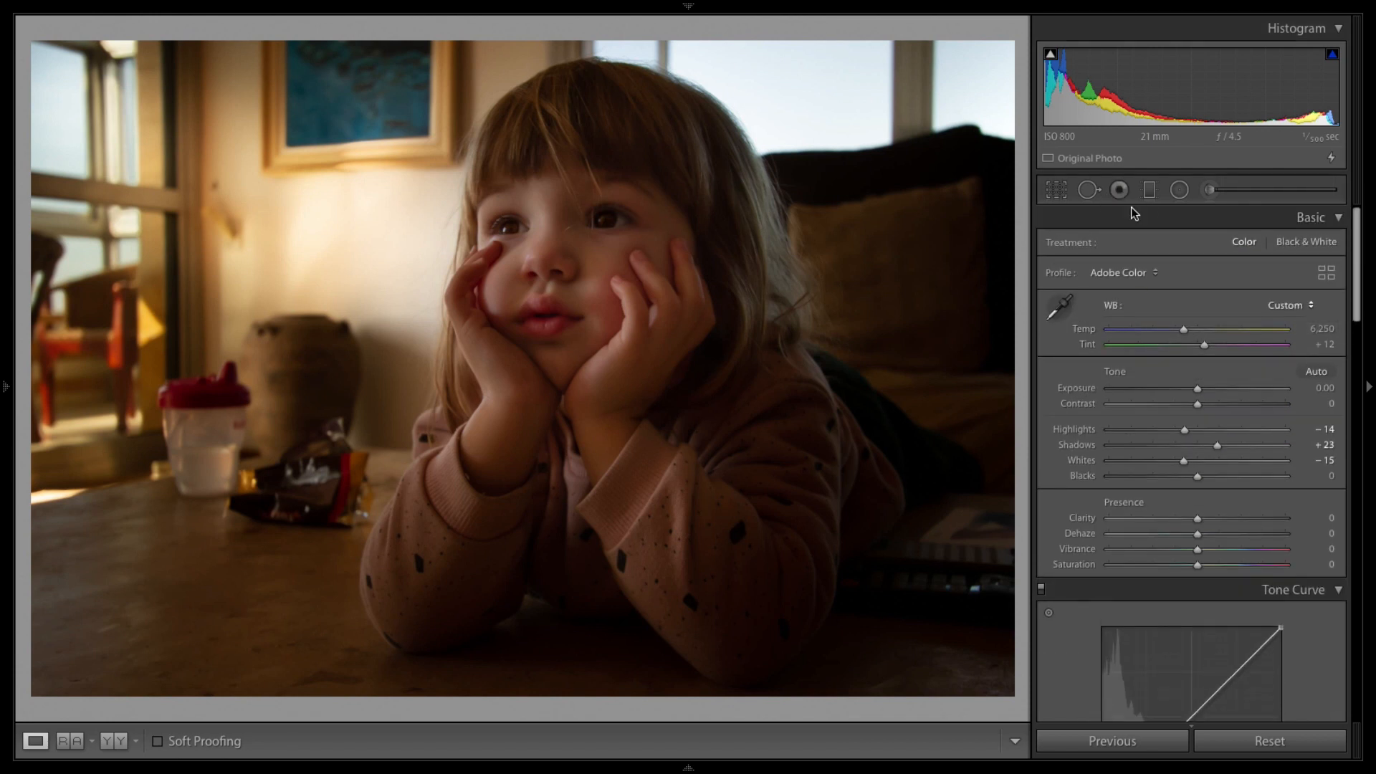
click(113, 740)
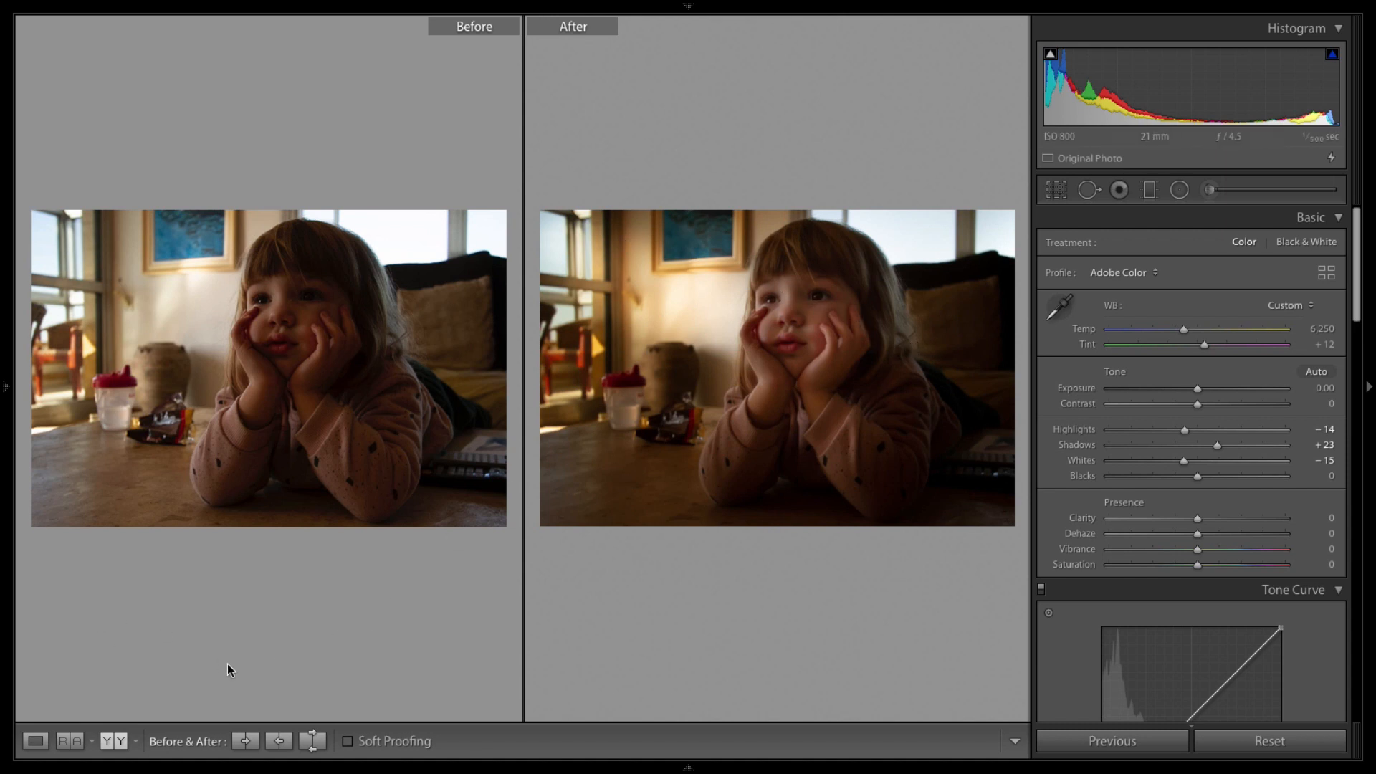
click(35, 742)
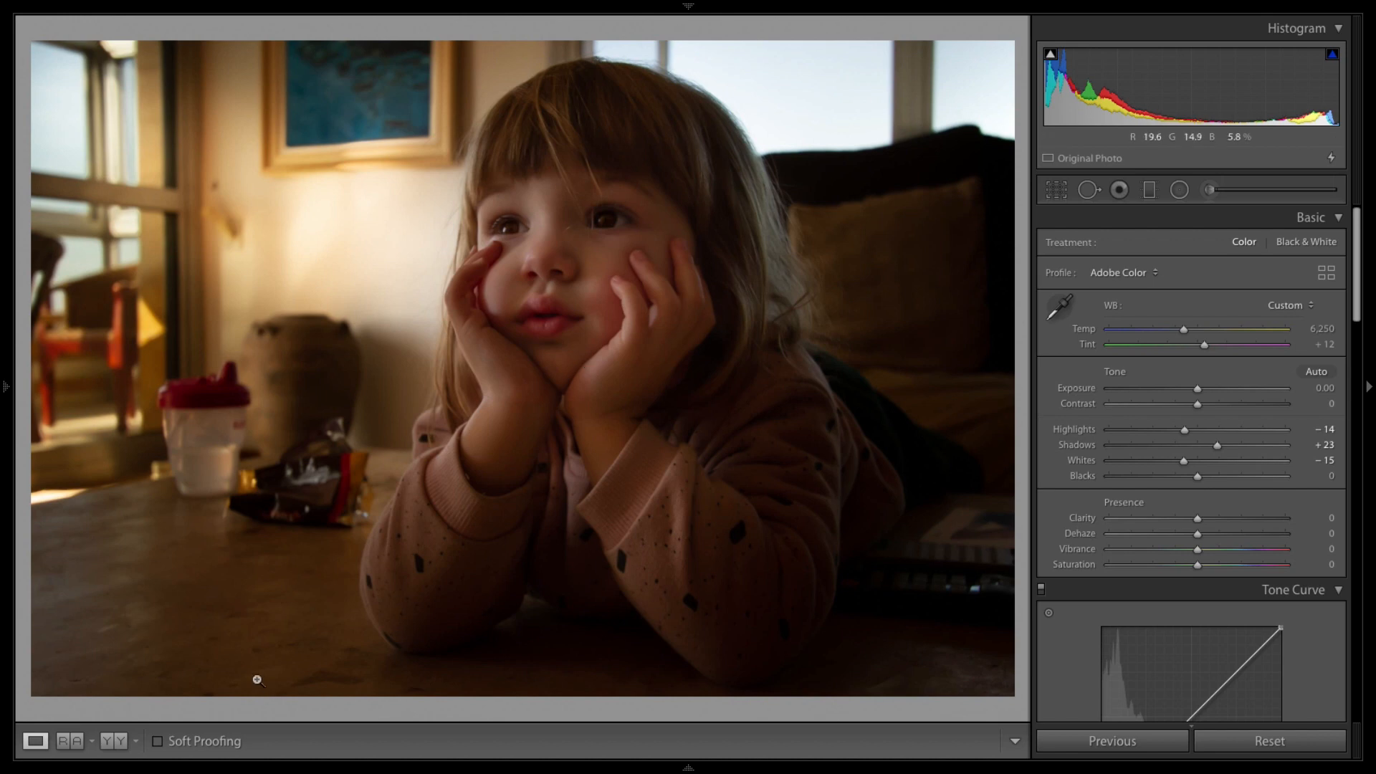
key(backslash)
key(backslash)
key(backslash)
key(backslash)
Select the radial filter over the girl's face and set its Exposure to 0.29 and Shadows to 34
click(1179, 190)
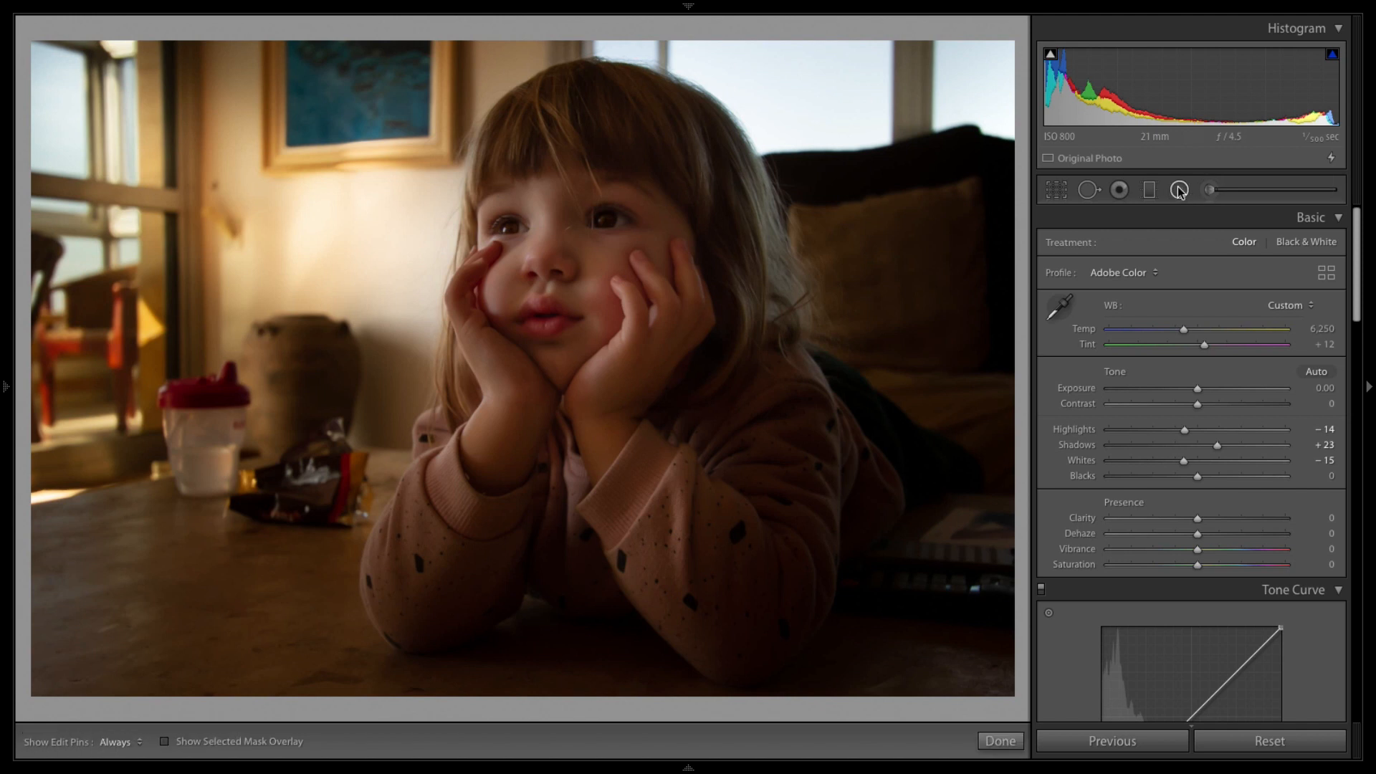
click(588, 260)
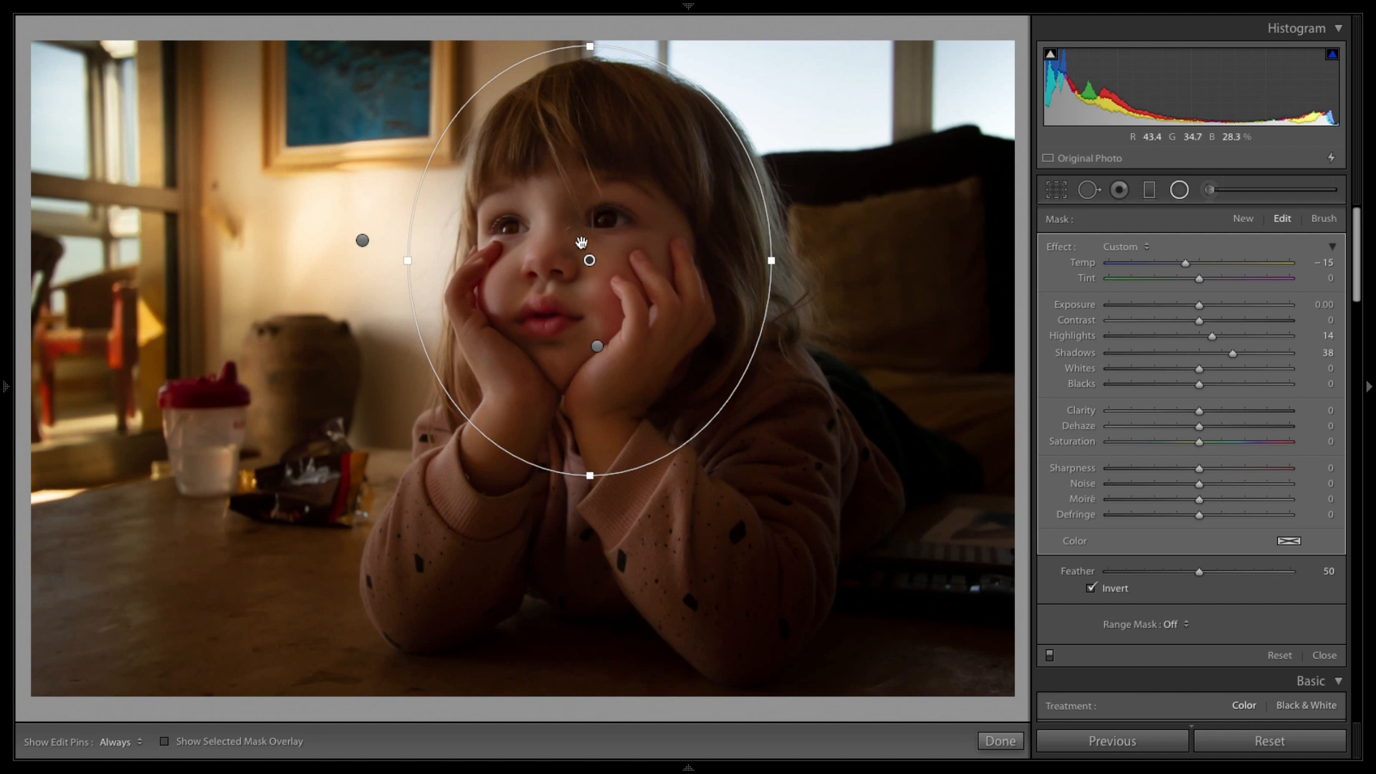
mouse_move(592, 260)
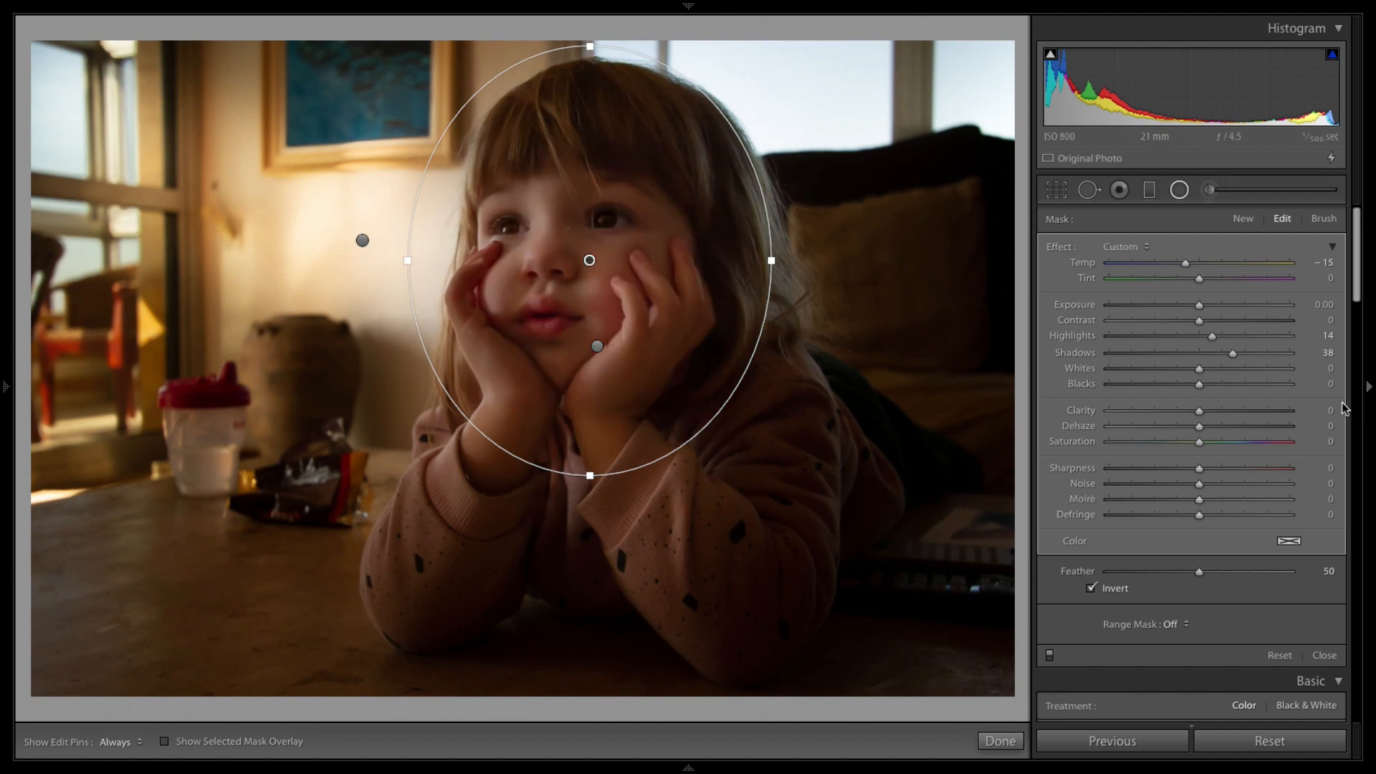
mouse_move(1200, 305)
mouse_down()
mouse_move(1224, 305)
mouse_move(1207, 303)
mouse_up()
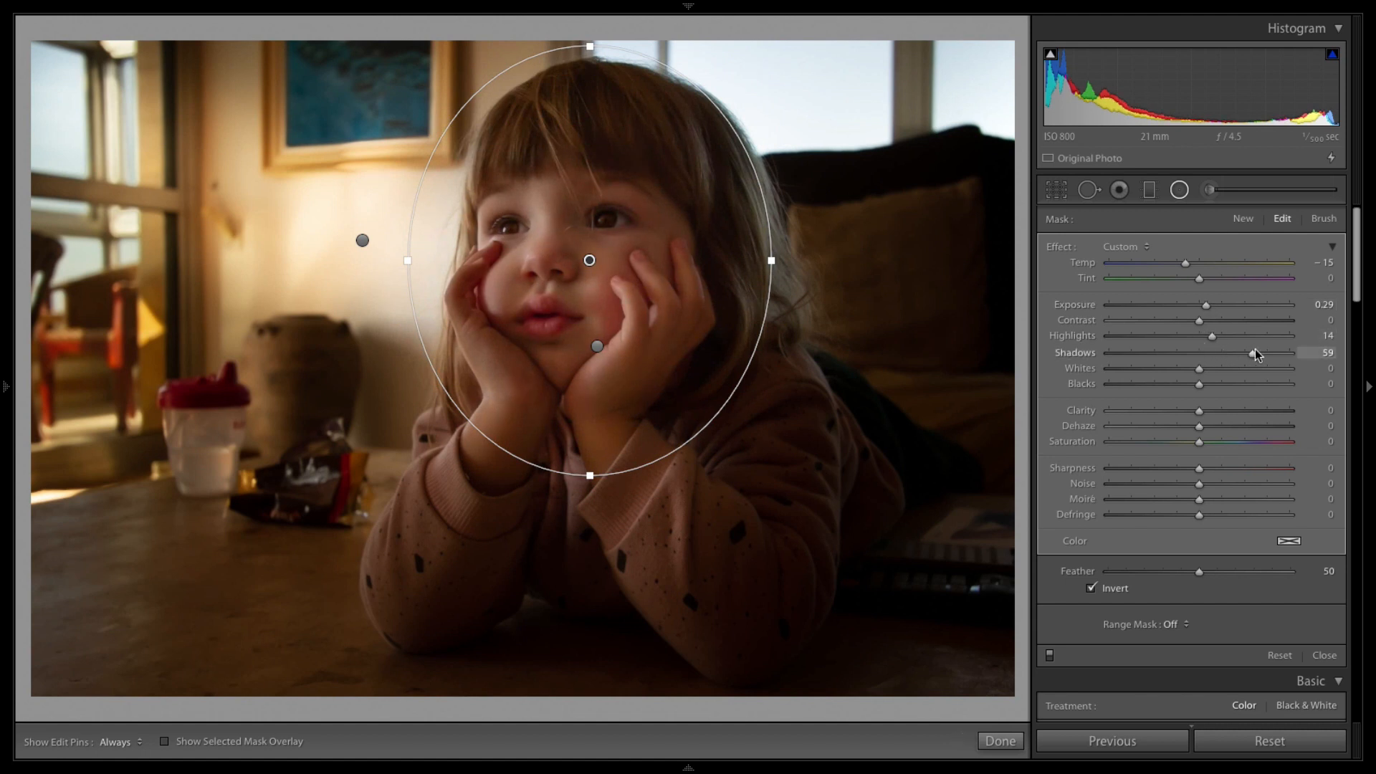
mouse_move(1254, 353)
mouse_down()
mouse_move(1288, 352)
mouse_move(1230, 352)
mouse_up()
Compare the photo with the original and enlarge the face's radial filter vertically
key(backslash)
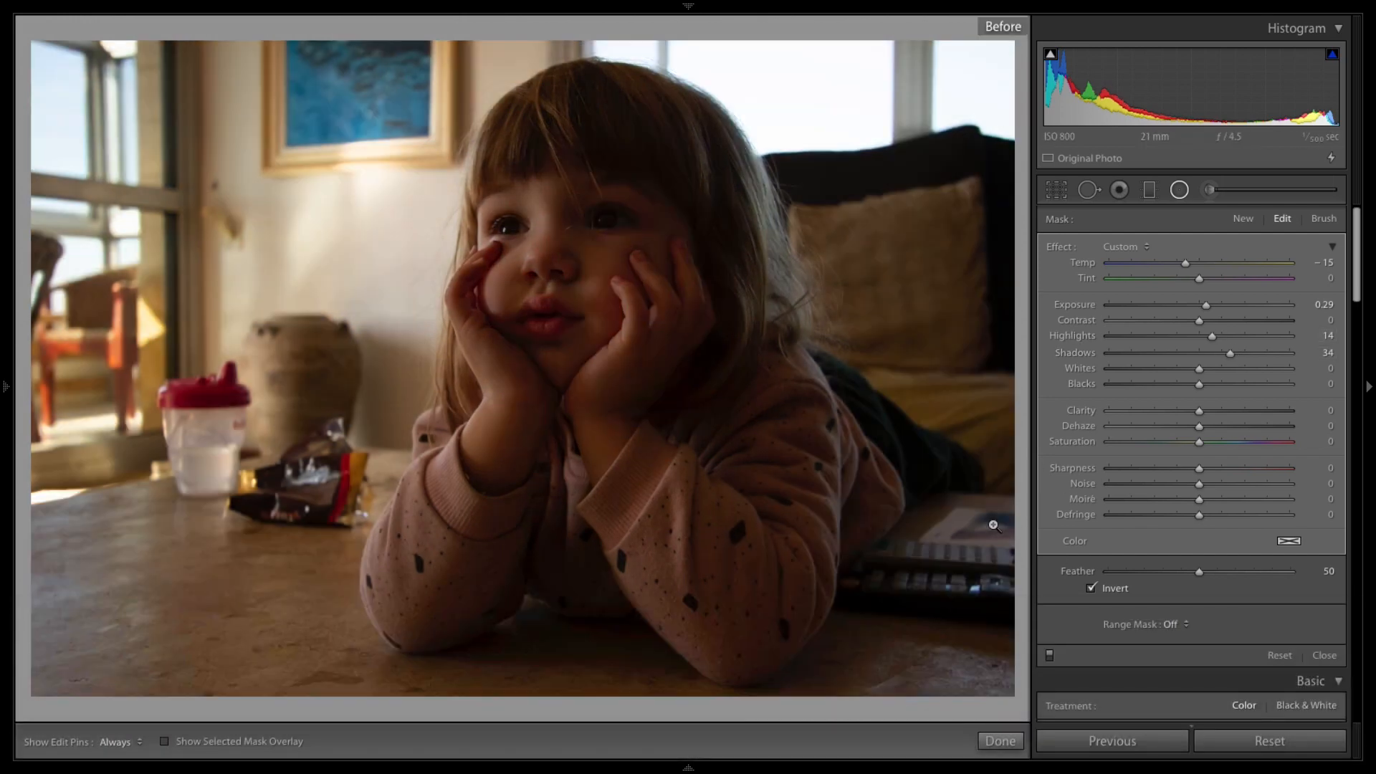
key(backslash)
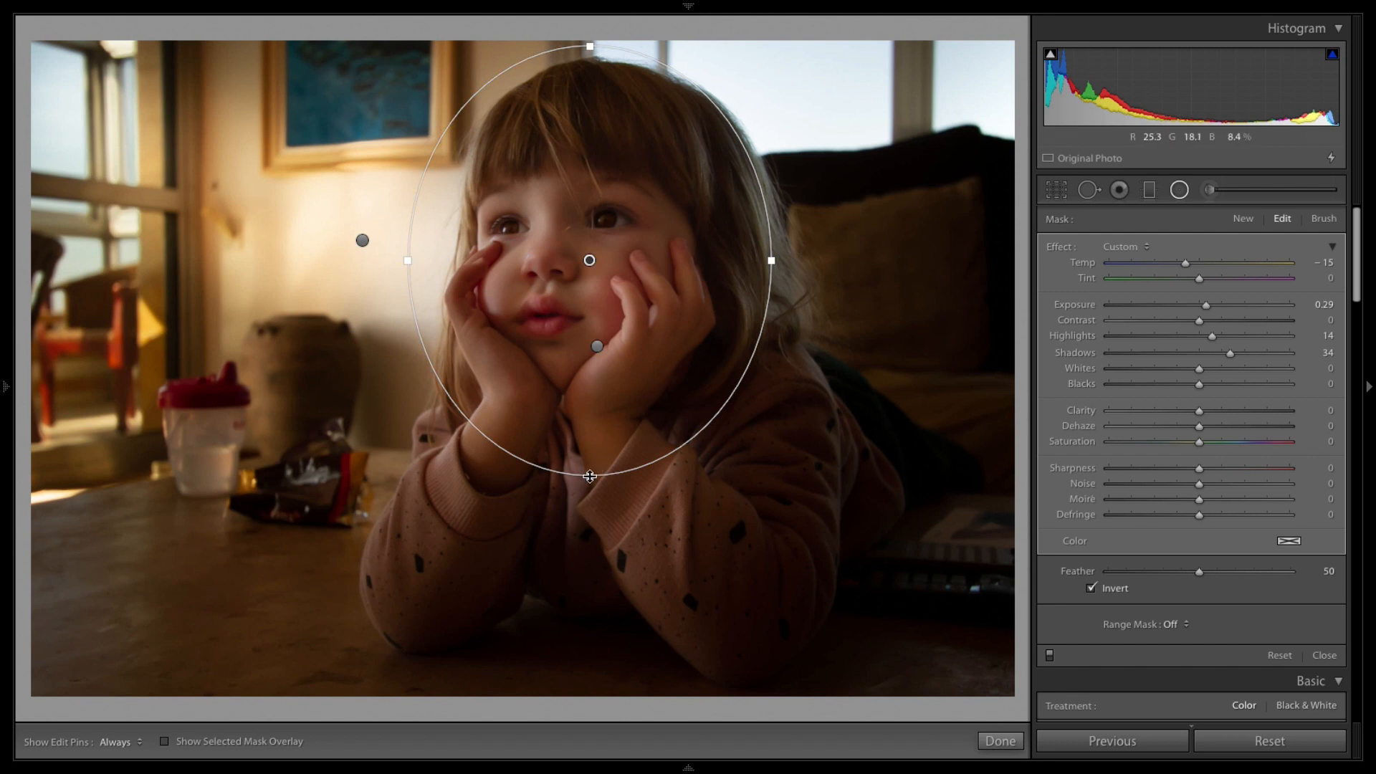
drag(590, 476, 590, 497)
drag(587, 243, 587, 254)
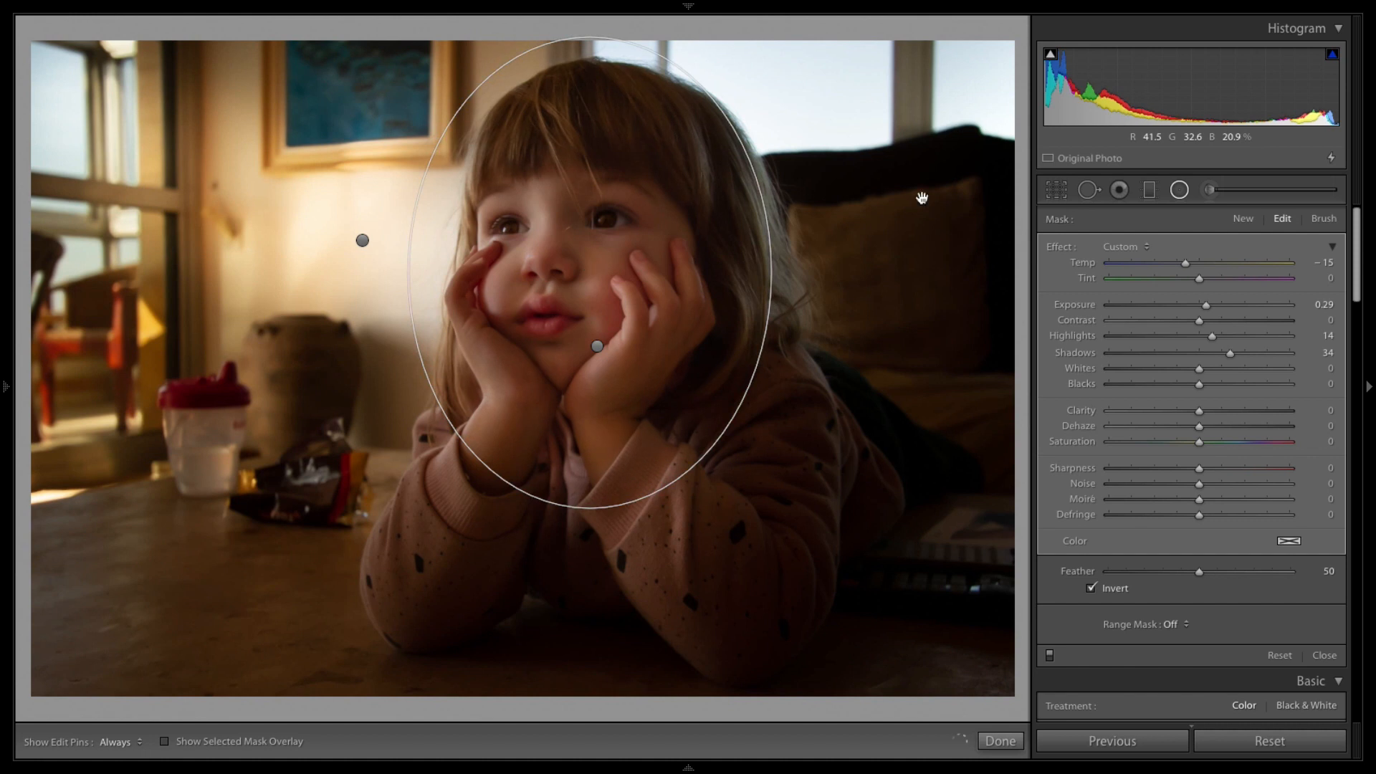
Paint a new adjustment brush mask over the crown and side hair at size 12.8, with Auto Mask off and the mask overlay shown
click(1208, 190)
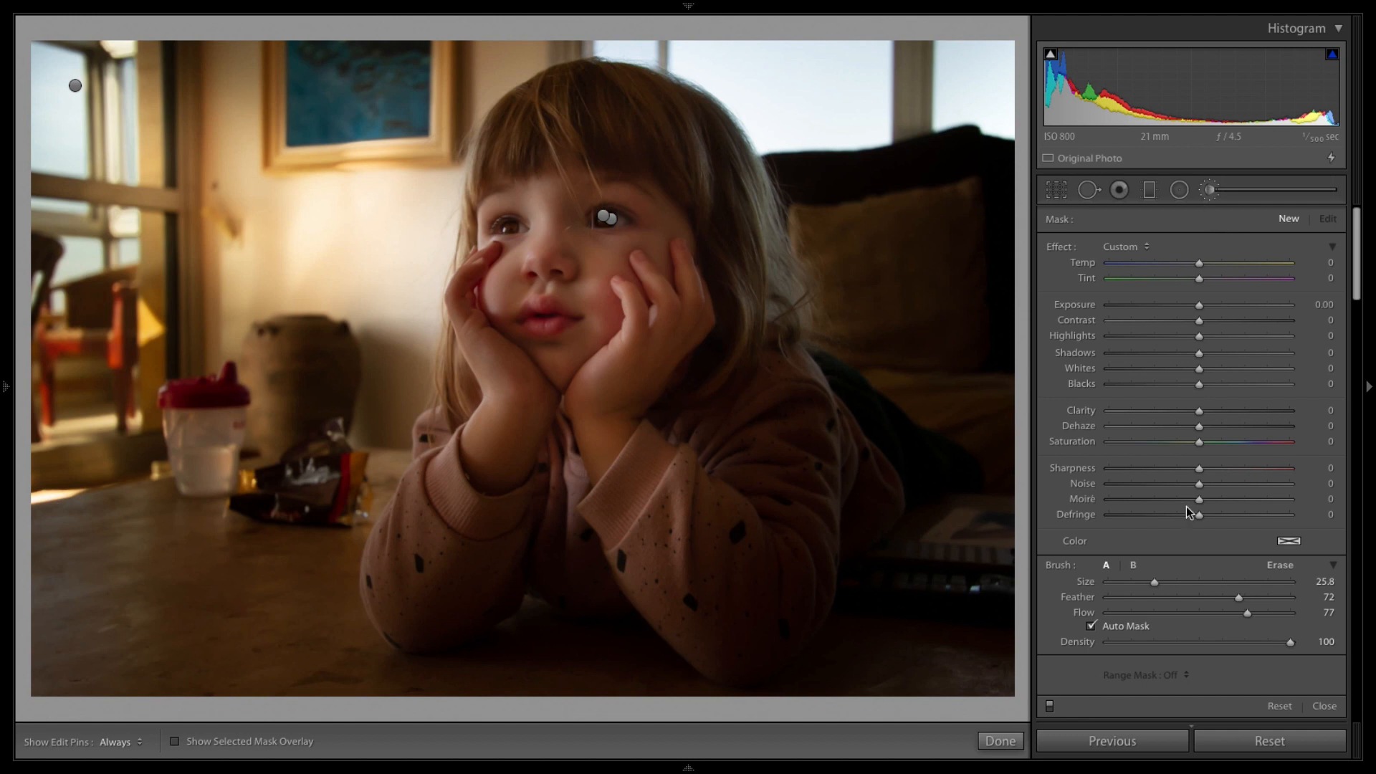
drag(1146, 576, 1128, 582)
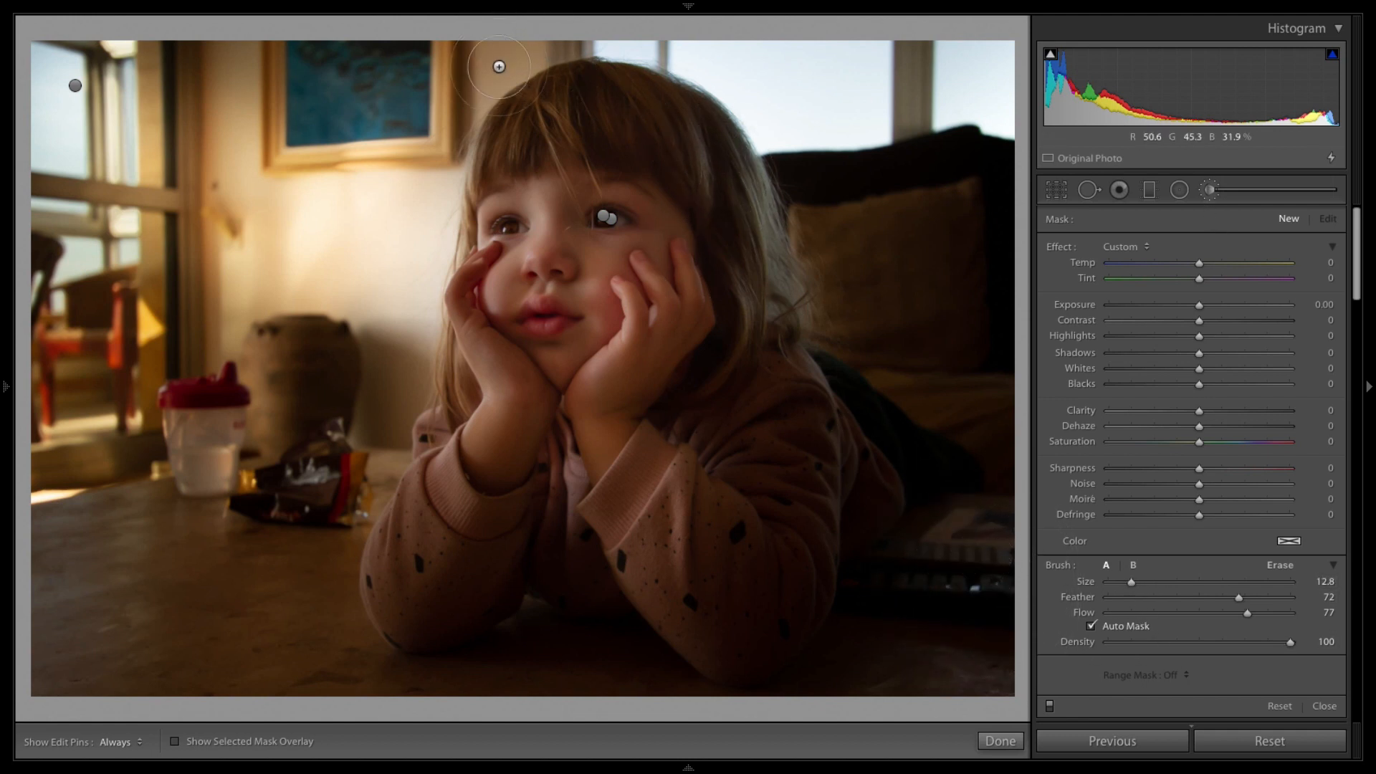
click(1091, 625)
click(1091, 626)
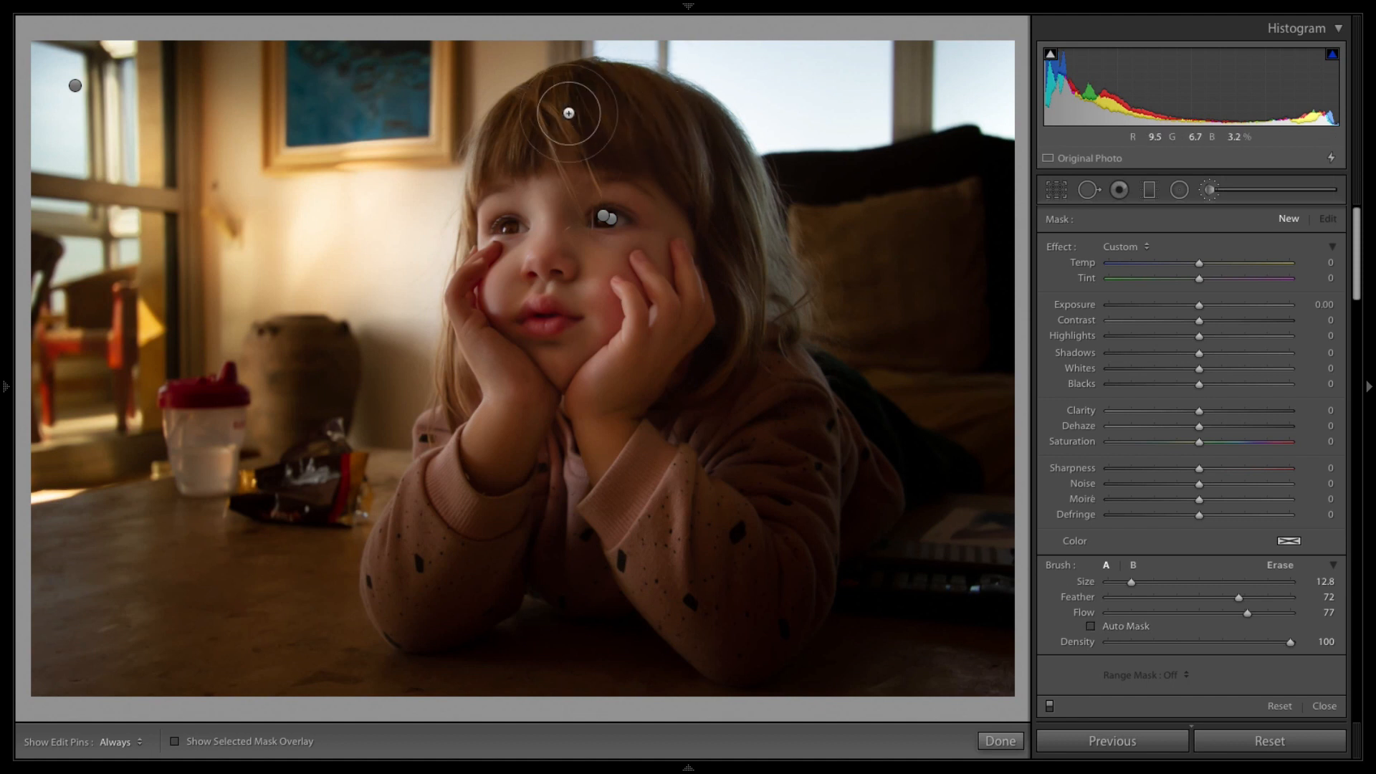
click(175, 742)
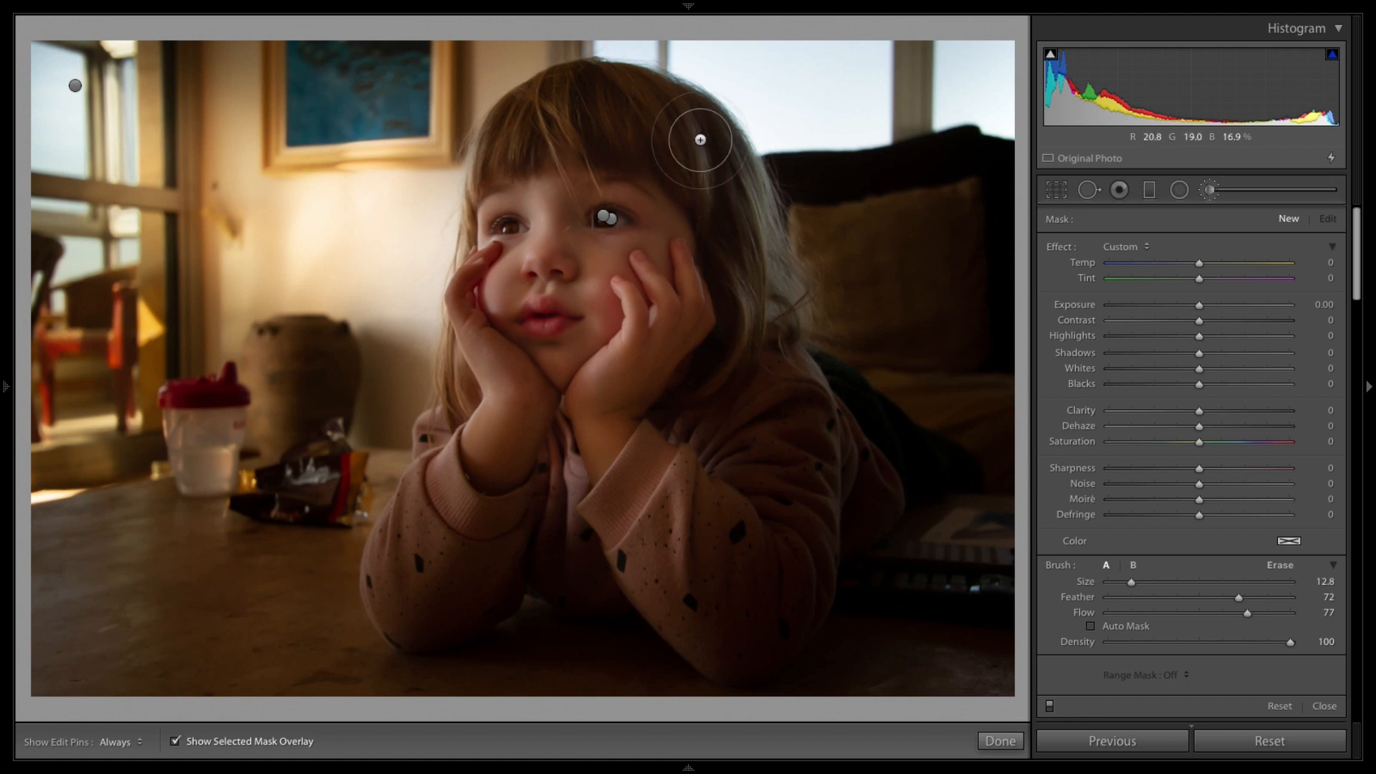
mouse_move(701, 140)
mouse_down()
mouse_move(736, 194)
mouse_move(772, 311)
mouse_up()
mouse_move(700, 148)
mouse_down()
mouse_move(524, 122)
mouse_move(664, 123)
mouse_move(556, 112)
mouse_move(484, 151)
mouse_move(530, 124)
mouse_move(644, 107)
mouse_move(743, 181)
mouse_move(767, 322)
mouse_up()
Extend the hair mask to the lower ends and face-side strands with brush sizes 8.6 and 5.8, and hide the mask overlay
drag(1131, 582, 1126, 583)
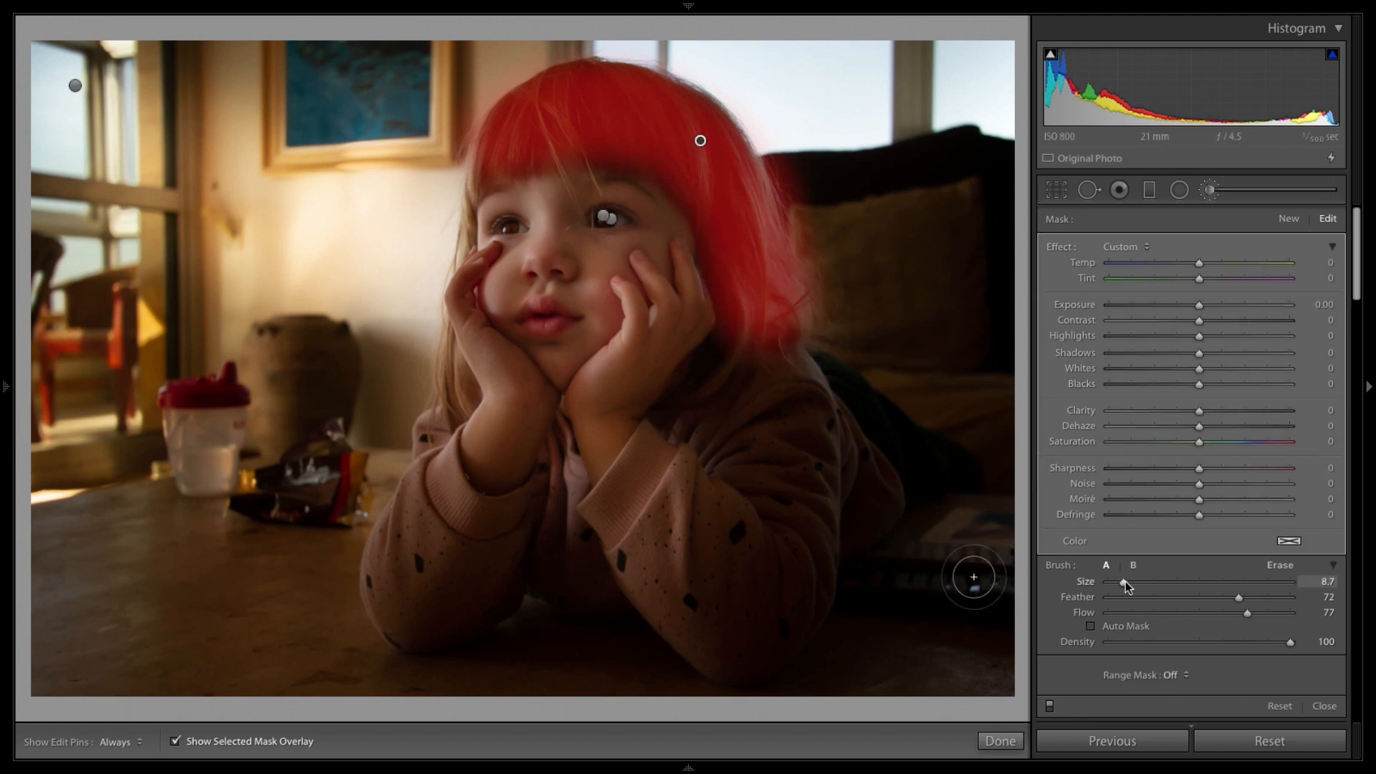
drag(738, 316, 703, 393)
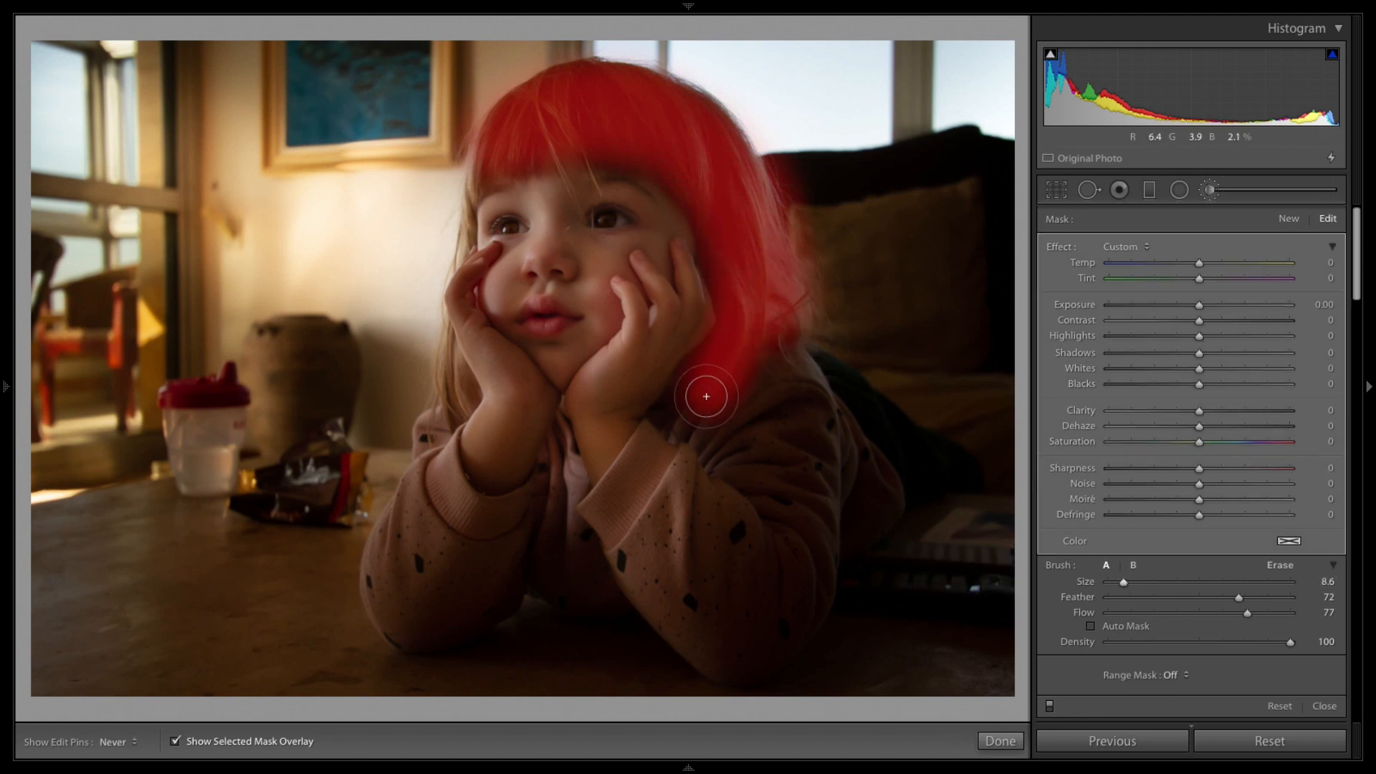
drag(457, 382, 447, 378)
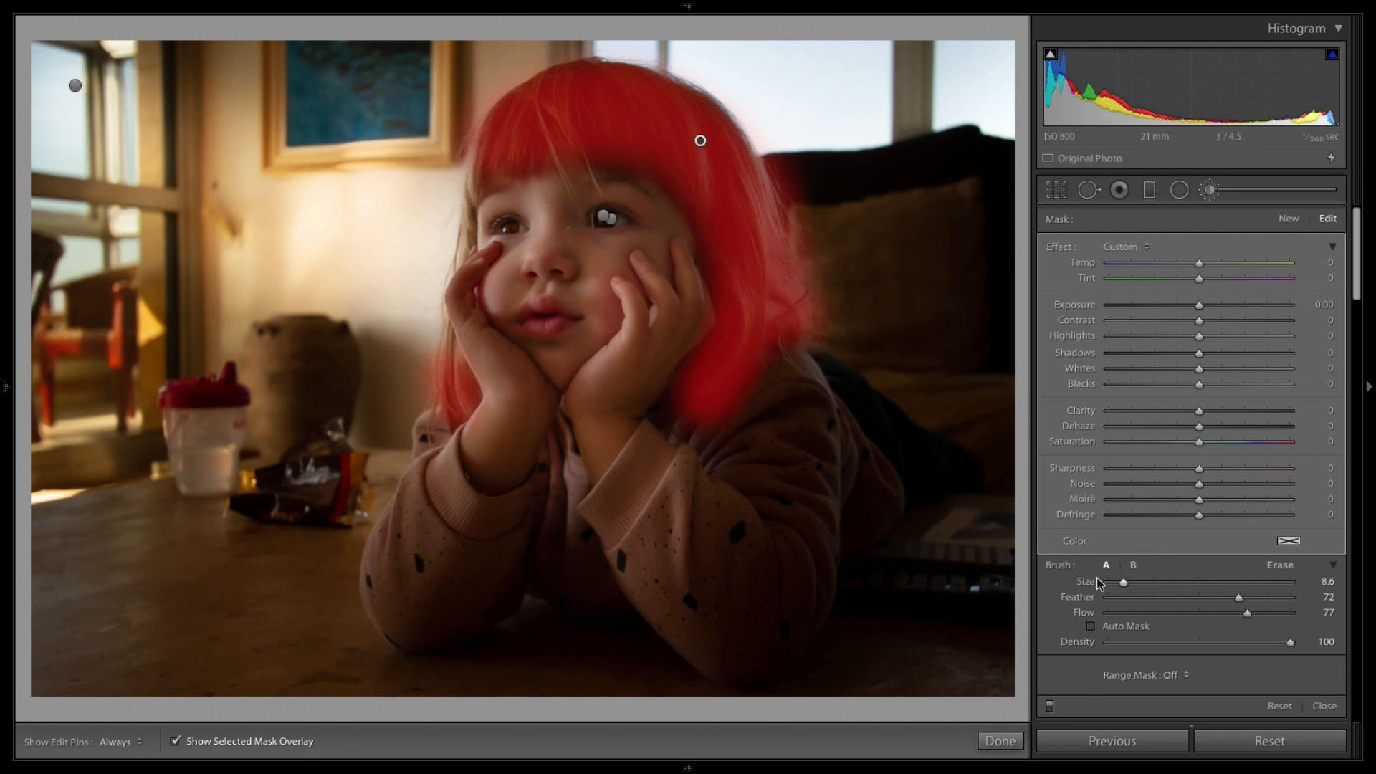
drag(1124, 582, 1118, 582)
drag(509, 101, 464, 231)
key(h)
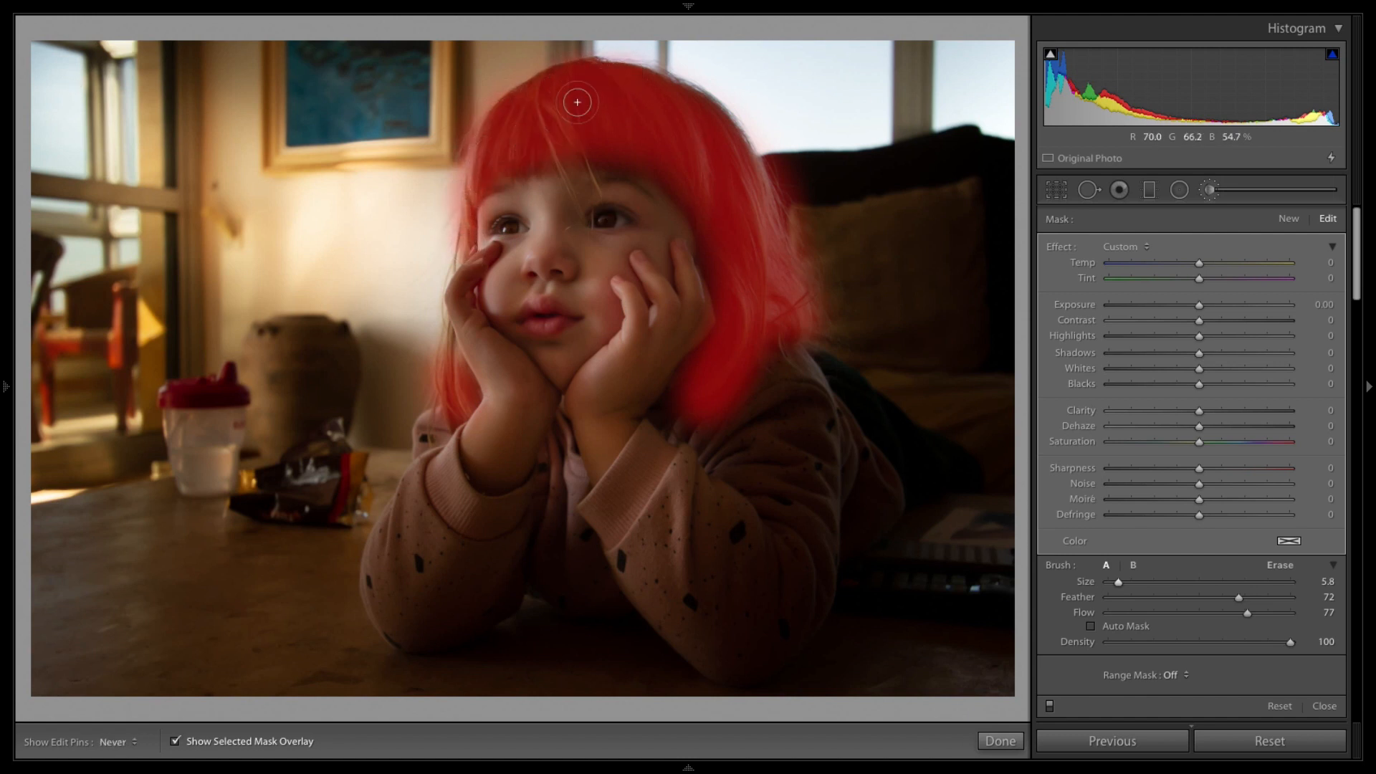
key(h)
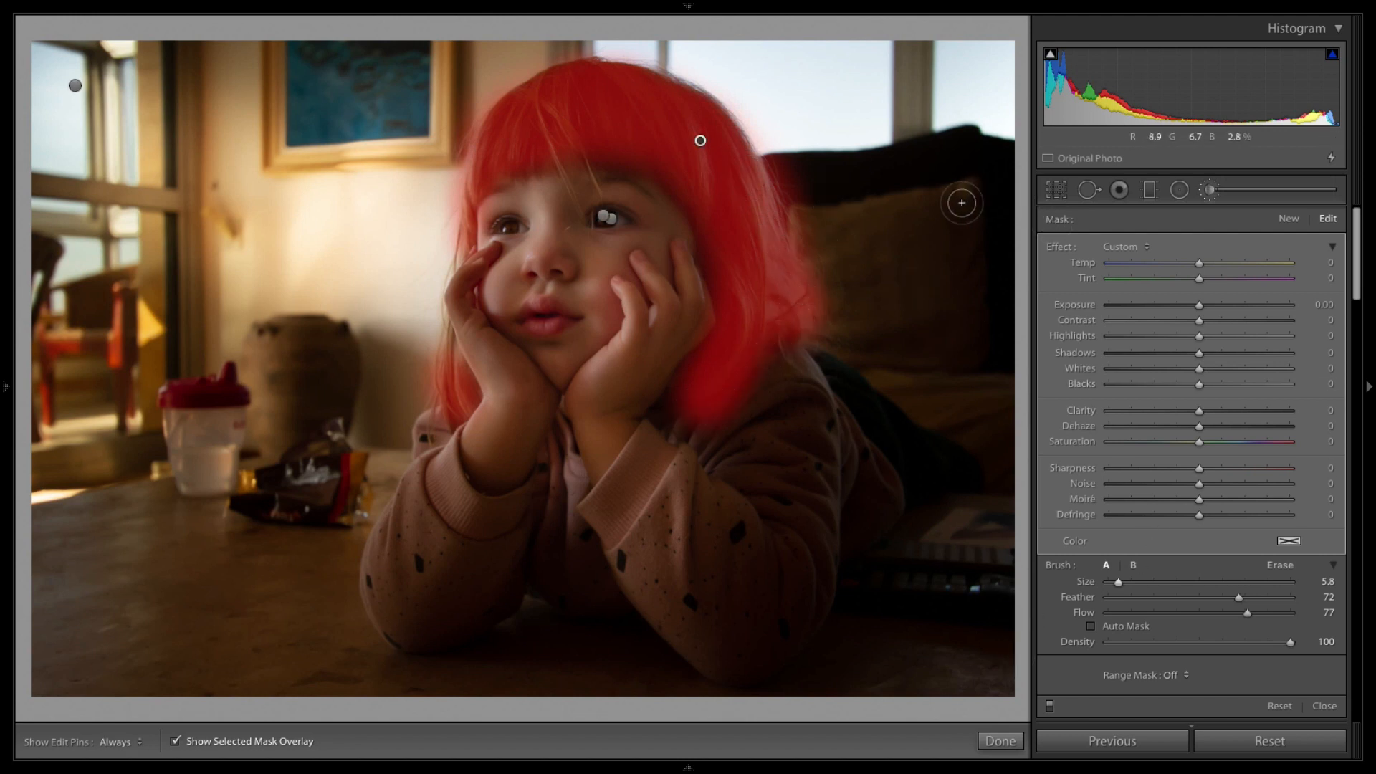
click(175, 742)
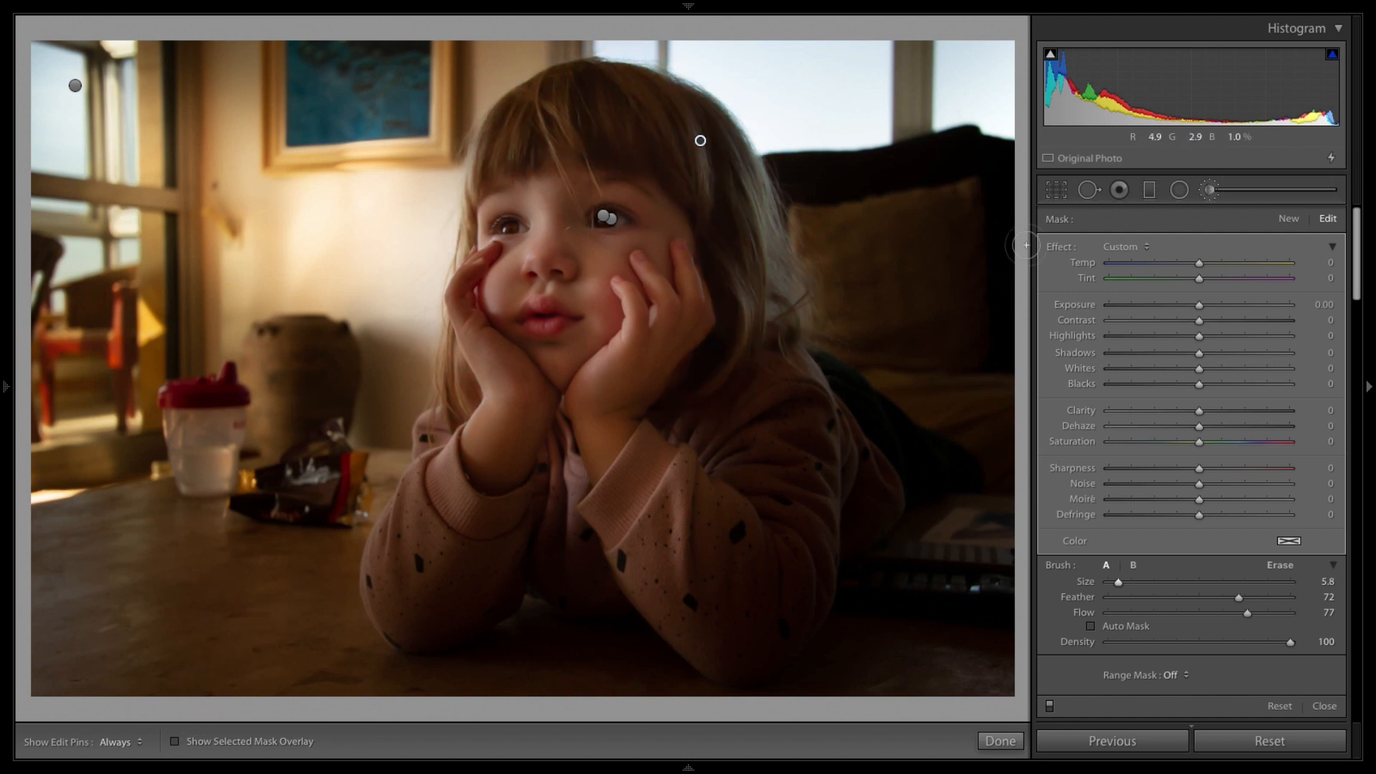
Set the hair mask's Clarity to 48, Highlights to 40, Shadows to 10 and Whites to 44, leaving Temp at 0
mouse_move(1199, 411)
mouse_down()
mouse_move(1280, 415)
mouse_move(1203, 412)
mouse_move(1277, 407)
mouse_move(1220, 412)
mouse_up()
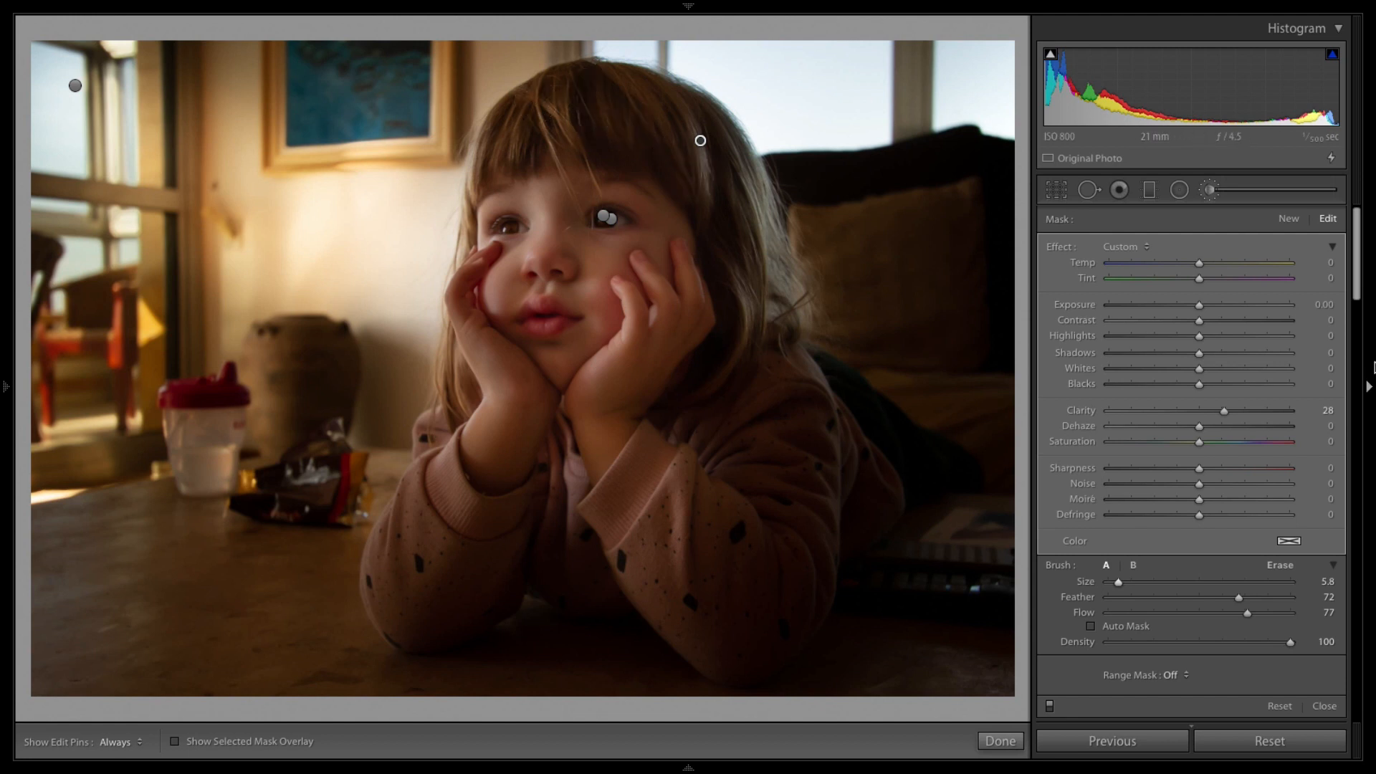
drag(1226, 412, 1242, 414)
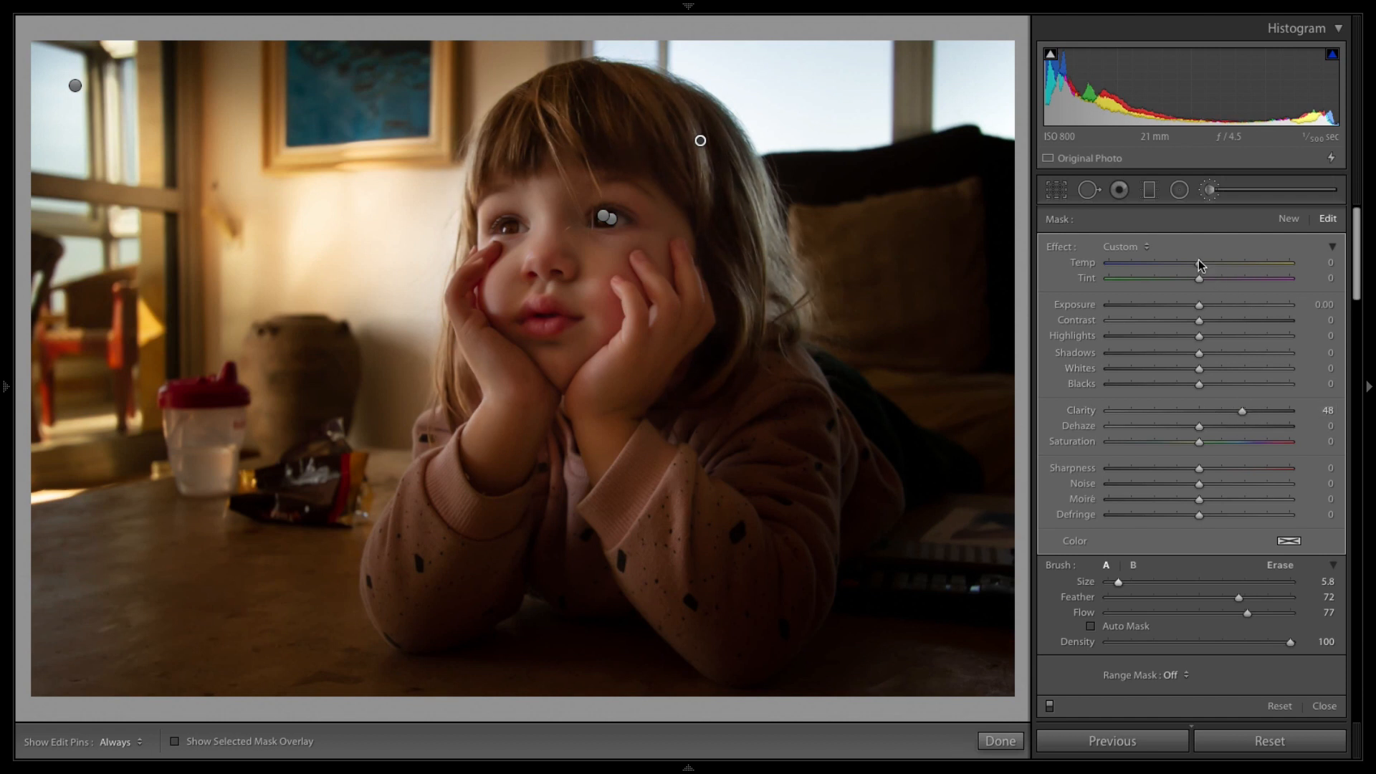
drag(1248, 261, 1218, 266)
mouse_move(1228, 264)
mouse_down()
mouse_move(1186, 268)
mouse_move(1203, 265)
mouse_up()
mouse_move(1220, 269)
mouse_down()
mouse_move(1237, 271)
mouse_move(1207, 264)
mouse_up()
drag(1144, 277, 1205, 264)
mouse_move(1201, 335)
mouse_down()
mouse_move(1277, 335)
mouse_move(1233, 337)
mouse_move(1257, 368)
mouse_move(1175, 385)
mouse_move(1244, 358)
mouse_move(1206, 354)
mouse_up()
double_click(1200, 380)
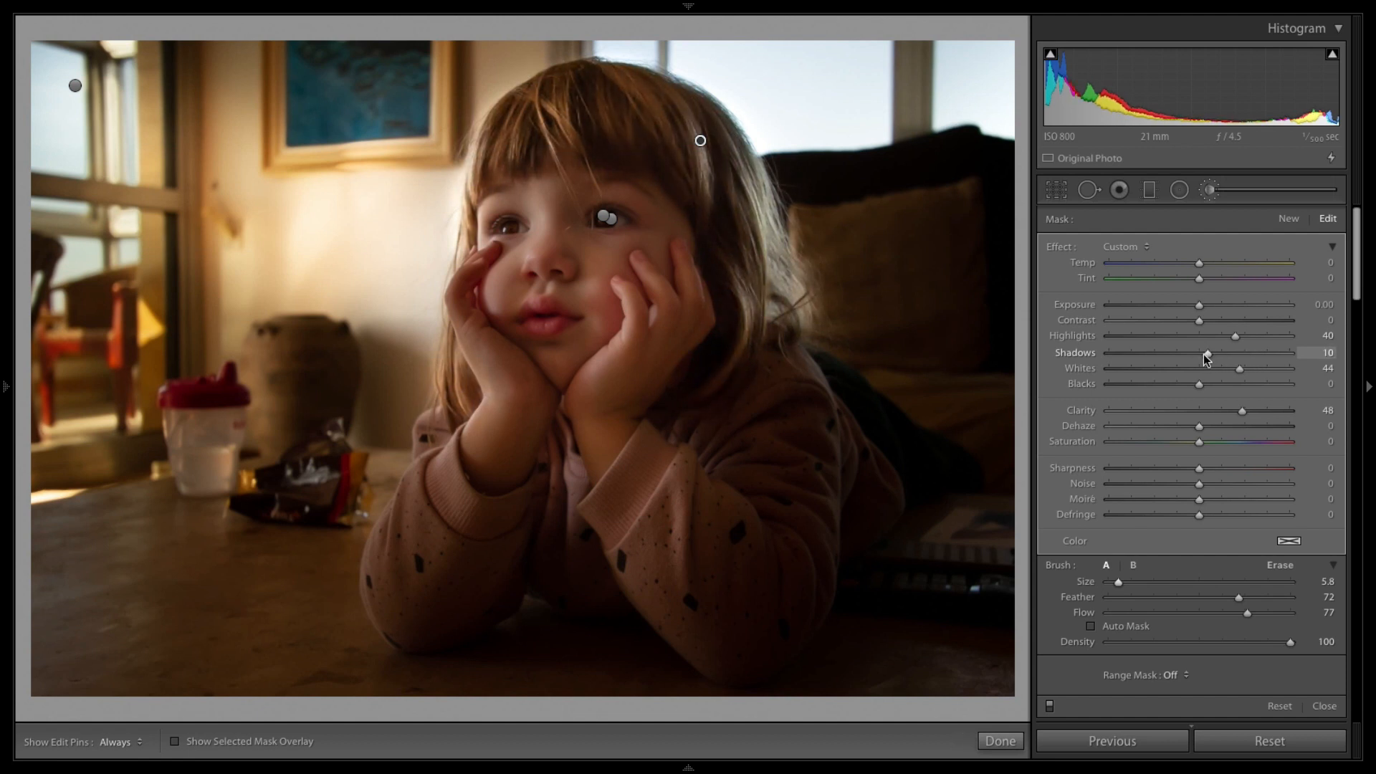
Compare the photo with the brush adjustments switched off and on
click(1050, 706)
click(1050, 708)
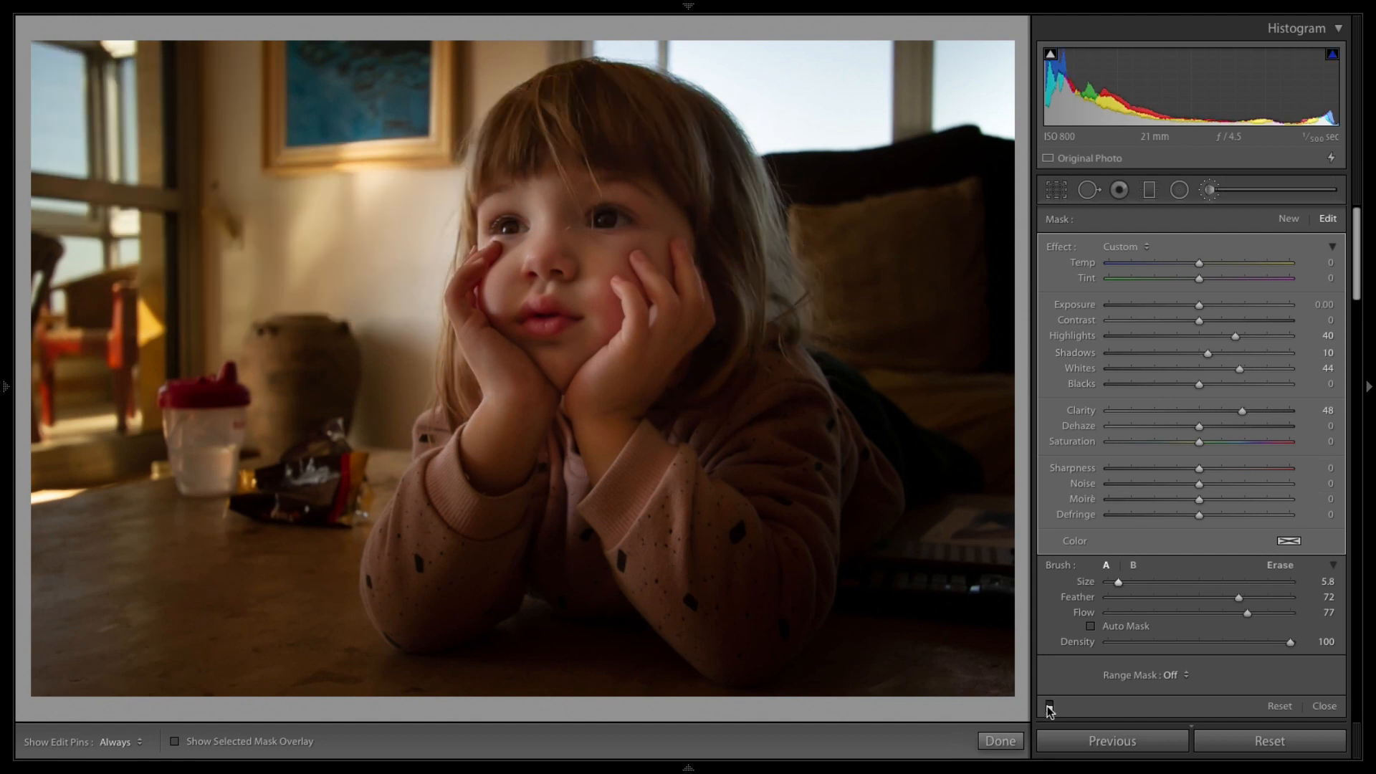
click(1050, 707)
click(1050, 707)
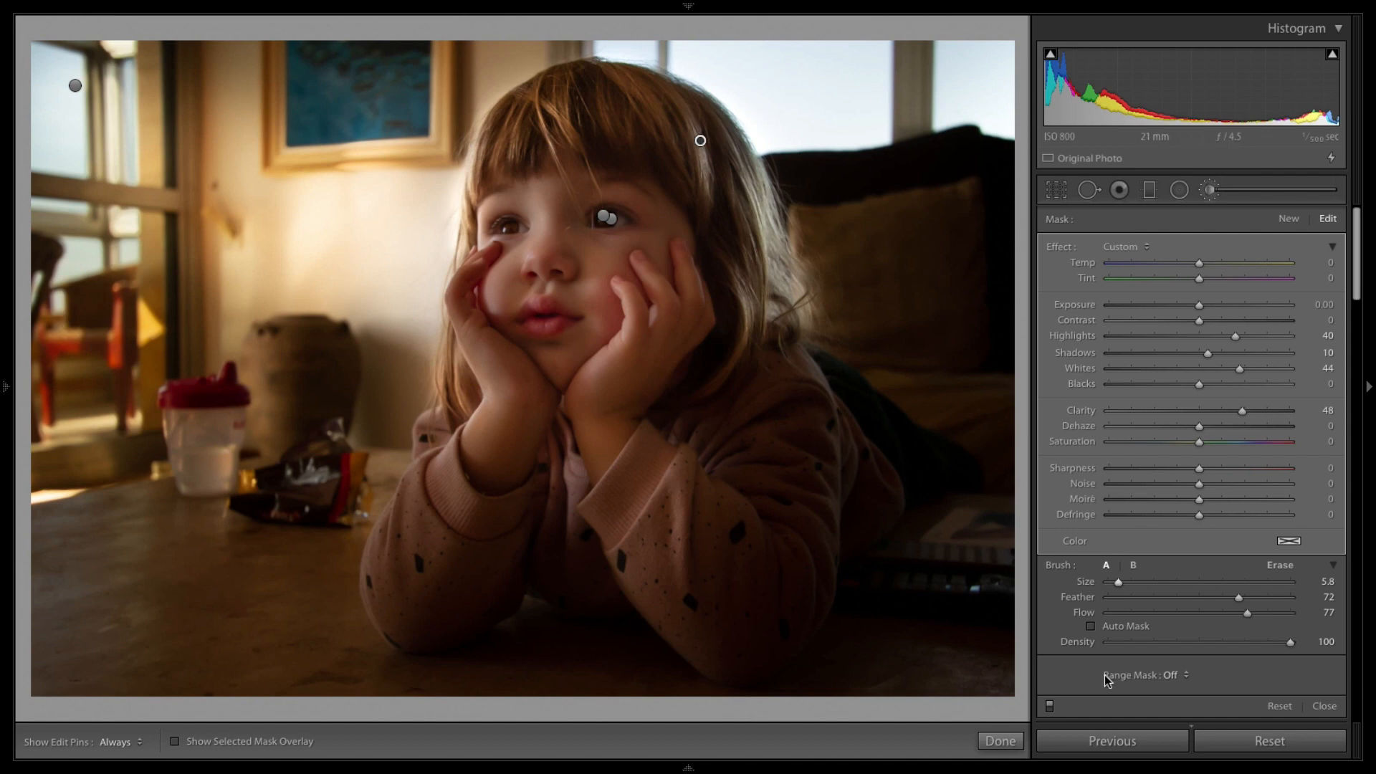
click(1050, 707)
click(1050, 707)
click(1050, 707)
click(1051, 707)
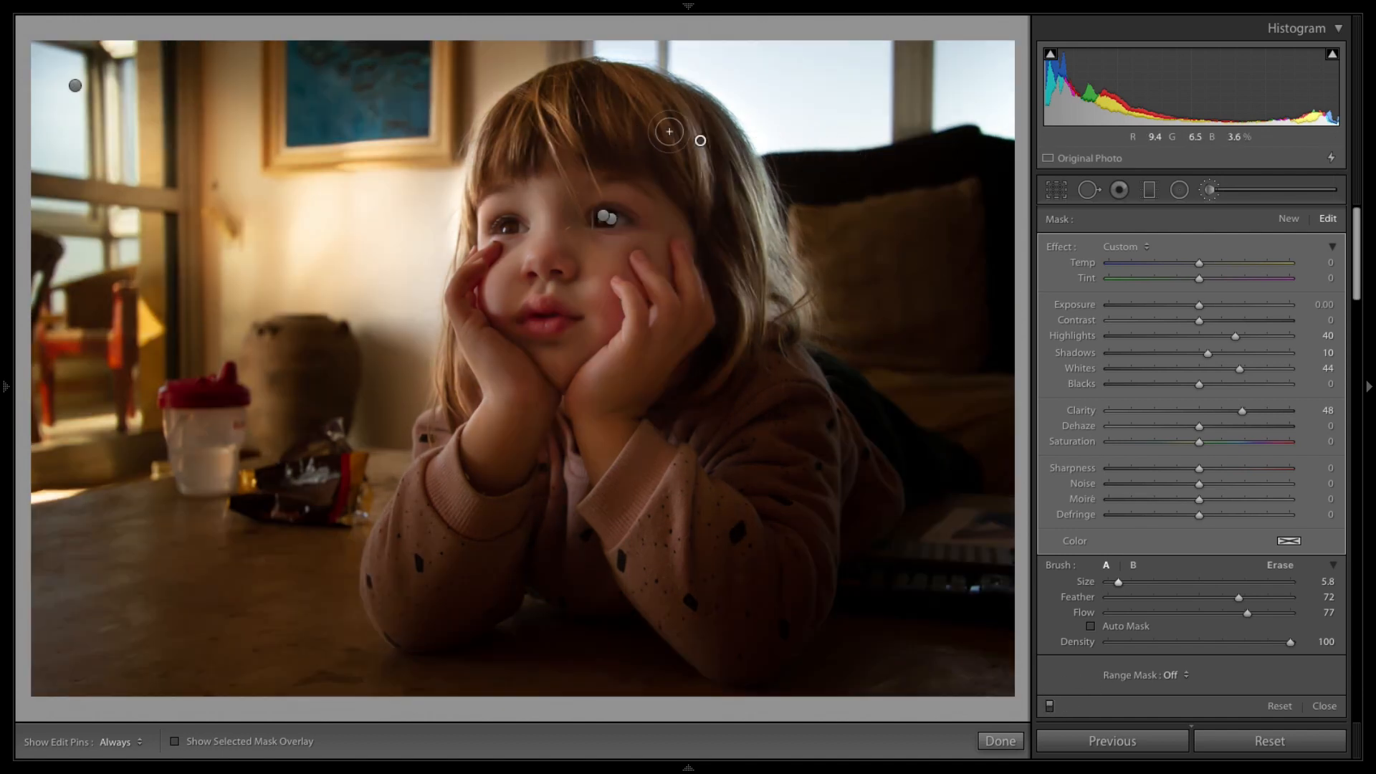
Try Clarity 45, Dehaze 19 and Sharpness 15 on the hair mask, and reset Dehaze and Sharpness to 0
drag(1244, 410, 1238, 418)
click(1216, 427)
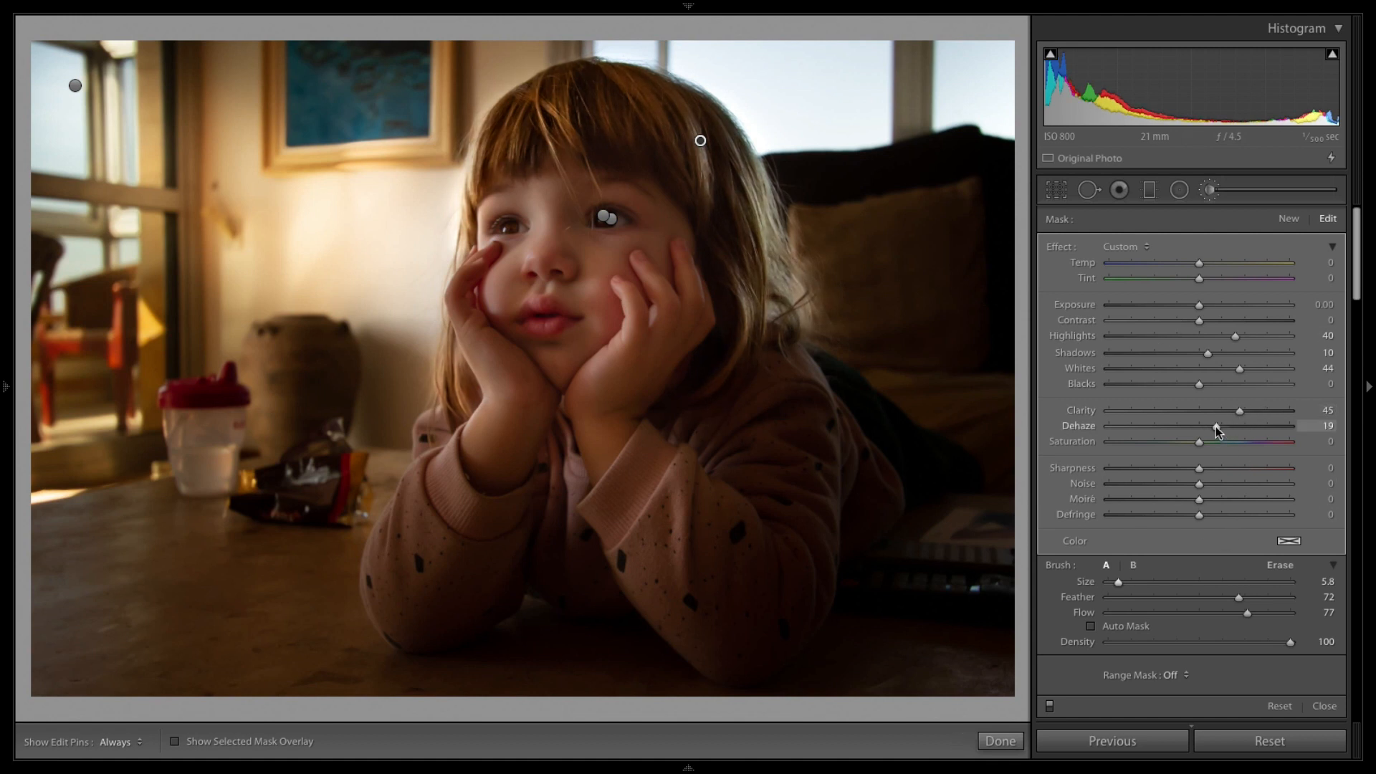
double_click(1216, 427)
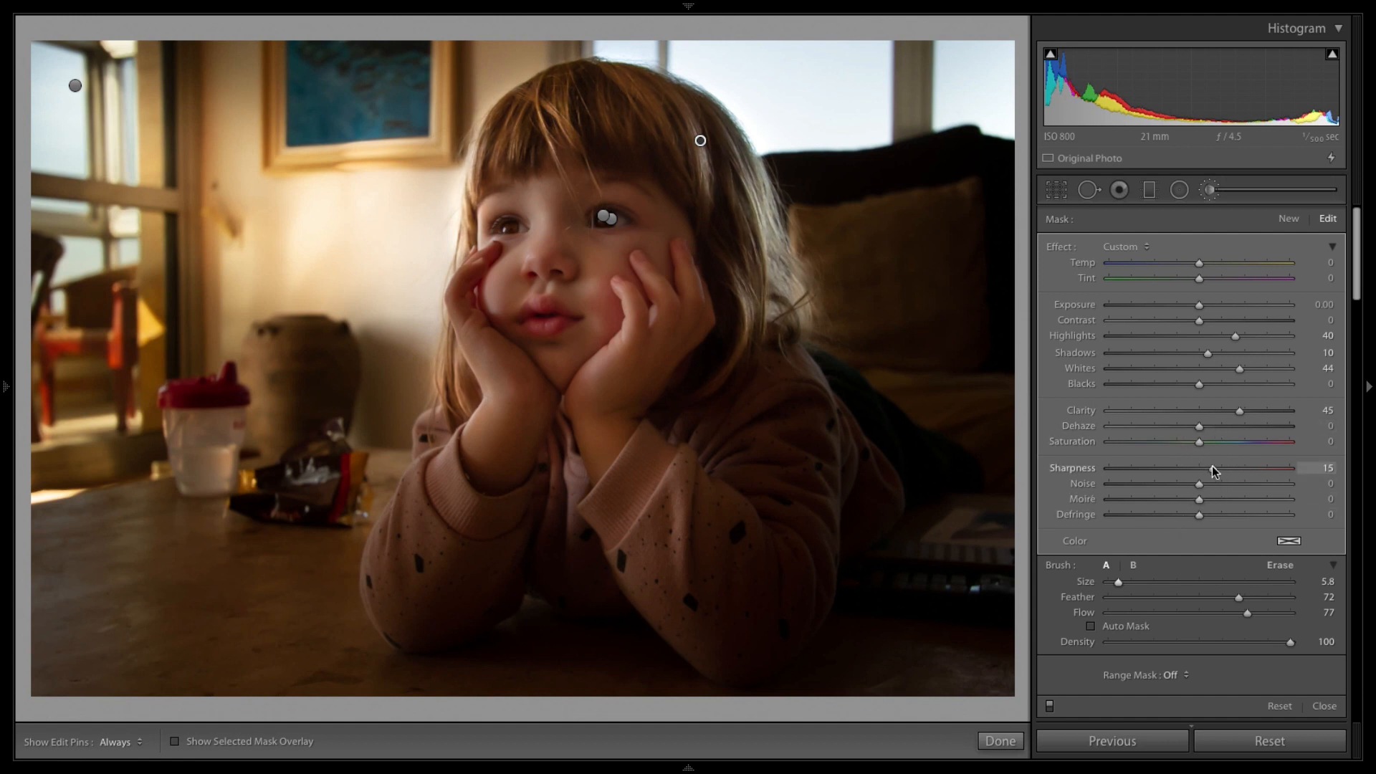
double_click(1211, 467)
Soften the hair by setting its brush mask's Clarity to −48
click(1158, 412)
mouse_move(1158, 411)
mouse_down()
mouse_move(1174, 414)
mouse_move(1148, 419)
mouse_up()
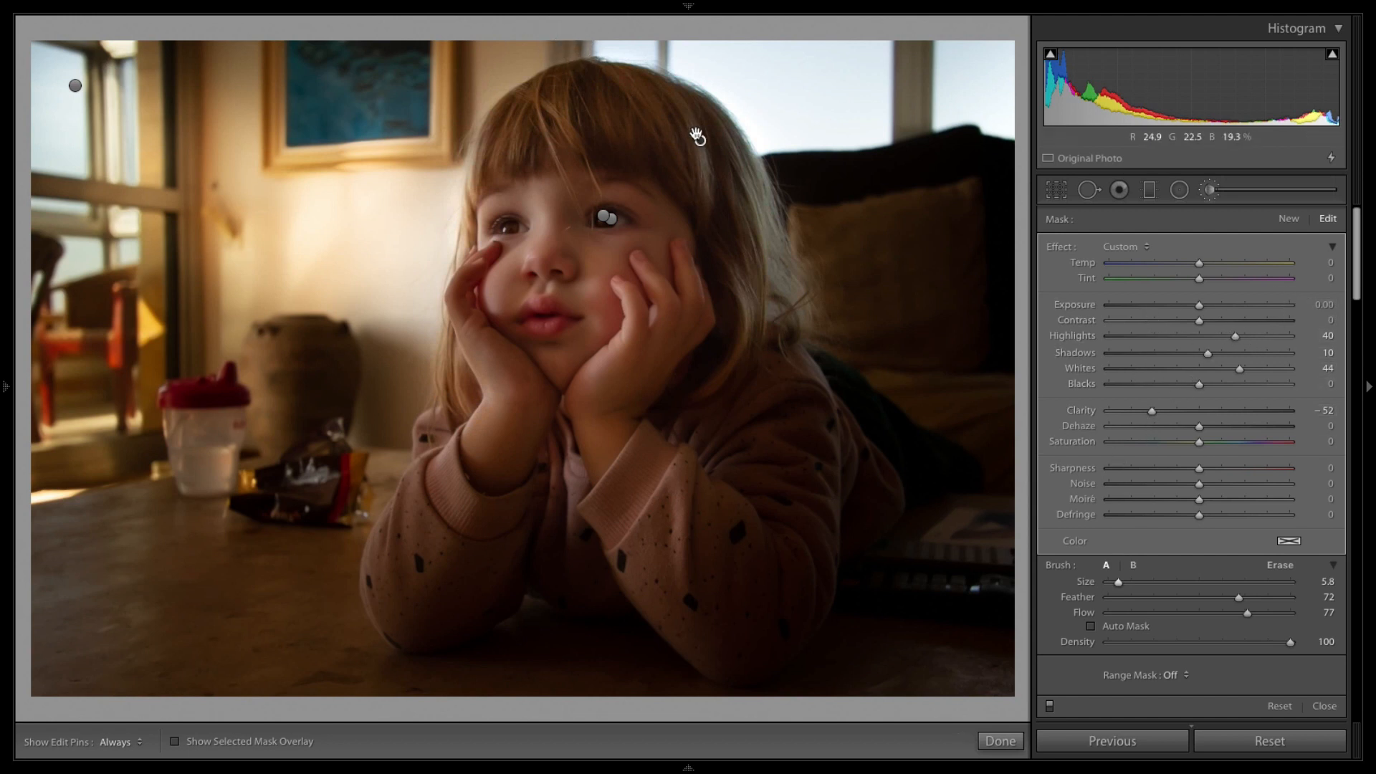
drag(700, 141, 725, 176)
key(ctrl+z)
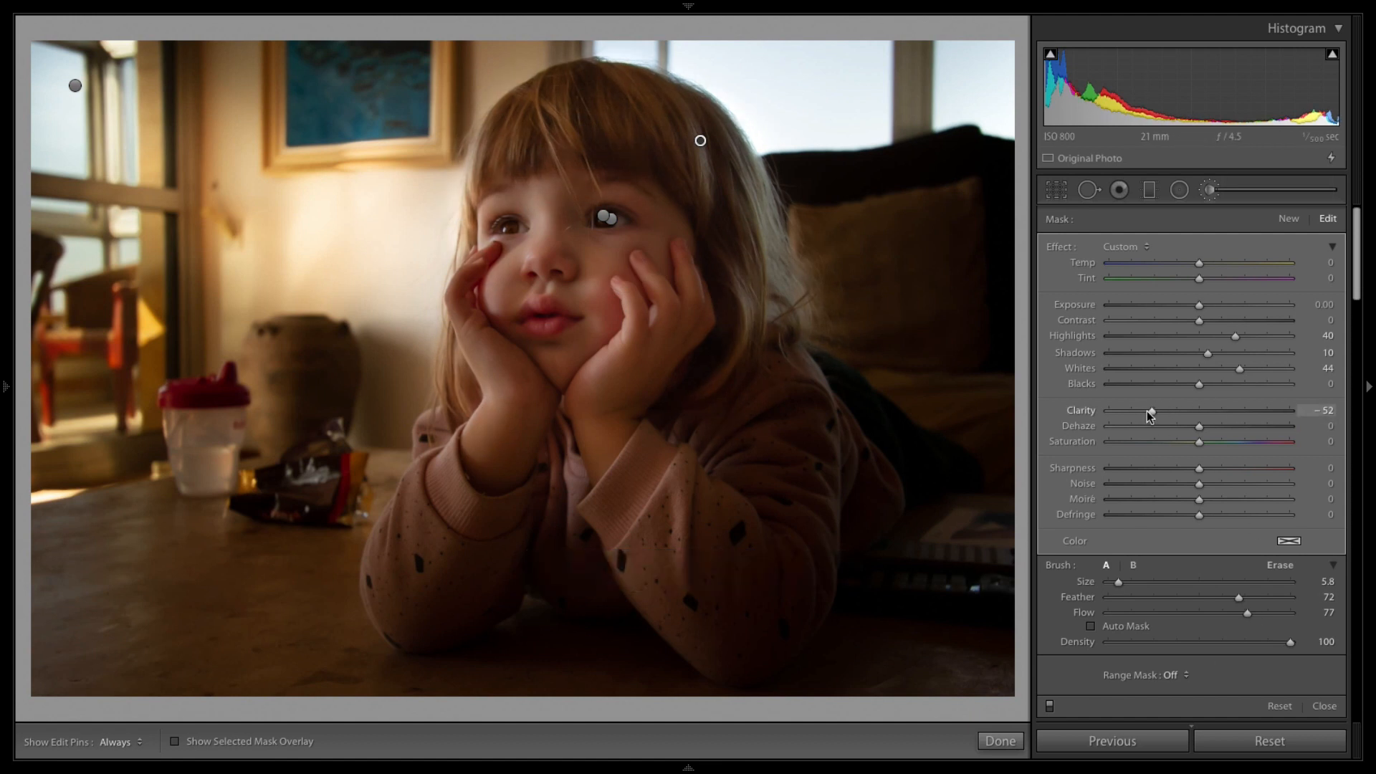
drag(1150, 414, 1127, 422)
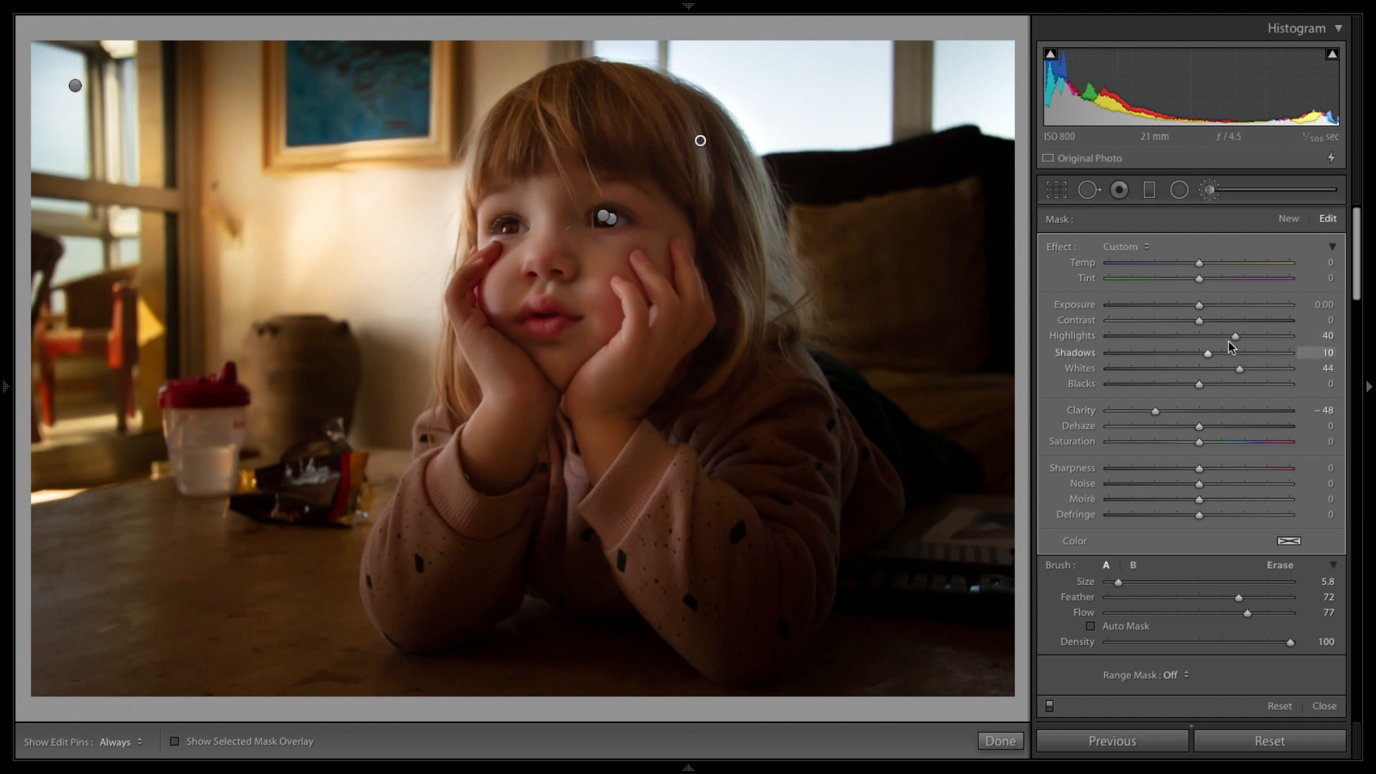
Set the hair mask's Exposure to 0.17, Shadows to 18, Whites to 56 and Clarity to −58
mouse_move(1199, 305)
mouse_down()
mouse_move(1210, 304)
mouse_move(1200, 307)
mouse_up()
mouse_move(1206, 354)
mouse_down()
mouse_move(1230, 356)
mouse_move(1215, 355)
mouse_up()
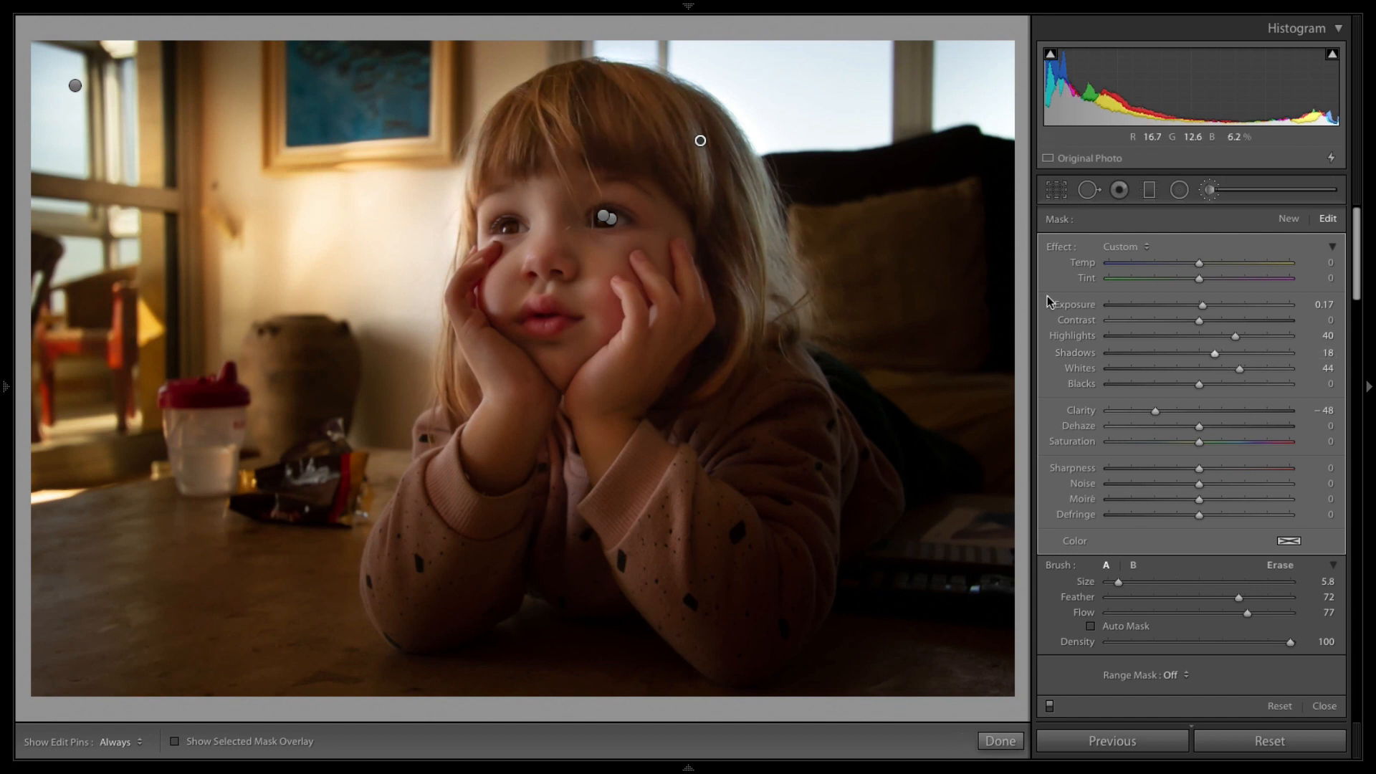
drag(1239, 371, 1257, 370)
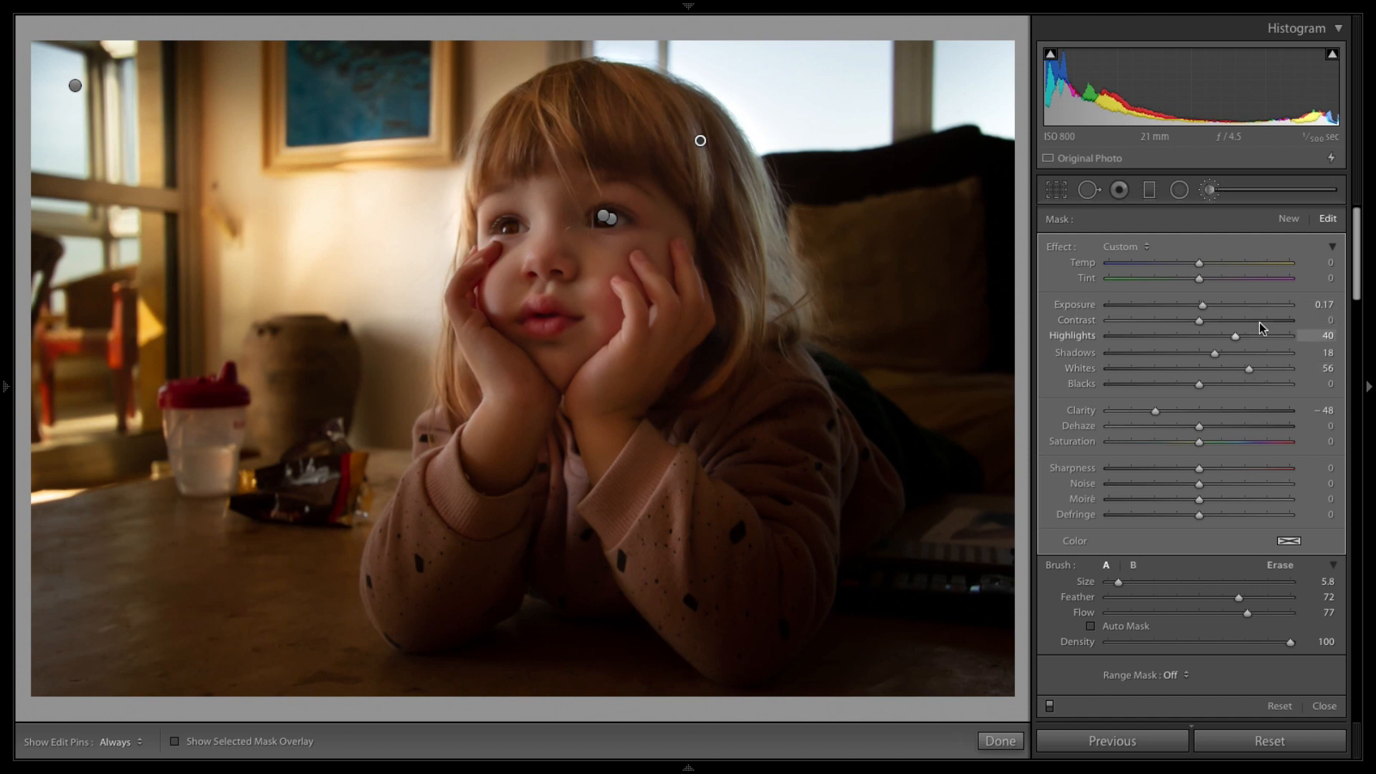
drag(1107, 411, 1143, 419)
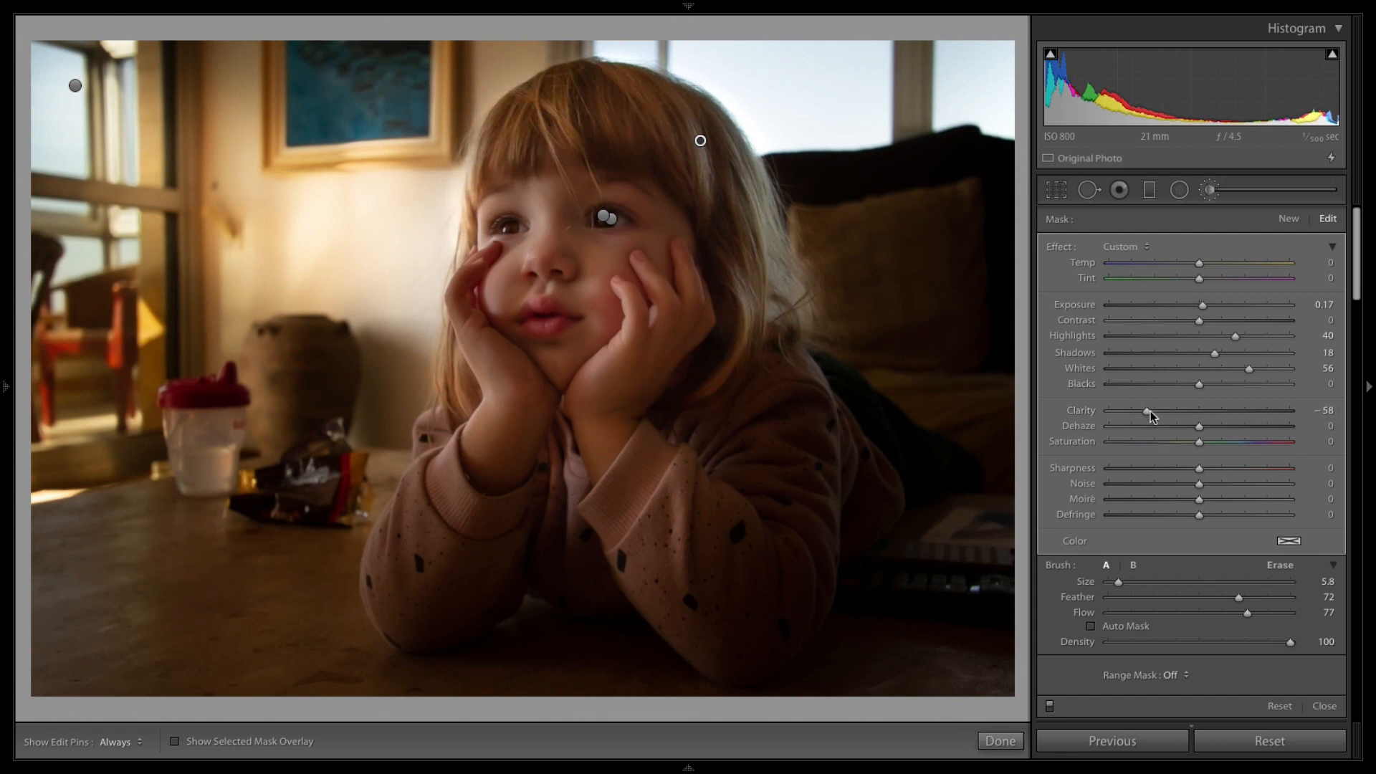
Finish the brush edit and compare the original photo with the edited version several times
click(1001, 743)
key(backslash)
key(backslash)
key(backslash)
key(backslash)
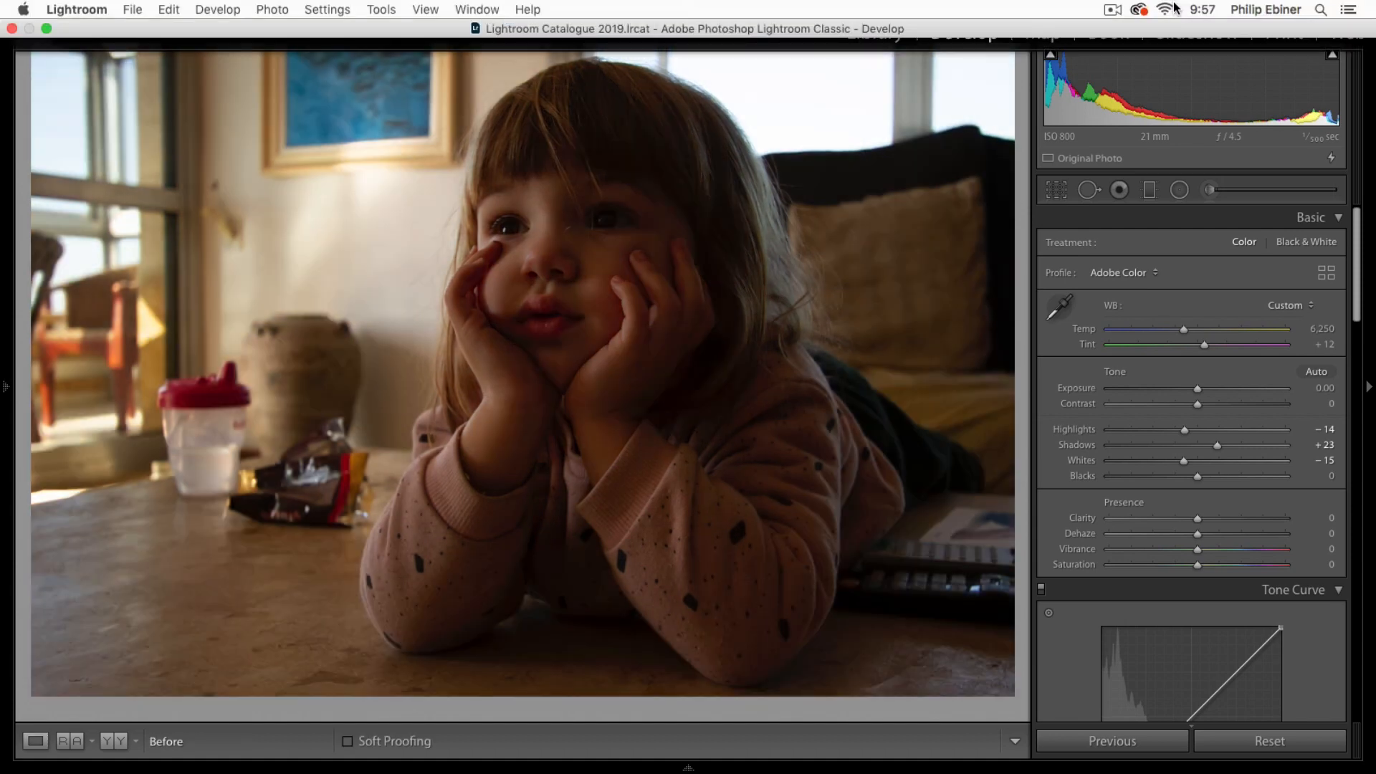
key(backslash)
key(backslash)
key(backslash)
key(backslash)
key(backslash)
key(backslash)
key(backslash)
key(backslash)
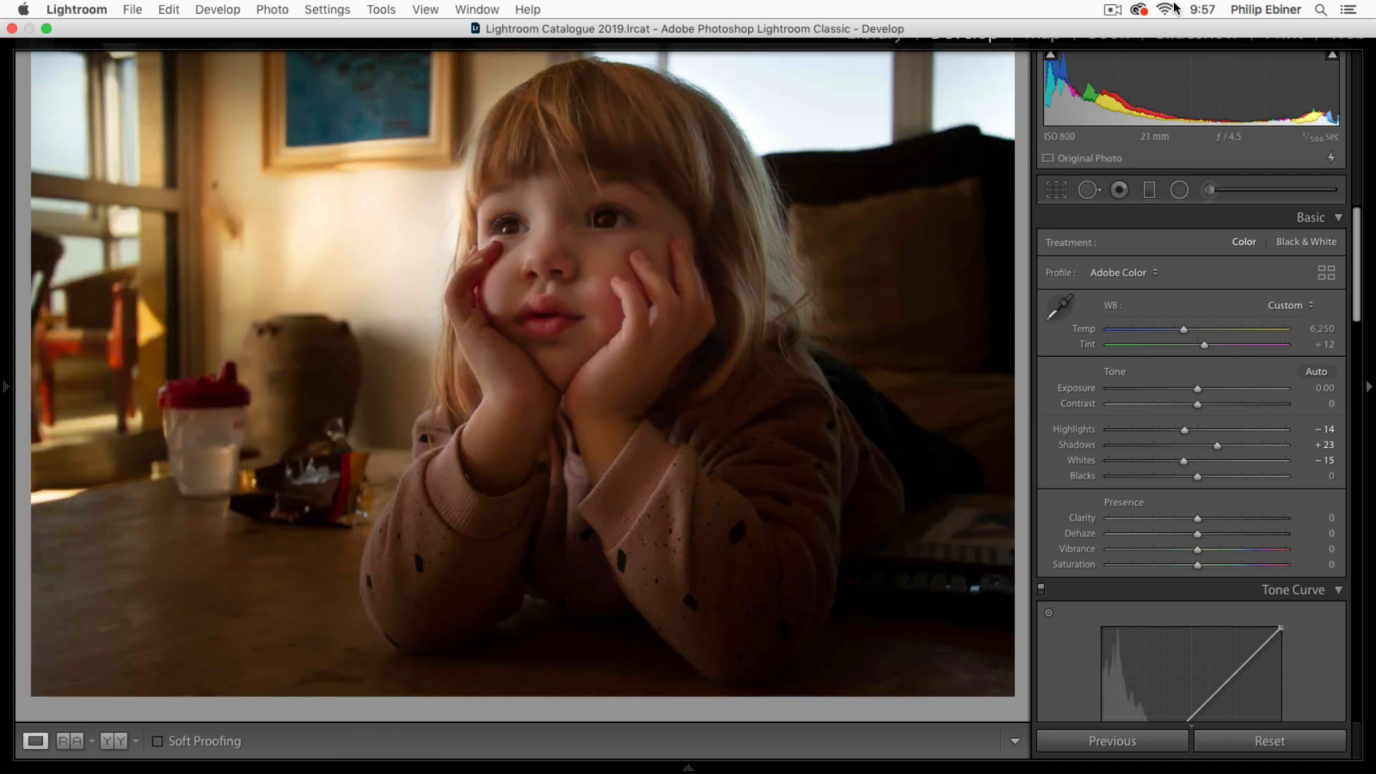
key(backslash)
key(backslash)
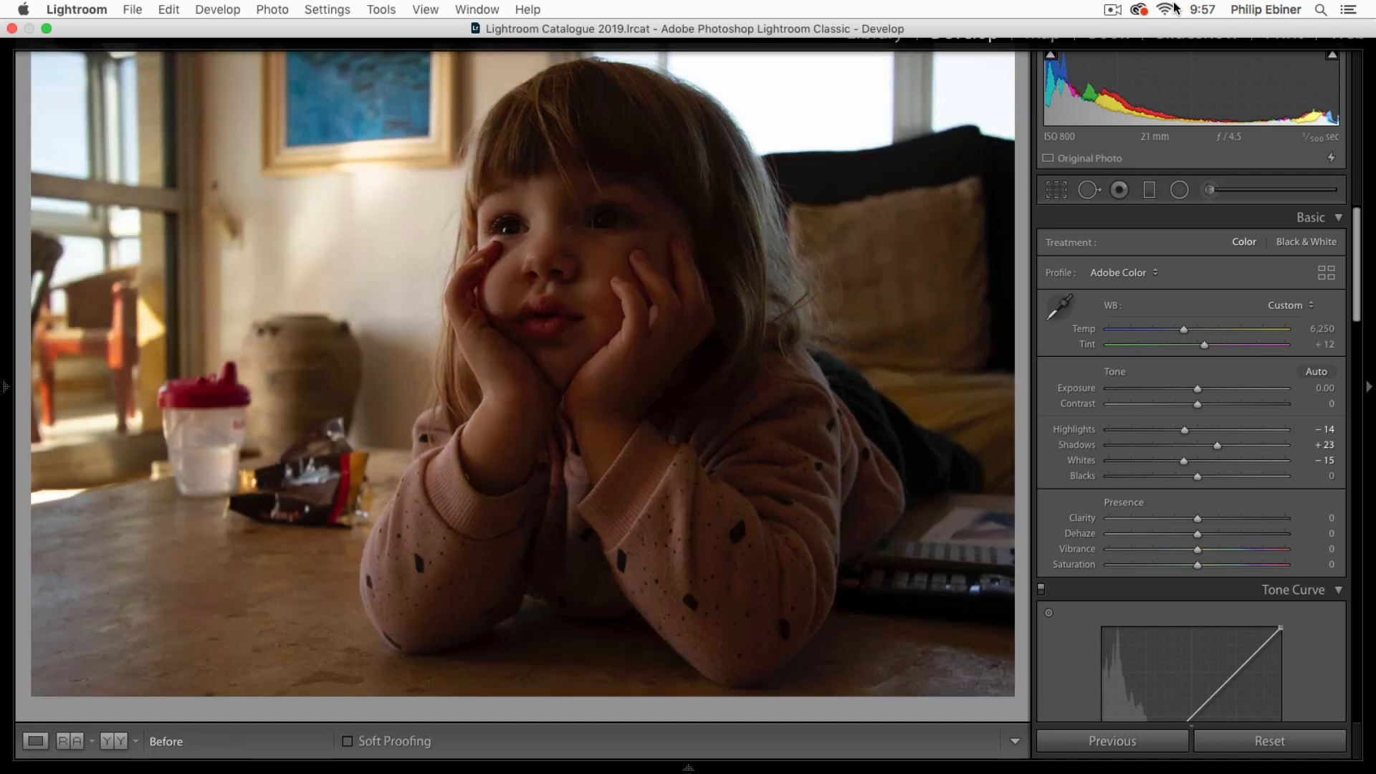
key(backslash)
key(backslash)
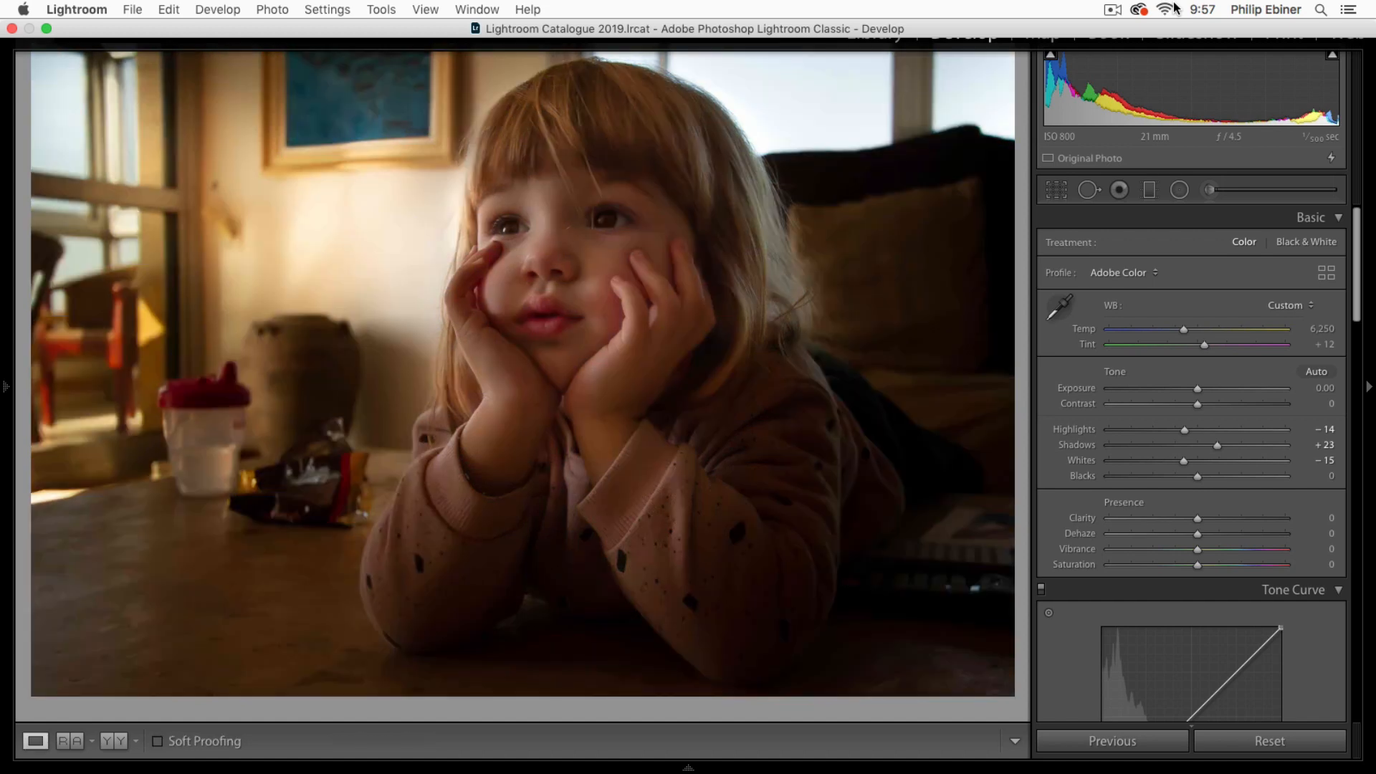
Check against the original, try an S-shaped RGB tone curve with darker shadows and brighter midtones, and remove its points
key(backslash)
key(backslash)
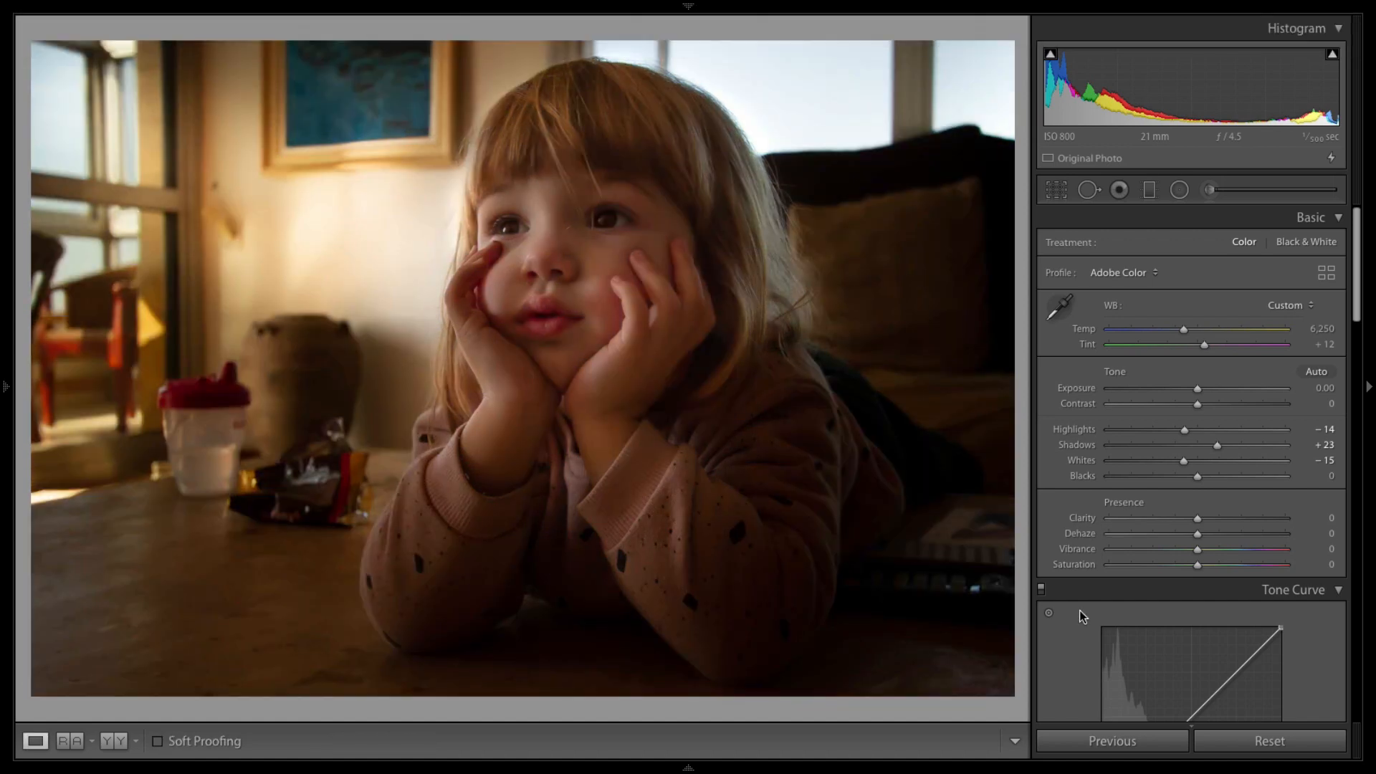
scroll(1076, 602, down, 3)
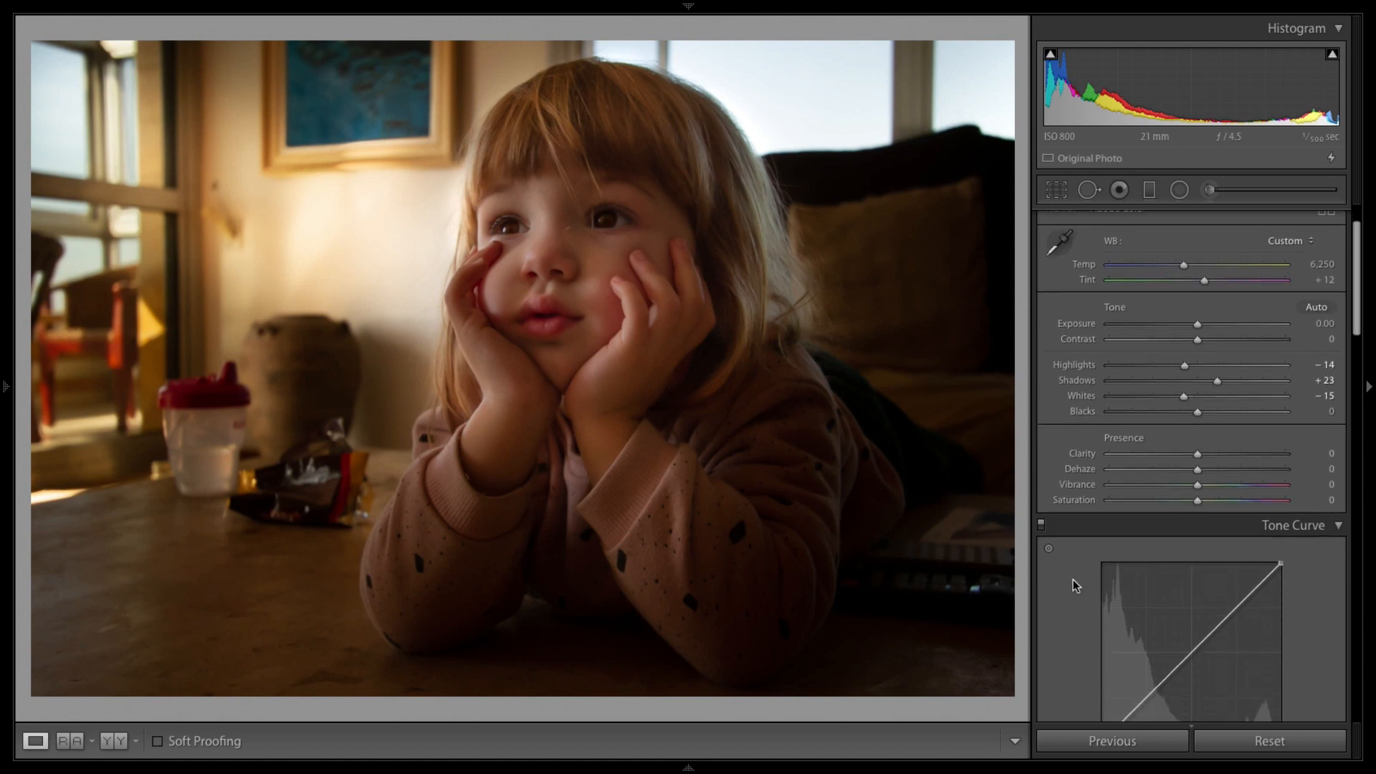
scroll(1074, 569, down, 5)
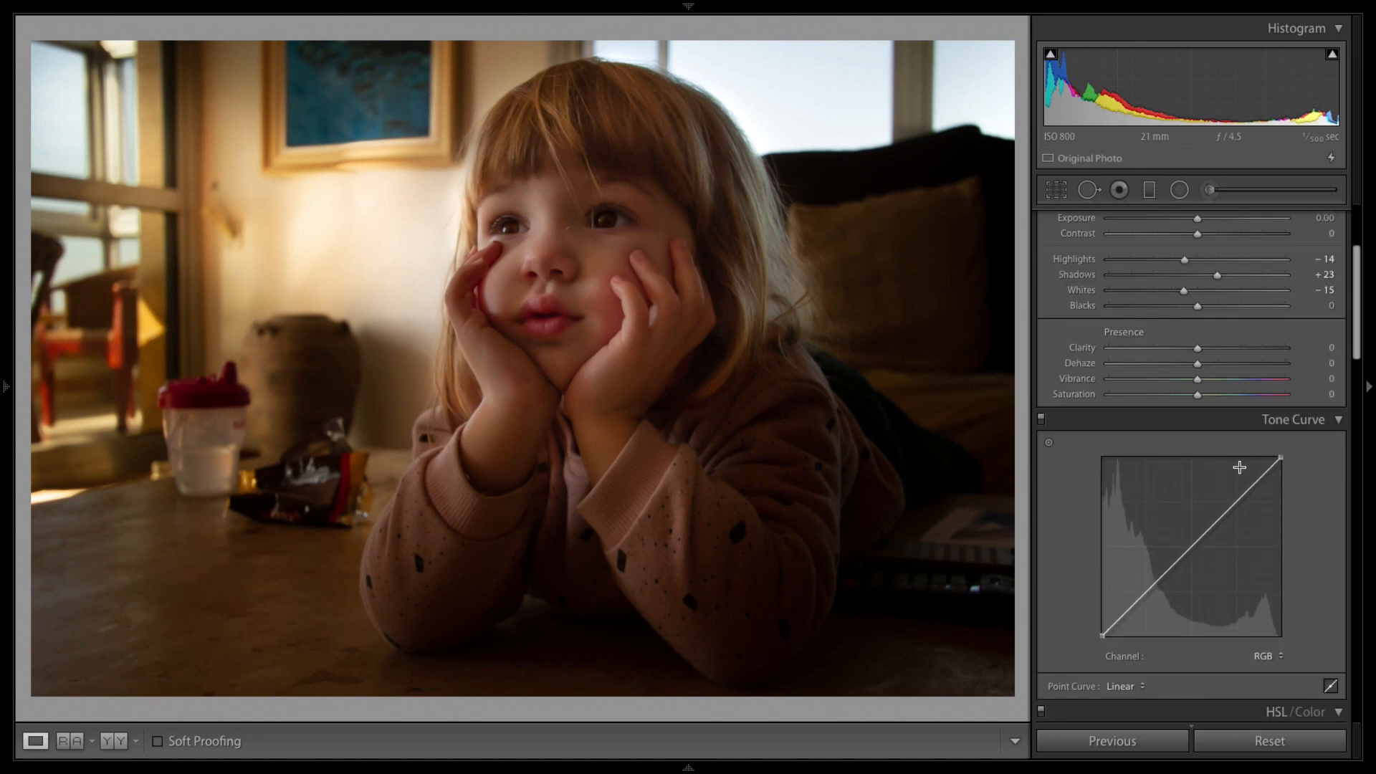
click(1210, 531)
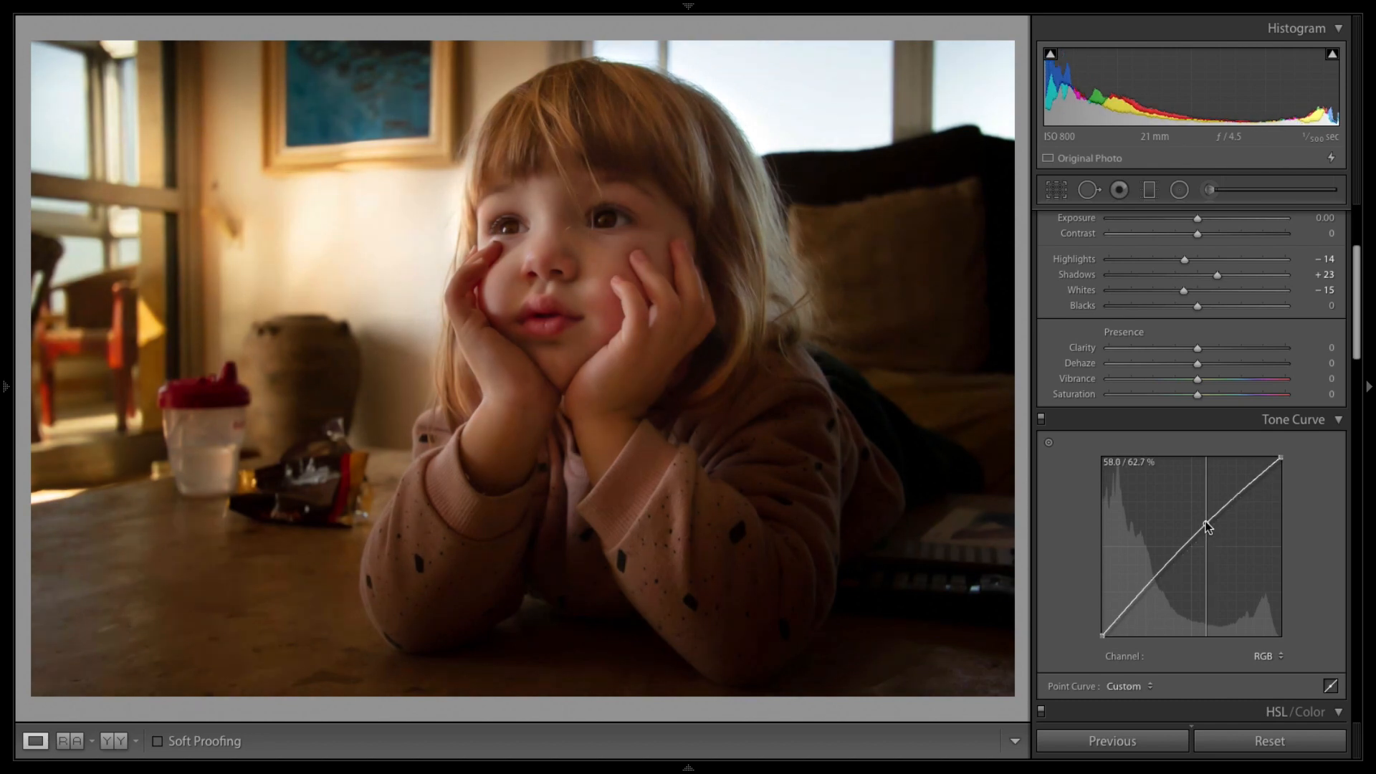
drag(1209, 527, 1153, 595)
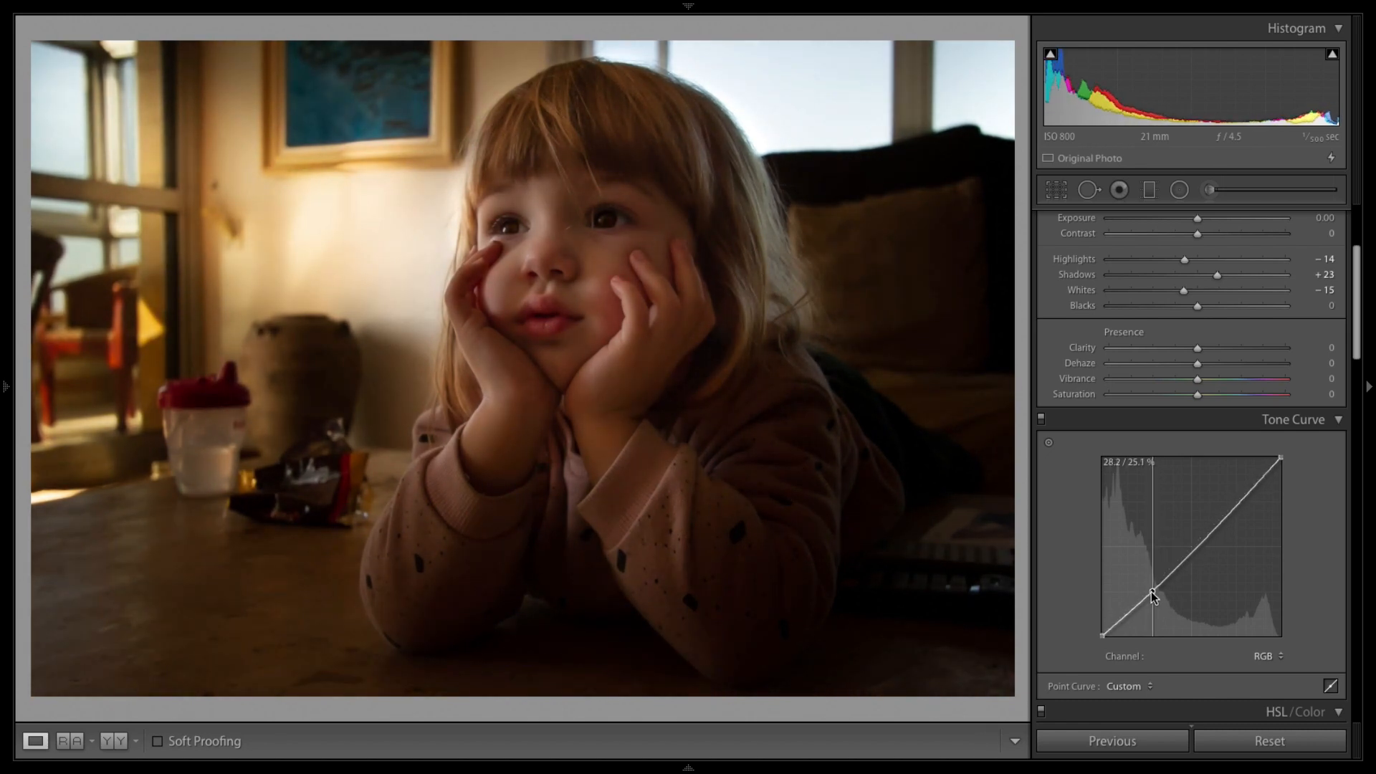
drag(1211, 533, 1205, 517)
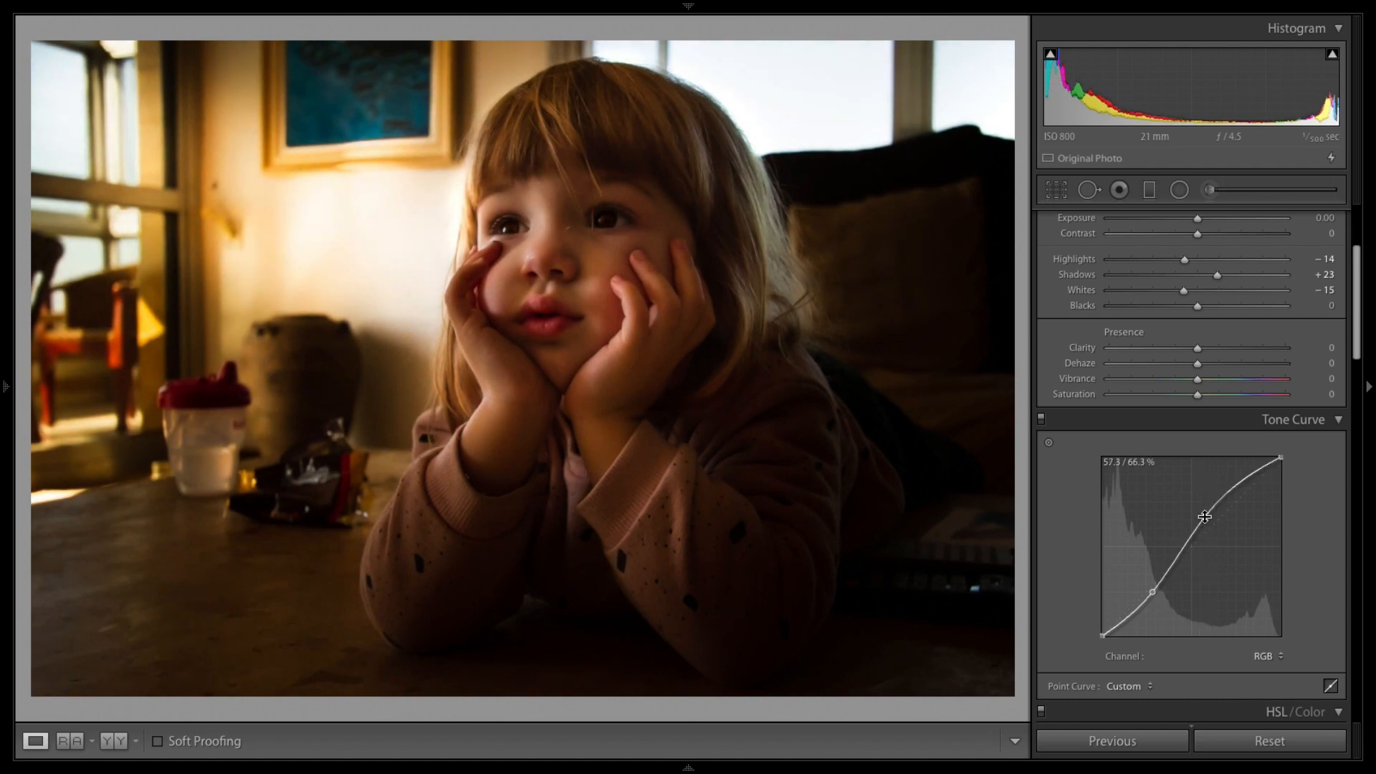
double_click(1205, 516)
double_click(1153, 590)
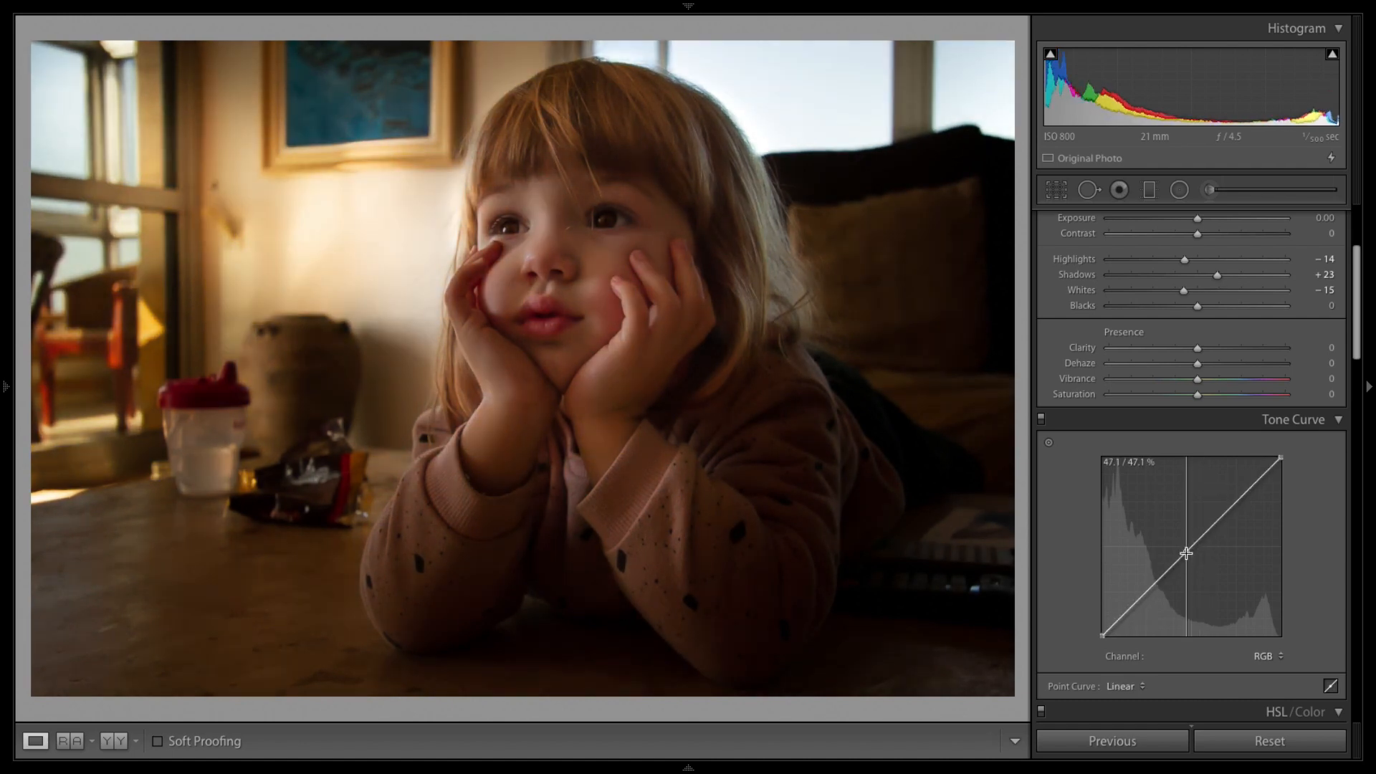
Brighten the photo with an upper point on the RGB tone curve and hold the shadows with a second point at about 32.9 / 37.3%
drag(1187, 554, 1218, 504)
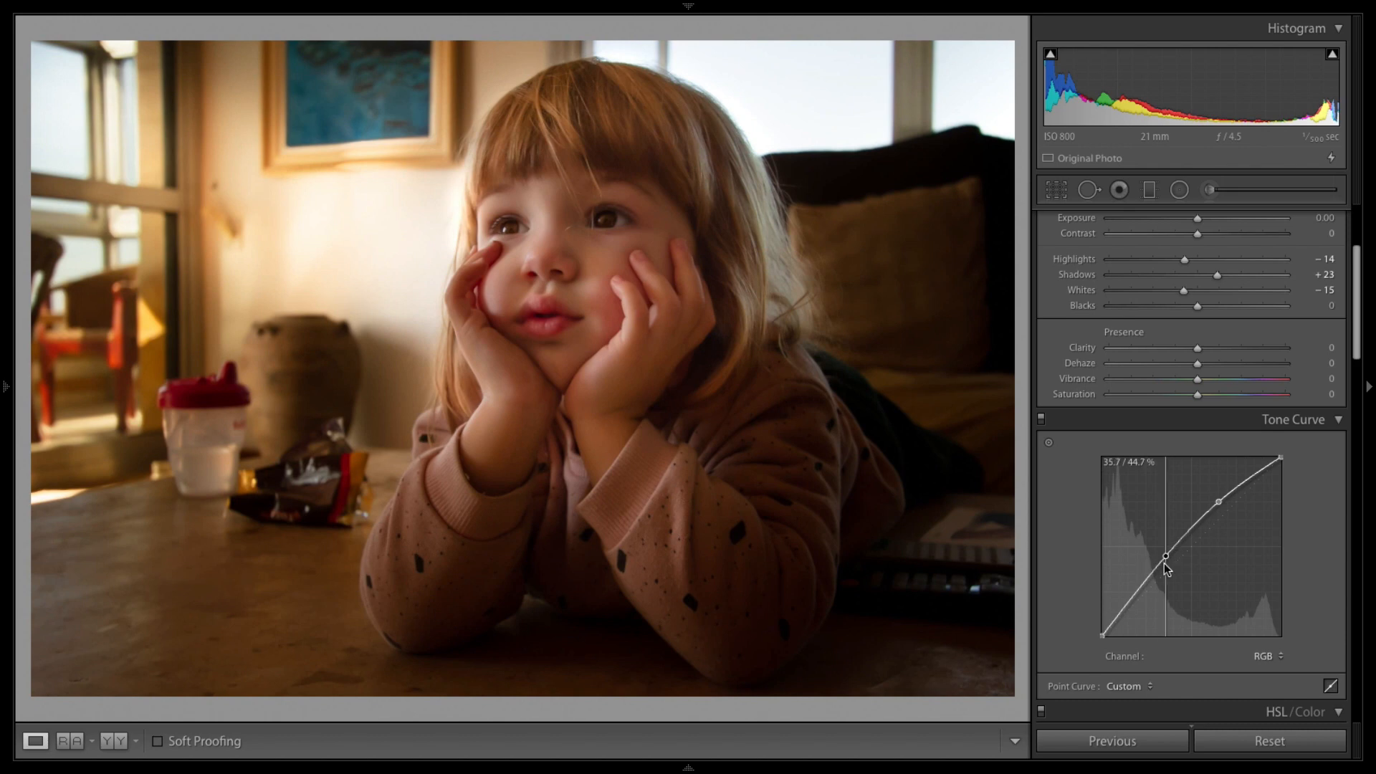
drag(1166, 567, 1162, 568)
drag(1162, 570, 1162, 574)
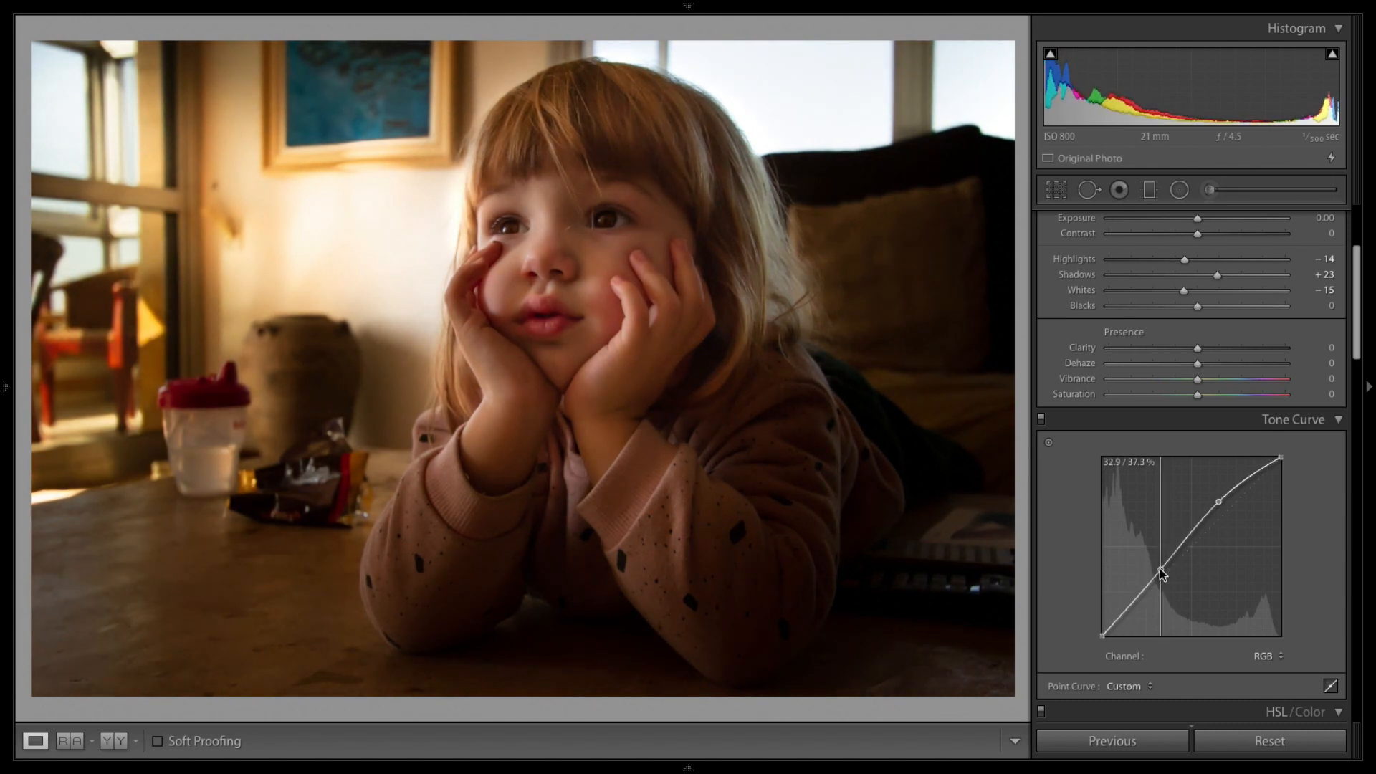
Compare the photo with and without the tone curve, and against the original
click(1043, 419)
click(1043, 419)
click(1043, 420)
click(1042, 420)
key(backslash)
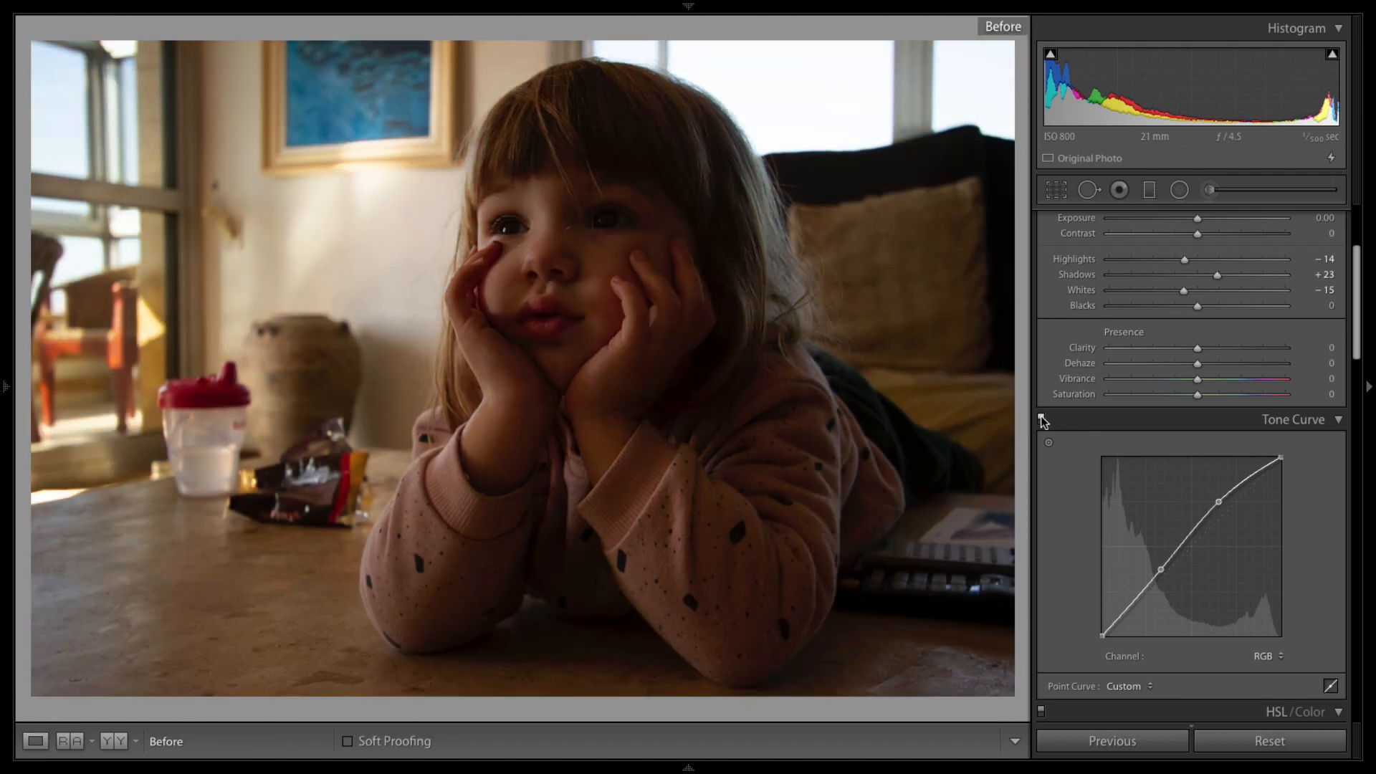
key(backslash)
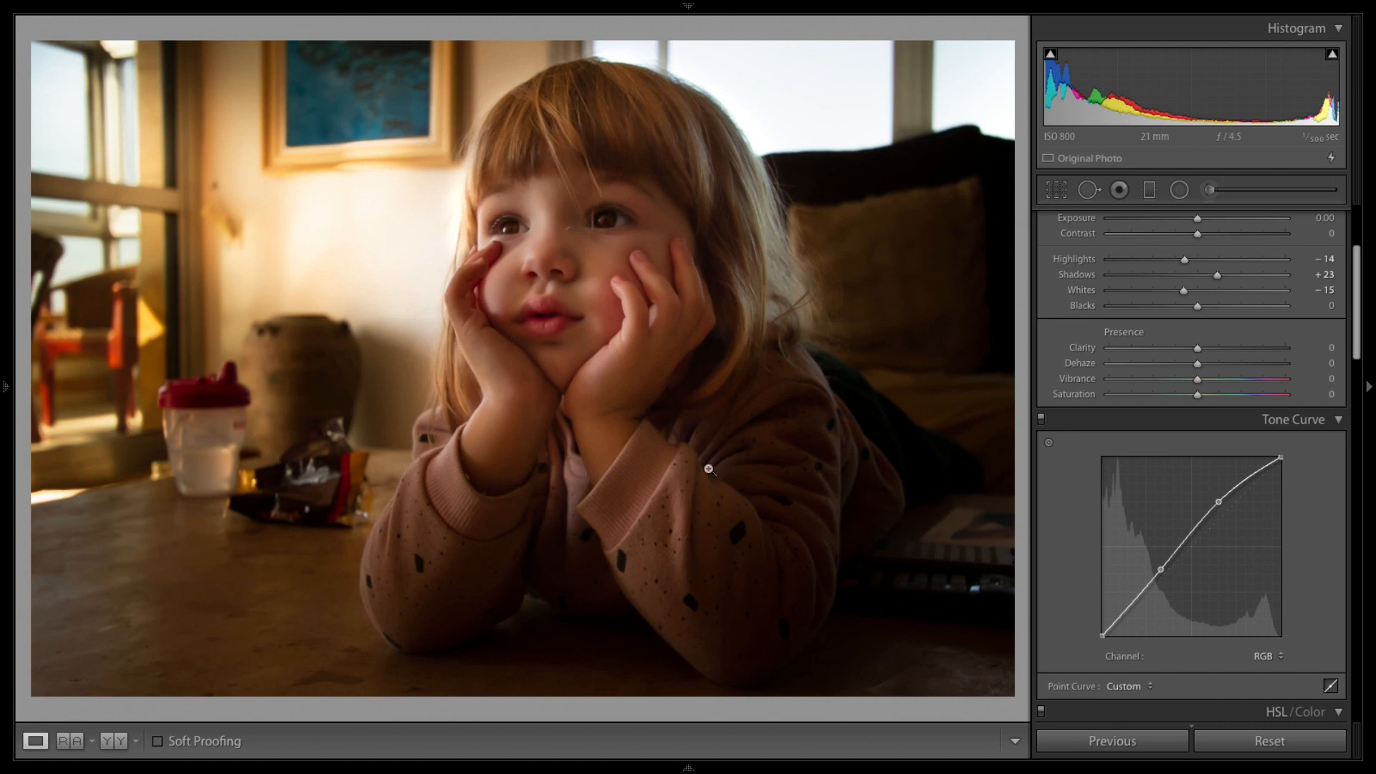
Preview the photo with soft proofing, switch it off and return to the basic adjustments
click(157, 742)
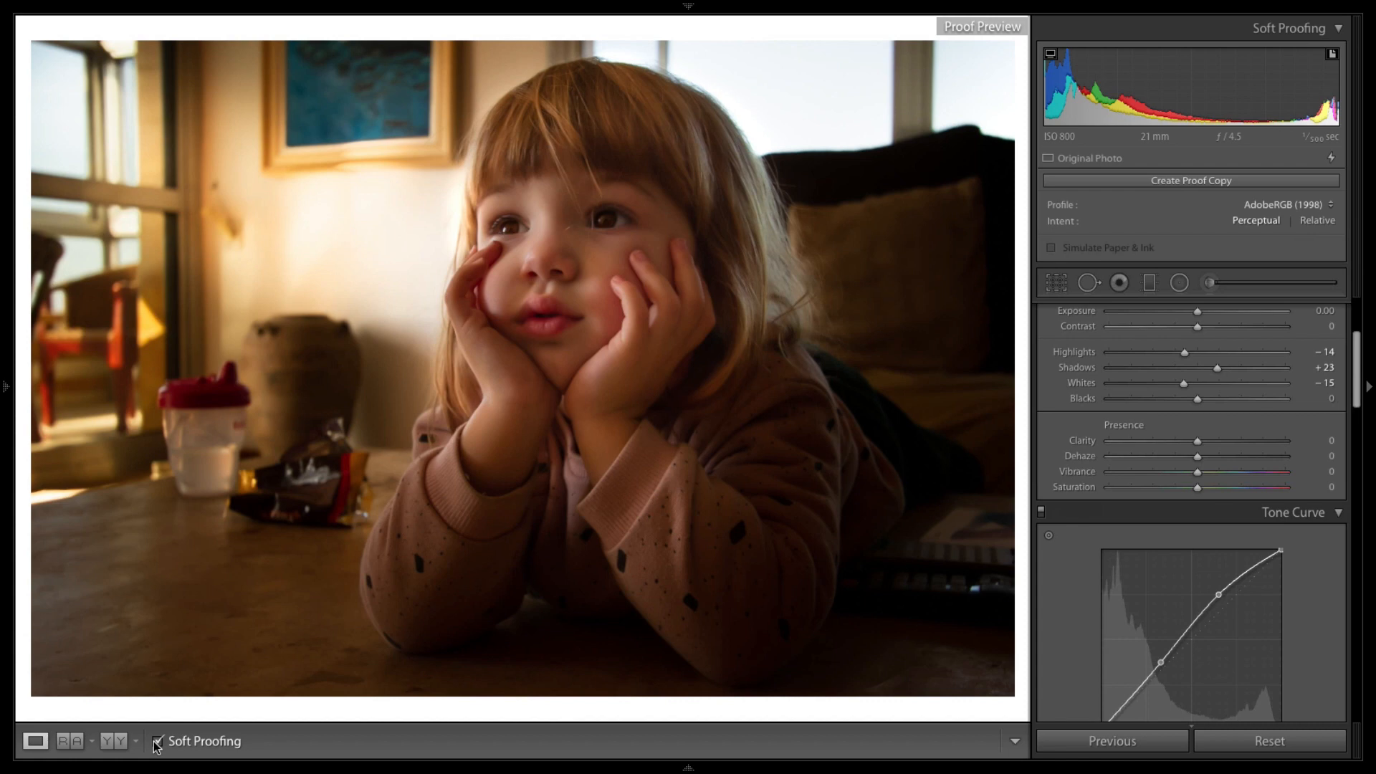
click(157, 743)
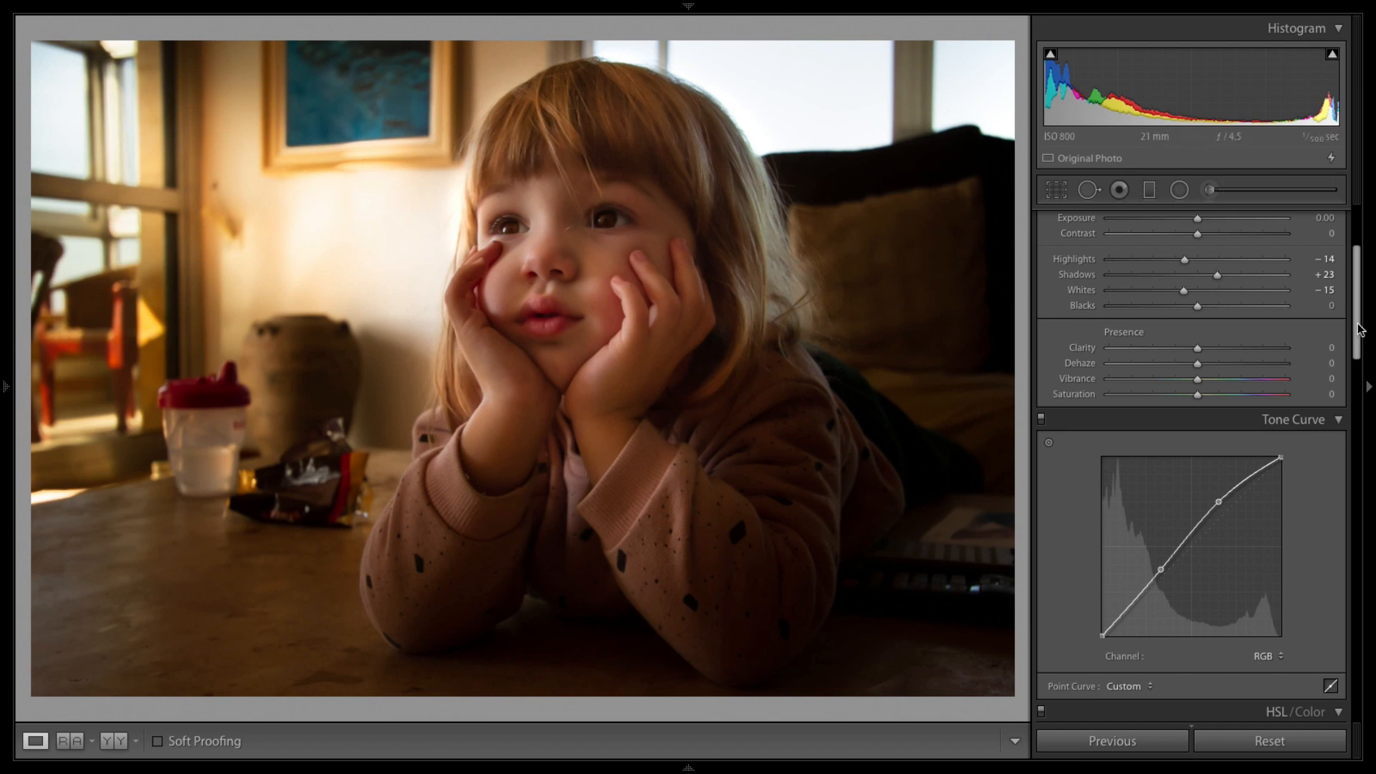
drag(1357, 330, 1355, 223)
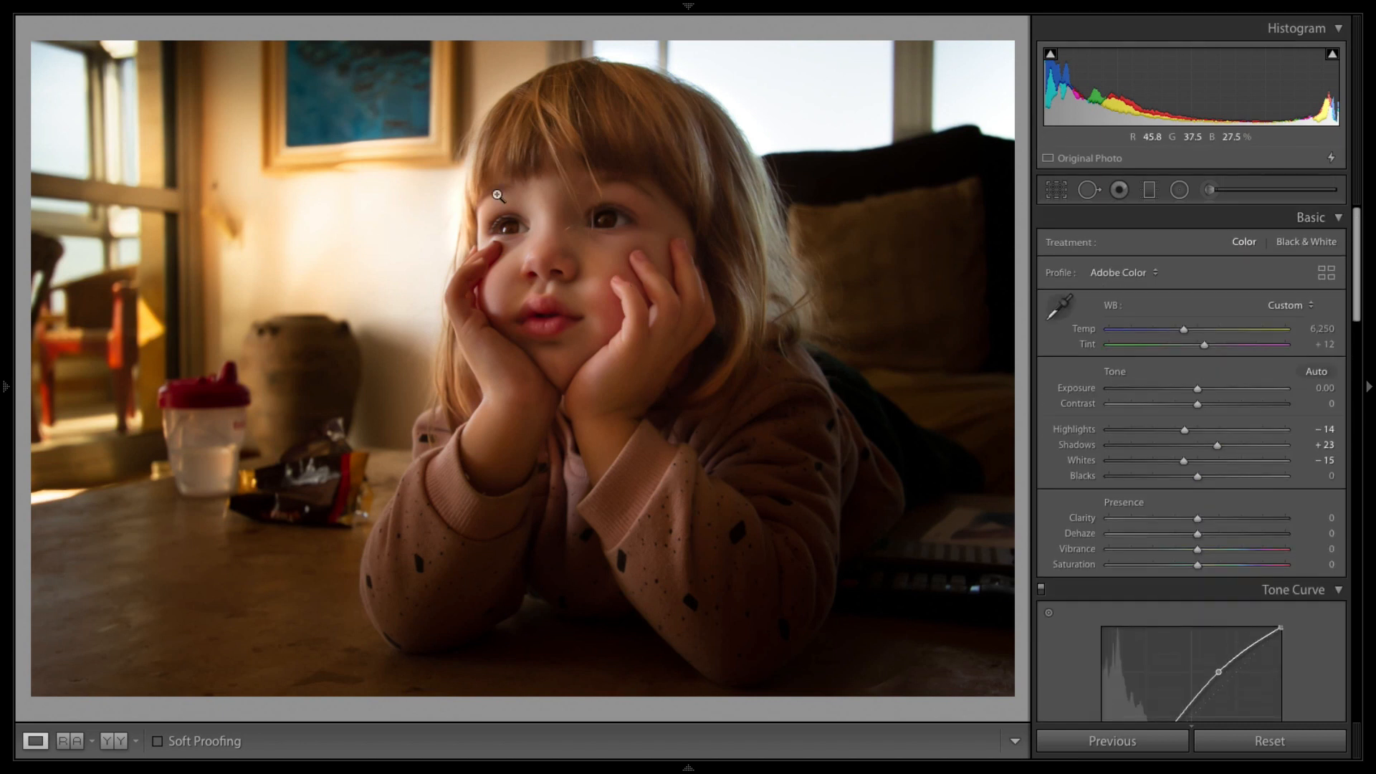
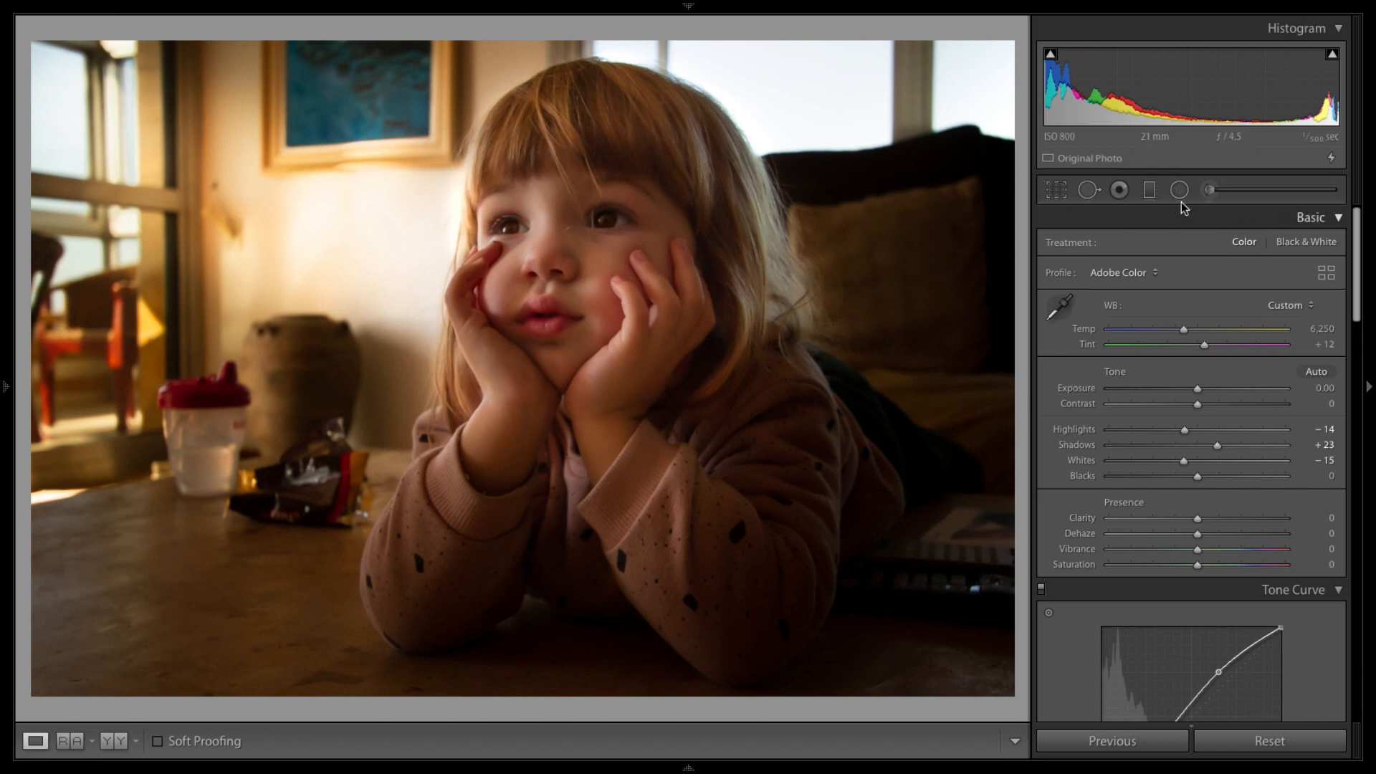
Brush a new local adjustment over the iris of the girl's shaded eye at brush size 8.7 and check its mask overlay
click(1212, 189)
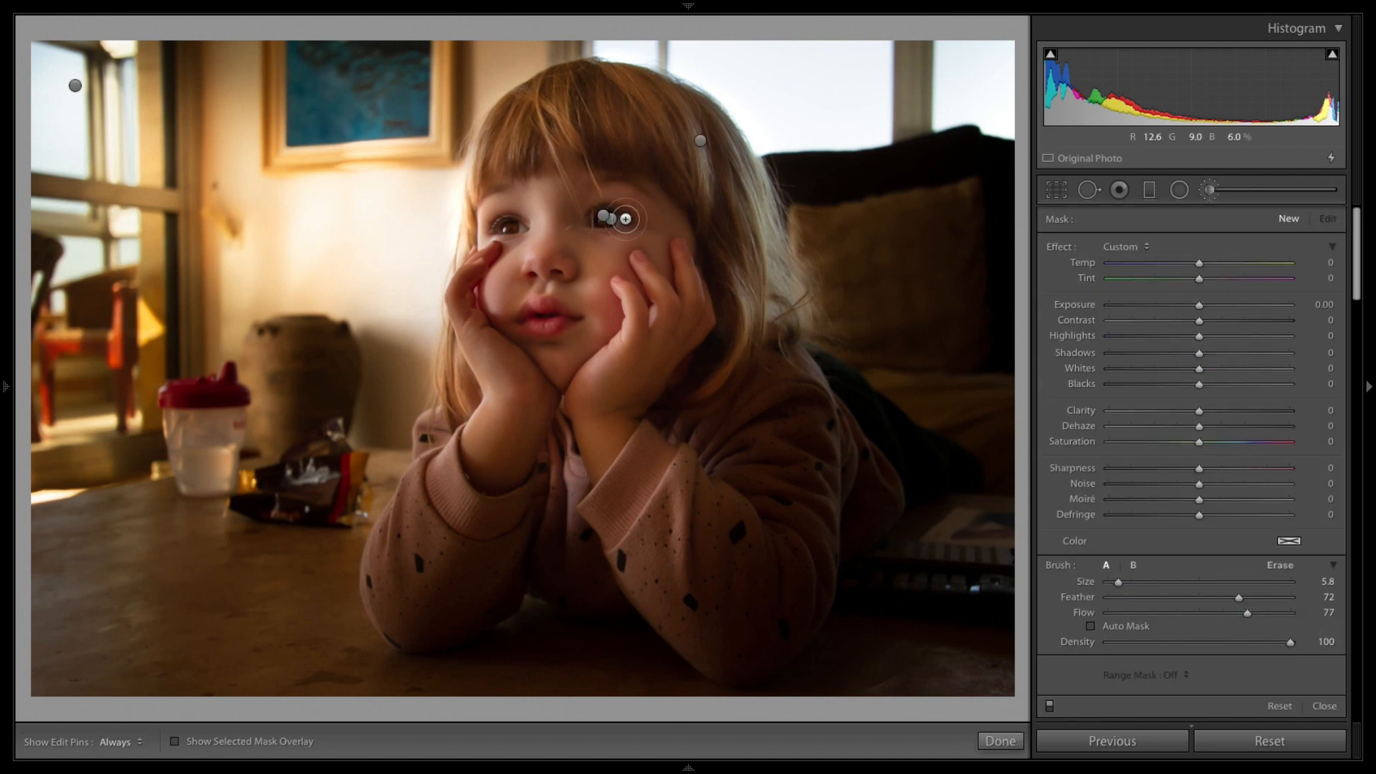
key(z)
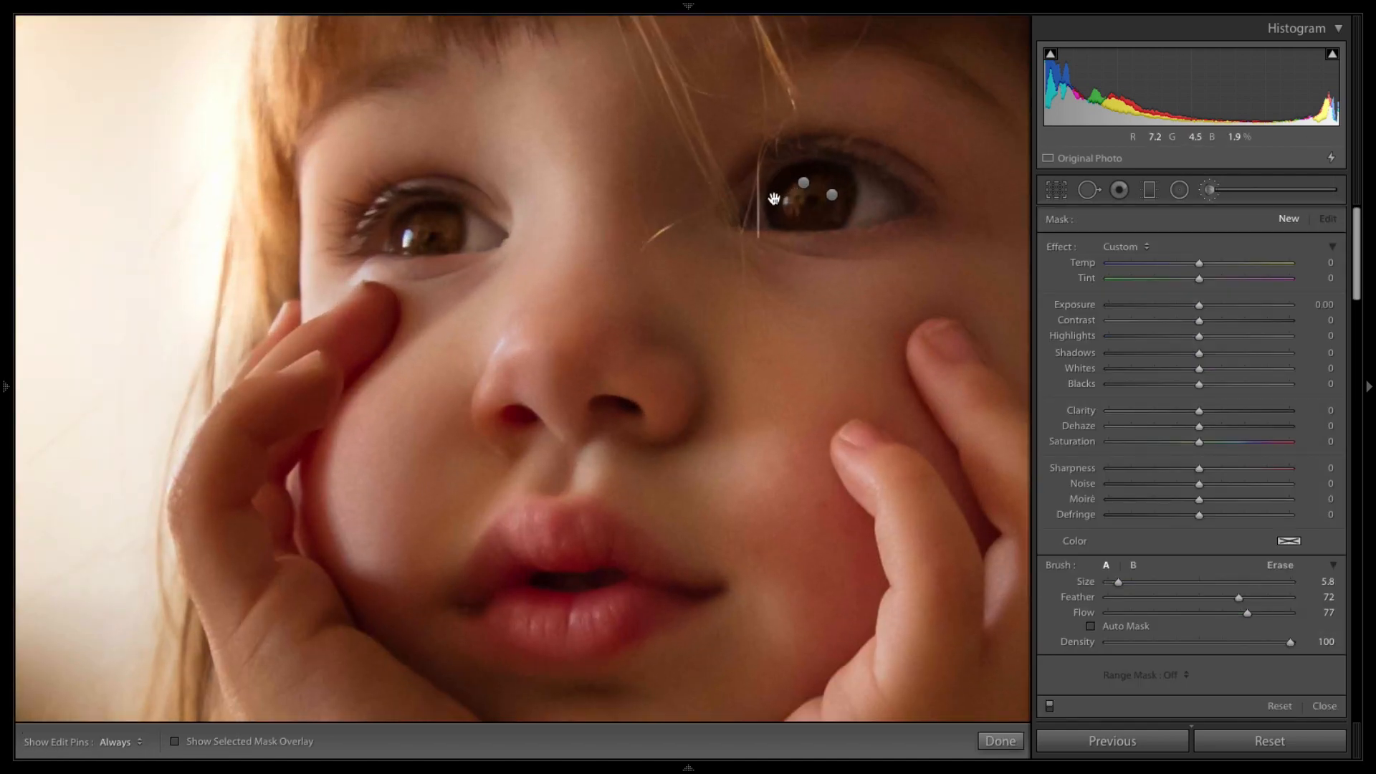
drag(775, 194, 603, 304)
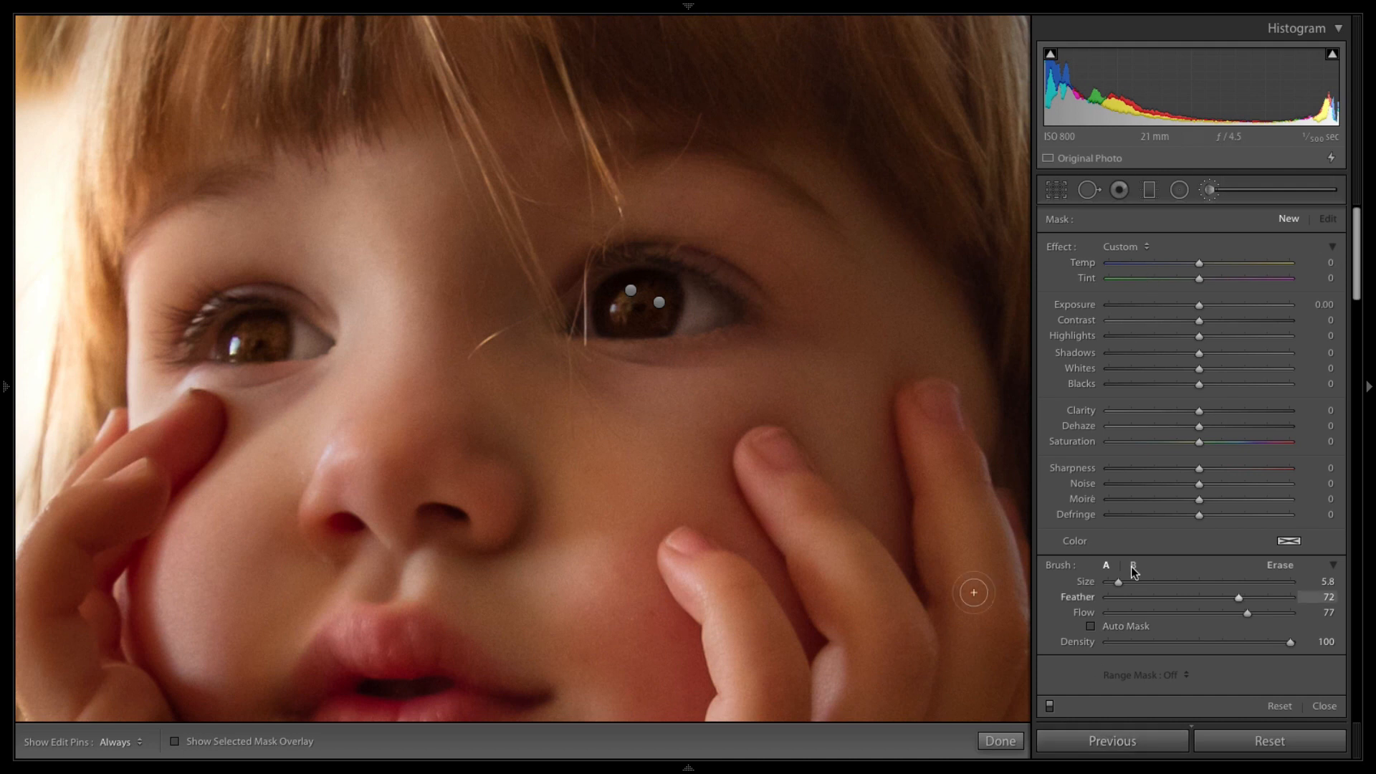
drag(1118, 582, 1124, 583)
key(h)
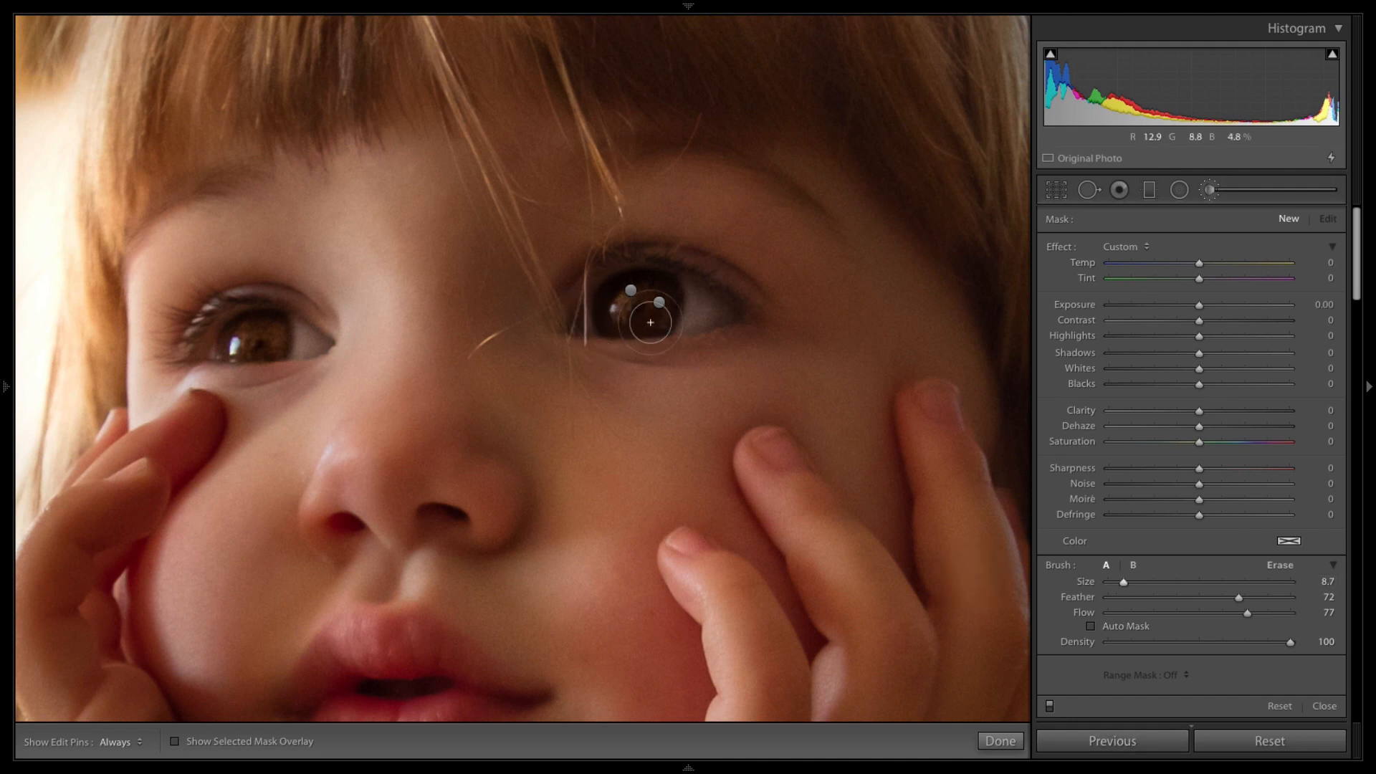
key(h)
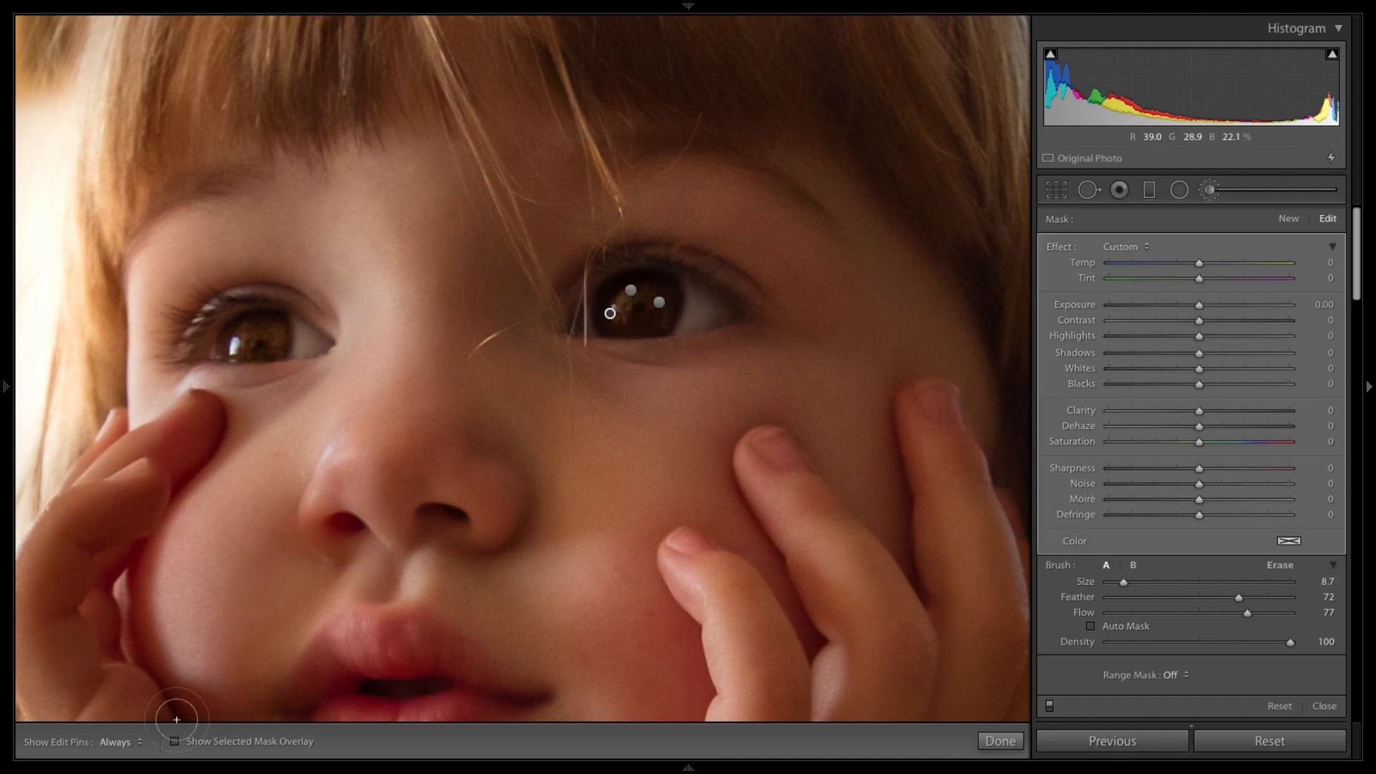
click(175, 742)
click(175, 742)
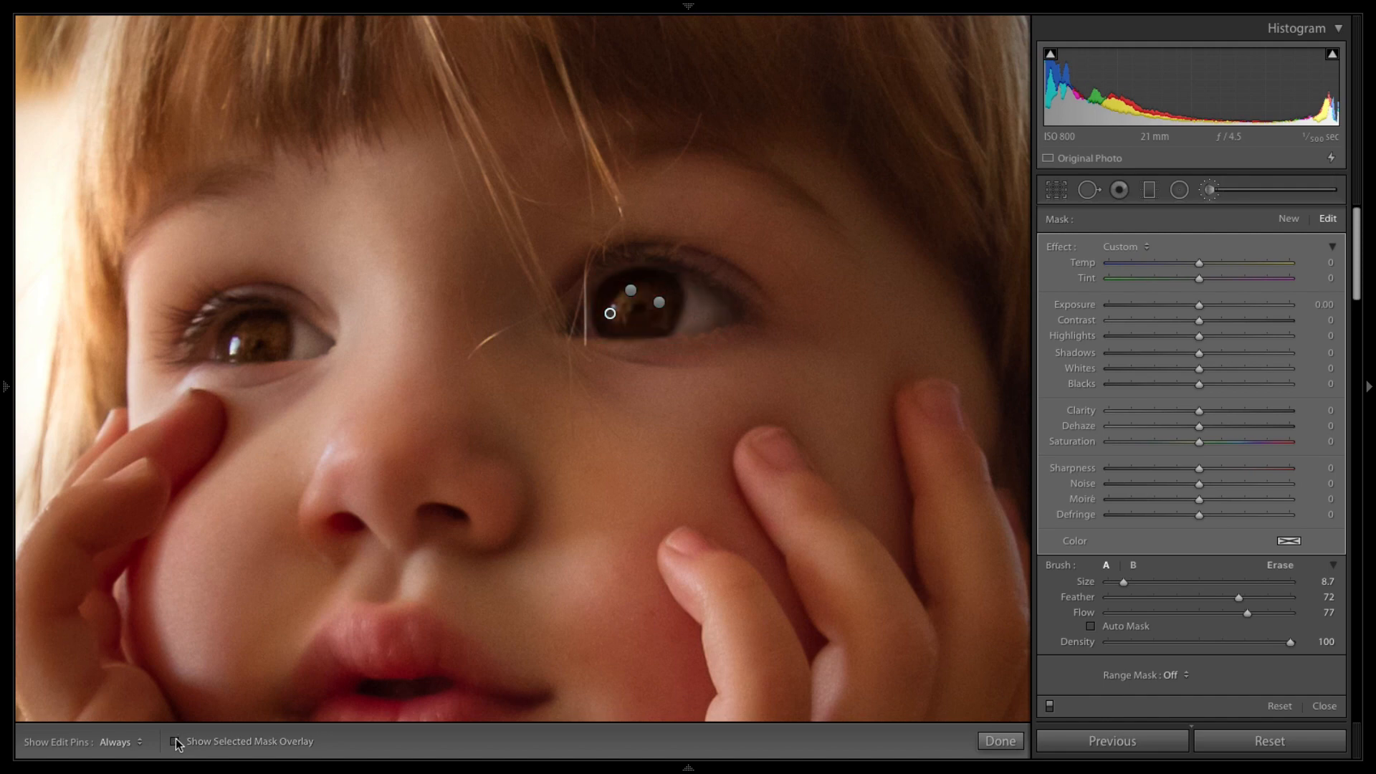
Set the eye mask's Exposure to 0.23, finish the brush edit and compare the portrait with the original
key(backslash)
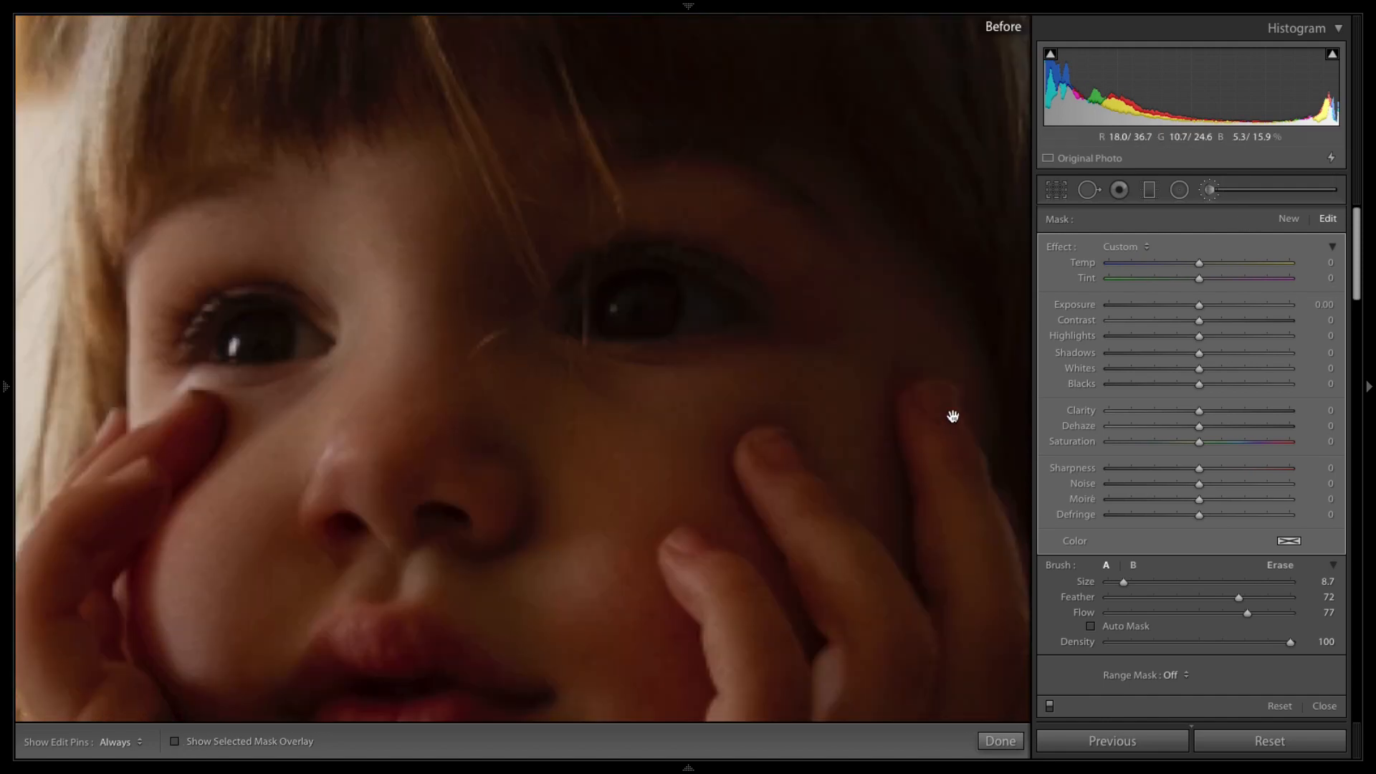
key(backslash)
key(z)
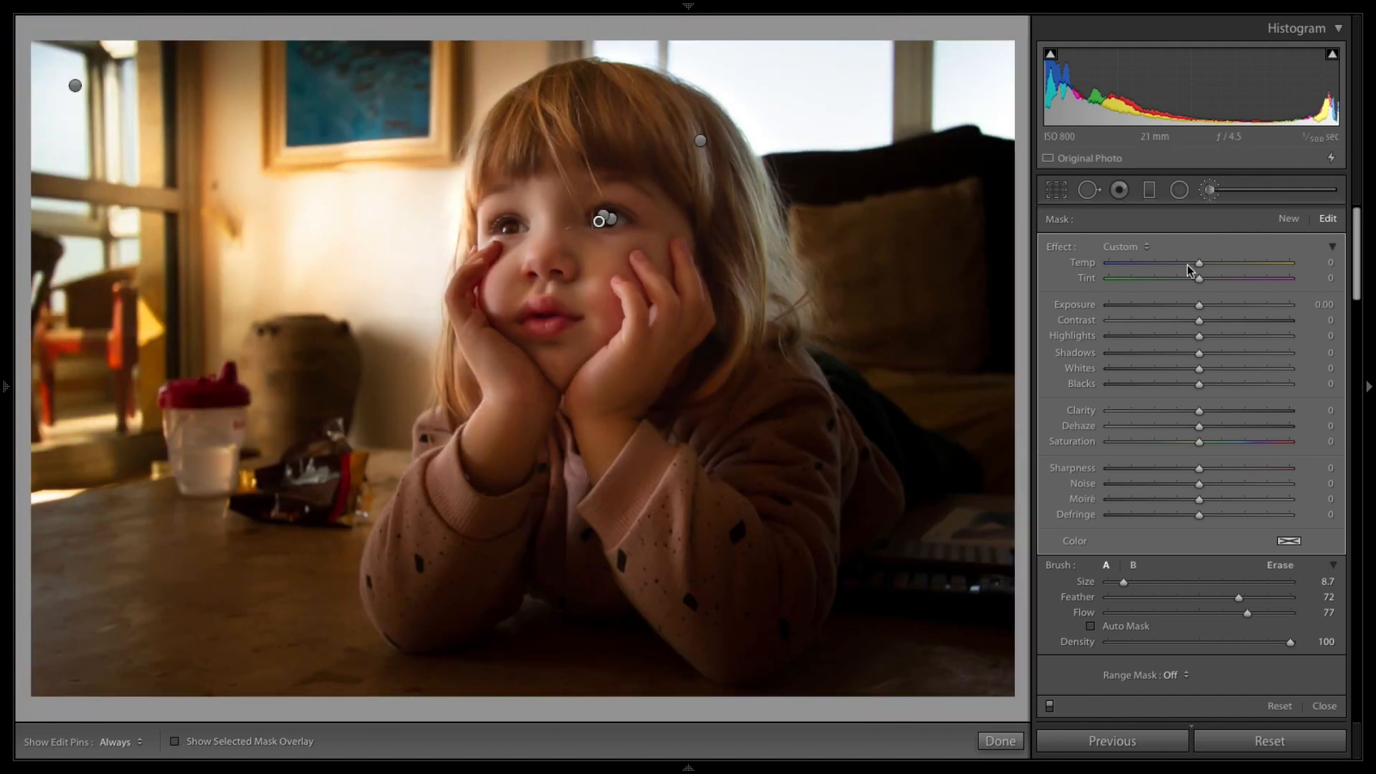
drag(1200, 305, 1205, 307)
click(1003, 738)
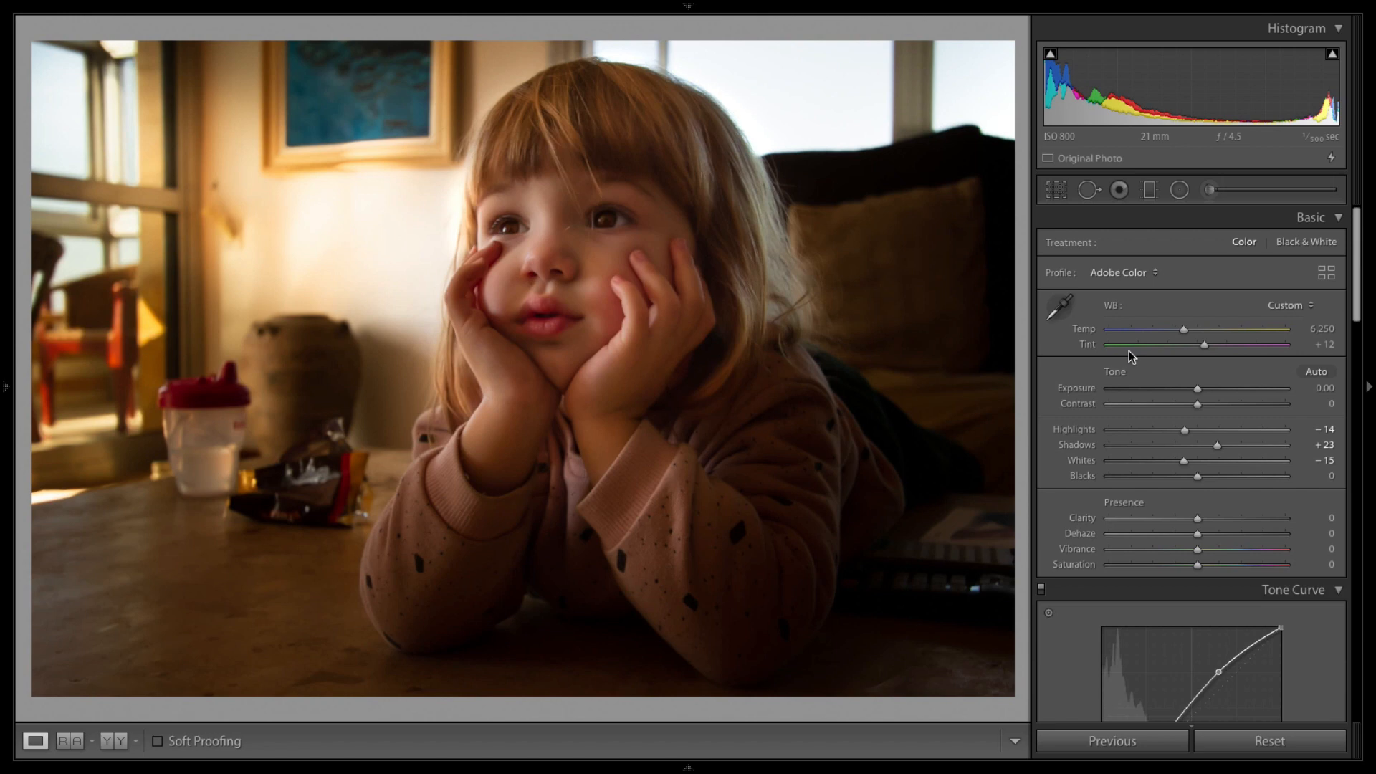
key(backslash)
key(backslash)
click(1061, 306)
Brush a new size 16.6 adjustment over the skin around the shaded eye, set its Exposure to 0.58 and check its mask
click(1211, 190)
drag(1125, 581, 1138, 581)
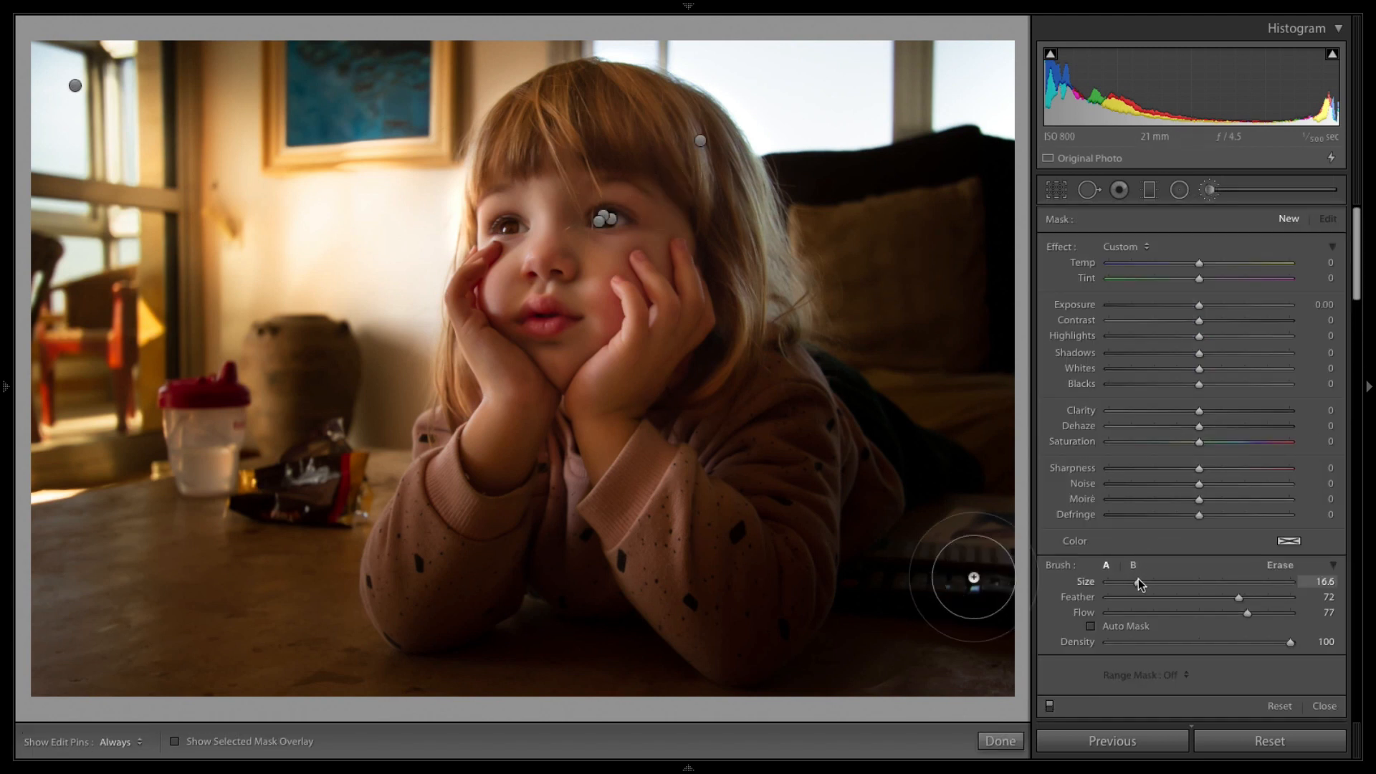
key(h)
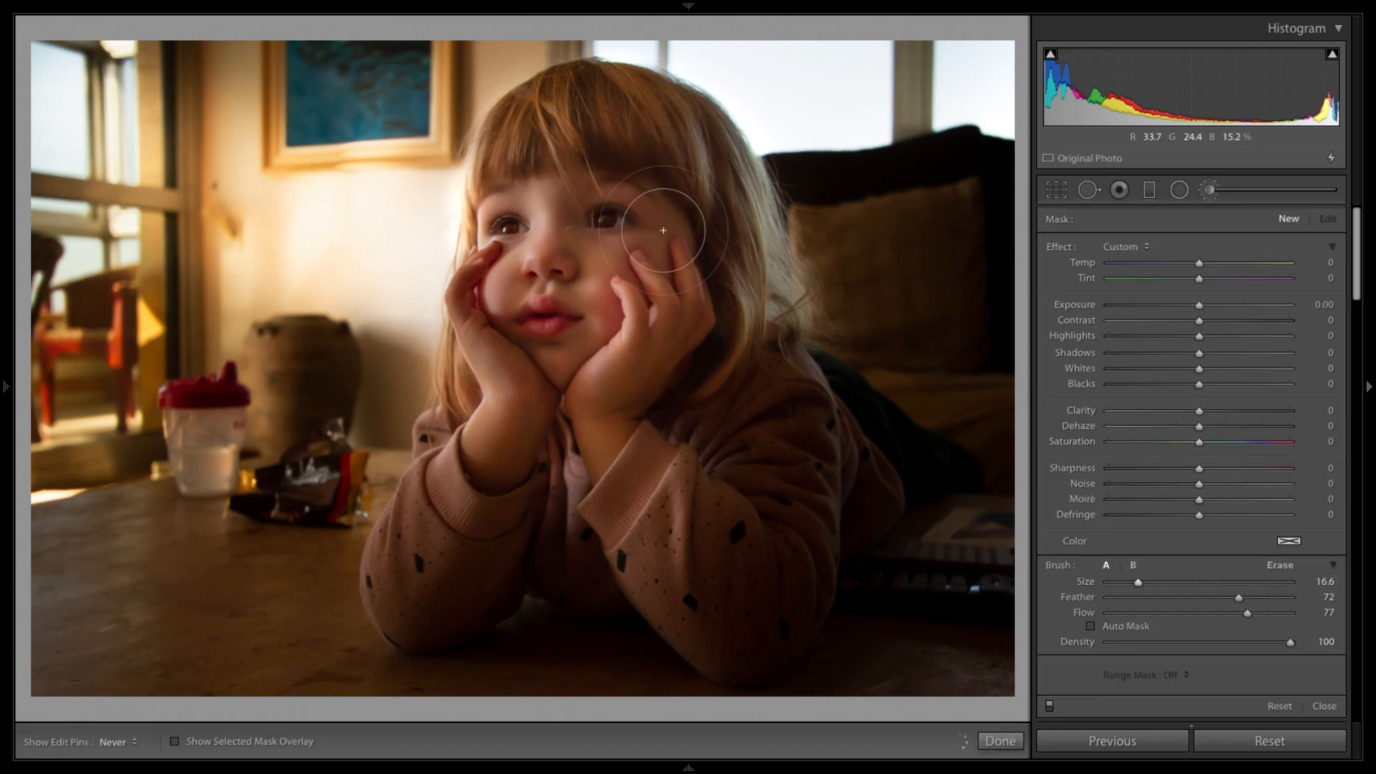
drag(664, 230, 655, 208)
drag(1199, 306, 1212, 306)
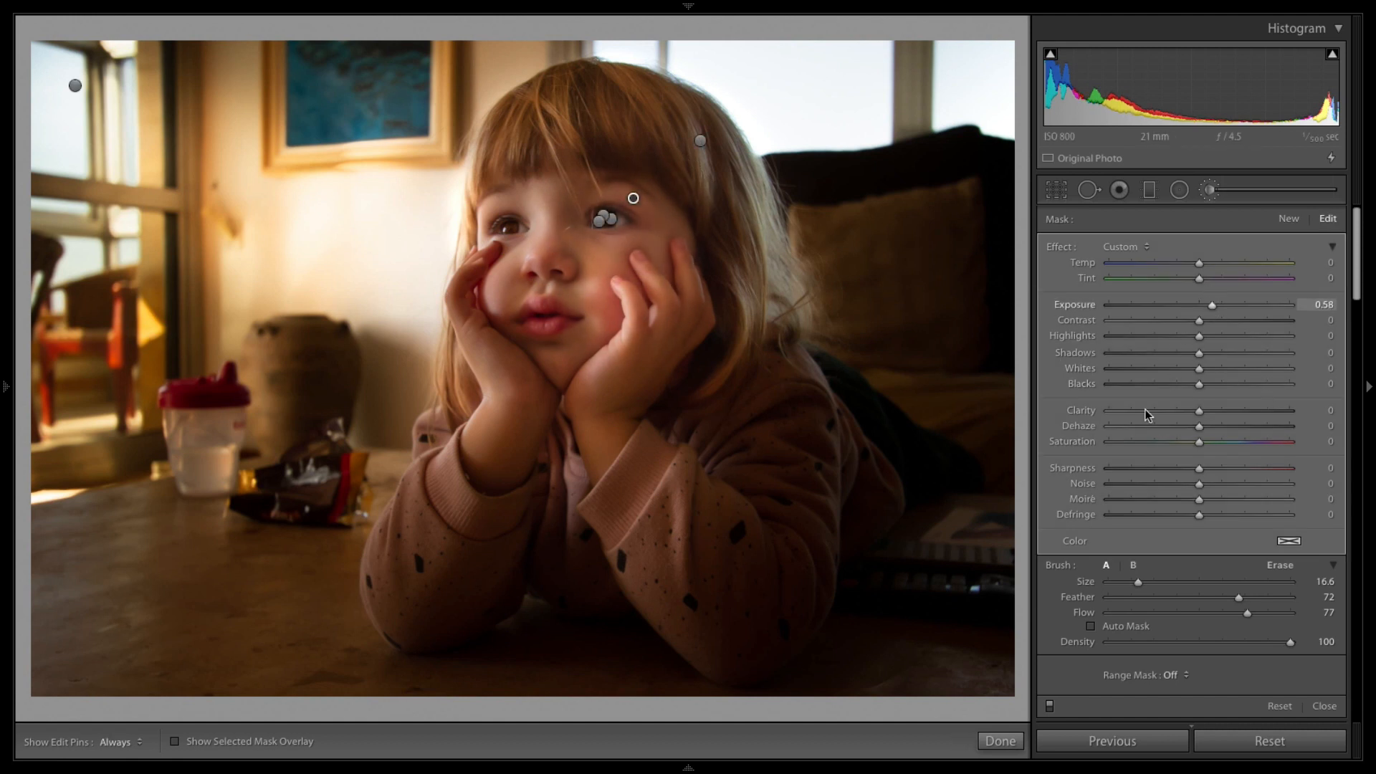
click(174, 741)
click(174, 742)
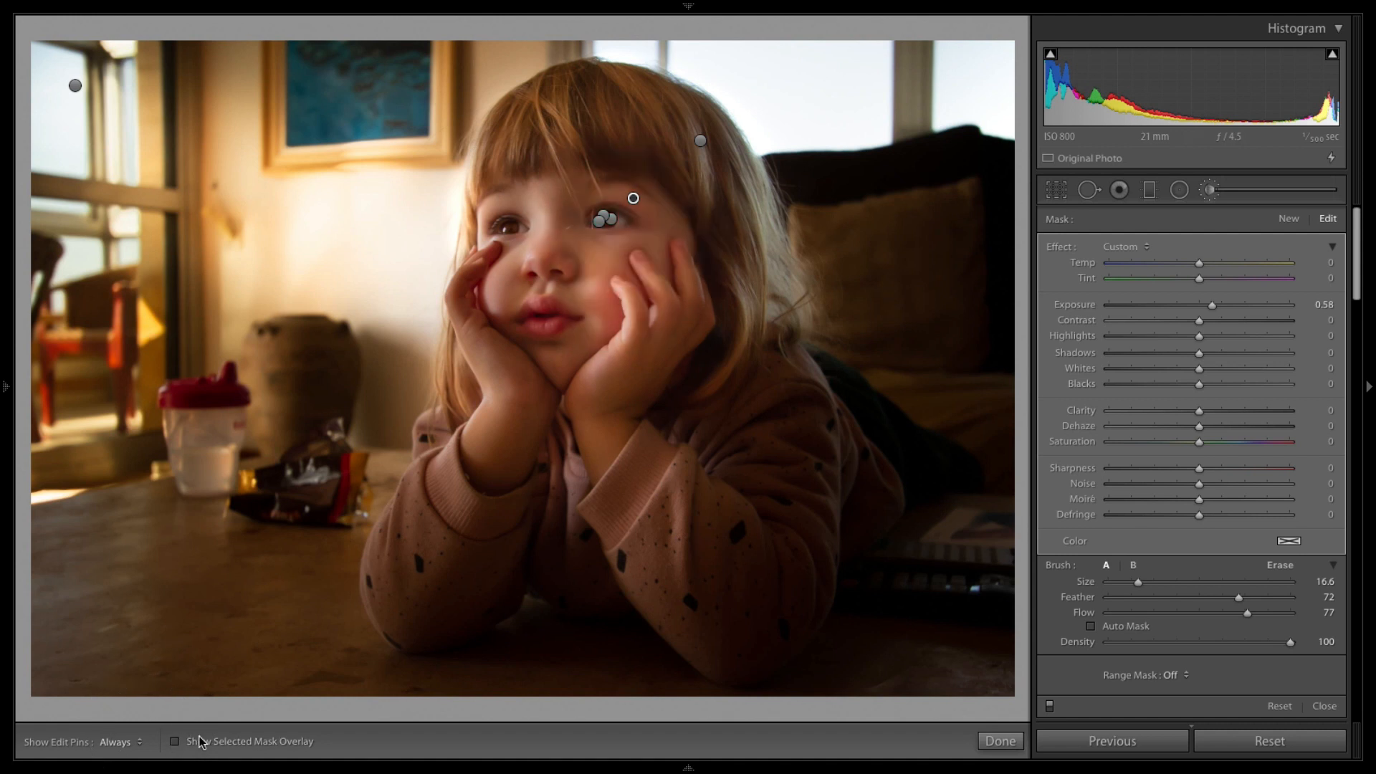
click(1000, 741)
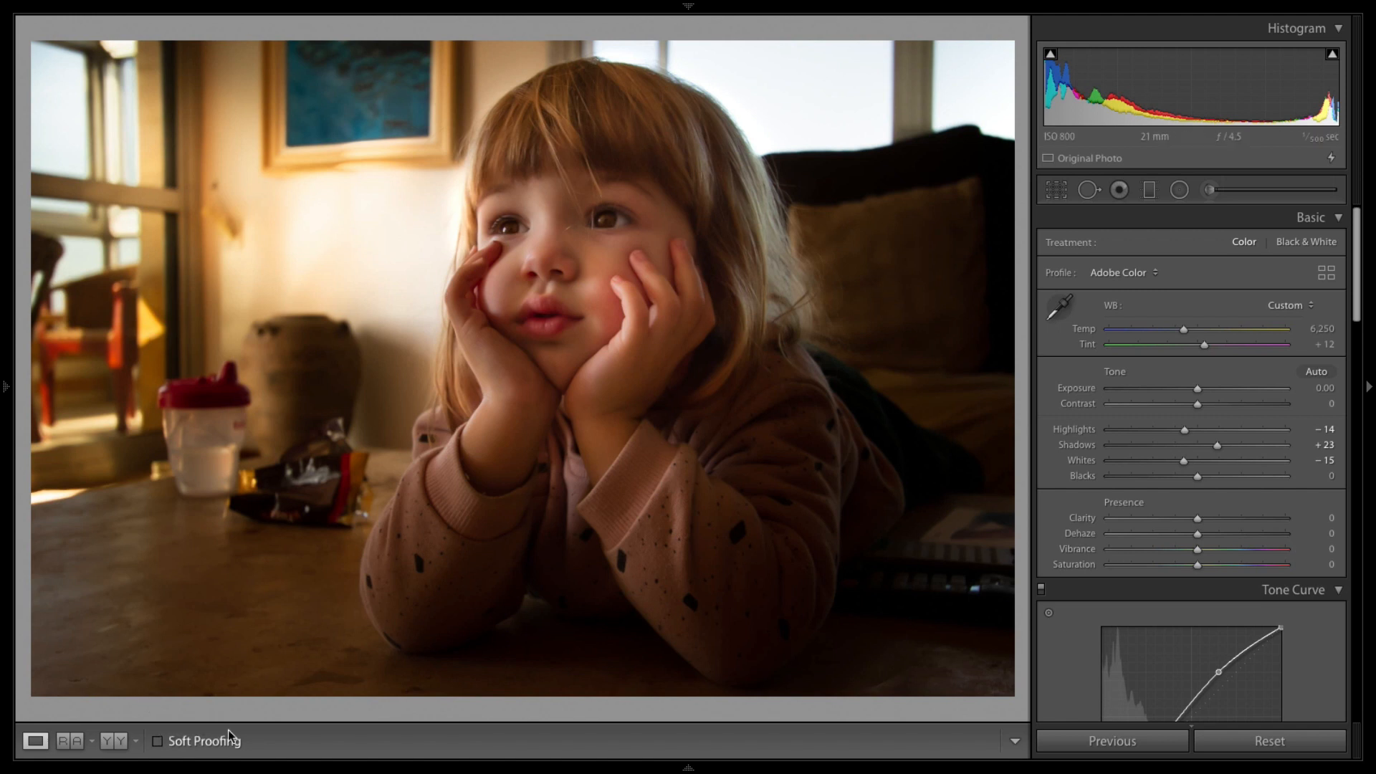
Set the mask above the shaded eye to Exposure 0.22 and Blacks −4, raise its Shadows and finish the brush edit
click(1210, 190)
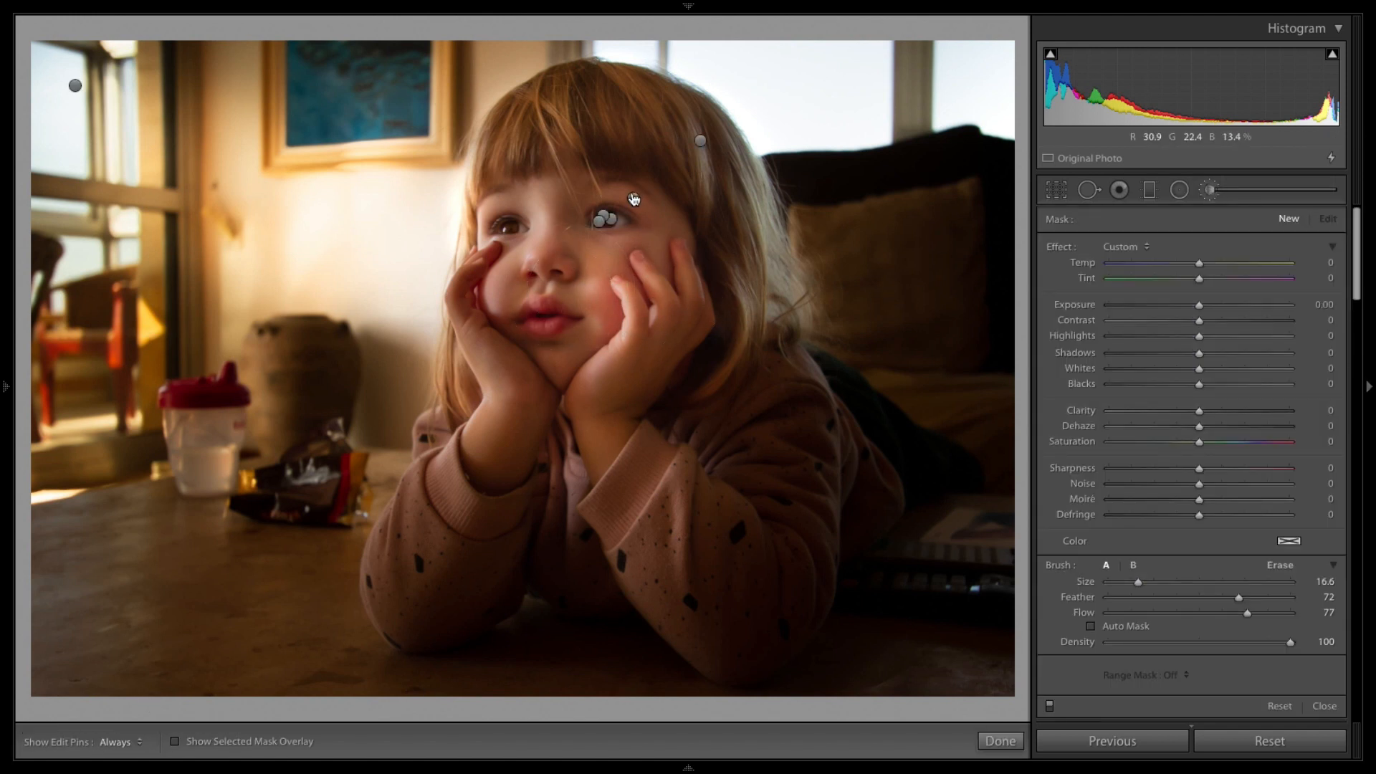
click(611, 218)
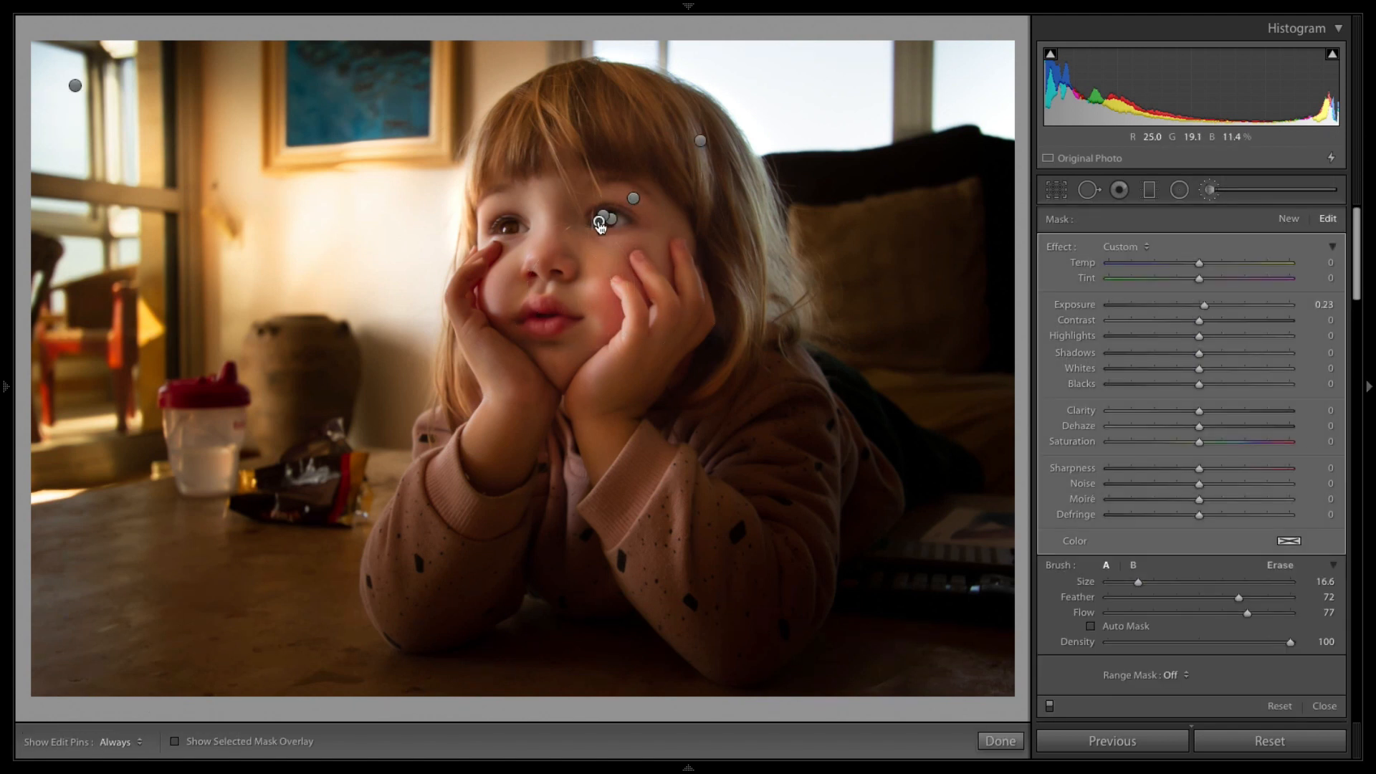
click(634, 199)
drag(1217, 310, 1211, 310)
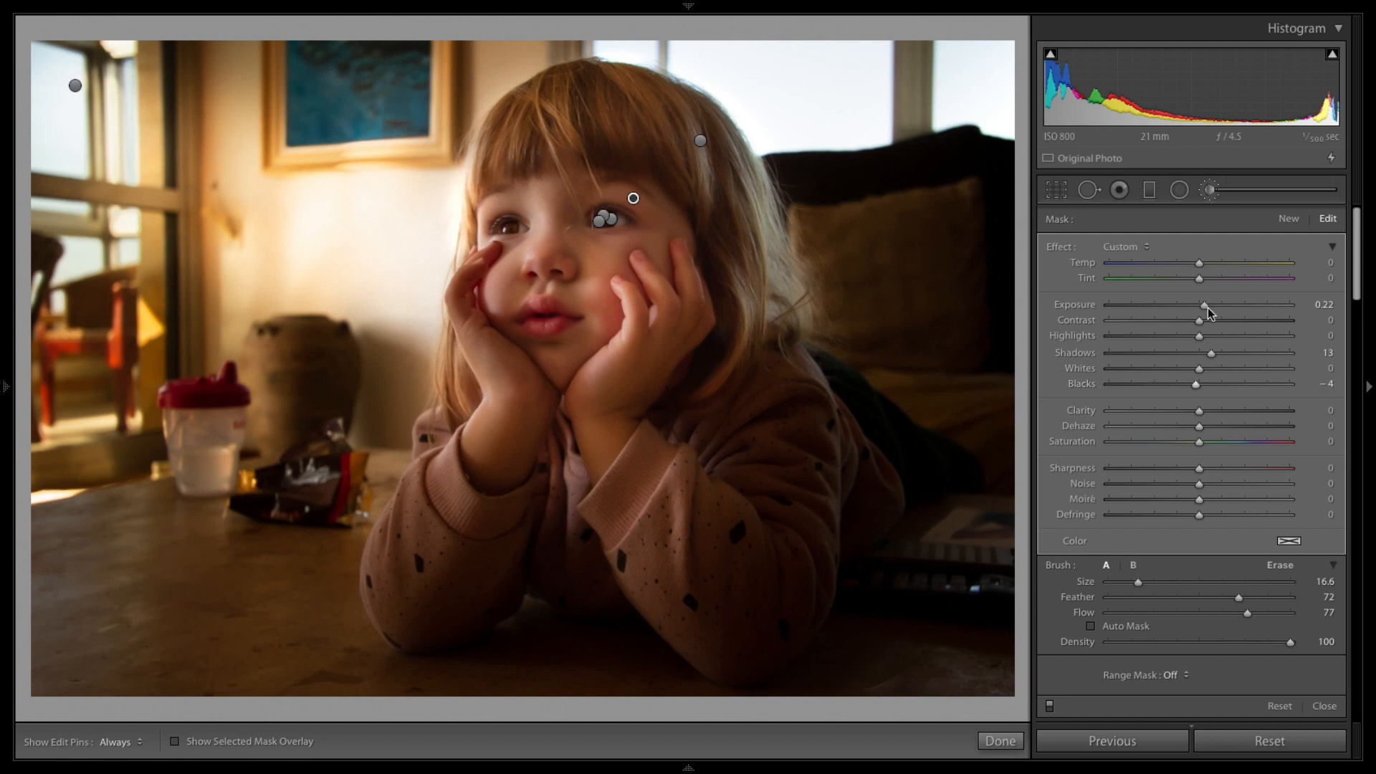
drag(1213, 355, 1221, 357)
click(1000, 742)
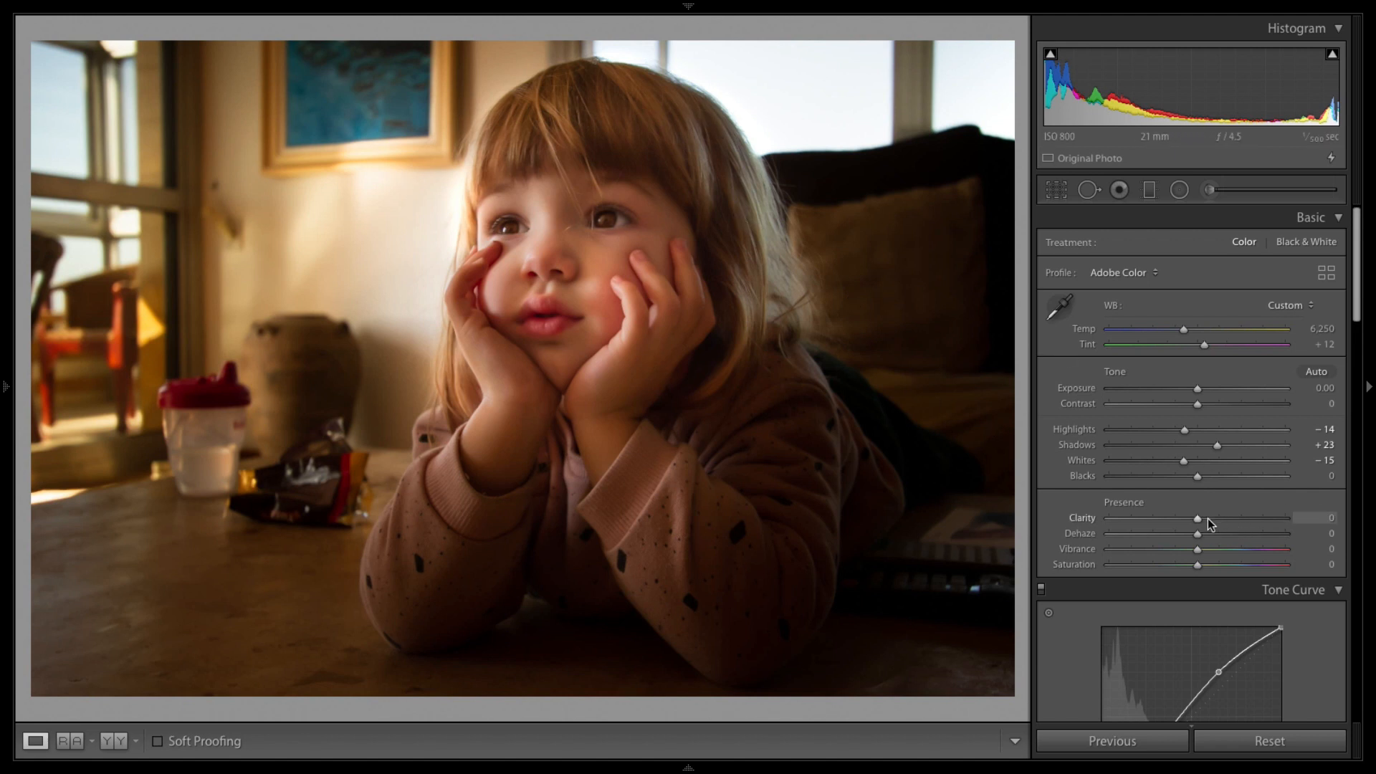
Set the whole photo's Clarity to −32 and show the original version for comparison
drag(1196, 518, 1166, 515)
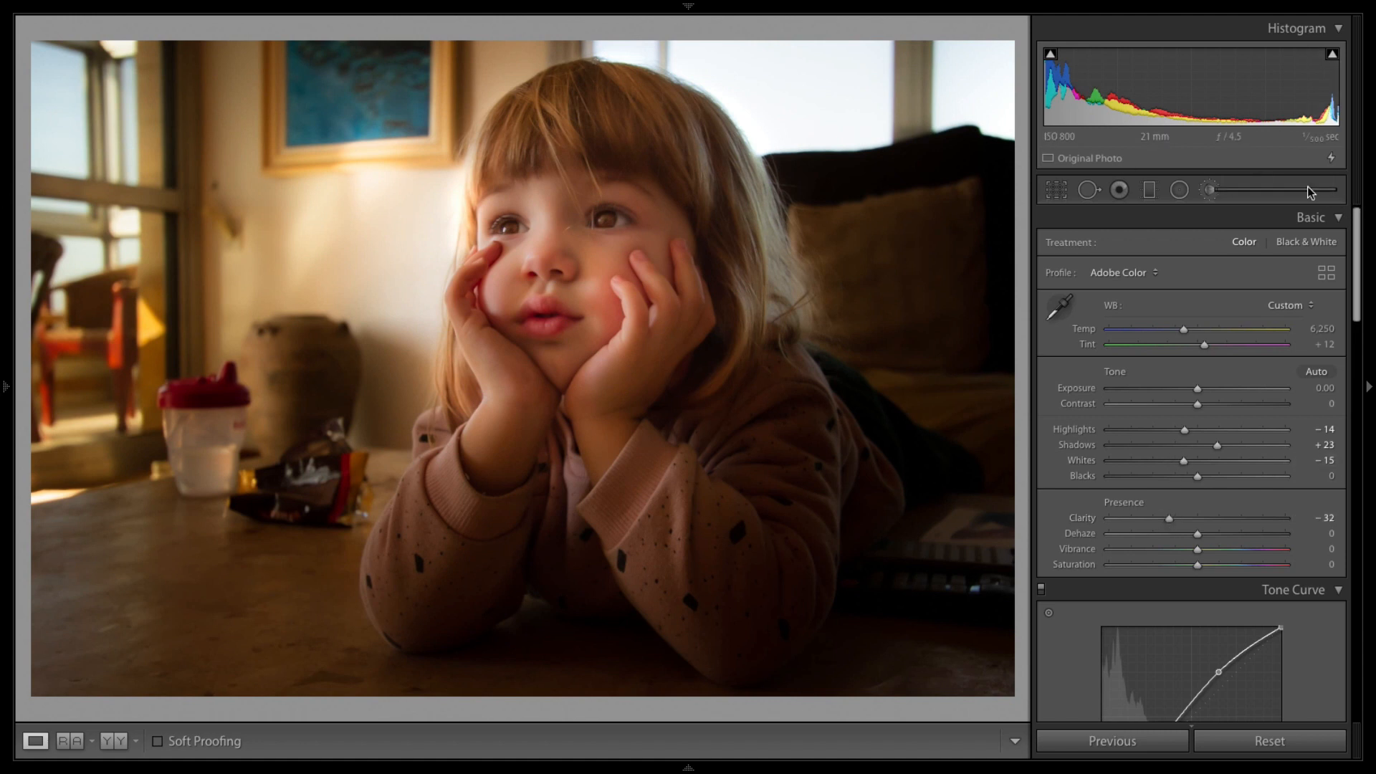
key(backslash)
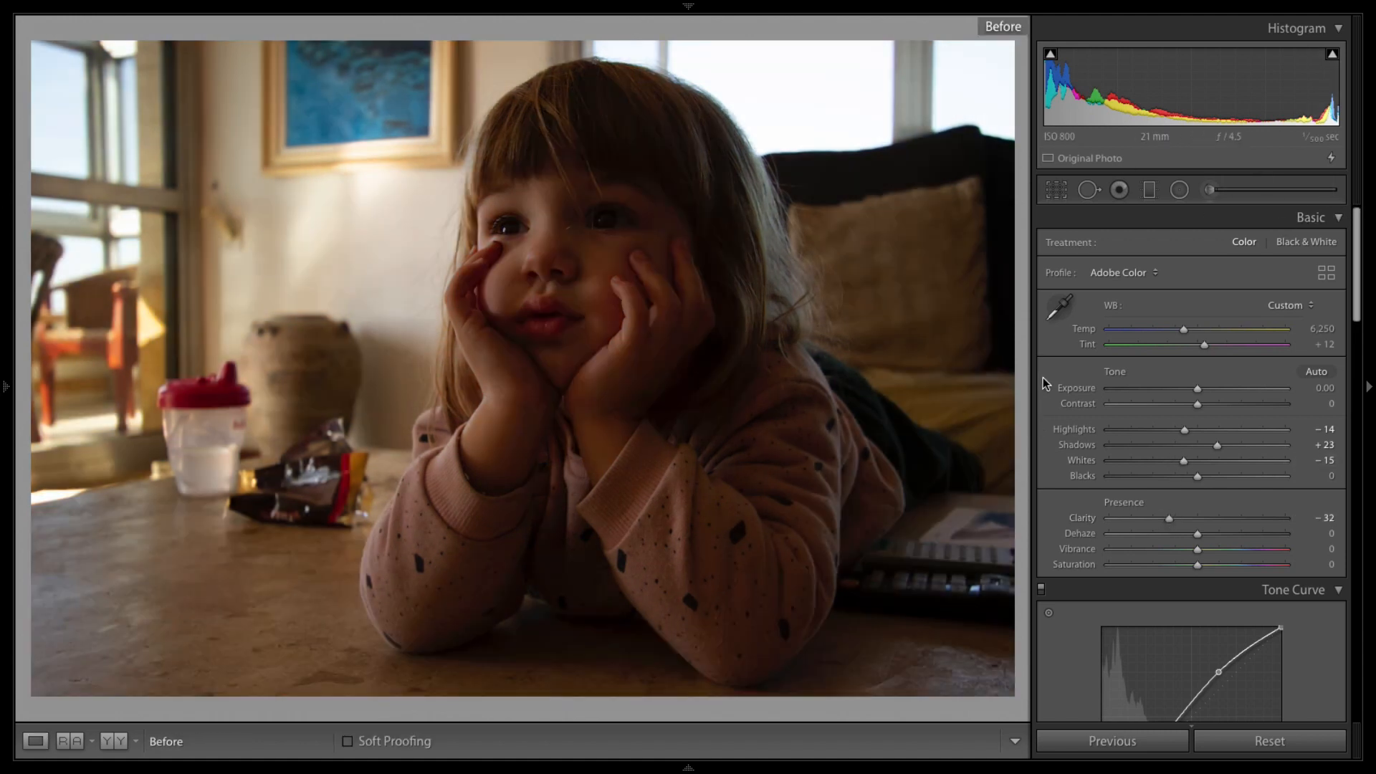
Toggle between the original and edited versions of the portrait to judge the softer Clarity
key(backslash)
key(backslash)
key(backslash)
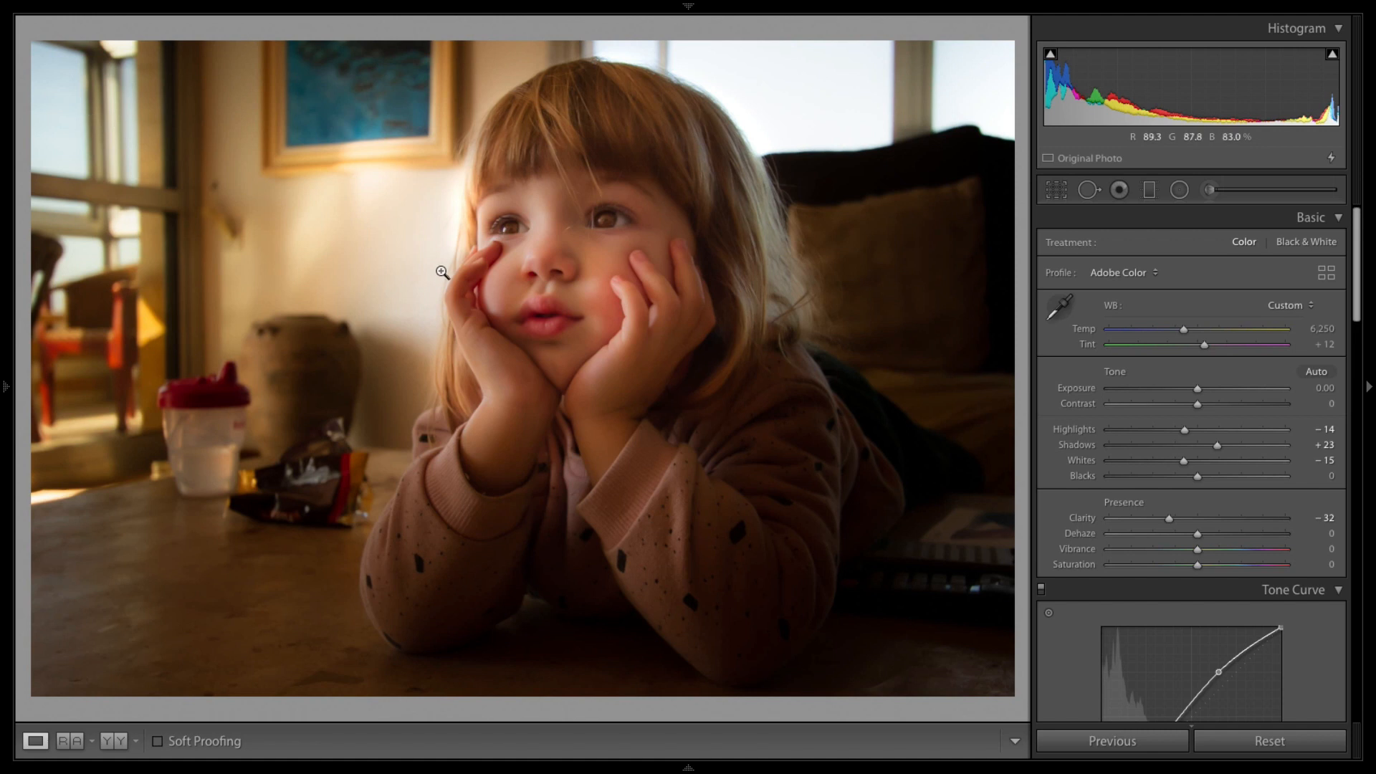
Brush a new size 28.2 adjustment with Exposure 0.46 over the bright wall beside the window
click(1215, 188)
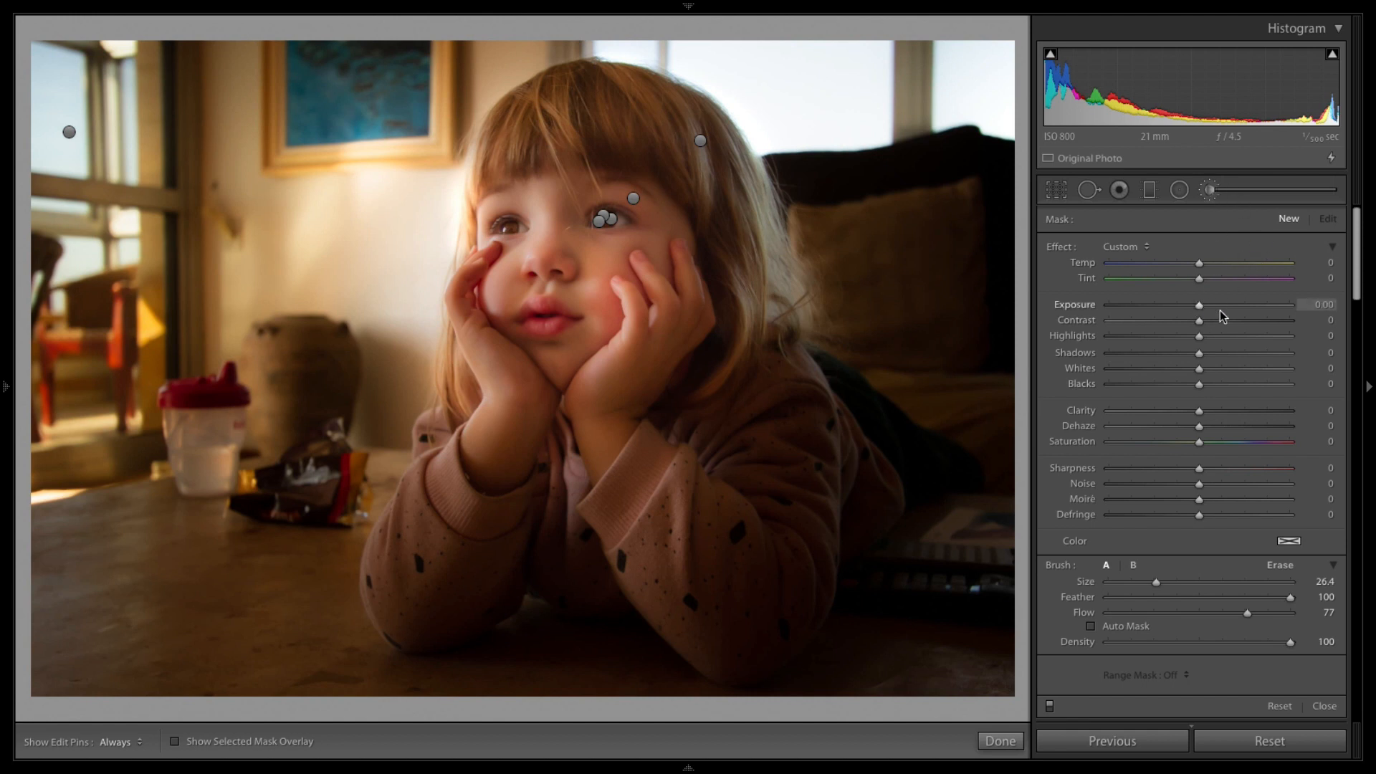
double_click(1202, 307)
drag(1200, 306, 1210, 307)
drag(1155, 582, 1160, 583)
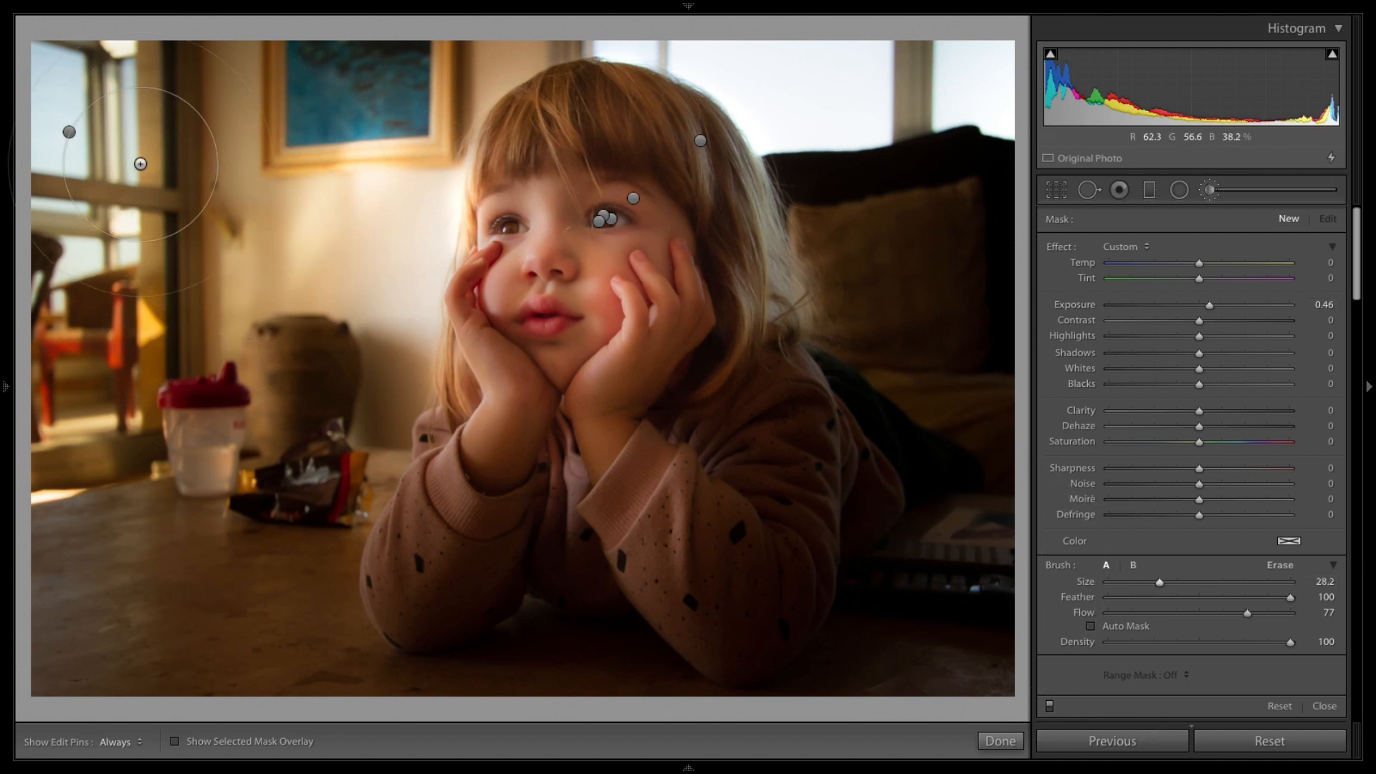
key(h)
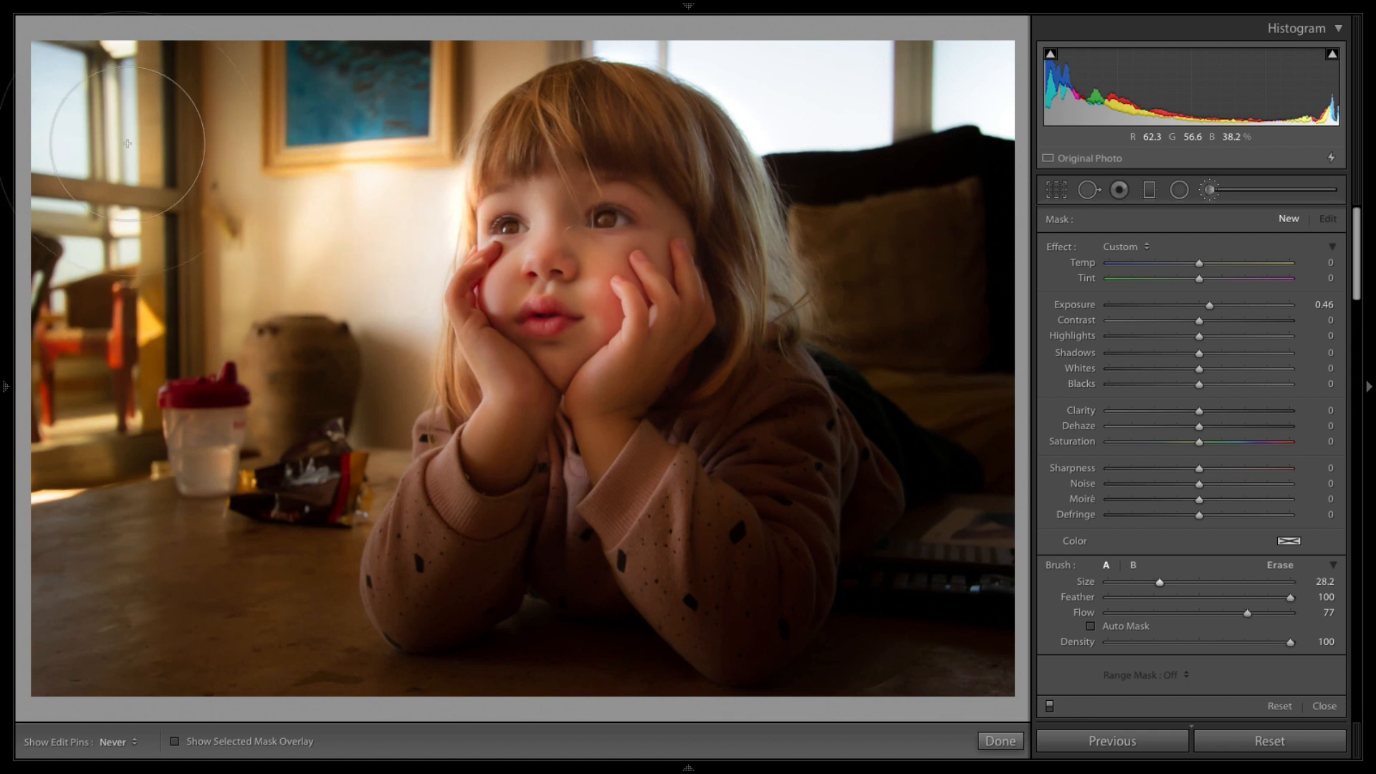
drag(119, 137, 46, 123)
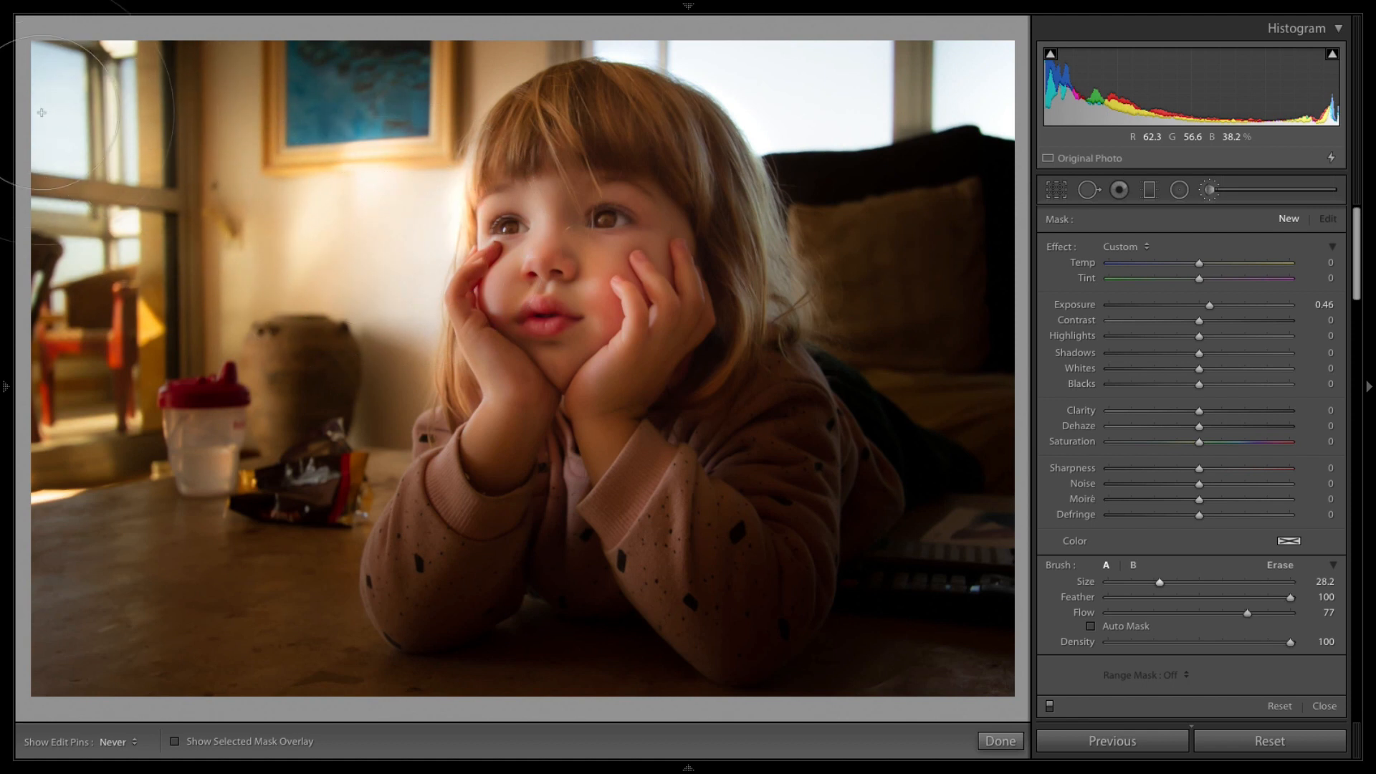
Set the wall mask's Exposure to 1.48 and Shadows to 38, checking the wall with the edit pins hidden
mouse_move(1210, 305)
mouse_down()
mouse_move(1268, 304)
mouse_move(1204, 306)
mouse_move(1216, 306)
mouse_up()
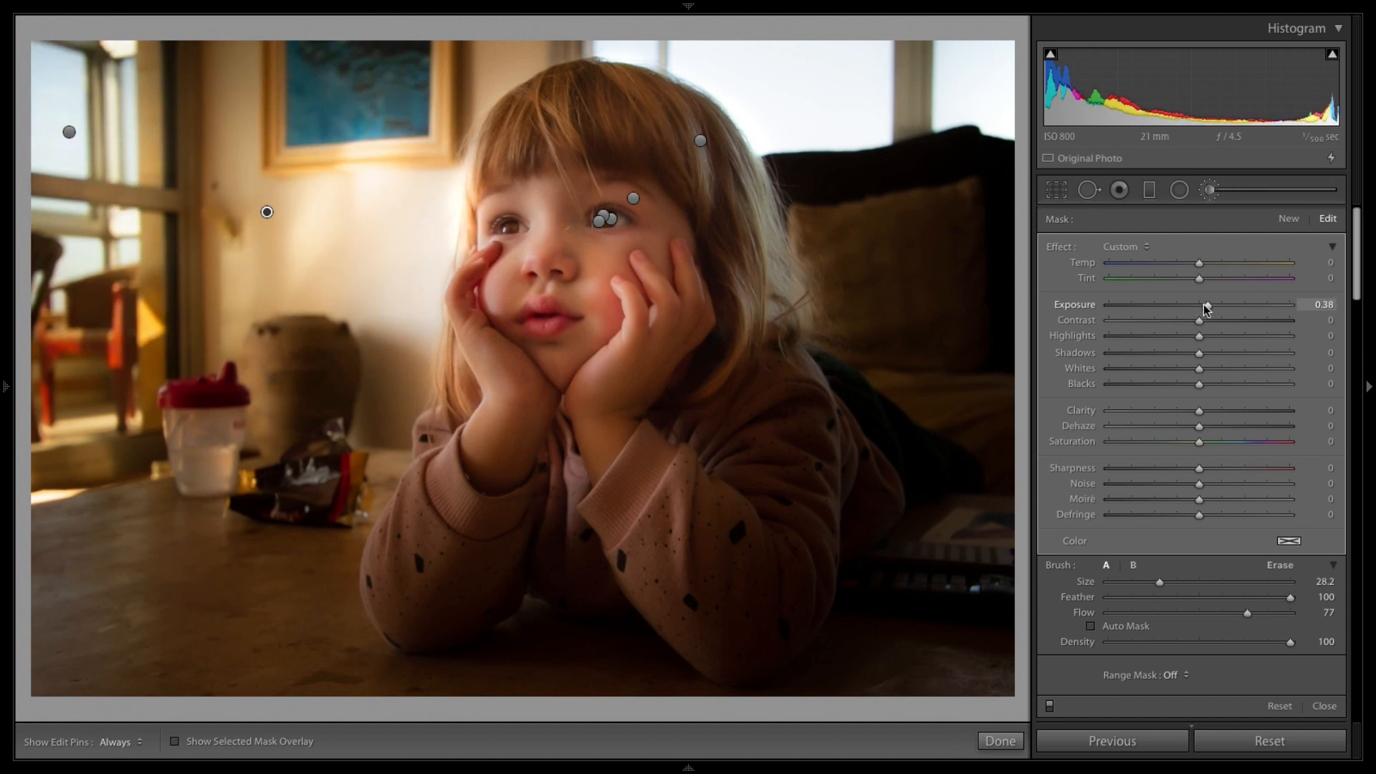
mouse_move(1200, 354)
mouse_down()
mouse_move(1281, 354)
mouse_move(1235, 353)
mouse_up()
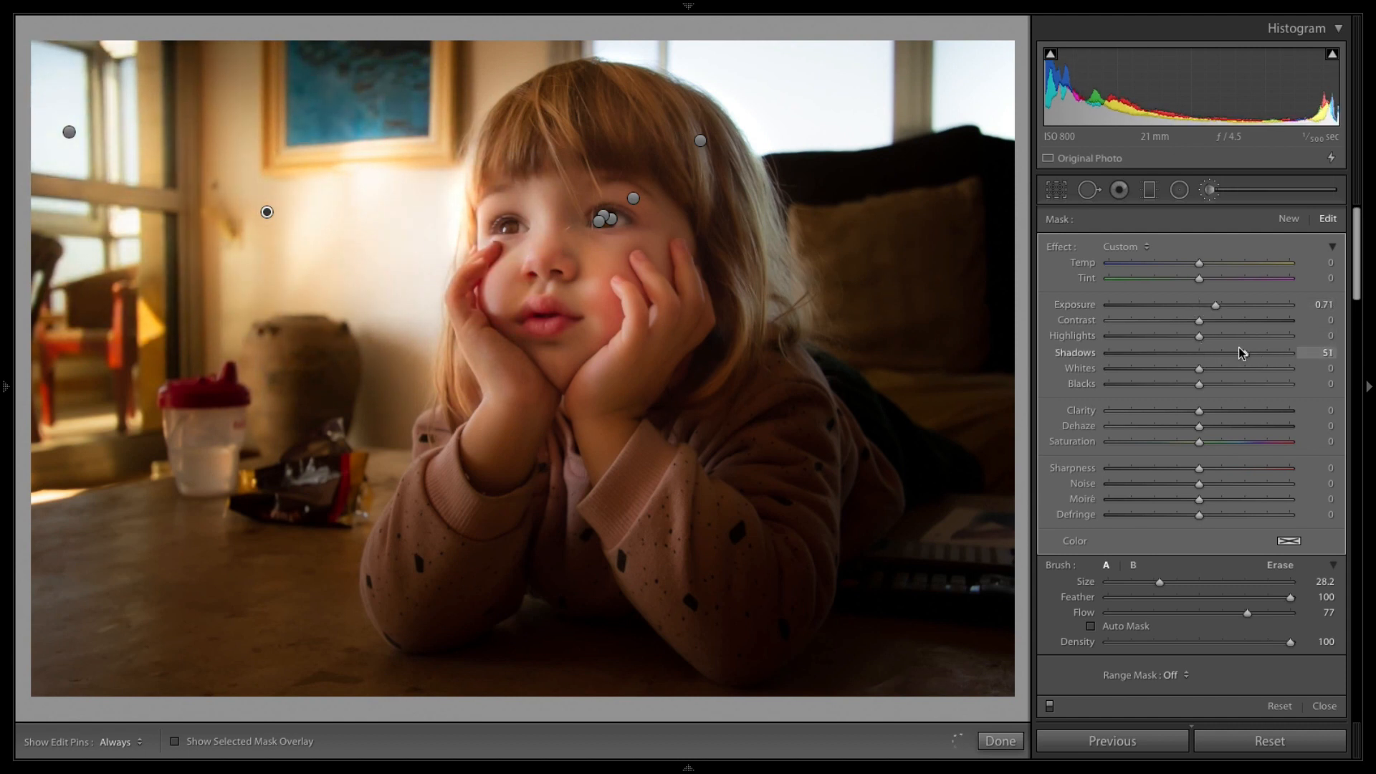
mouse_move(1217, 304)
mouse_down()
mouse_move(1247, 305)
mouse_move(1226, 303)
mouse_up()
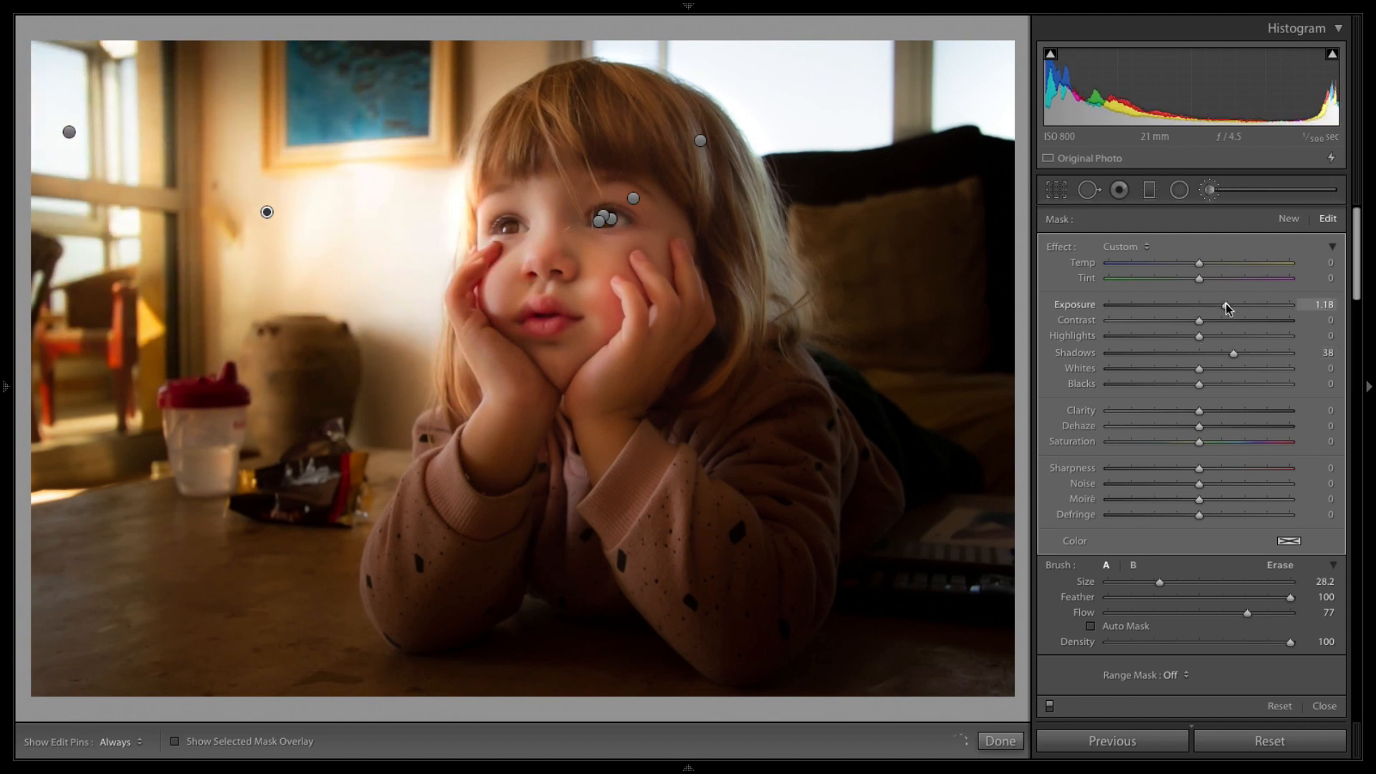
click(1291, 564)
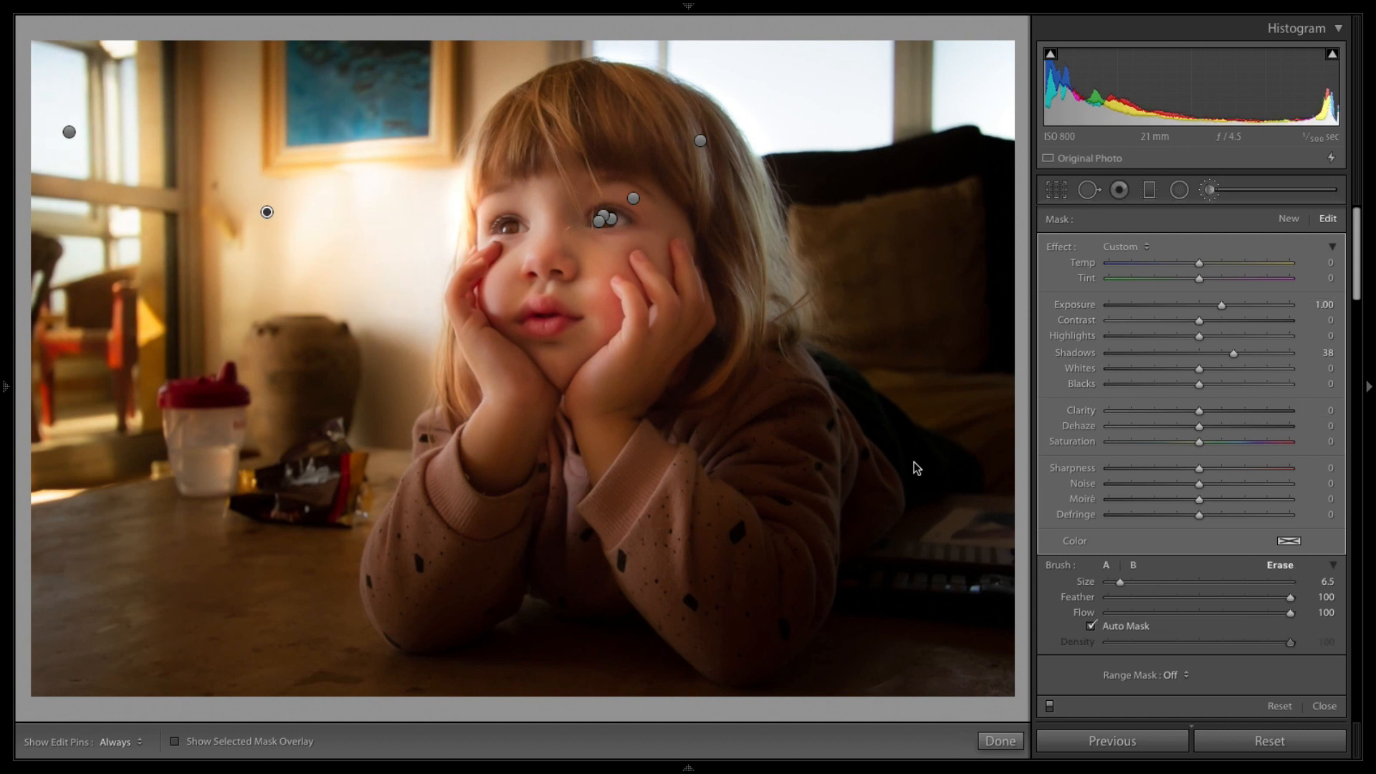
key(h)
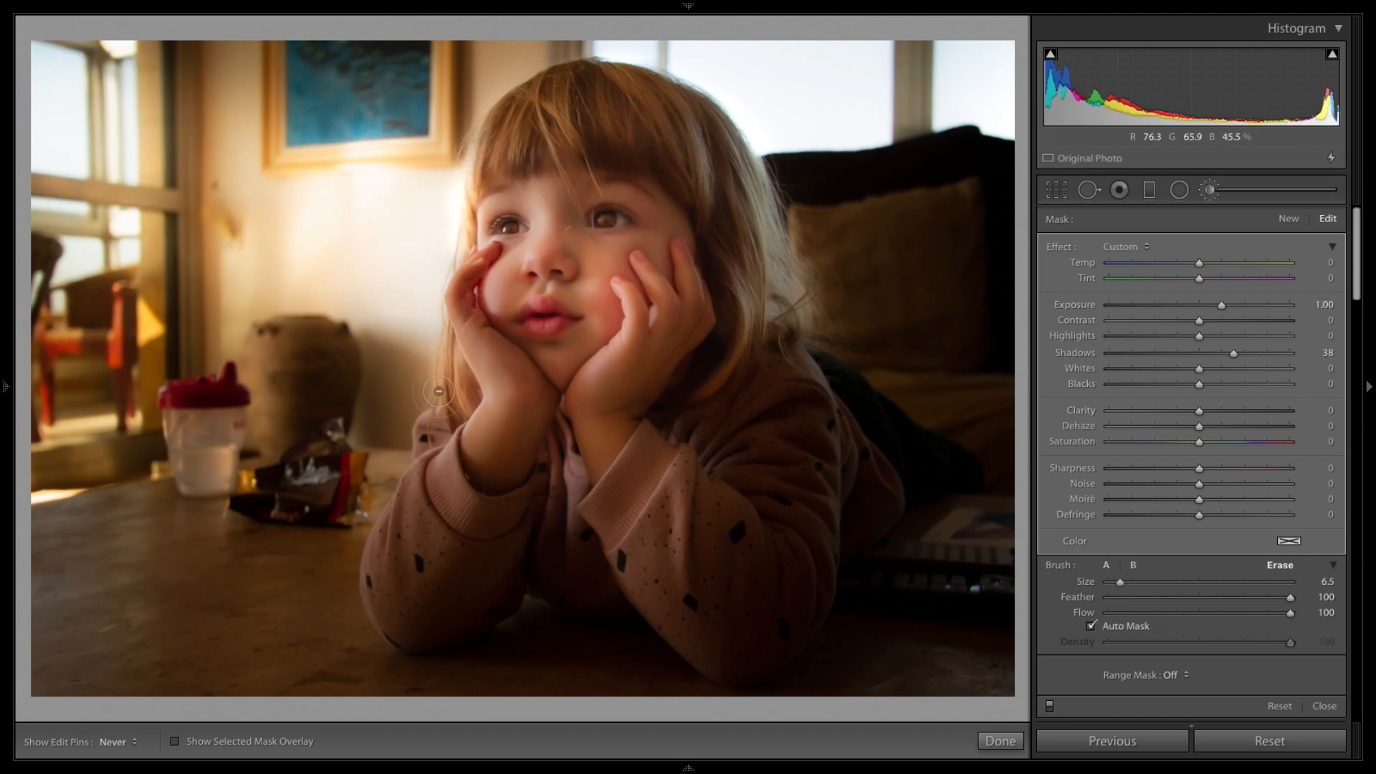
key(h)
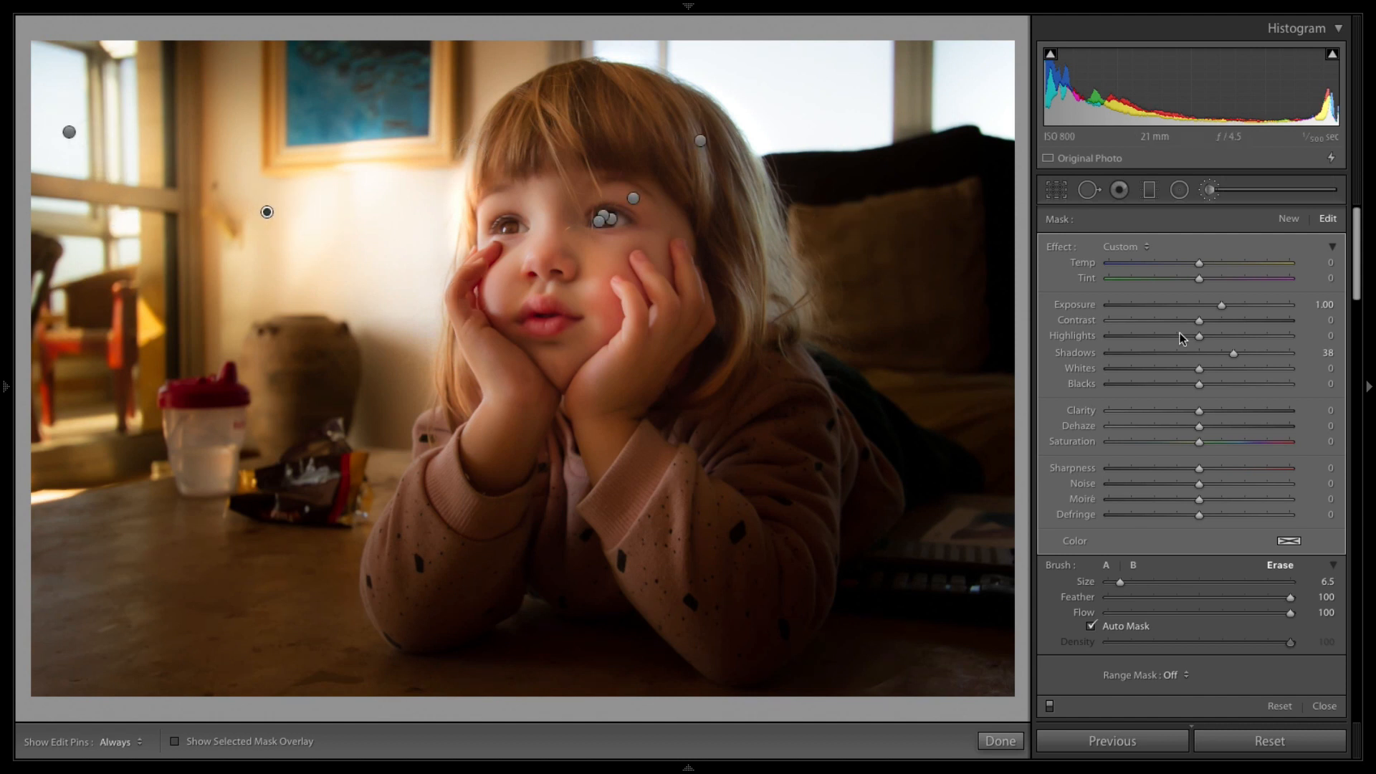
drag(1236, 306, 1227, 311)
Brush a new size 28.2 mask over the window and set Exposure 2.39, Highlights 41, Shadows 34 and Blacks 49
click(1288, 219)
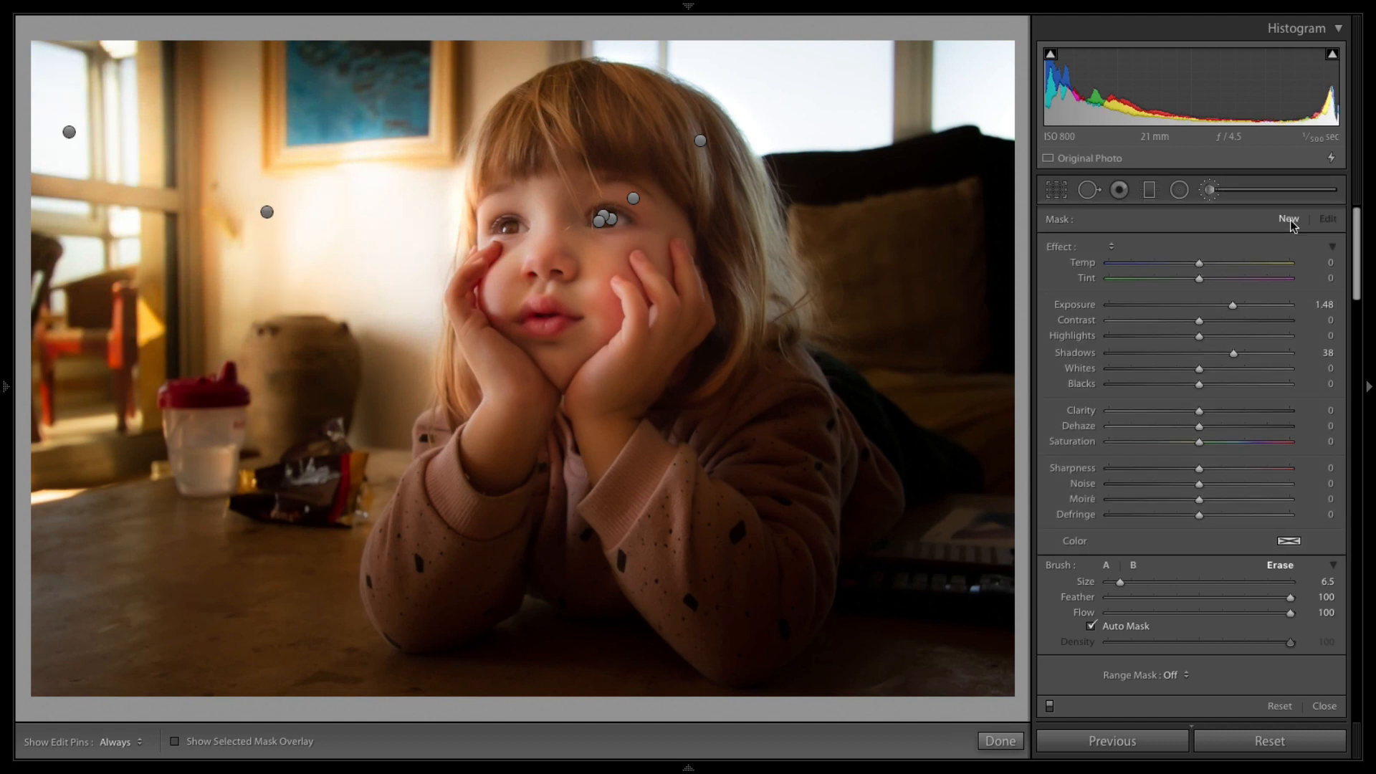
key(h)
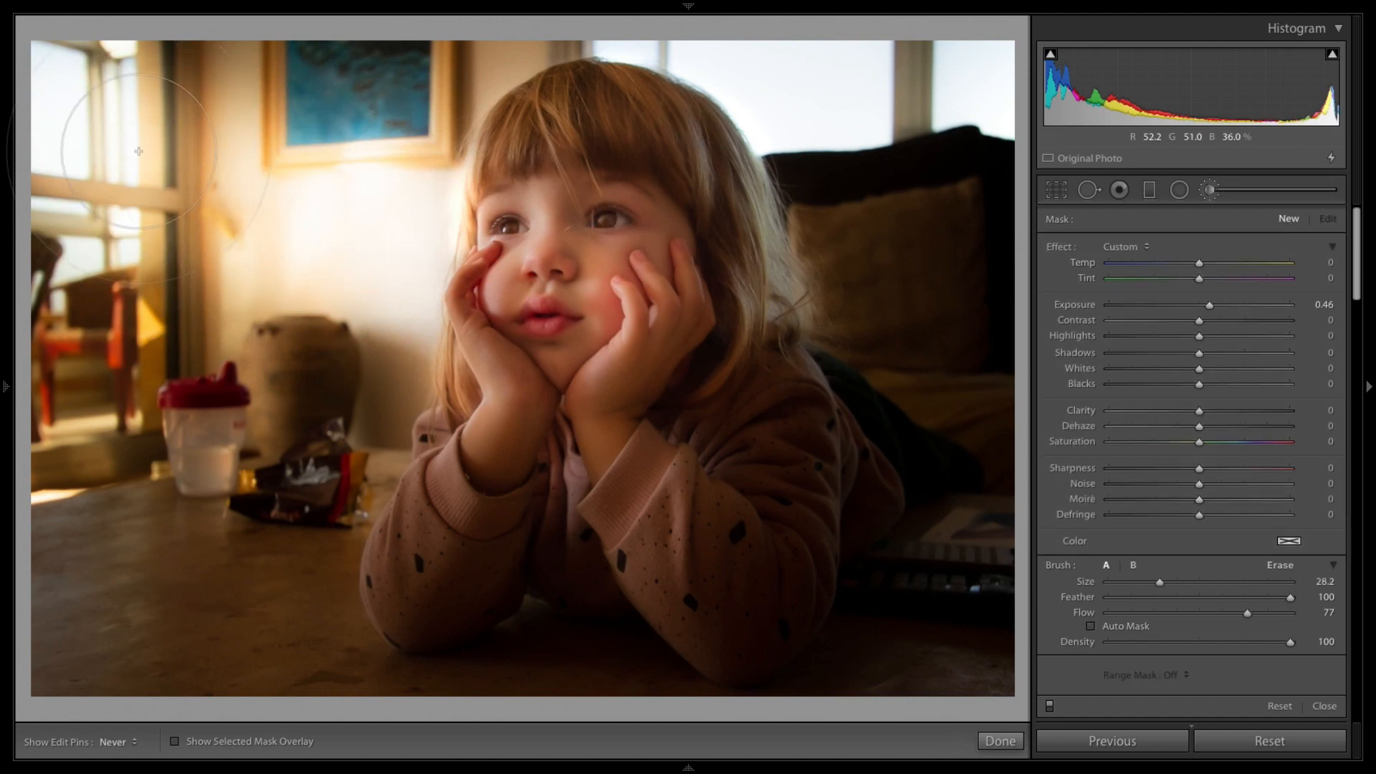
drag(59, 94, 77, 142)
mouse_move(1210, 307)
mouse_down()
mouse_move(1268, 307)
mouse_move(1212, 307)
mouse_move(1237, 357)
mouse_move(1266, 360)
mouse_move(1229, 356)
mouse_move(1274, 385)
mouse_move(1244, 387)
mouse_up()
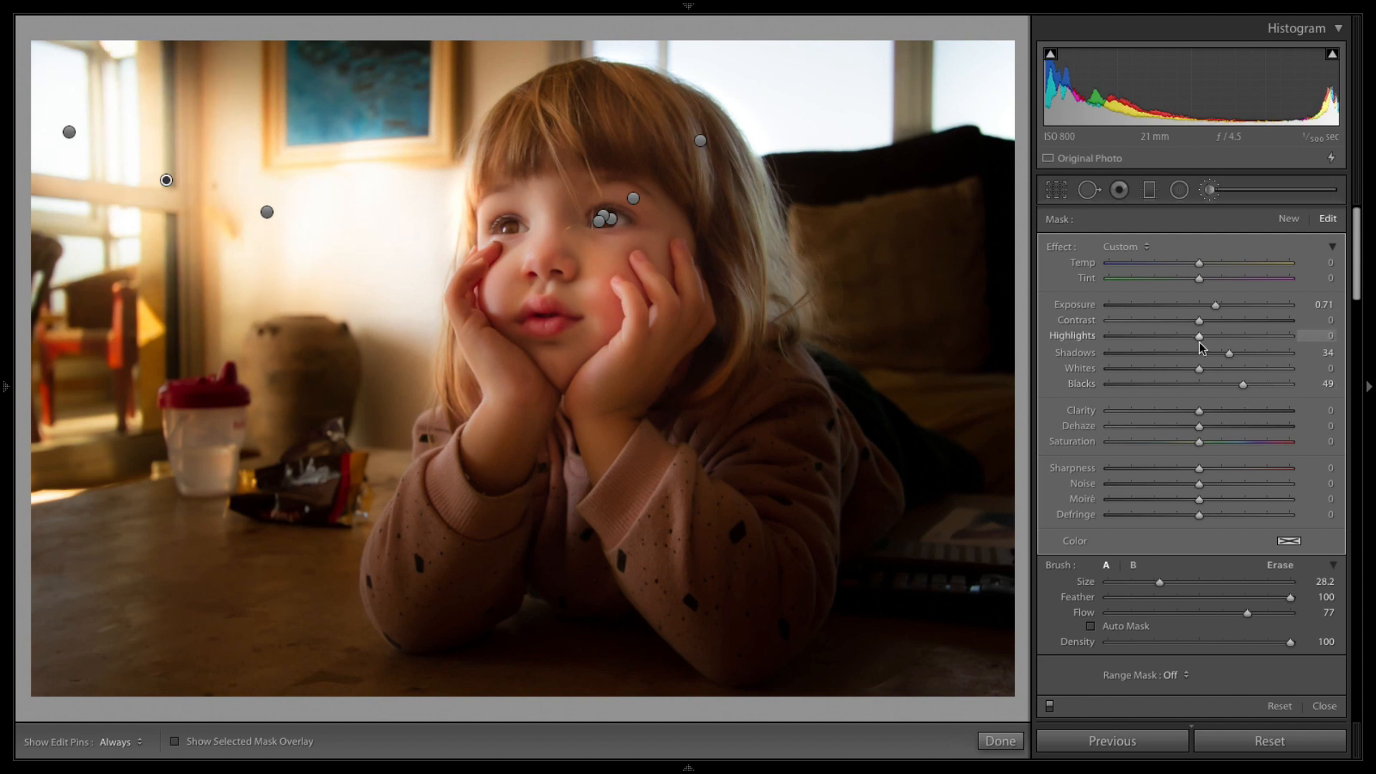
drag(1199, 342, 1254, 316)
Examine the brightened window without edit pins and compare the portrait with its original version
key(backslash)
key(backslash)
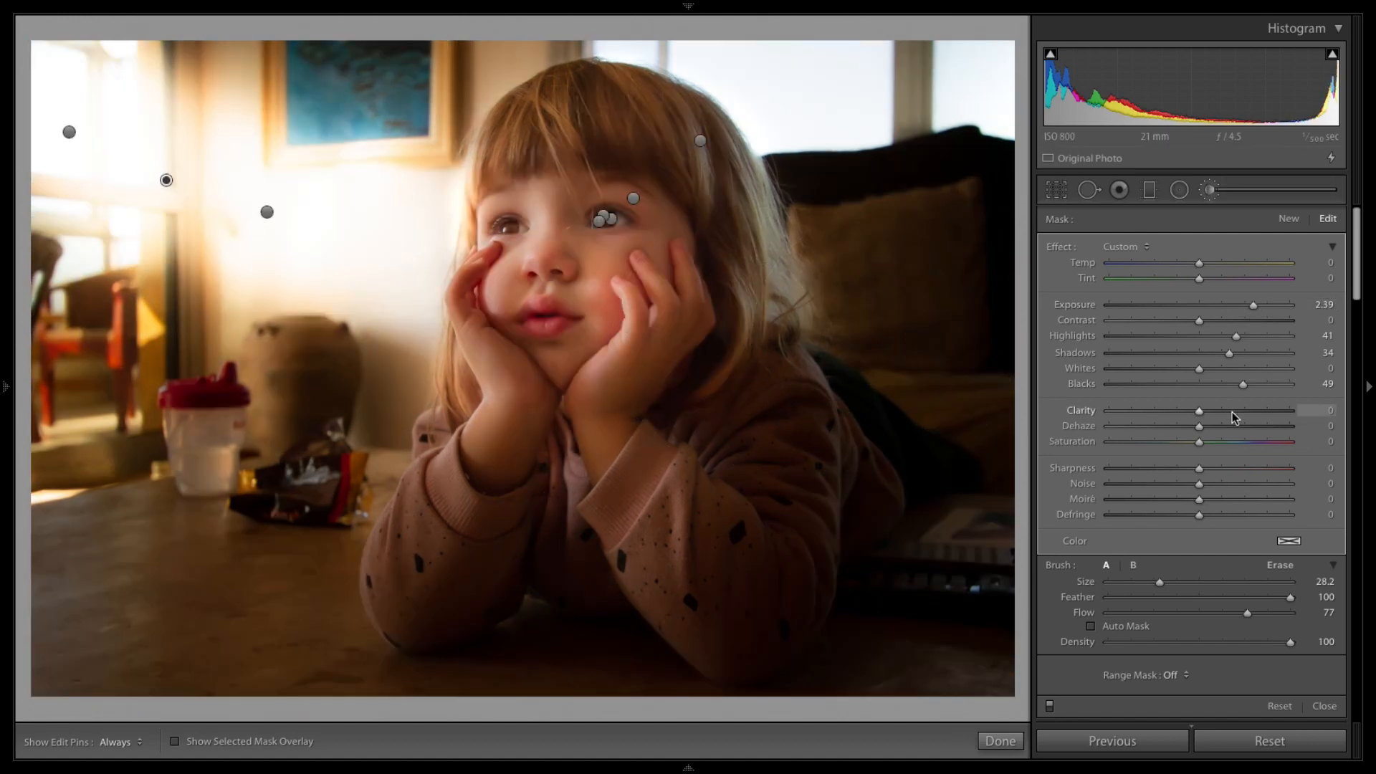
key(h)
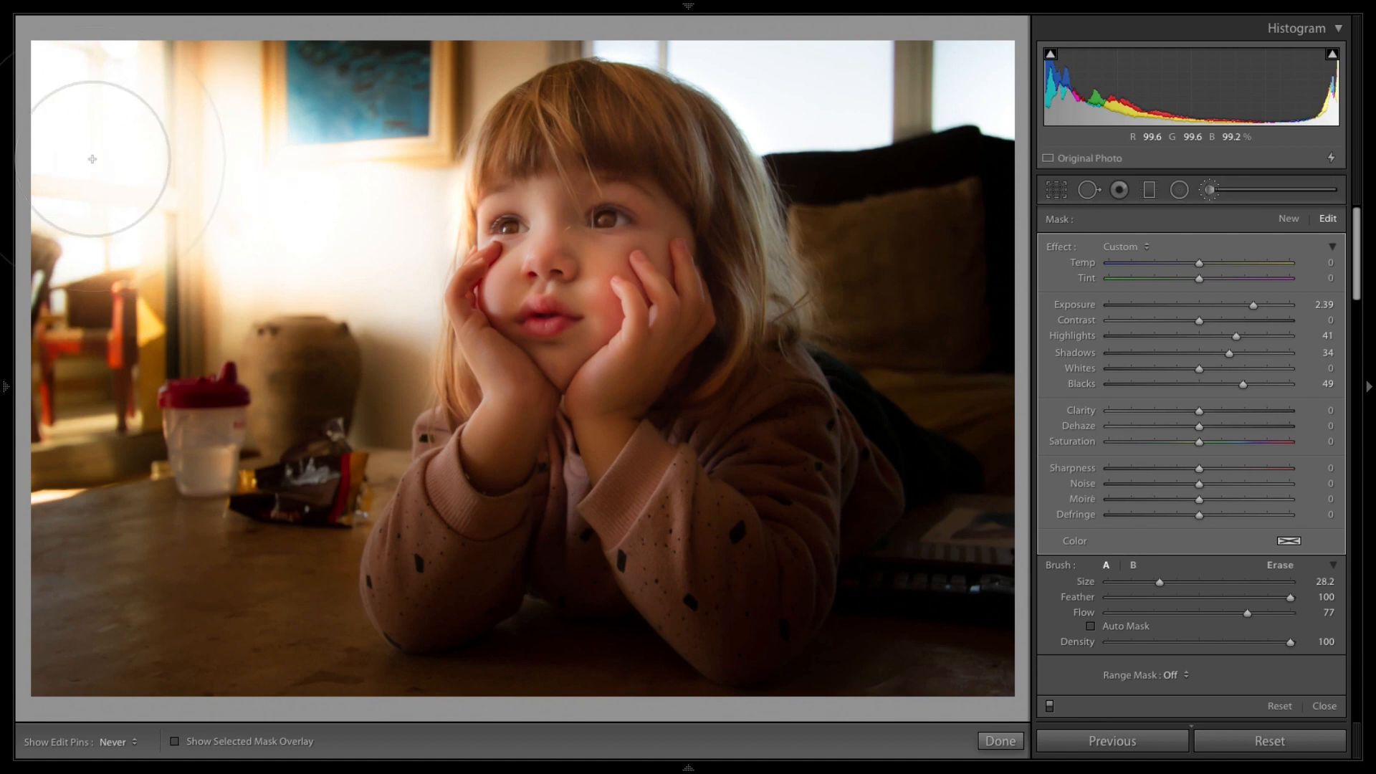
key(h)
key(backslash)
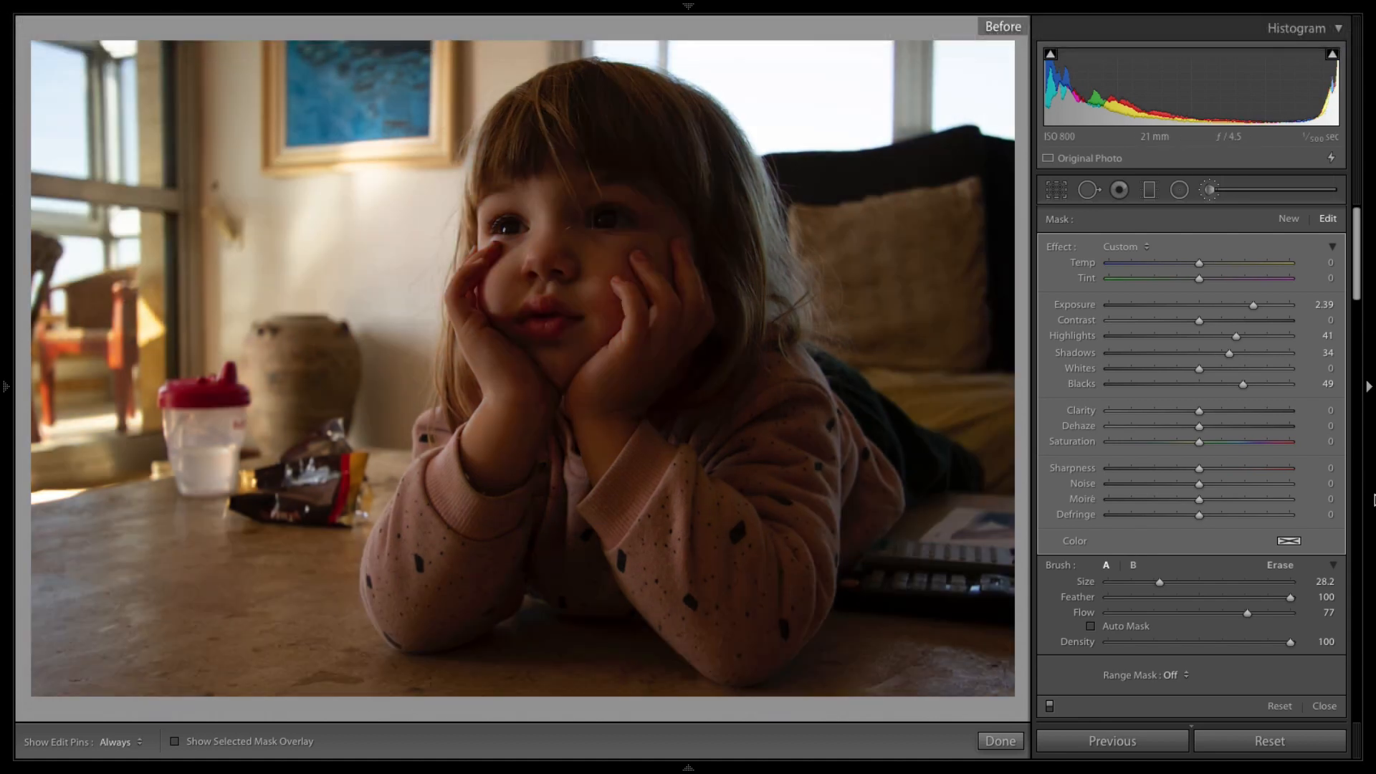
key(backslash)
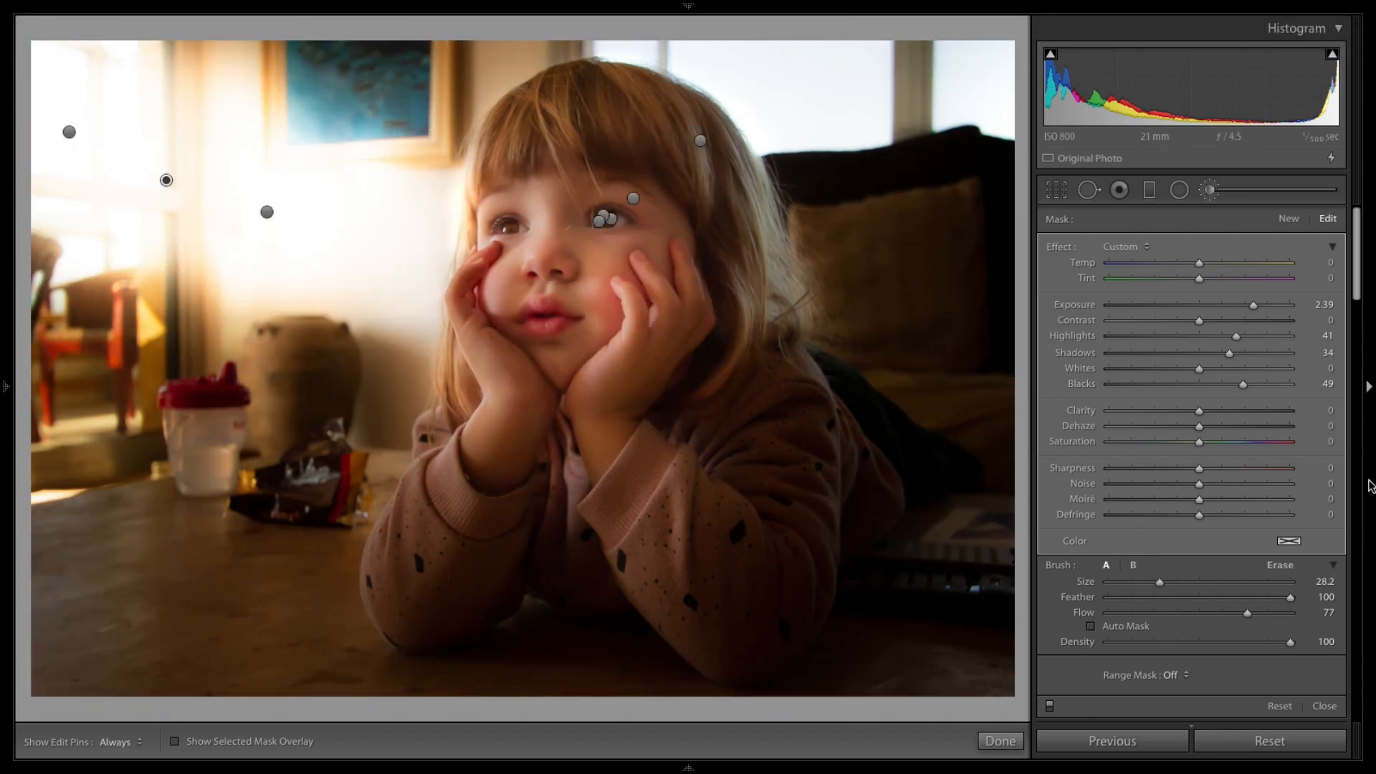
Set the window mask's Exposure to 1.25 and finish the brush edit
mouse_move(1252, 304)
mouse_down()
mouse_move(1223, 315)
mouse_move(1233, 322)
mouse_up()
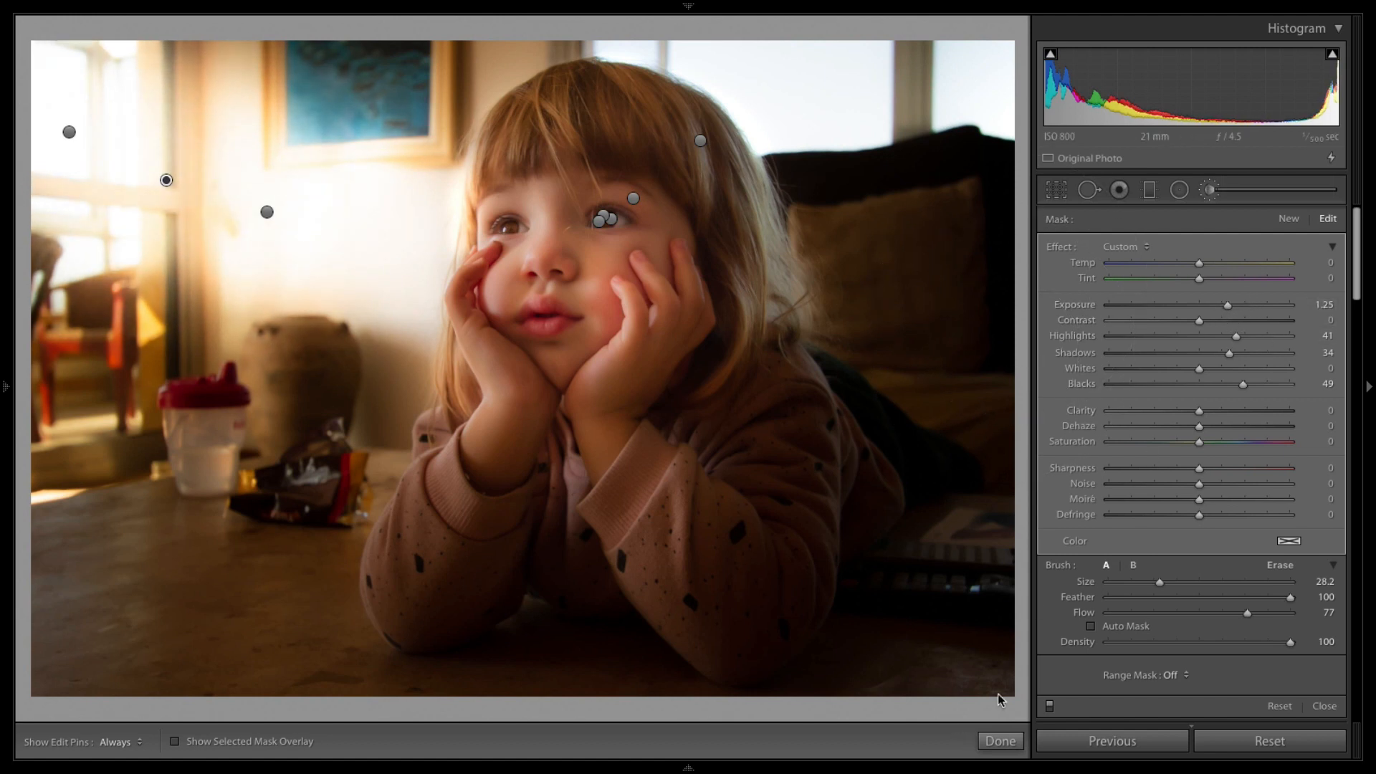
click(1001, 742)
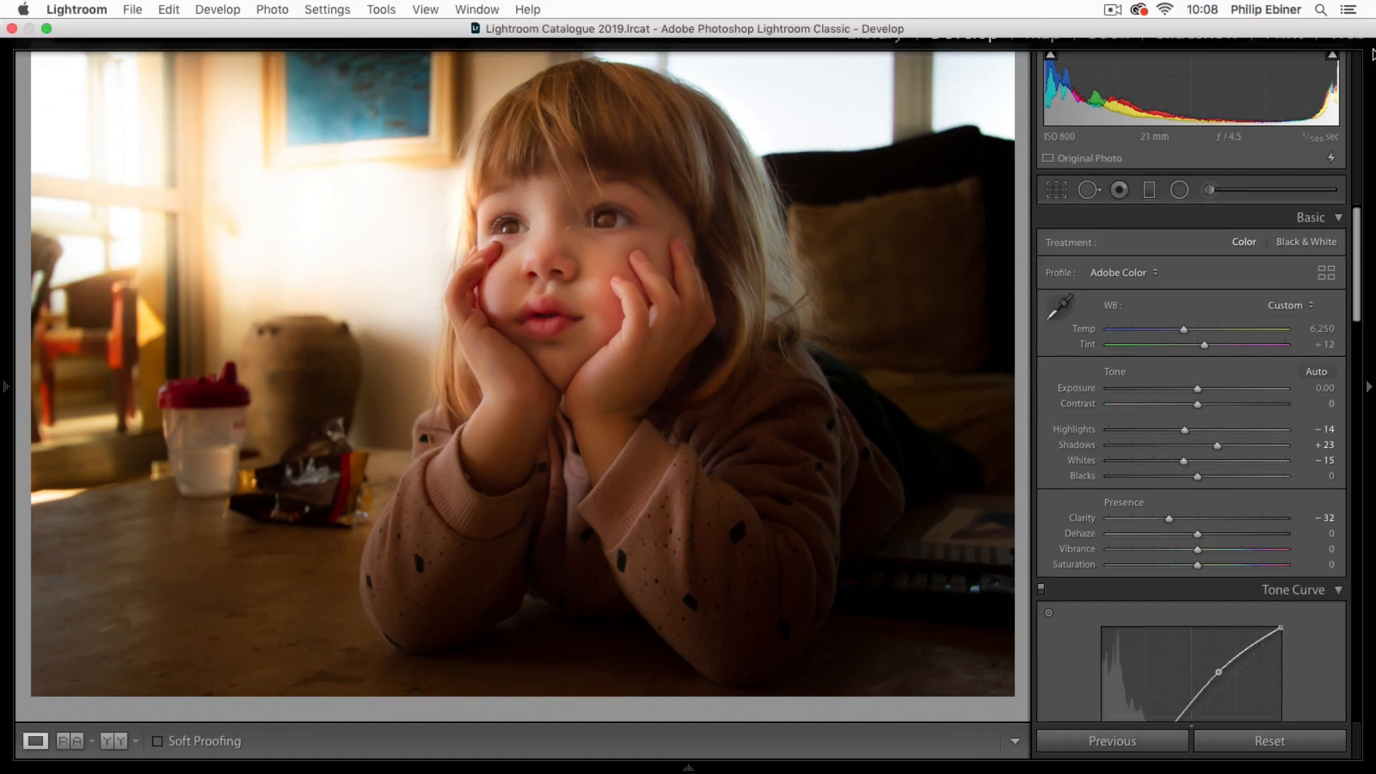
Compare the original and edited portrait, including side by side in Before & After view, and return to the single-photo view
key(backslash)
key(backslash)
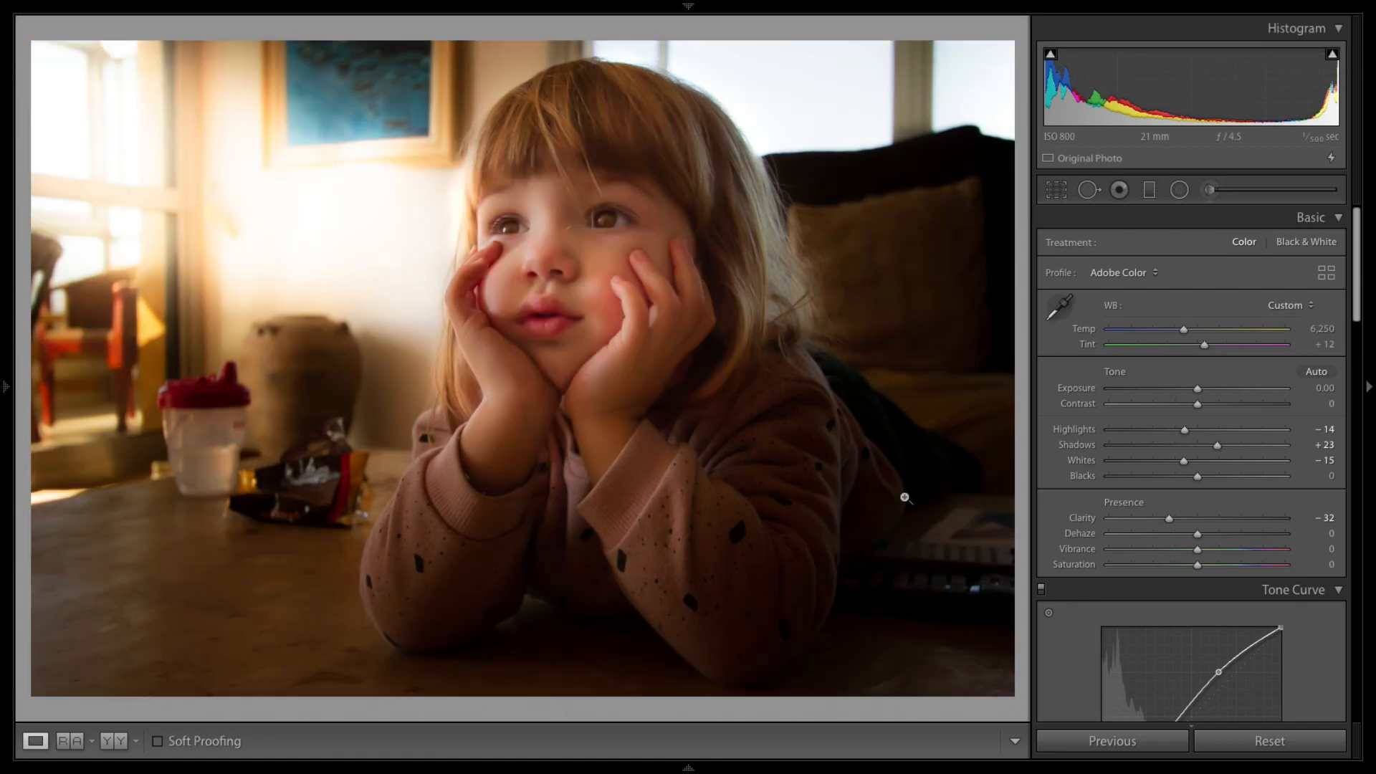
click(71, 744)
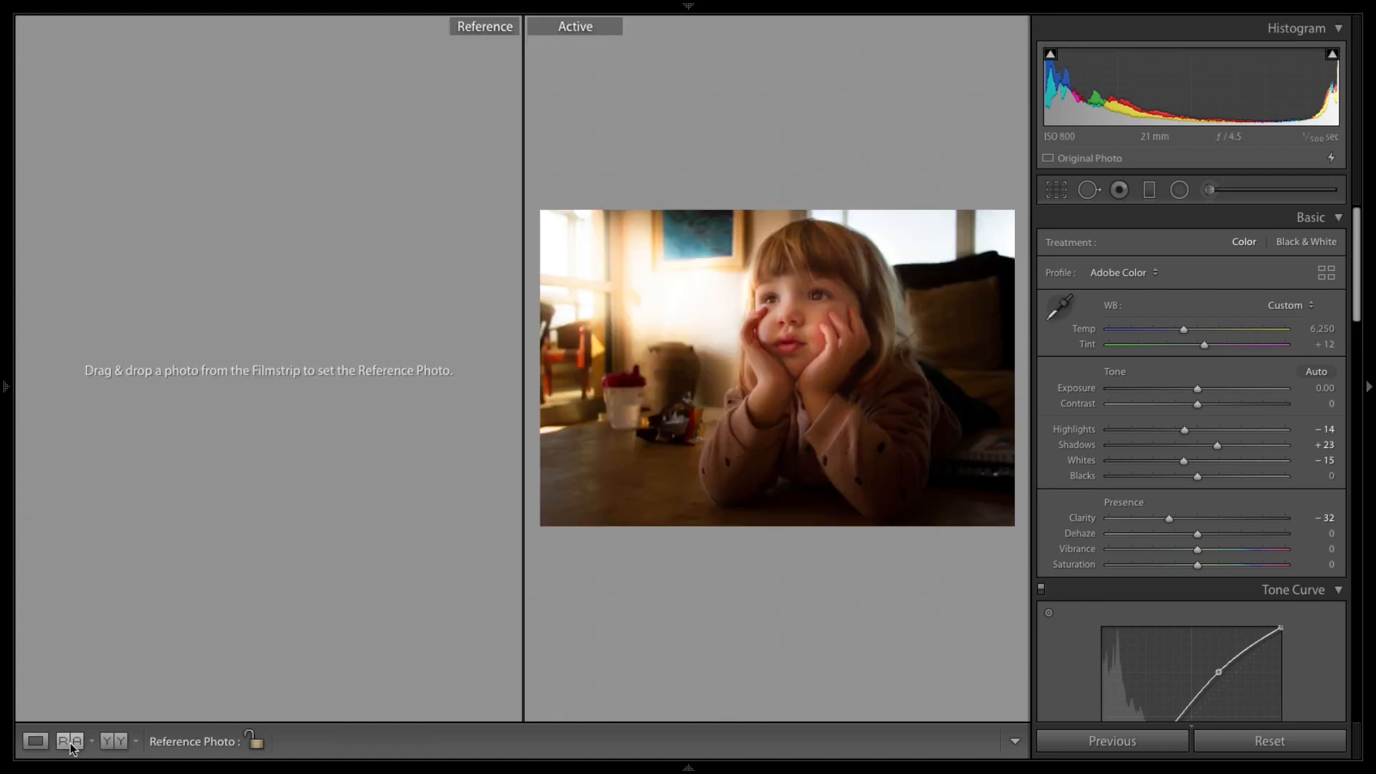
click(71, 744)
click(113, 741)
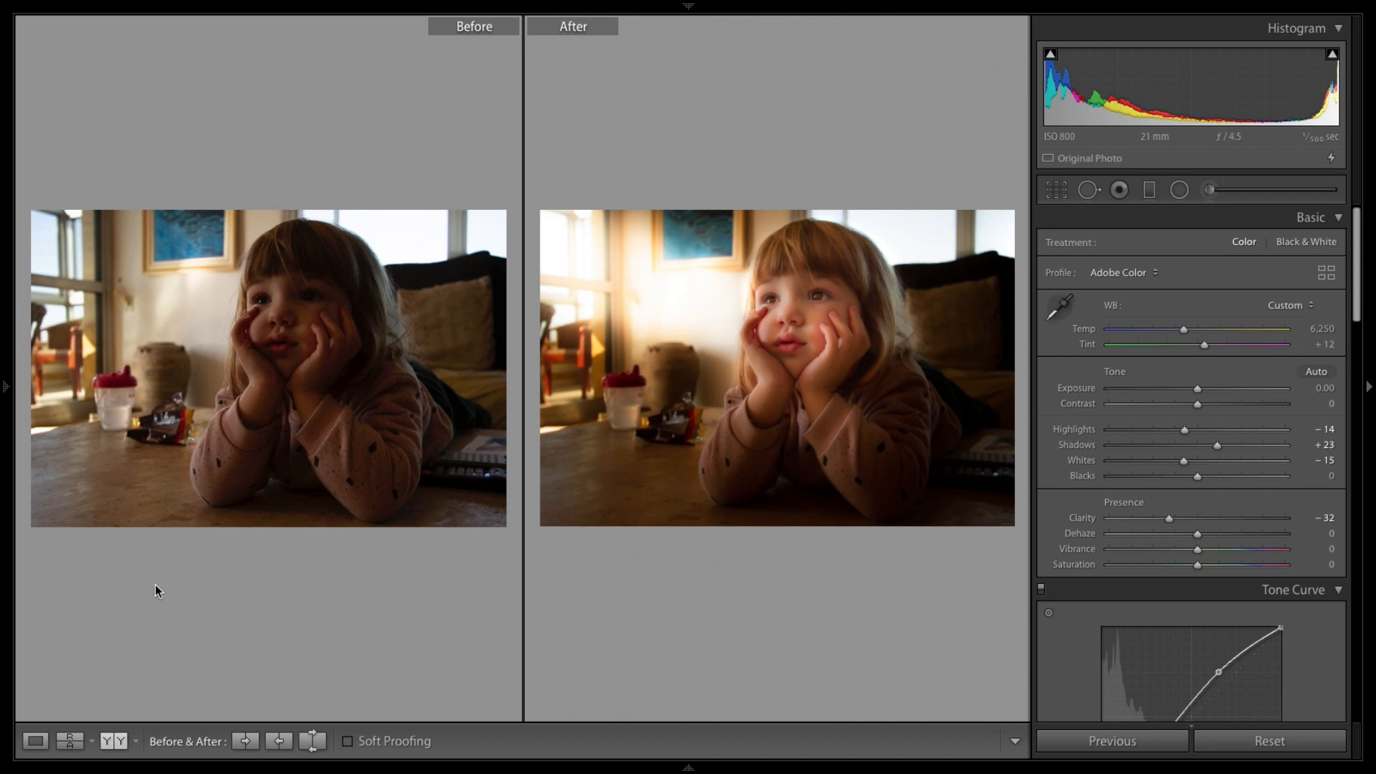
click(35, 742)
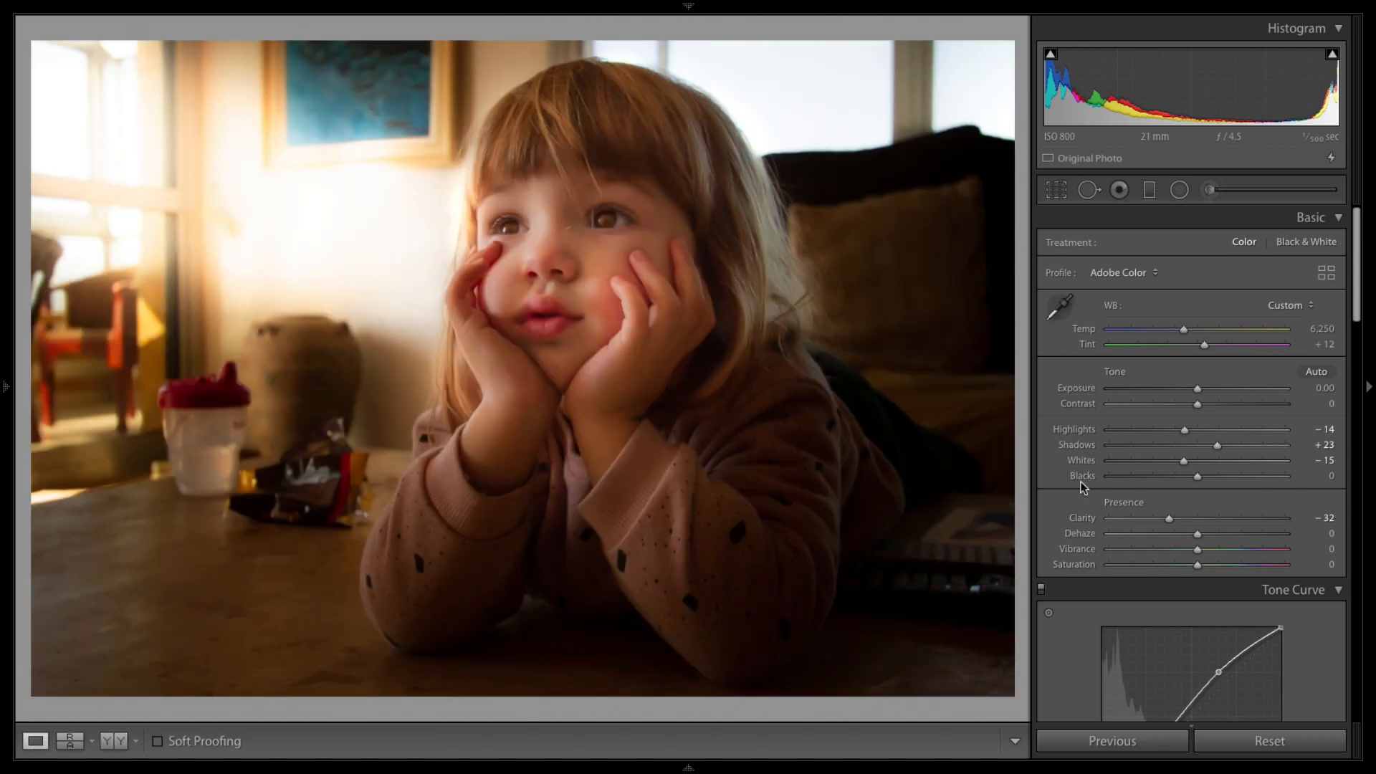